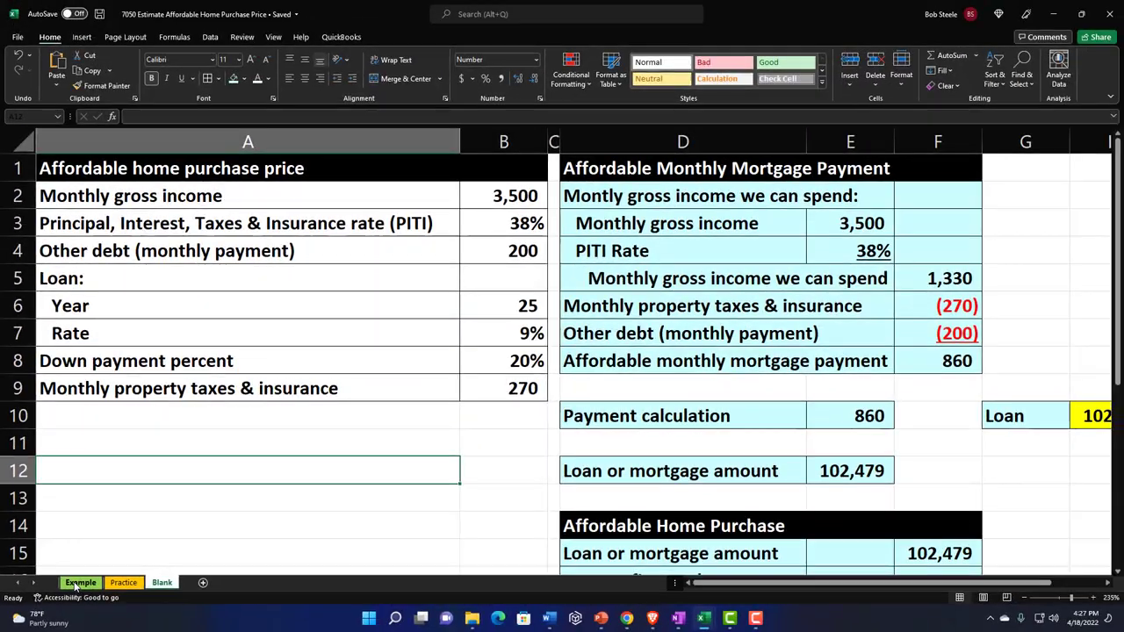
Open the Example sheet and examine the affordable monthly mortgage payment calculation through its result in column F
{"action": "left_click", "coordinate": [78, 582]}
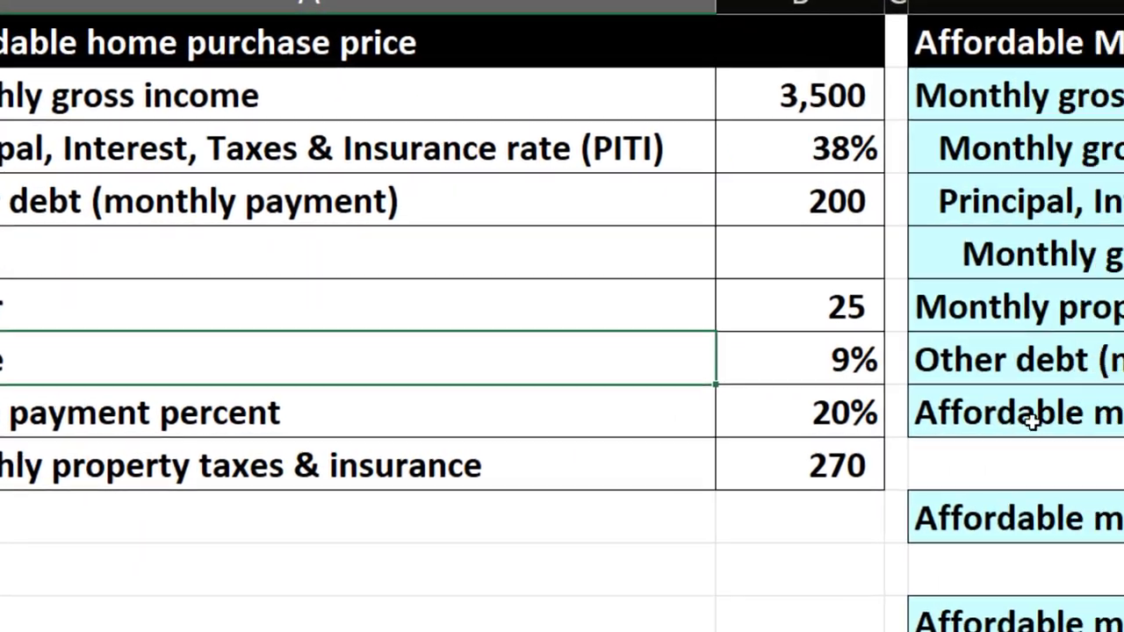
{"action": "left_click", "coordinate": [1032, 421]}
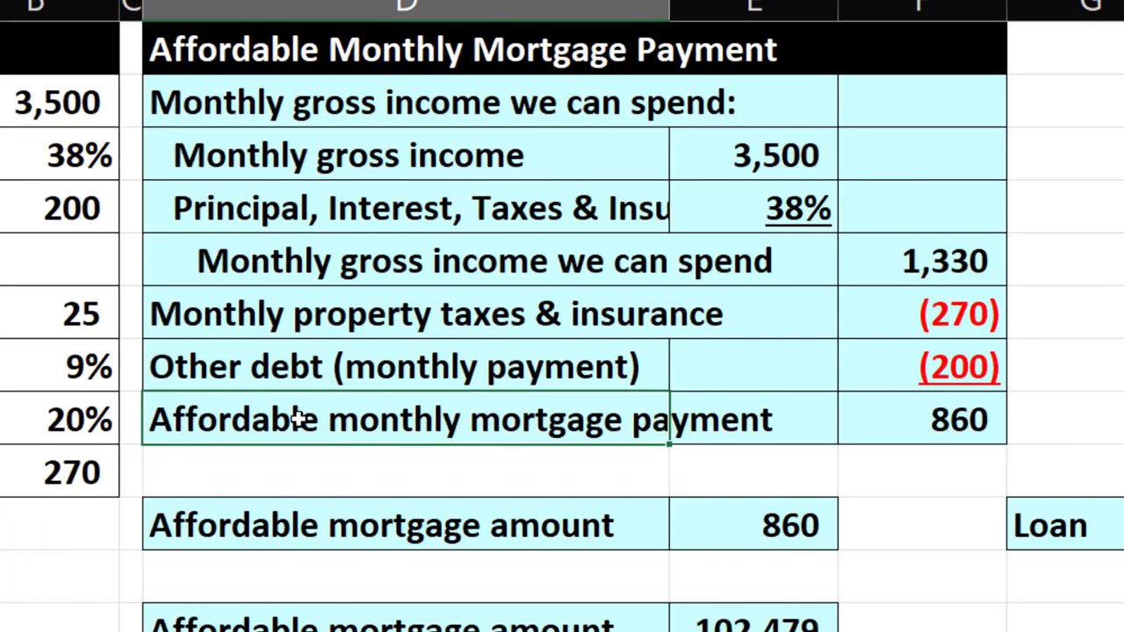
{"action": "key", "text": "Right"}
{"action": "key", "text": "Right"}
{"action": "key", "text": "Right"}
{"action": "key", "text": "Right"}
{"action": "key", "text": "Right"}
{"action": "key", "text": "Right"}
{"action": "key", "text": "Right"}
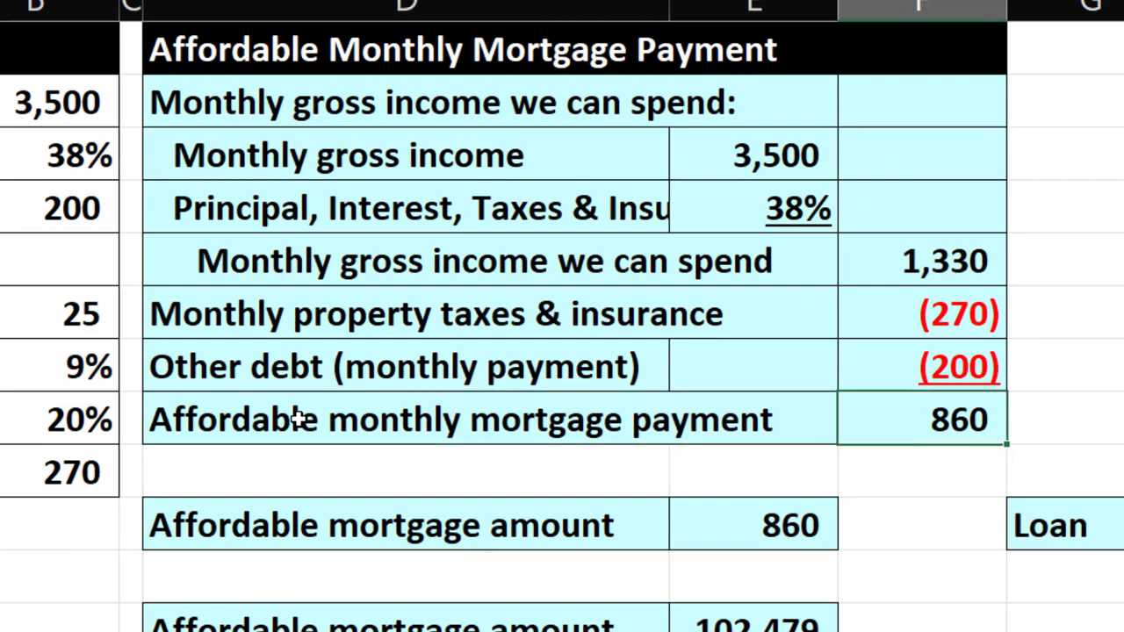
Review the affordable home purchase price inputs in columns A and B, including monthly gross income and the PITI rate
{"action": "key", "text": "Left"}
{"action": "key", "text": "Left"}
{"action": "key", "text": "Left"}
{"action": "key", "text": "Left"}
{"action": "key", "text": "Left"}
{"action": "key", "text": "Left"}
{"action": "key", "text": "Left"}
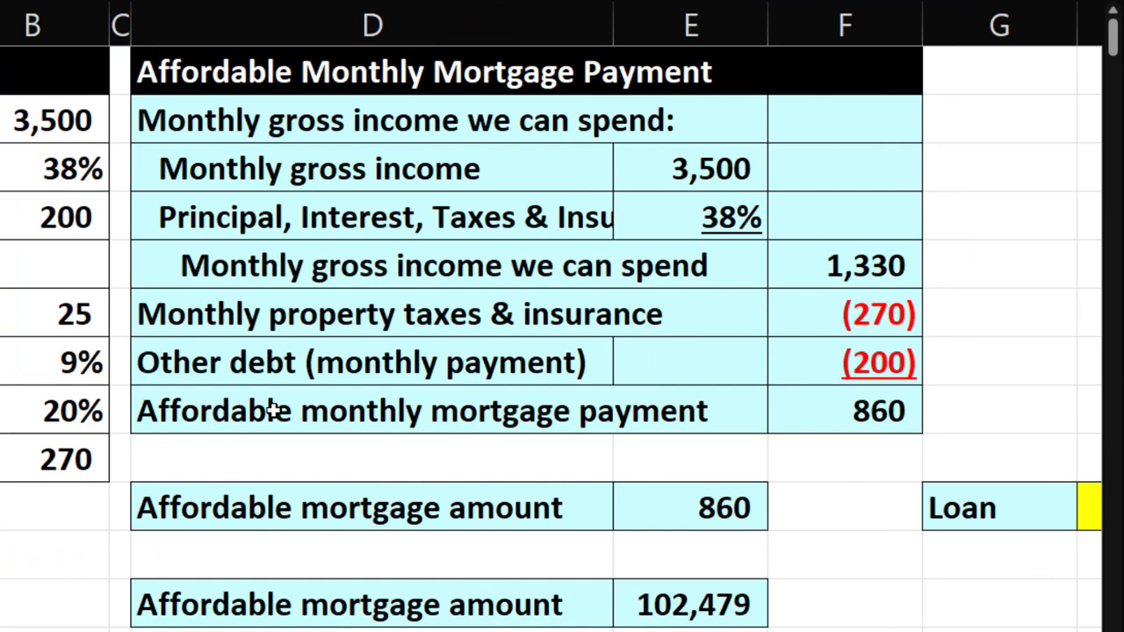
{"action": "key", "text": "Left"}
{"action": "key", "text": "Left"}
{"action": "key", "text": "Left"}
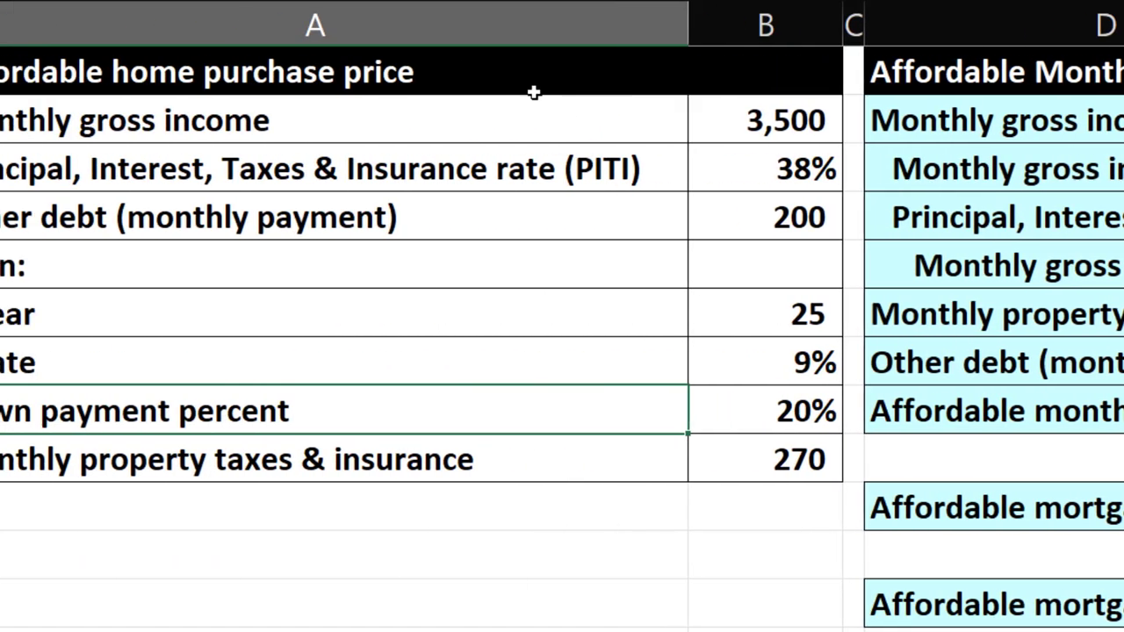
{"action": "left_click_drag", "start_coordinate": [642, 114], "coordinate": [840, 115]}
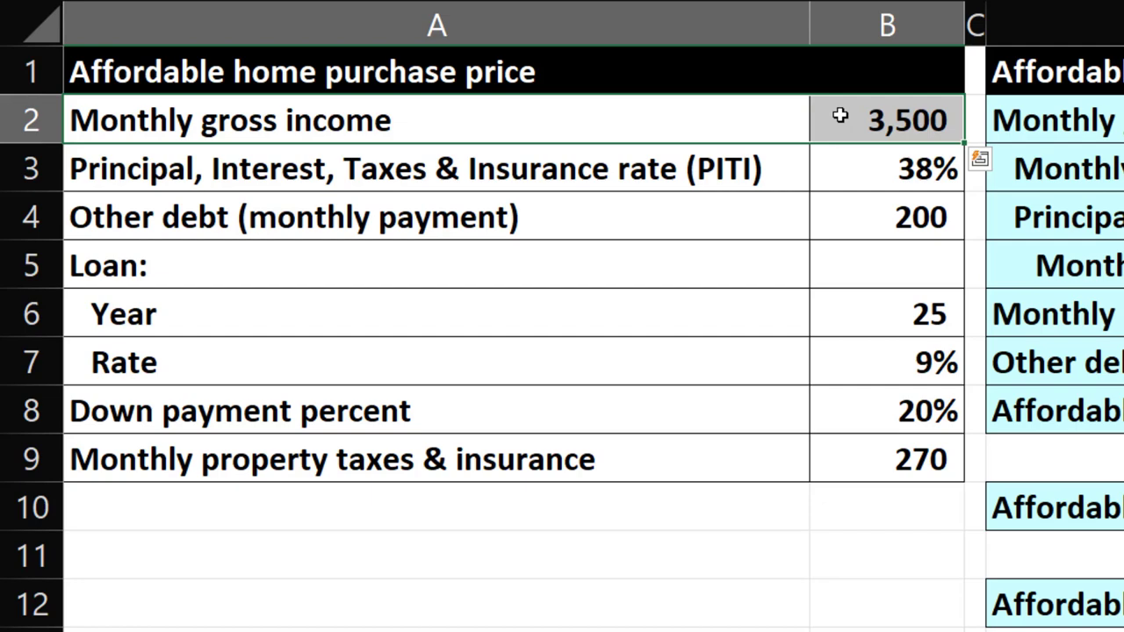
{"action": "left_click", "coordinate": [840, 115]}
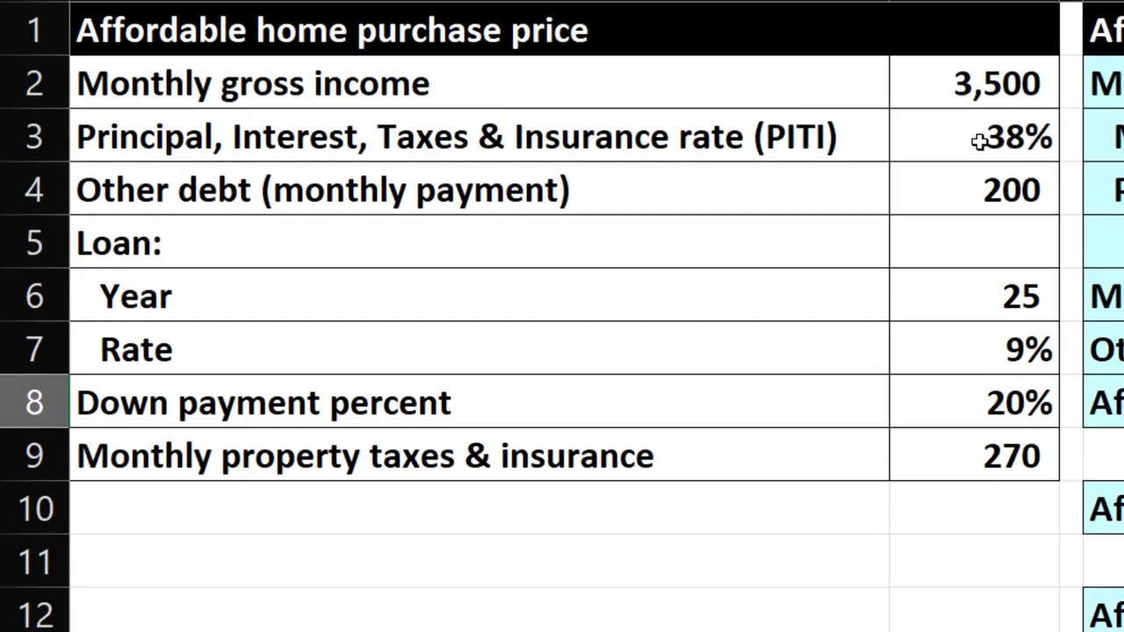
{"action": "left_click", "coordinate": [506, 225]}
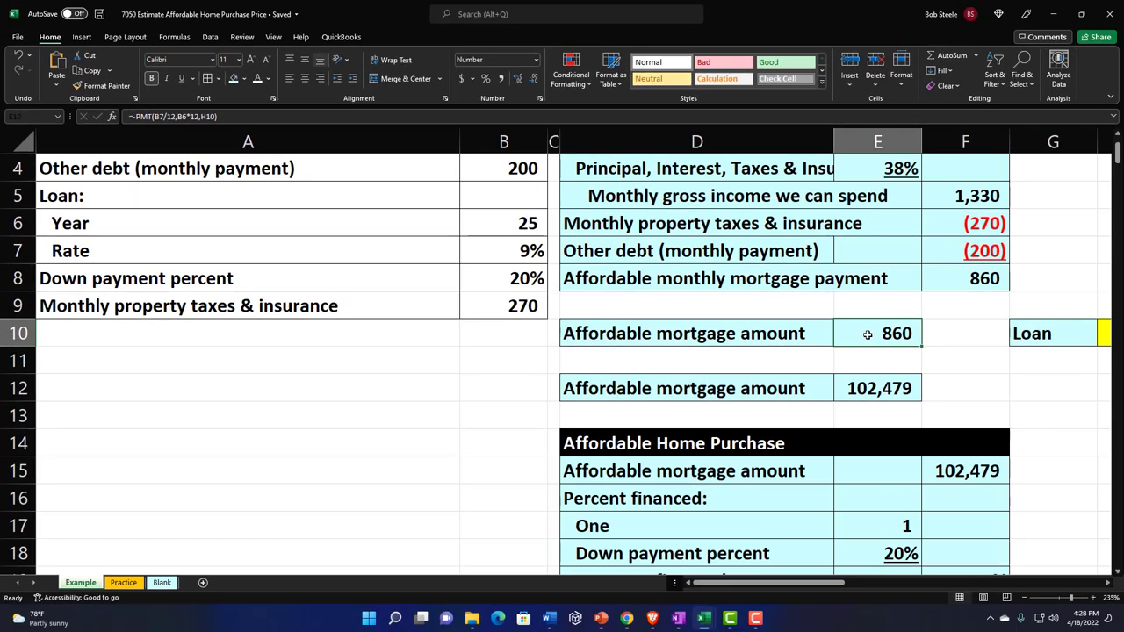
Examine the affordable mortgage amount in E12 and the affordable home purchase result in the Affordable Home Purchase table
{"action": "left_click", "coordinate": [864, 386]}
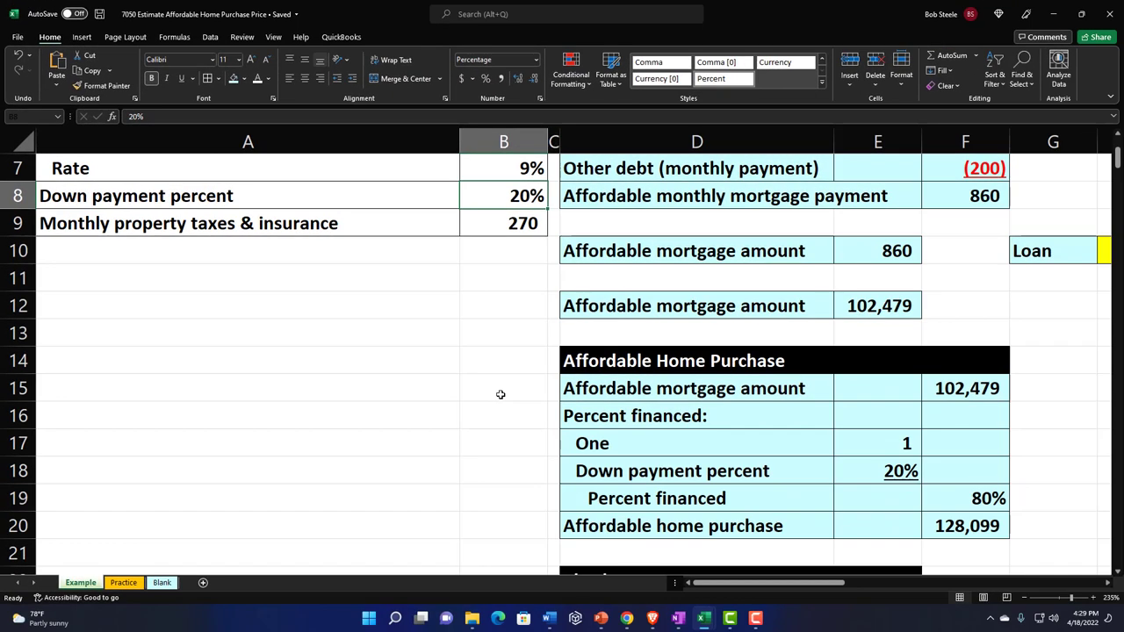
{"action": "scroll", "coordinate": [501, 394], "scroll_direction": "down", "scroll_amount": 1}
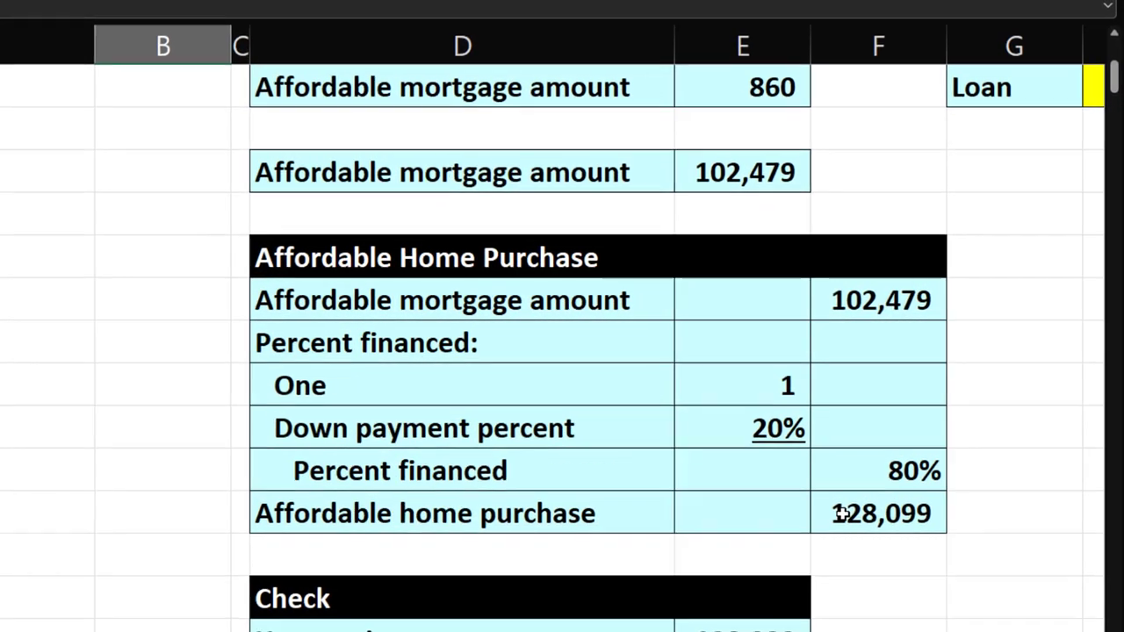
{"action": "left_click", "coordinate": [948, 444]}
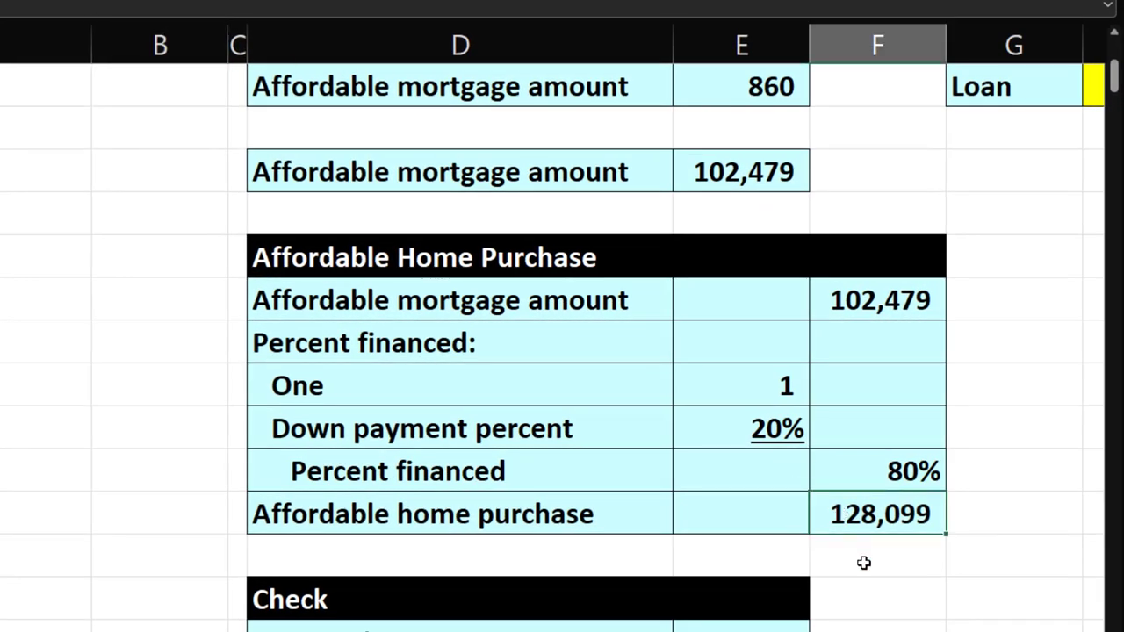
Examine the Check table's home price, down payment rate, down payment and amount financed
{"action": "scroll", "coordinate": [864, 563], "scroll_direction": "down", "scroll_amount": 2}
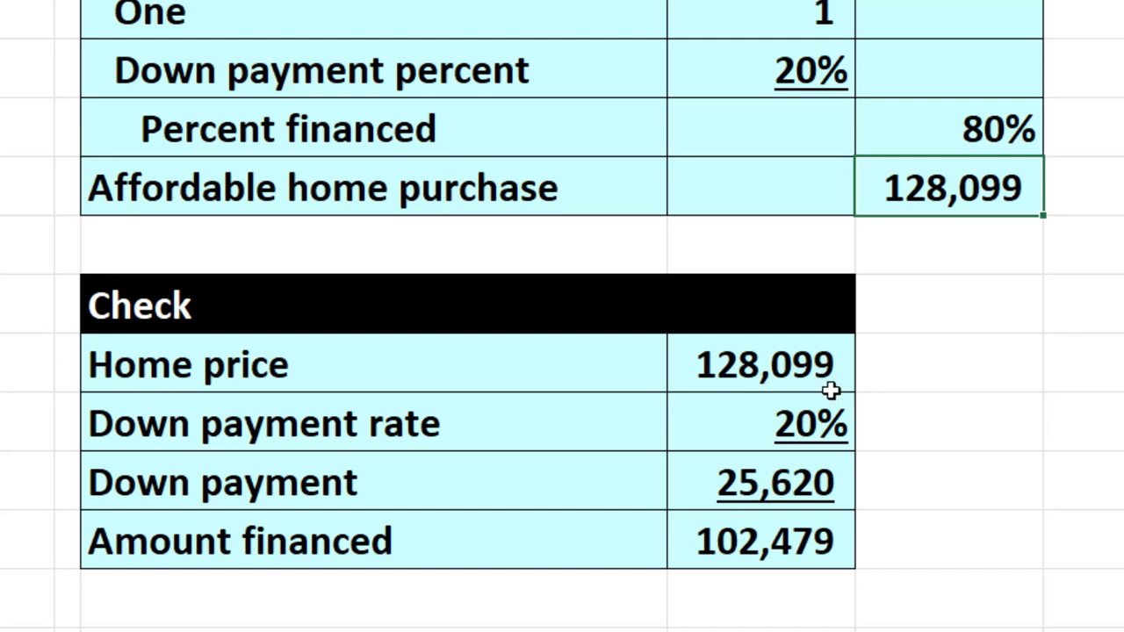
{"action": "left_click", "coordinate": [794, 364]}
{"action": "left_click", "coordinate": [780, 424]}
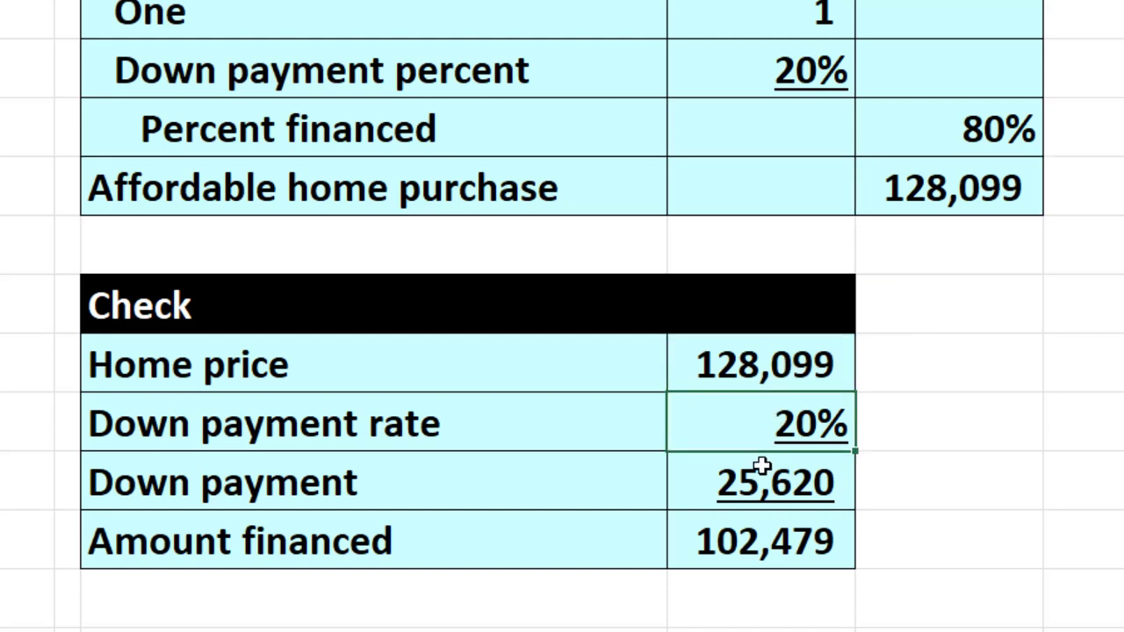
{"action": "left_click", "coordinate": [760, 466]}
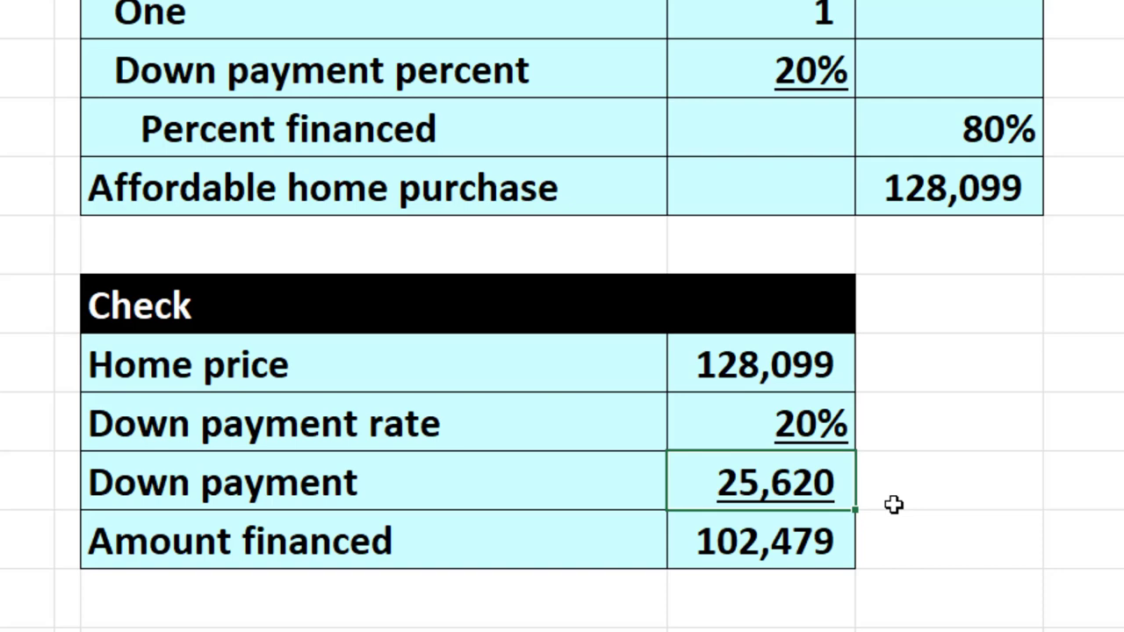
{"action": "left_click", "coordinate": [848, 527]}
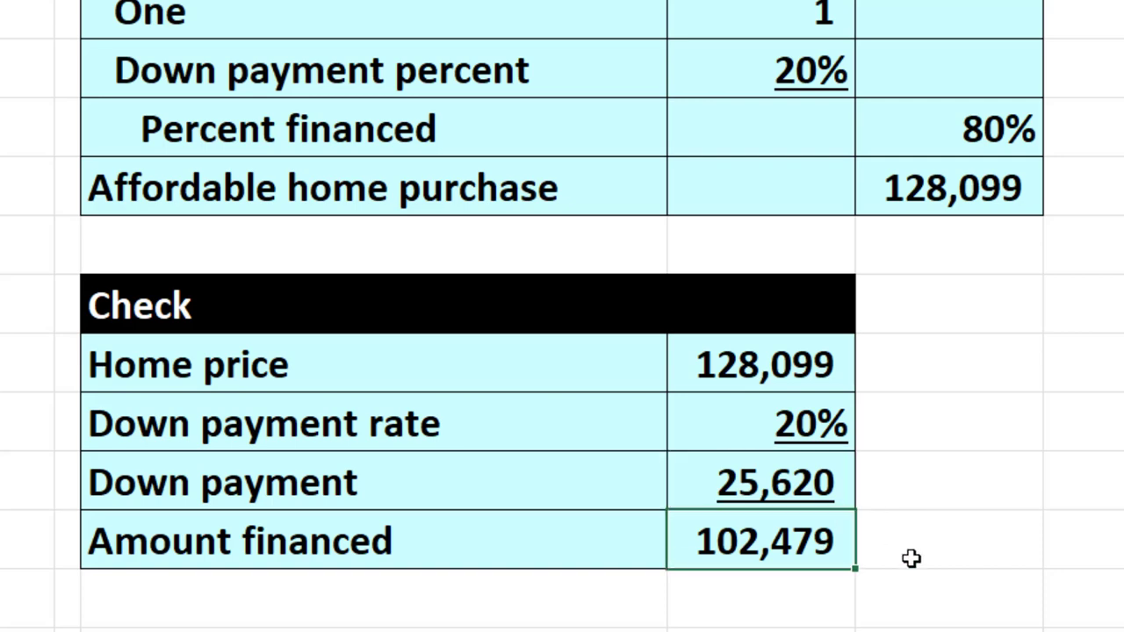
Examine the payment calculation in E10 together with the loan year and rate inputs it uses
{"action": "scroll", "coordinate": [911, 558], "scroll_direction": "up", "scroll_amount": 5}
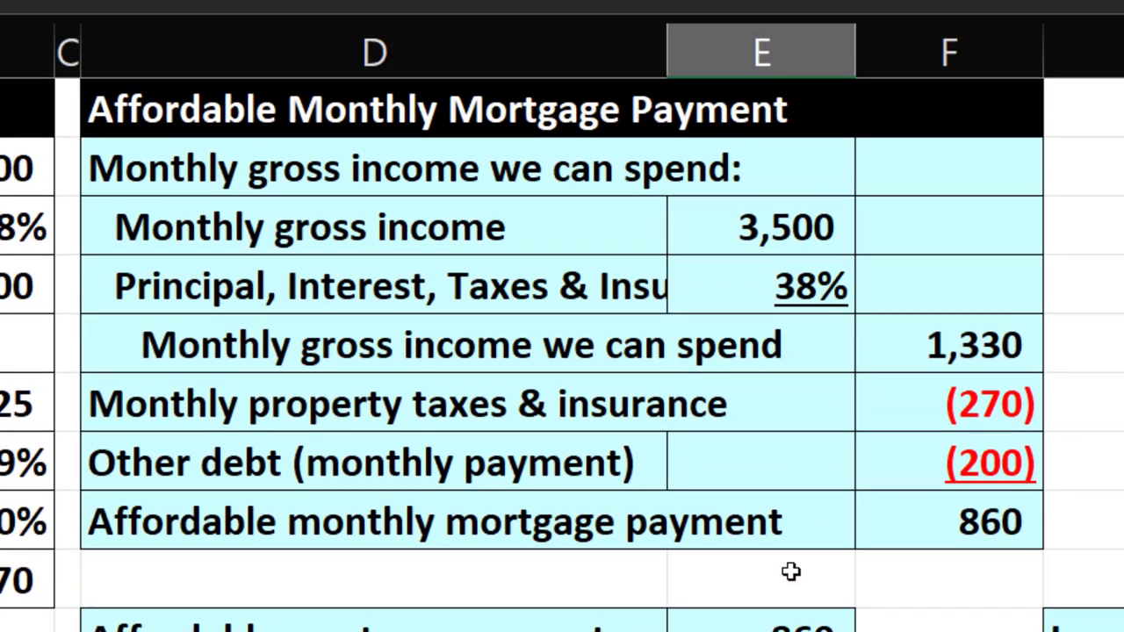
{"action": "left_click", "coordinate": [784, 625]}
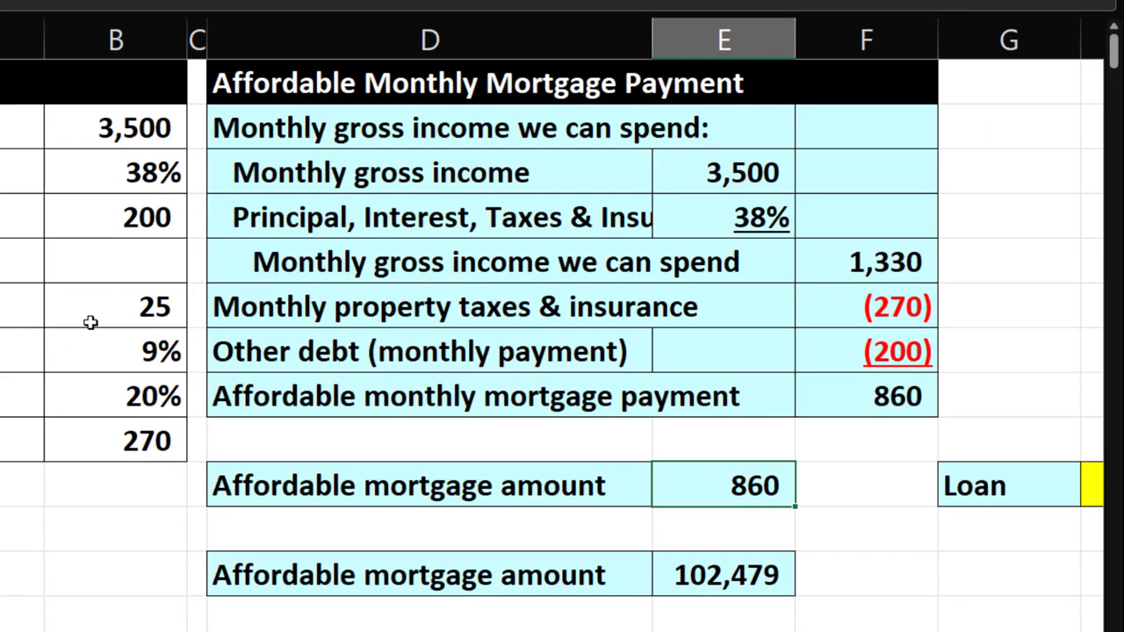
{"action": "left_click", "coordinate": [90, 366]}
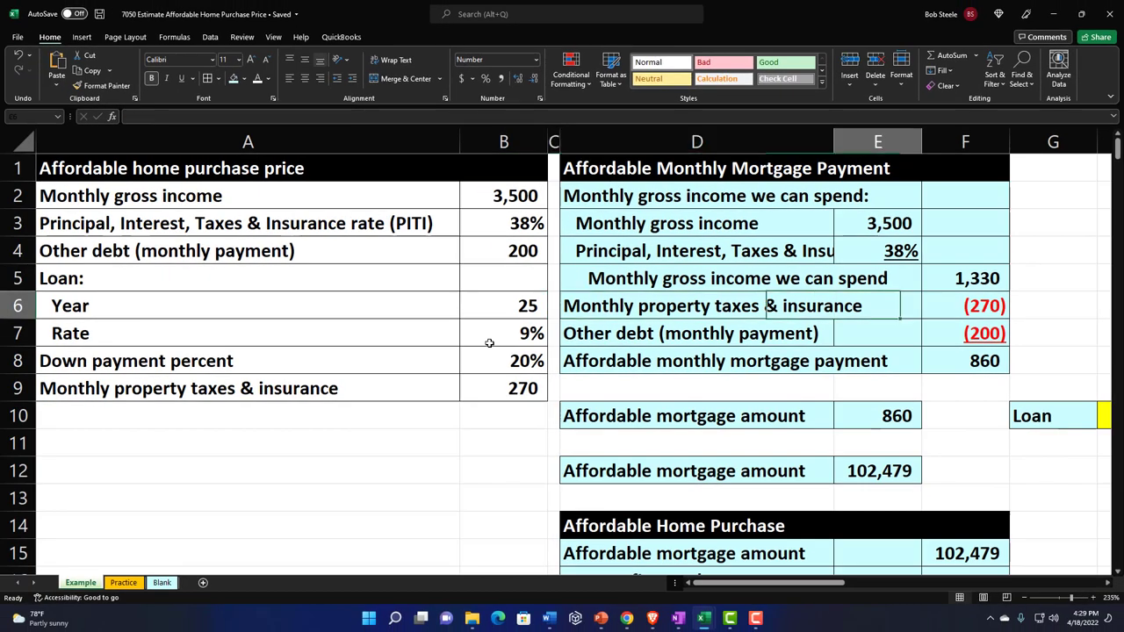
{"action": "key", "text": "Right"}
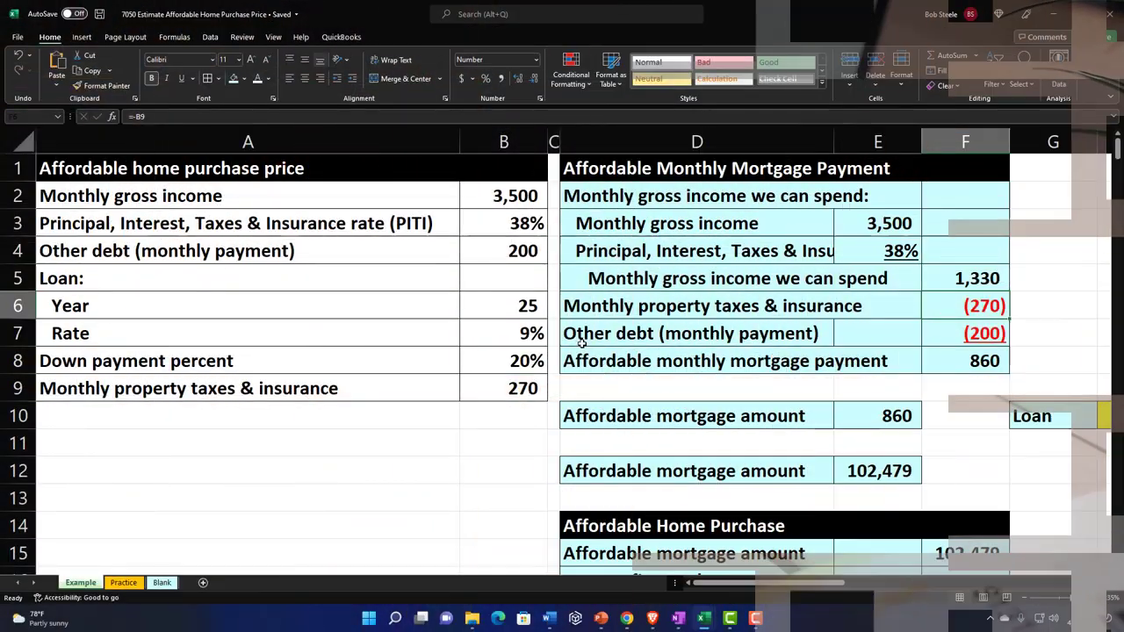
Look through the monthly amortization table, the yearly amortization table and the PivotTable on the Example sheet
{"action": "scroll", "coordinate": [581, 343], "scroll_direction": "right", "scroll_amount": 3}
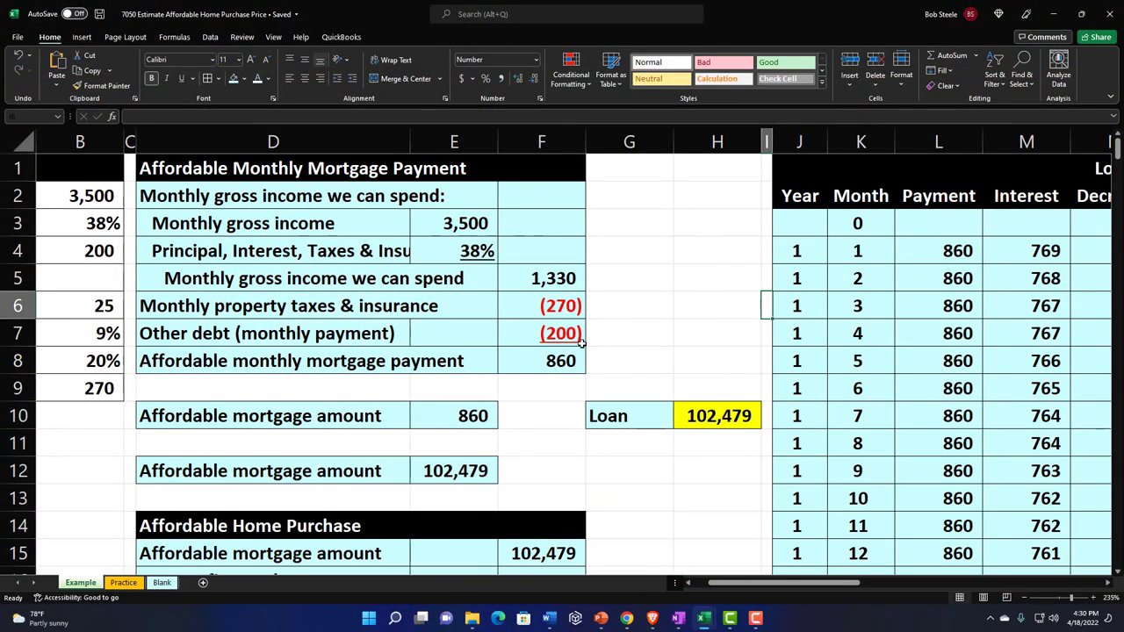
{"action": "scroll", "coordinate": [581, 342], "scroll_direction": "right", "scroll_amount": 4}
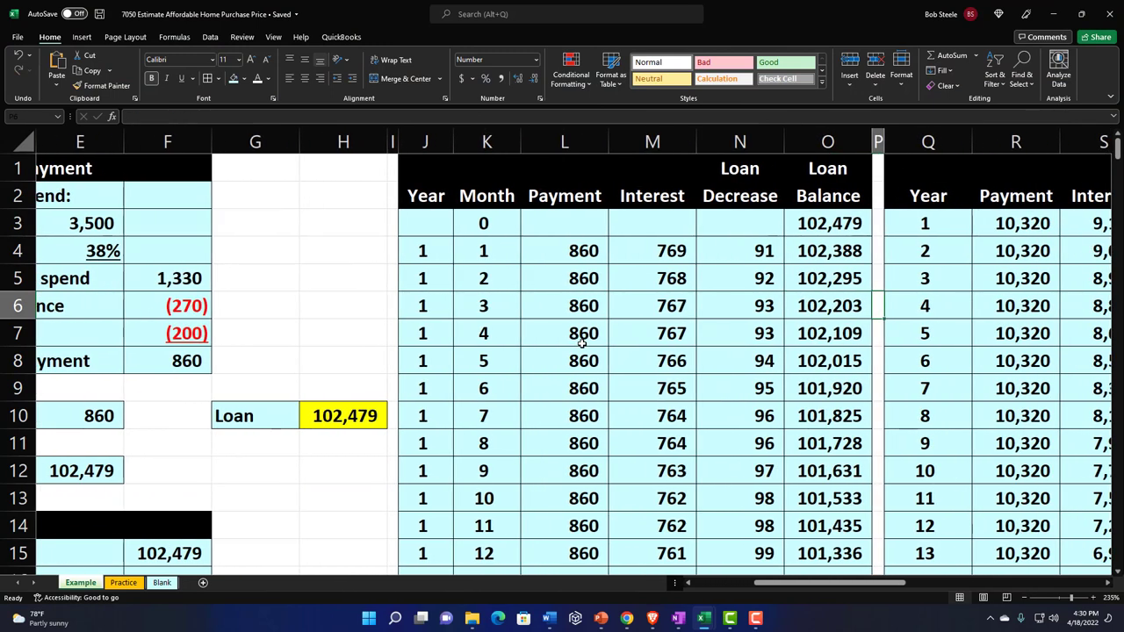
{"action": "key", "text": "Left"}
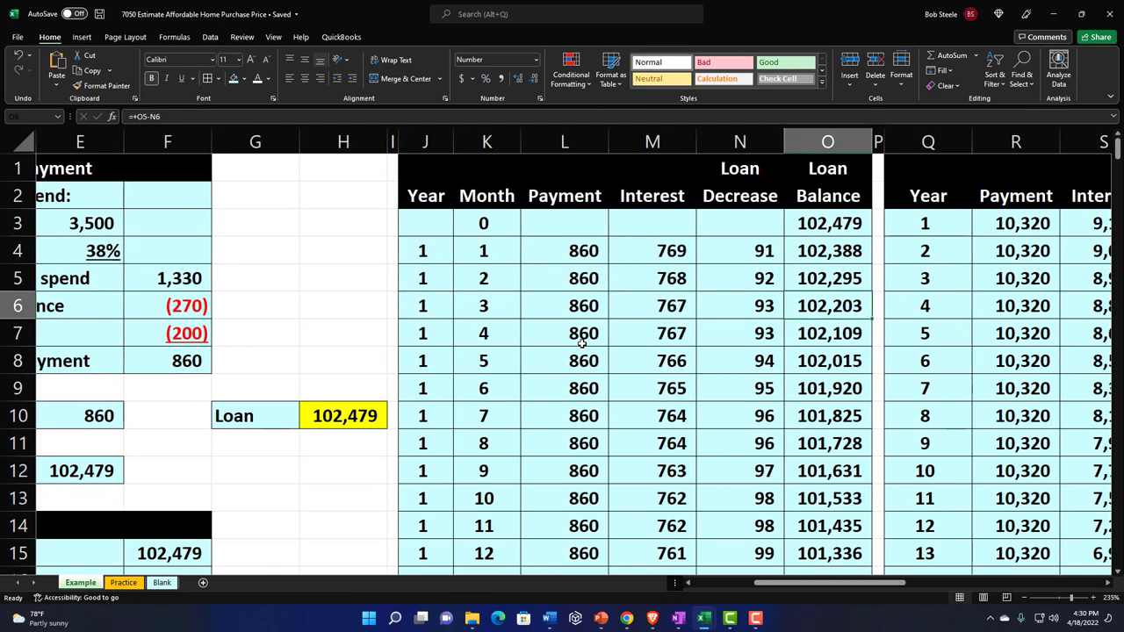
{"action": "key", "text": "Right"}
{"action": "key", "text": "Right"}
{"action": "key", "text": "Right"}
{"action": "key", "text": "Right"}
{"action": "key", "text": "Right"}
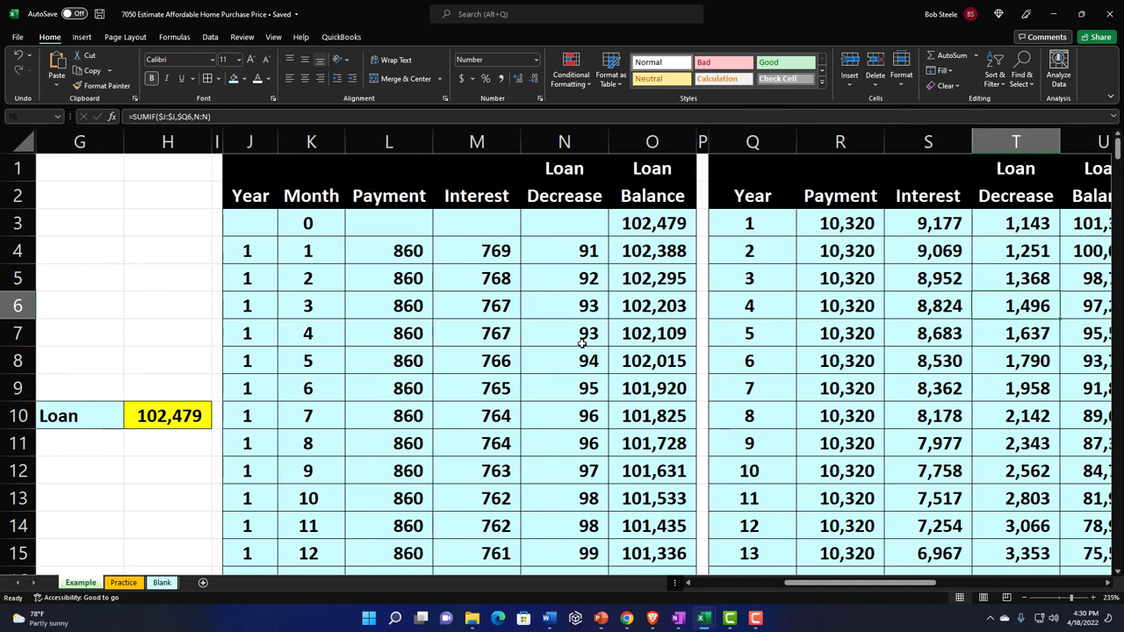
{"action": "key", "text": "Right"}
{"action": "key", "text": "Right"}
{"action": "key", "text": "Right"}
{"action": "key", "text": "Right"}
{"action": "key", "text": "Right"}
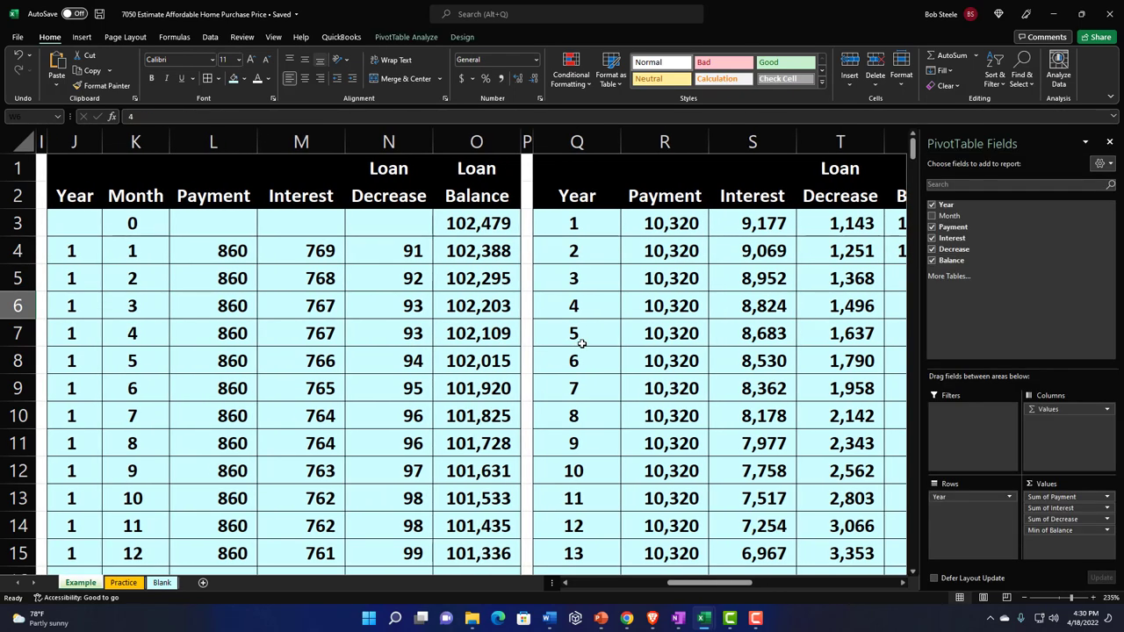
Go back from the PivotTable through the yearly loan summary to the Month column of the amortization table
{"action": "key", "text": "Left"}
{"action": "key", "text": "Left"}
{"action": "key", "text": "Left"}
{"action": "key", "text": "Left"}
{"action": "key", "text": "Left"}
{"action": "key", "text": "Left"}
{"action": "key", "text": "Left"}
{"action": "key", "text": "Left"}
{"action": "key", "text": "Left"}
{"action": "key", "text": "Left"}
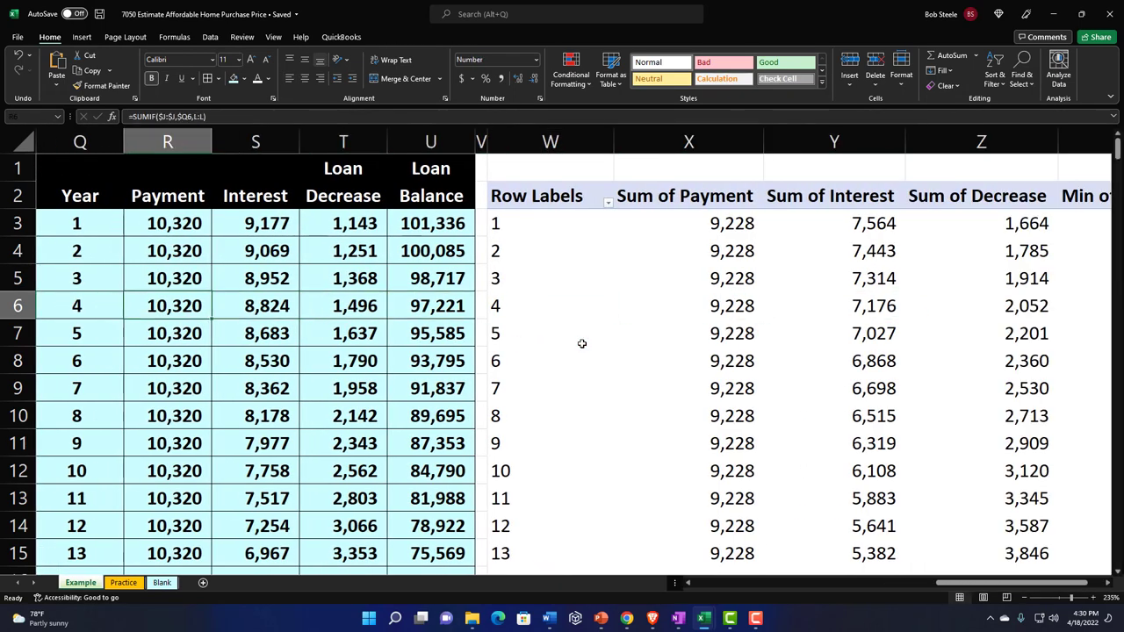
{"action": "key", "text": "Left"}
{"action": "key", "text": "Left"}
{"action": "key", "text": "Left"}
{"action": "key", "text": "Left"}
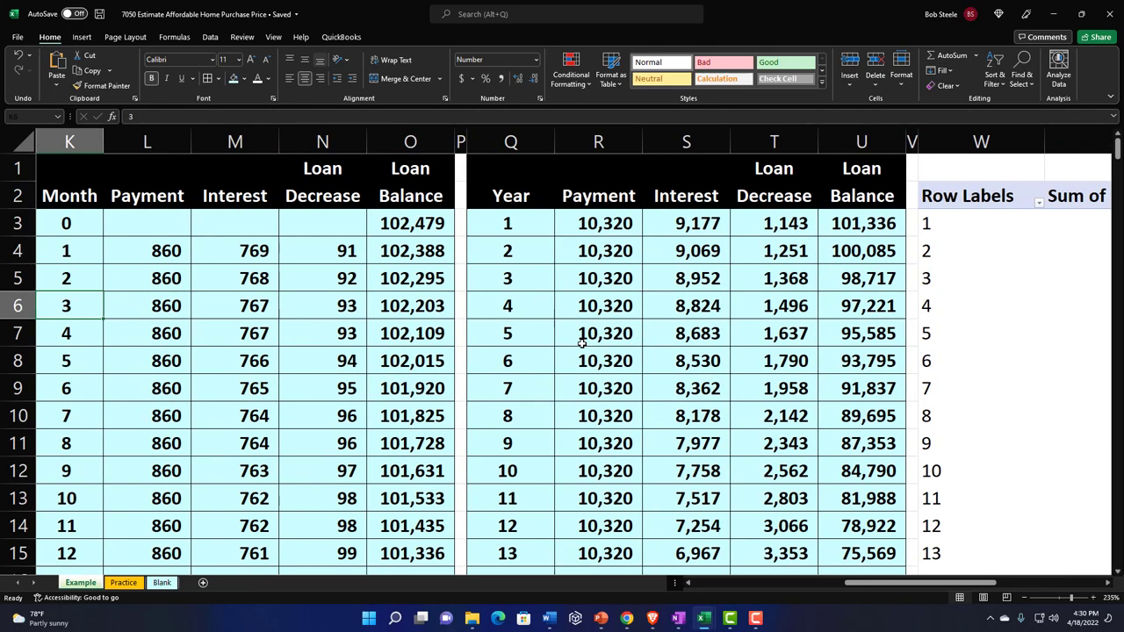
Switch to the calculator.net loan calculator in Chrome, review its loan inputs and amortization schedule, and return to the Excel workbook
{"action": "left_click", "coordinate": [626, 618]}
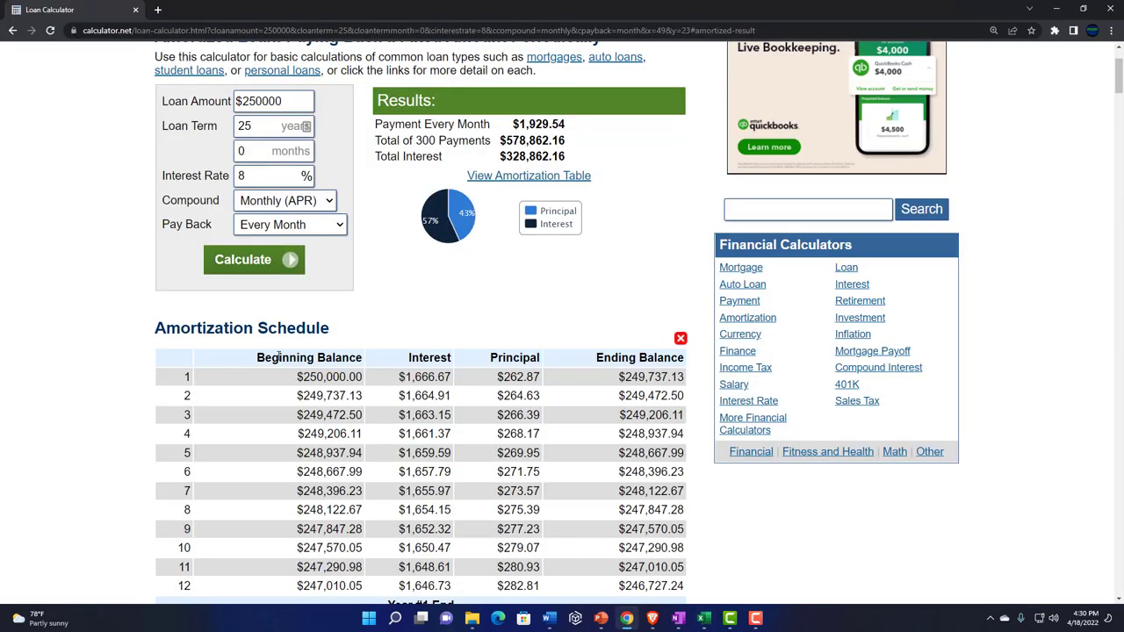
{"action": "scroll", "coordinate": [279, 355], "scroll_direction": "up", "scroll_amount": 2}
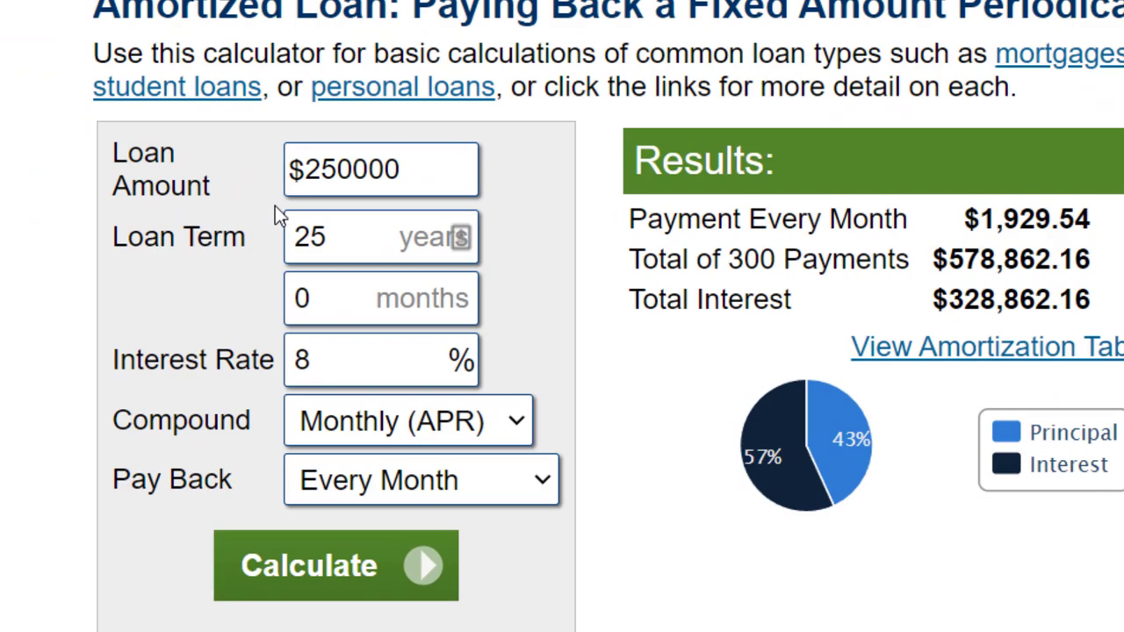
{"action": "scroll", "coordinate": [200, 329], "scroll_direction": "down", "scroll_amount": 5}
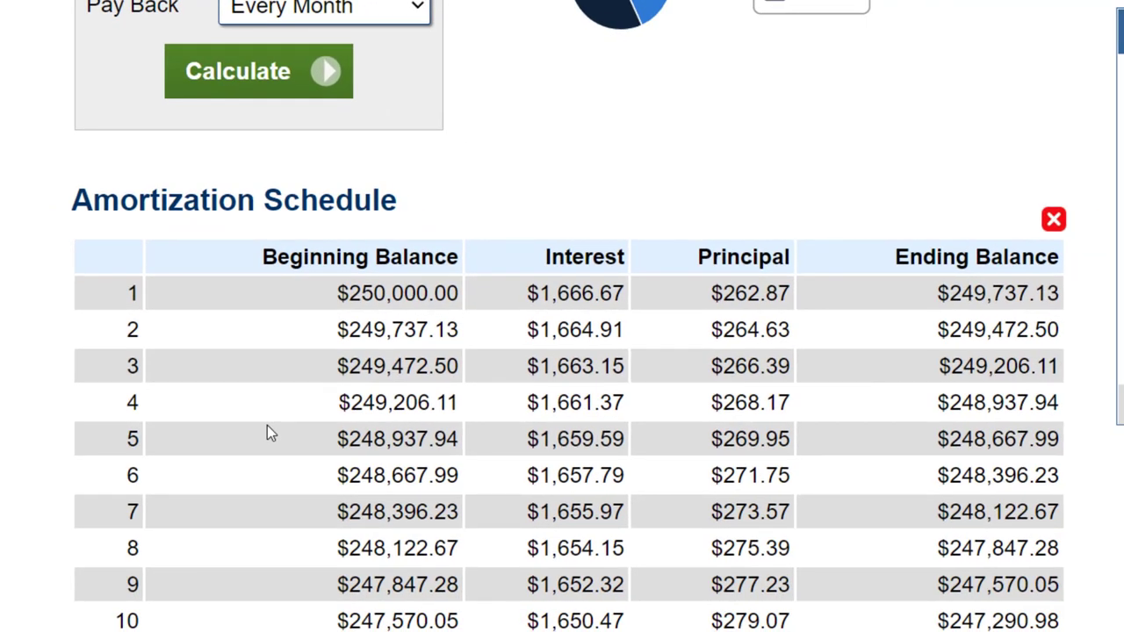
{"action": "scroll", "coordinate": [267, 427], "scroll_direction": "down", "scroll_amount": 1}
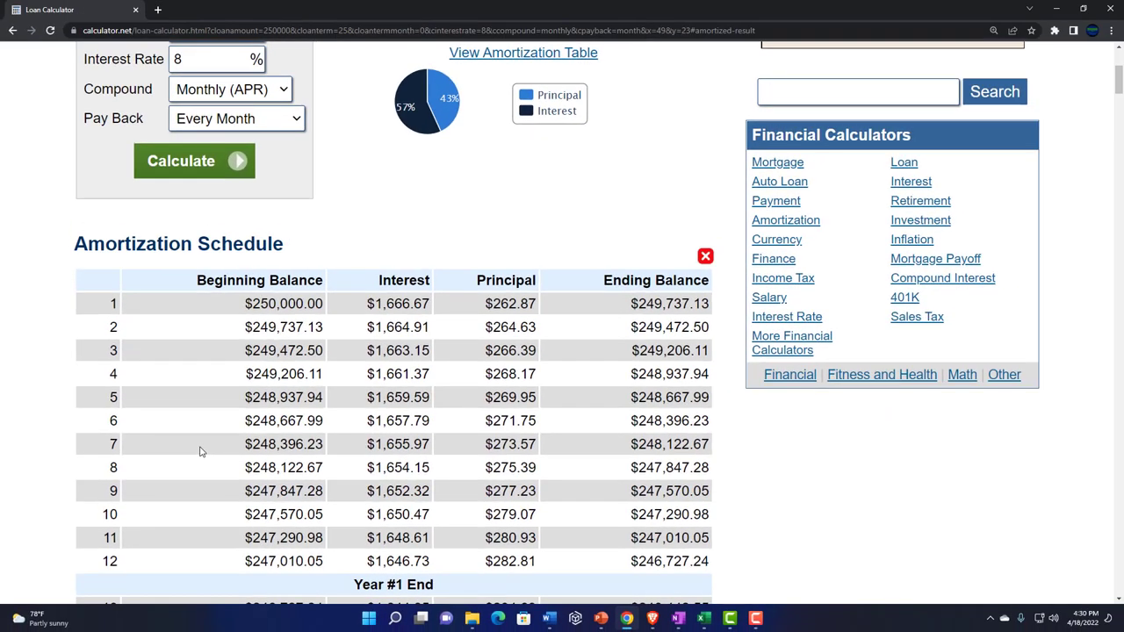
{"action": "scroll", "coordinate": [200, 451], "scroll_direction": "up", "scroll_amount": 3}
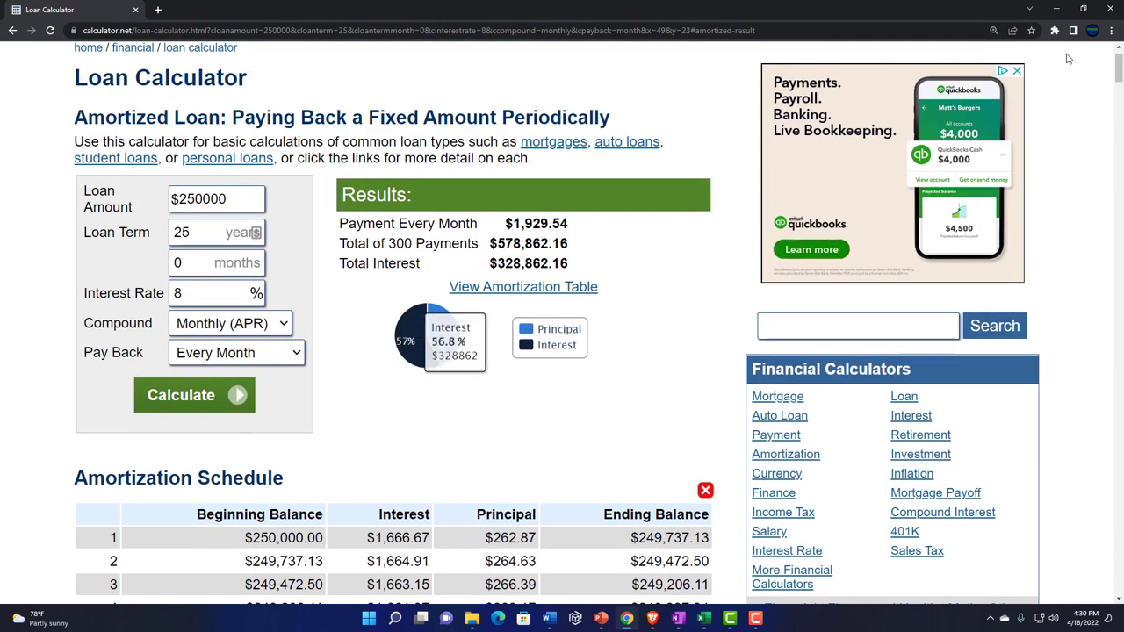
{"action": "left_click", "coordinate": [1056, 9]}
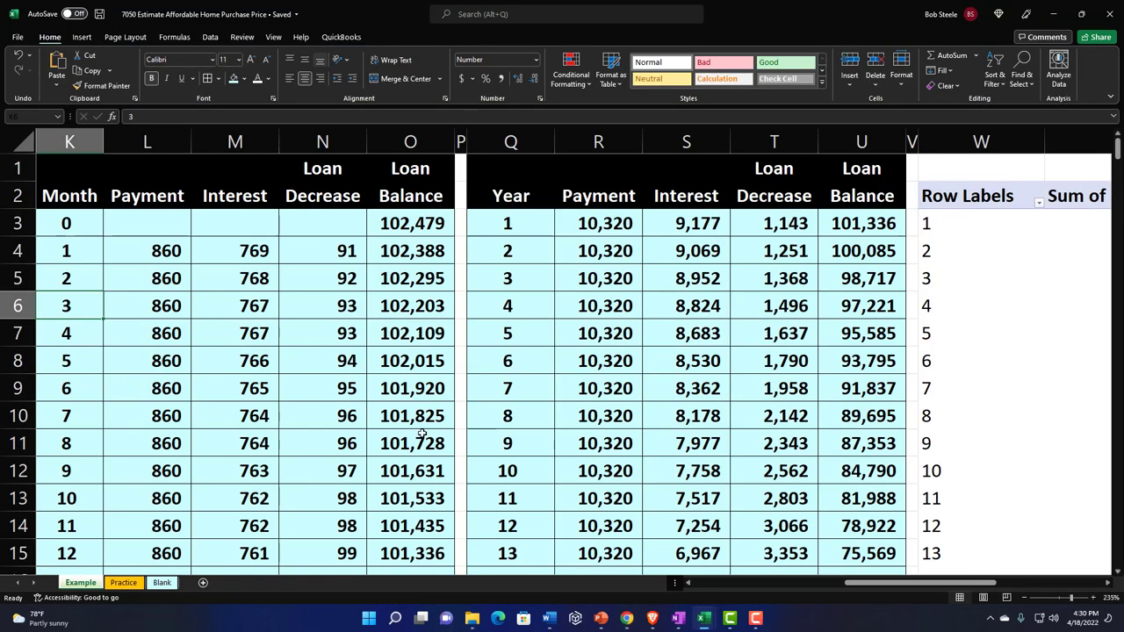
Open the Practice sheet and look at its empty Affordable Monthly Mortgage Payment table
{"action": "left_click", "coordinate": [122, 582]}
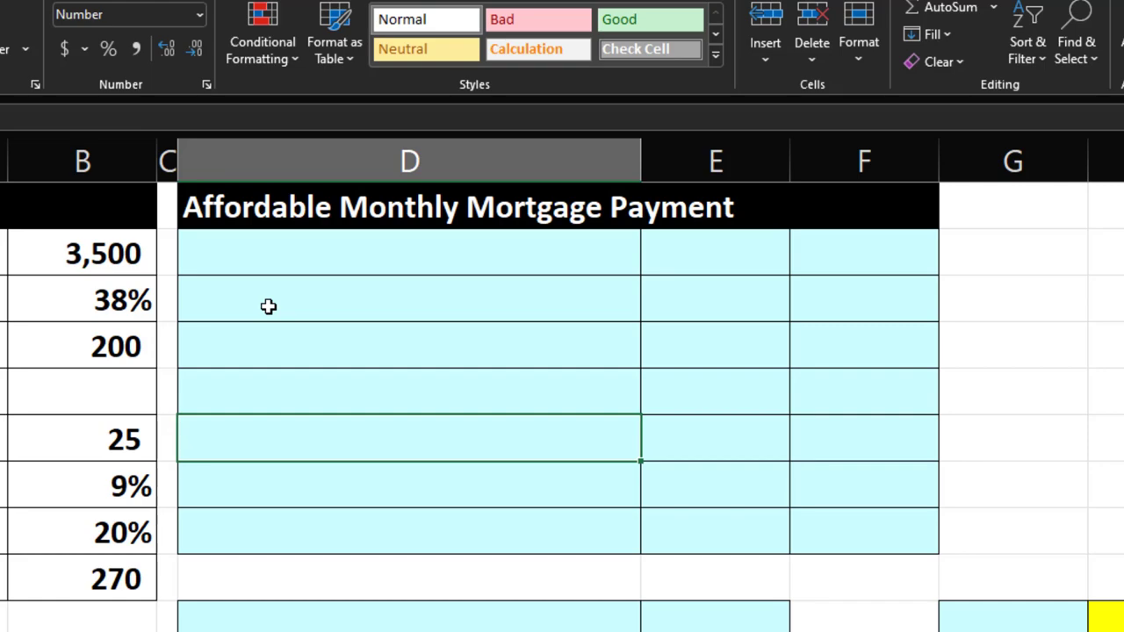
{"action": "left_click", "coordinate": [269, 306]}
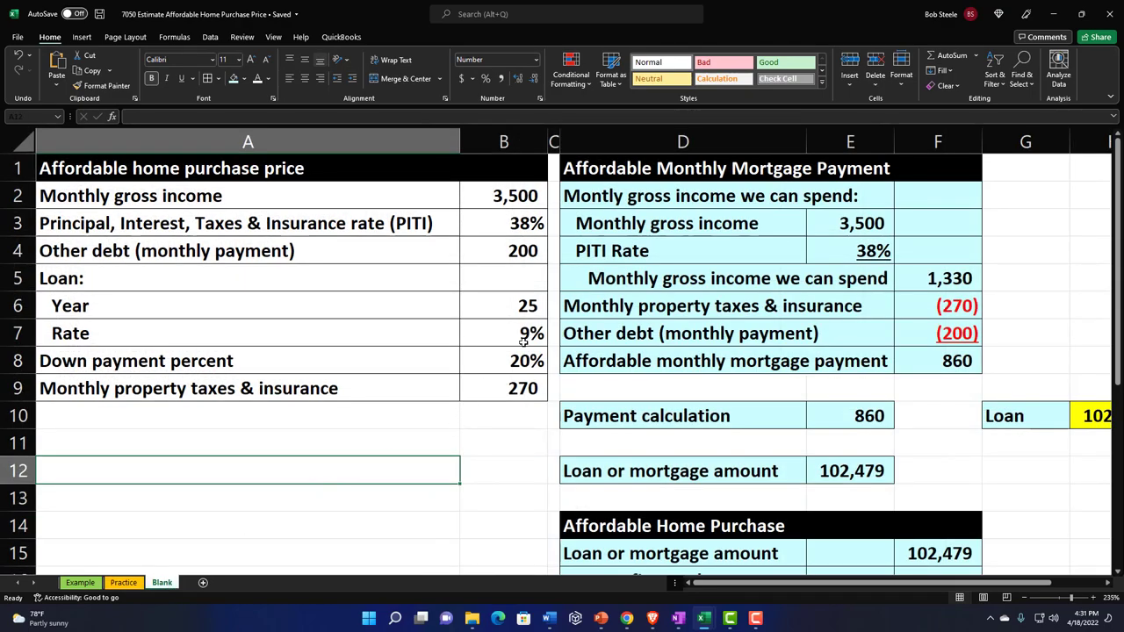
Apply column C's narrow width to column I with Format Painter to make a spacer column
{"action": "left_click_drag", "start_coordinate": [683, 141], "coordinate": [956, 145]}
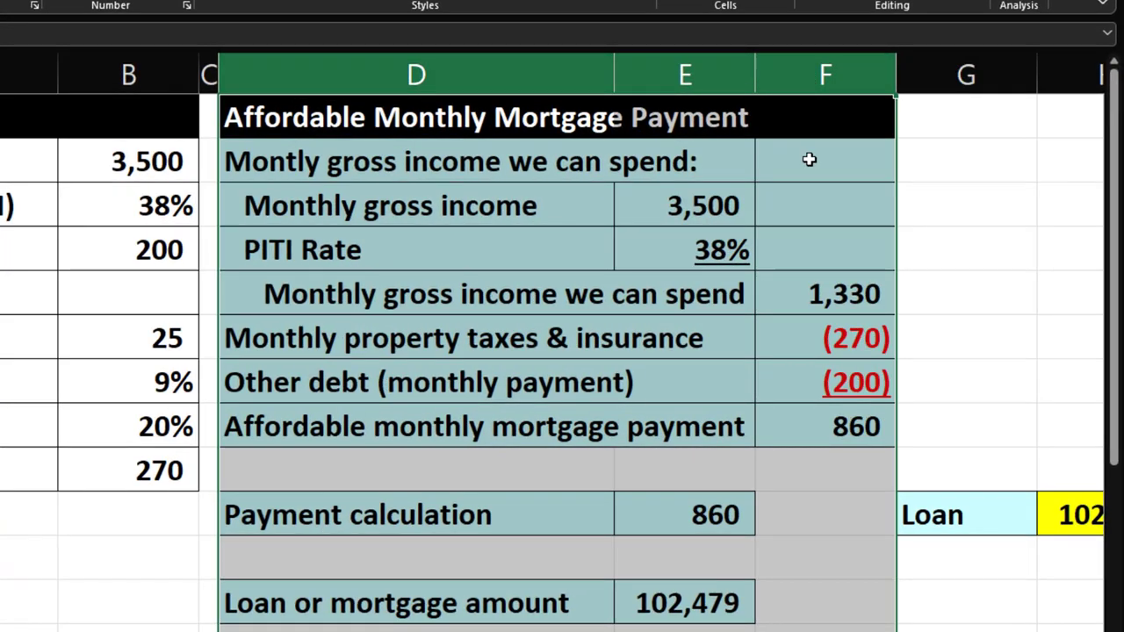
{"action": "left_click", "coordinate": [808, 159]}
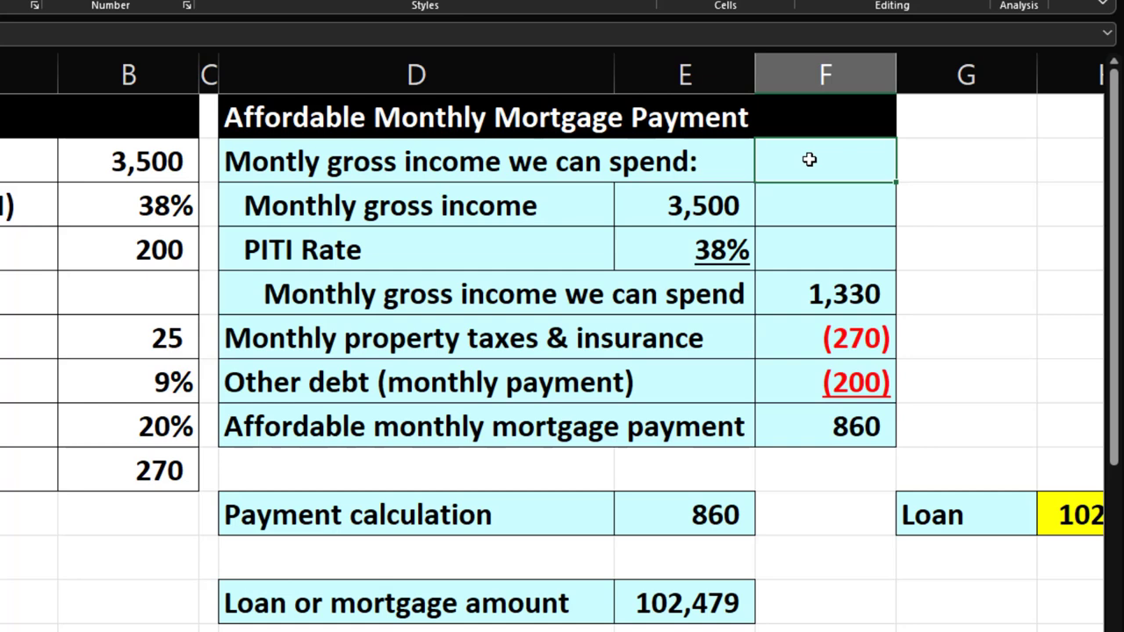
{"action": "key", "text": "Right"}
{"action": "key", "text": "Right"}
{"action": "key", "text": "Right"}
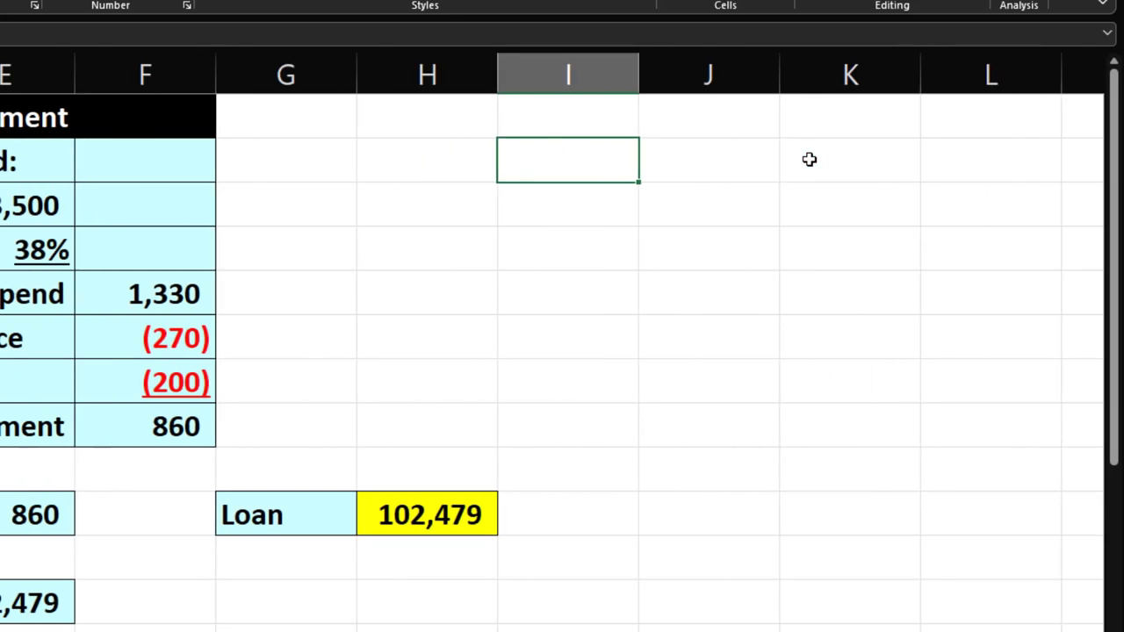
{"action": "left_click", "coordinate": [583, 75]}
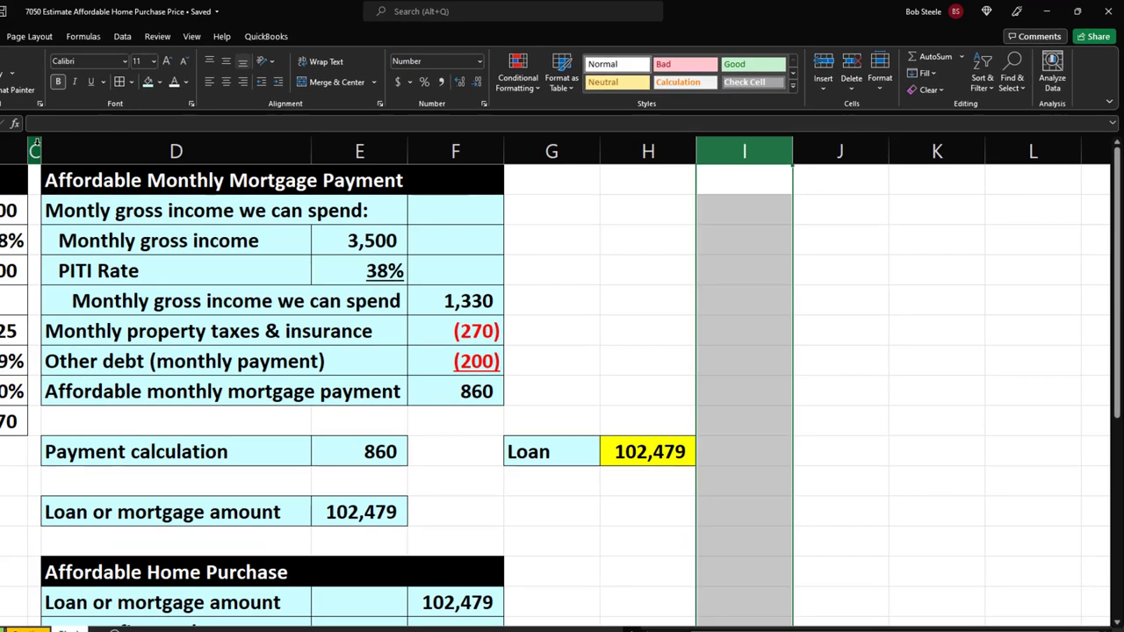
{"action": "left_click", "coordinate": [36, 146]}
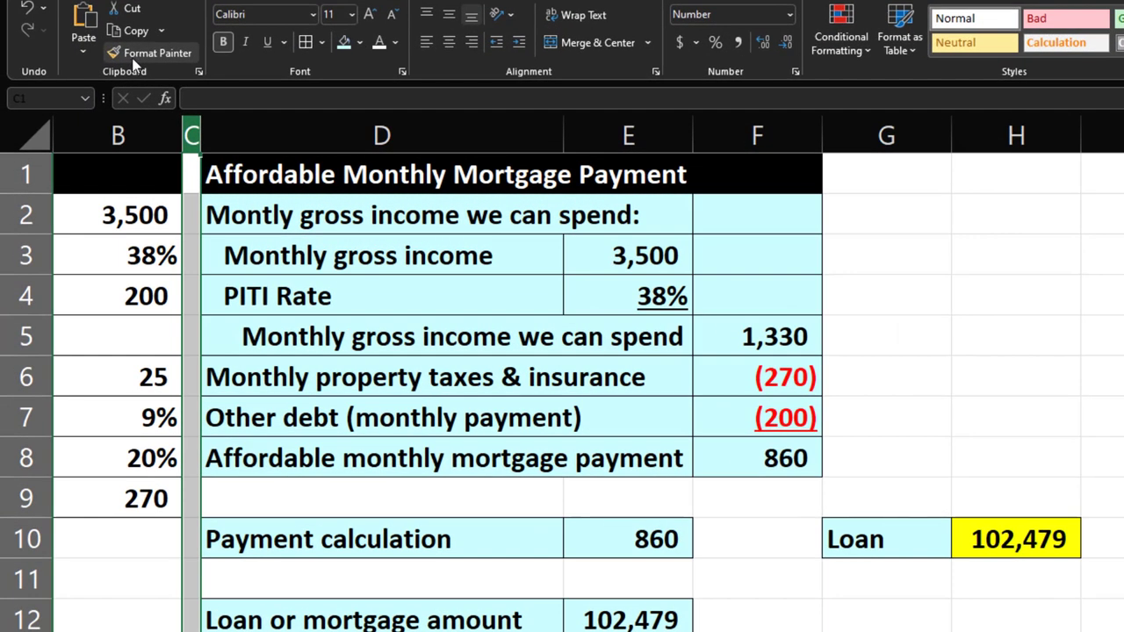
{"action": "left_click", "coordinate": [14, 90]}
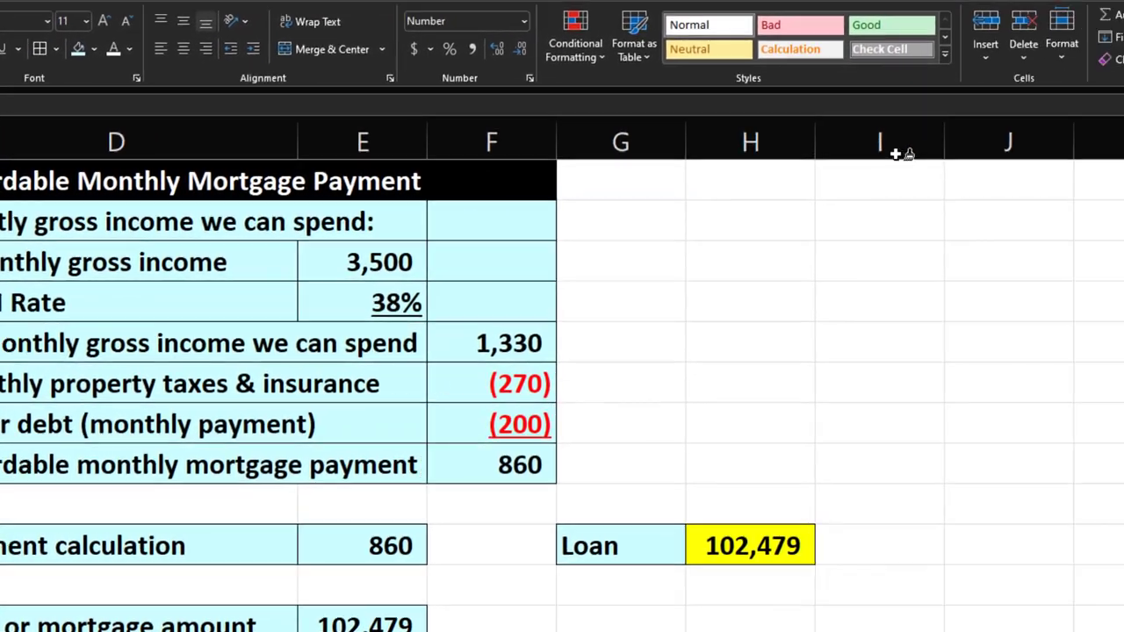
{"action": "left_click", "coordinate": [625, 149]}
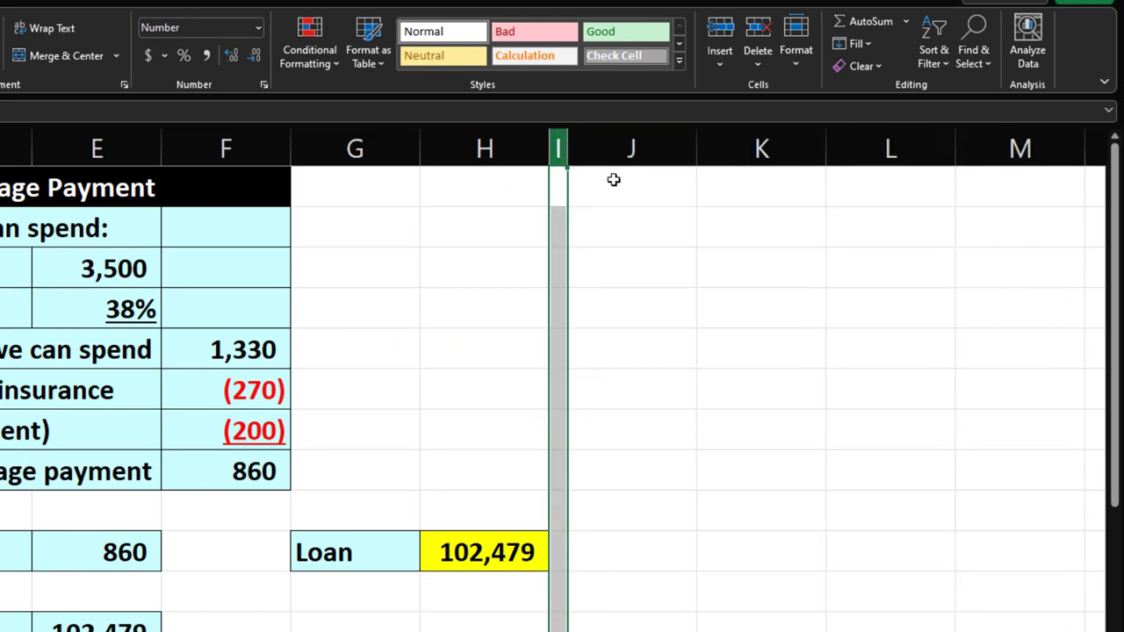
Enter the amortization table headers Year, Month and Payment in cells J2, K2 and L2
{"action": "left_click", "coordinate": [613, 179]}
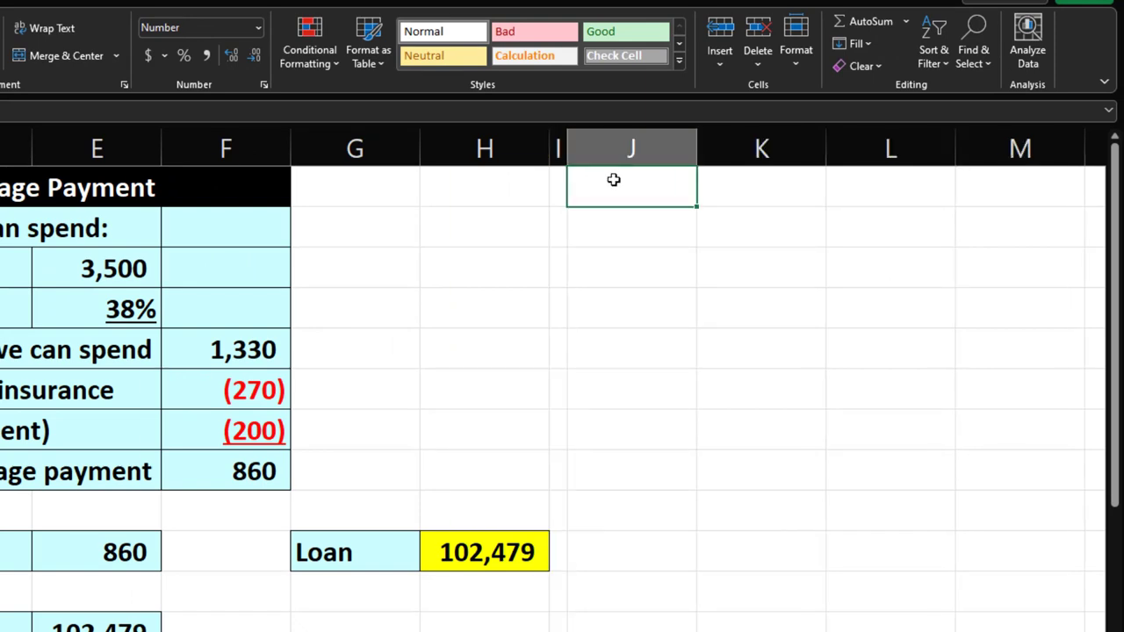
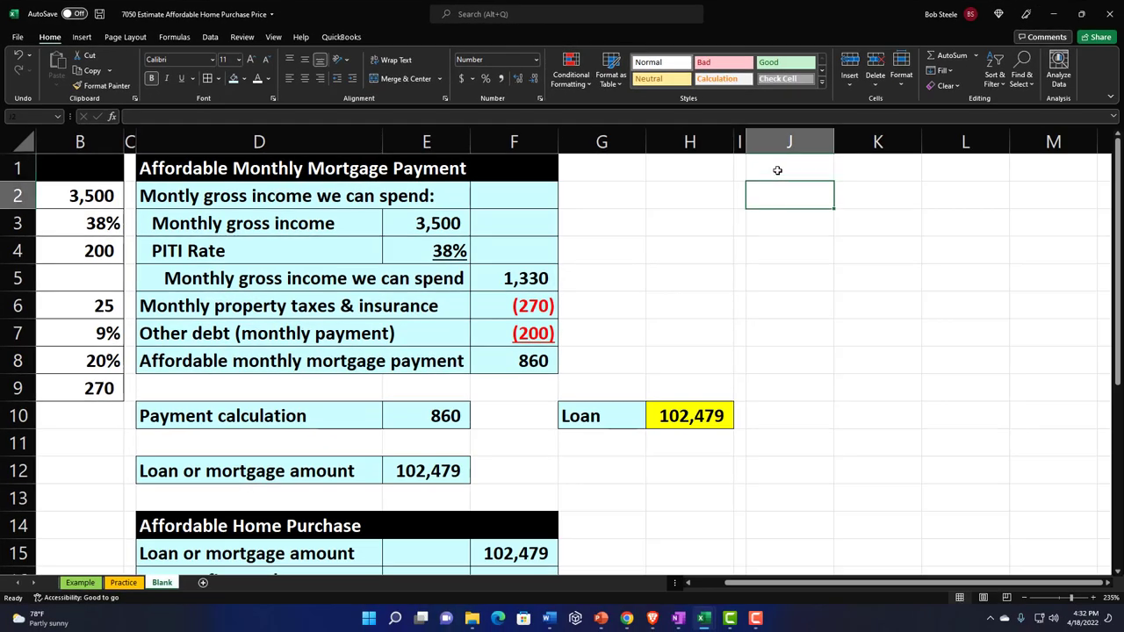
{"action": "type", "text": "Year"}
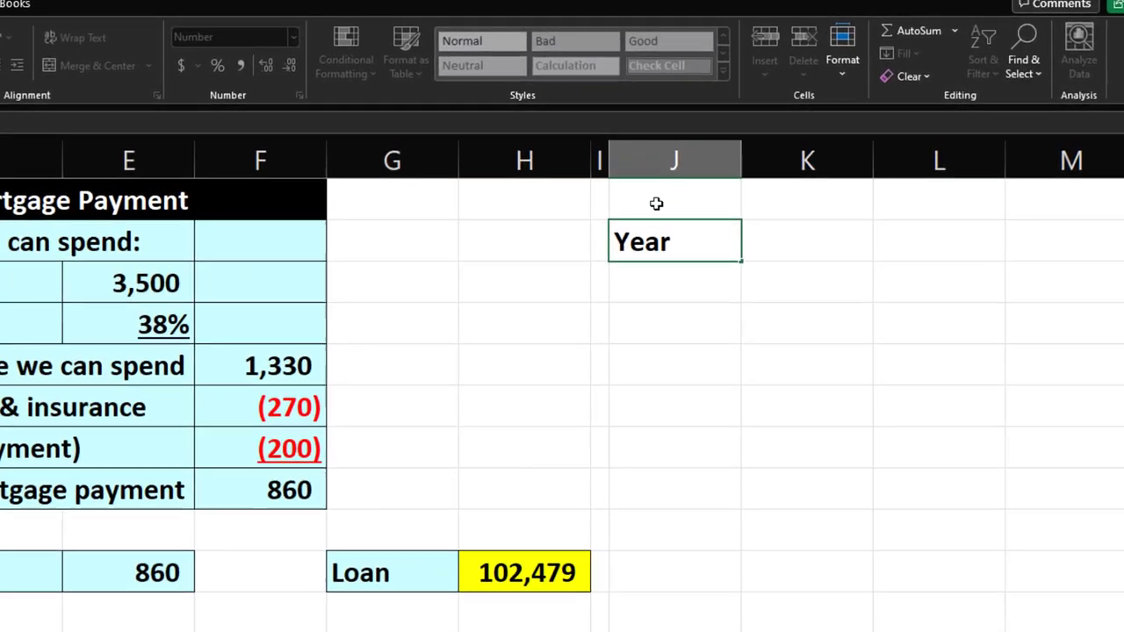
{"action": "key", "text": "Tab"}
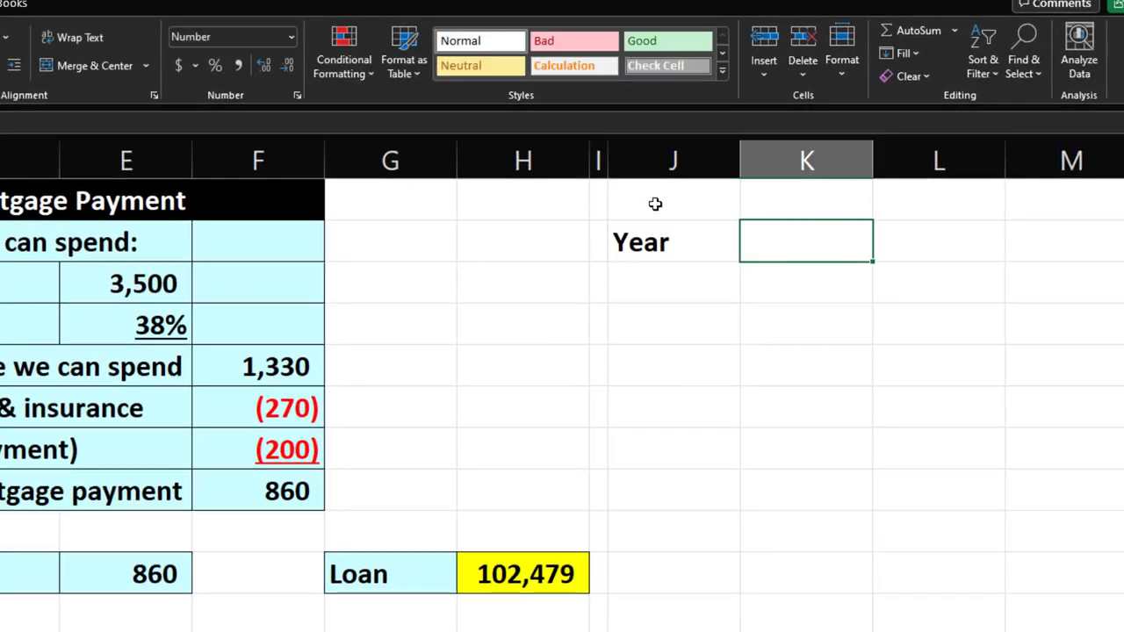
{"action": "type", "text": "Mon"}
{"action": "key", "text": "BackSpace"}
{"action": "key", "text": "BackSpace"}
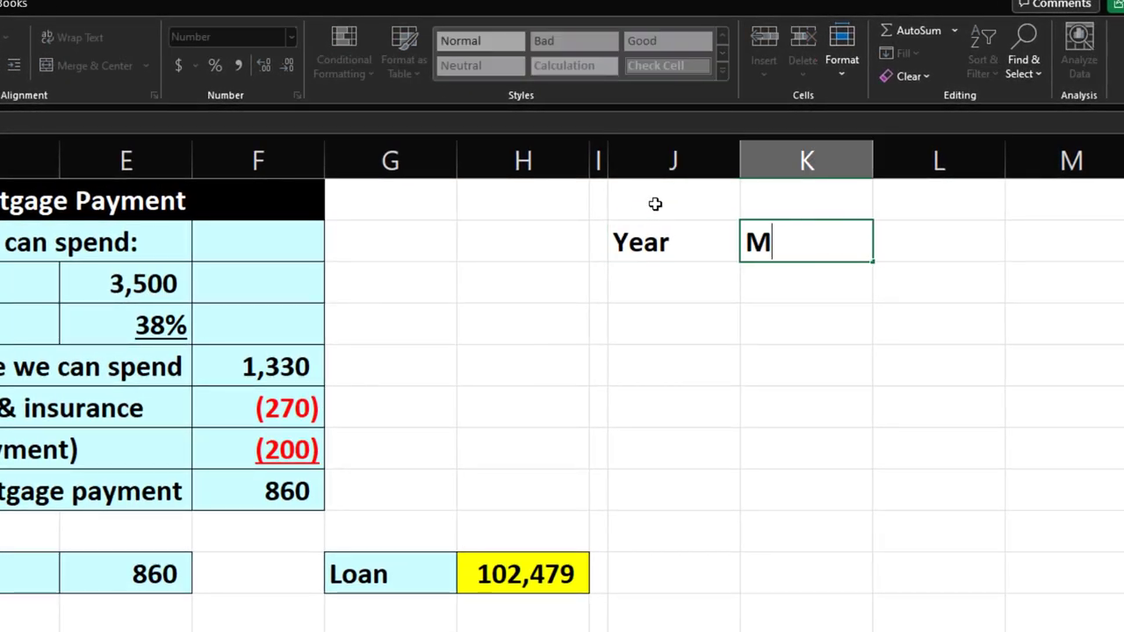
{"action": "type", "text": "onth"}
{"action": "key", "text": "Tab"}
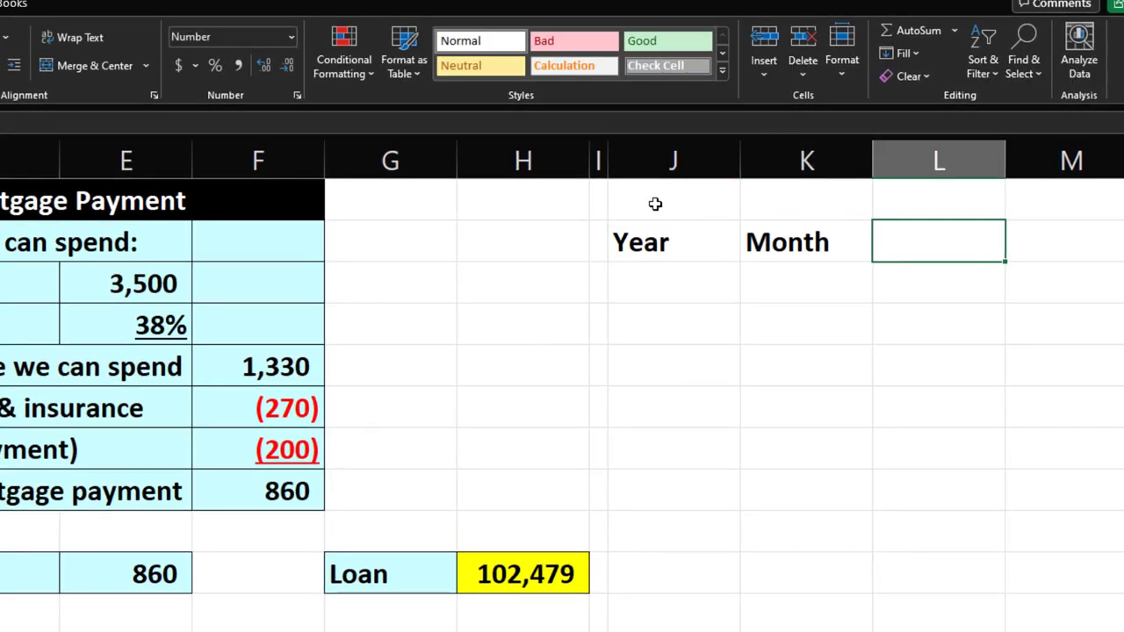
{"action": "type", "text": "Paymn"}
{"action": "key", "text": "BackSpace"}
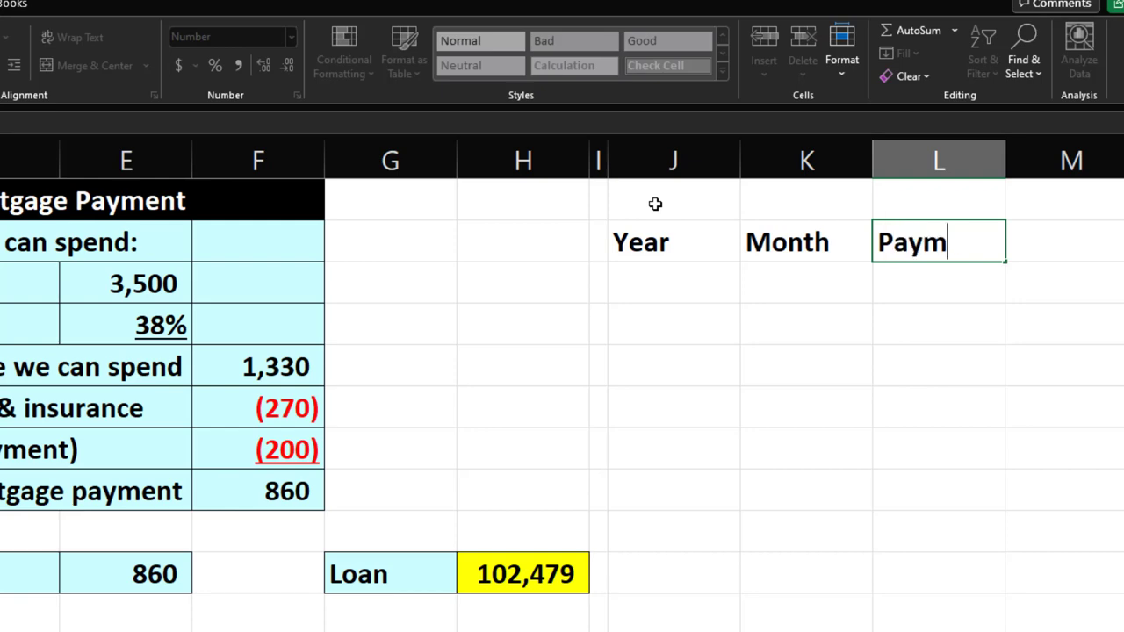
{"action": "type", "text": "ent"}
{"action": "key", "text": "Tab"}
Enter a two-row header in column M with Loan in M1 and Decrease in M2
{"action": "key", "text": "Up"}
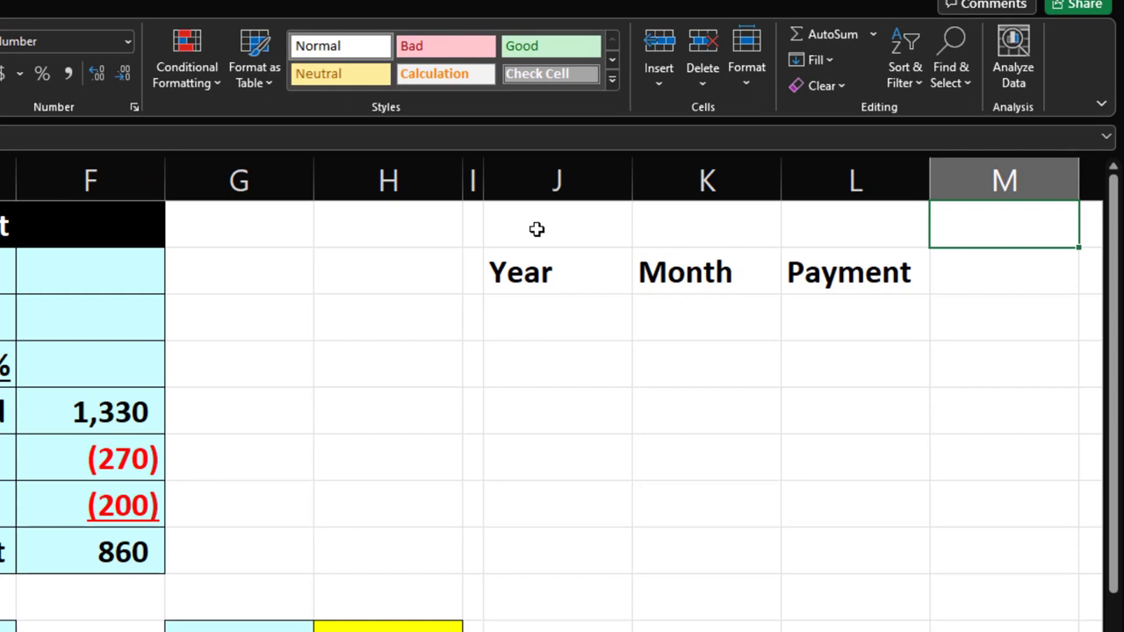
{"action": "type", "text": "Loan"}
{"action": "key", "text": "Return"}
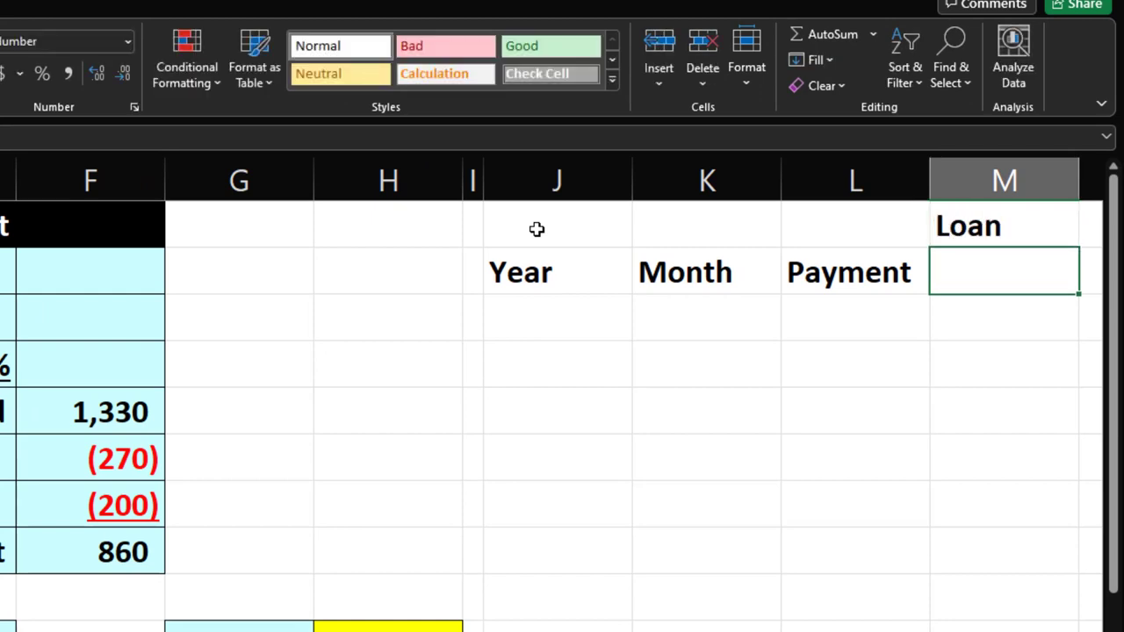
{"action": "type", "text": "Deb"}
{"action": "key", "text": "BackSpace"}
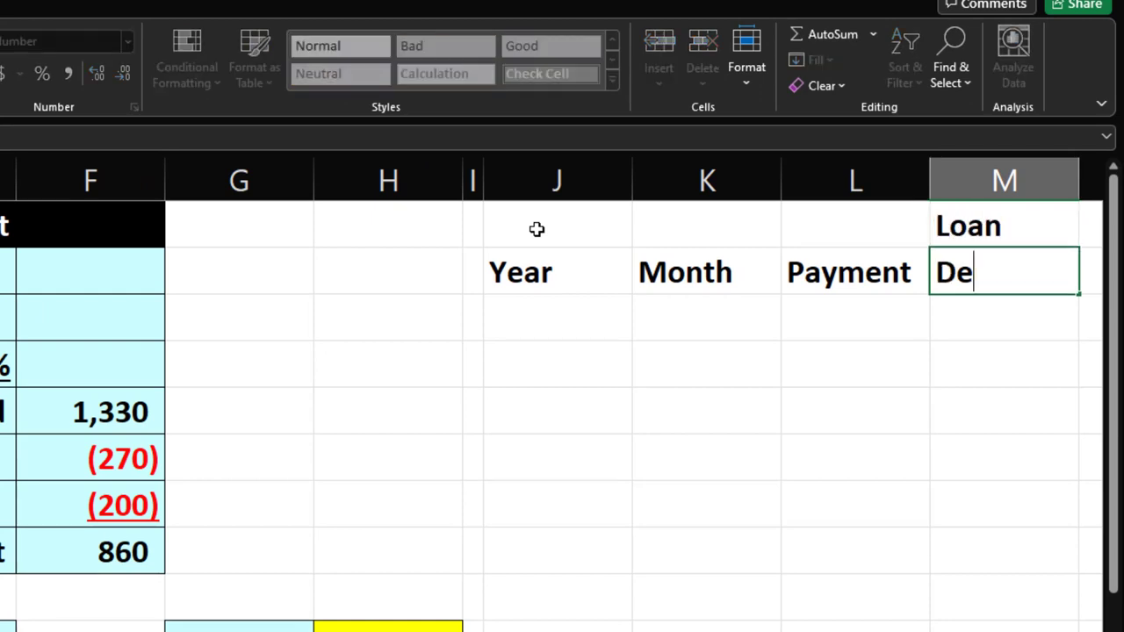
{"action": "type", "text": "crease"}
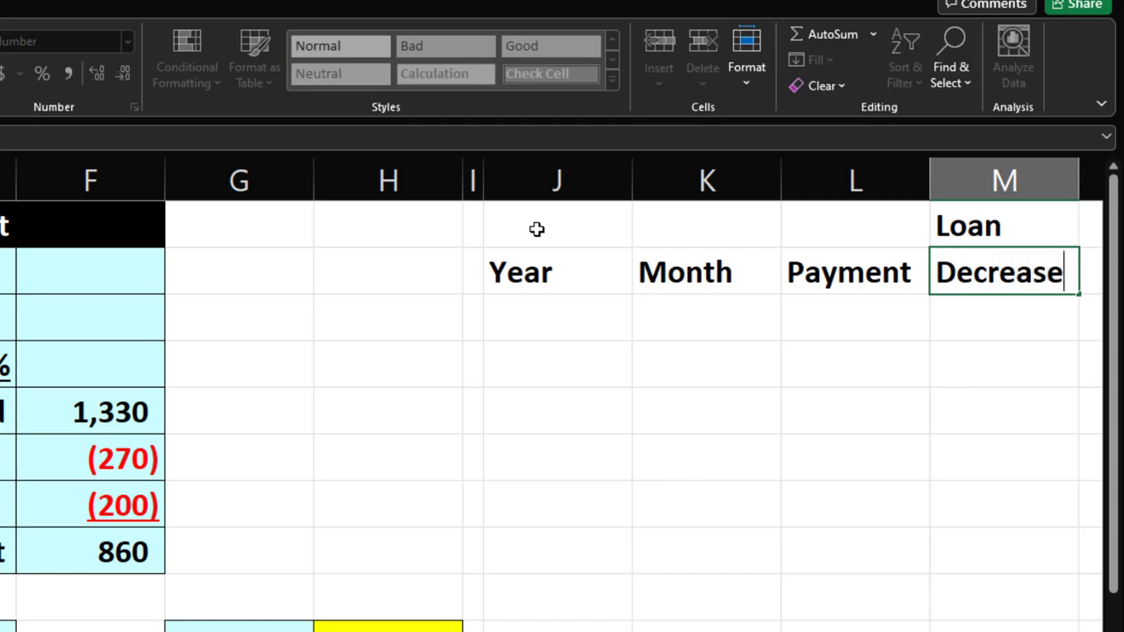
Enter a two-row header in column N with Loan in N1 and Balance in N2
{"action": "key", "text": "Tab"}
{"action": "key", "text": "Up"}
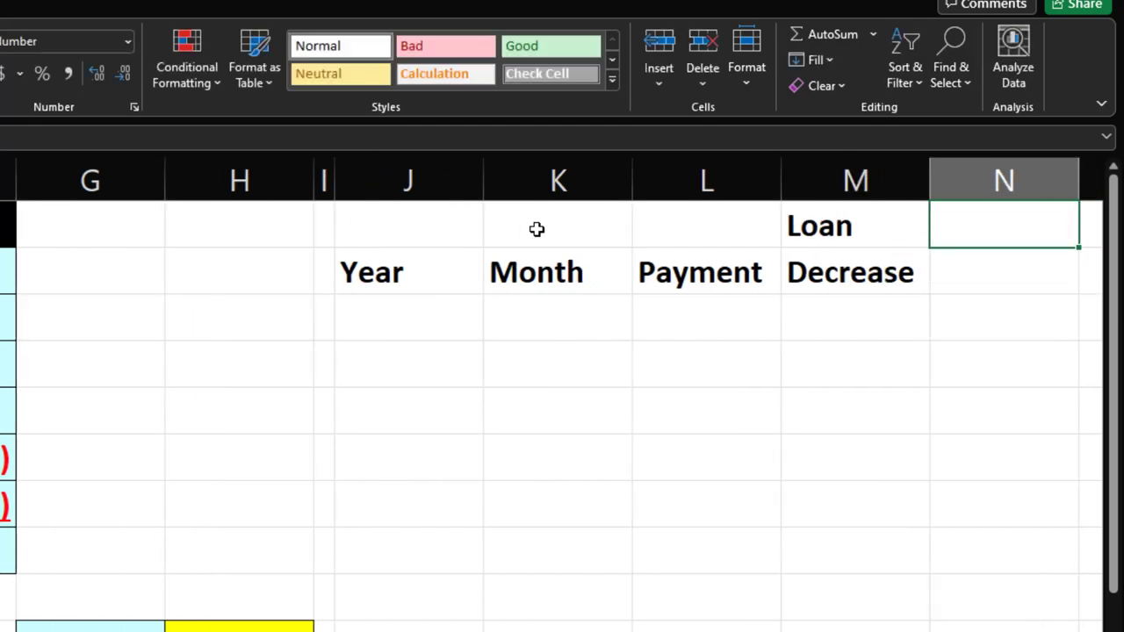
{"action": "type", "text": "Loan"}
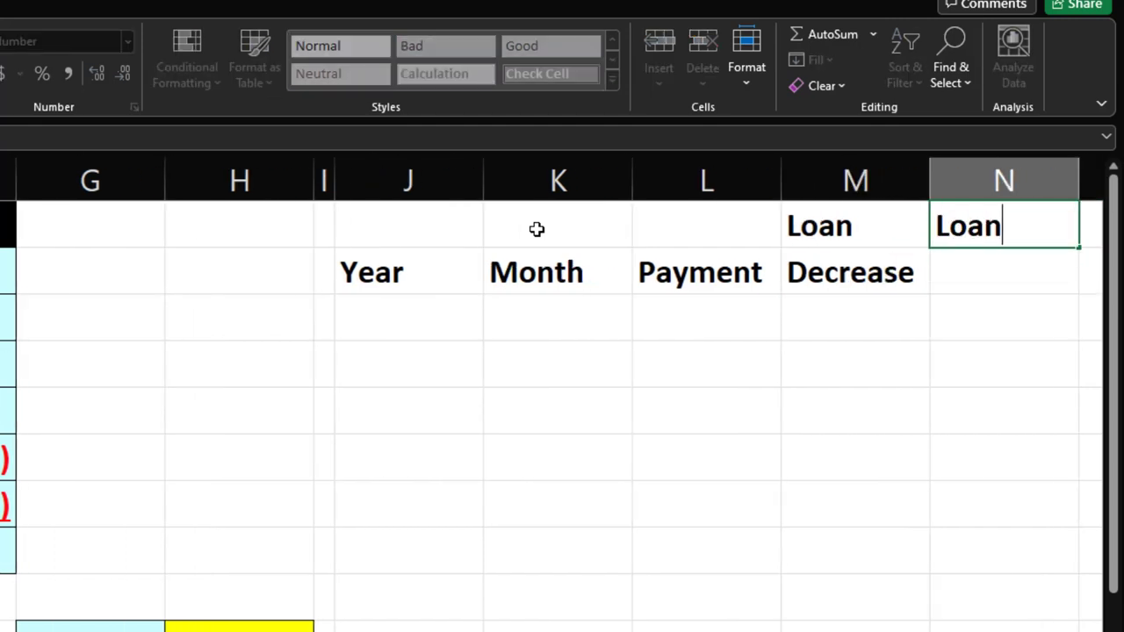
{"action": "key", "text": "Return"}
{"action": "type", "text": "B"}
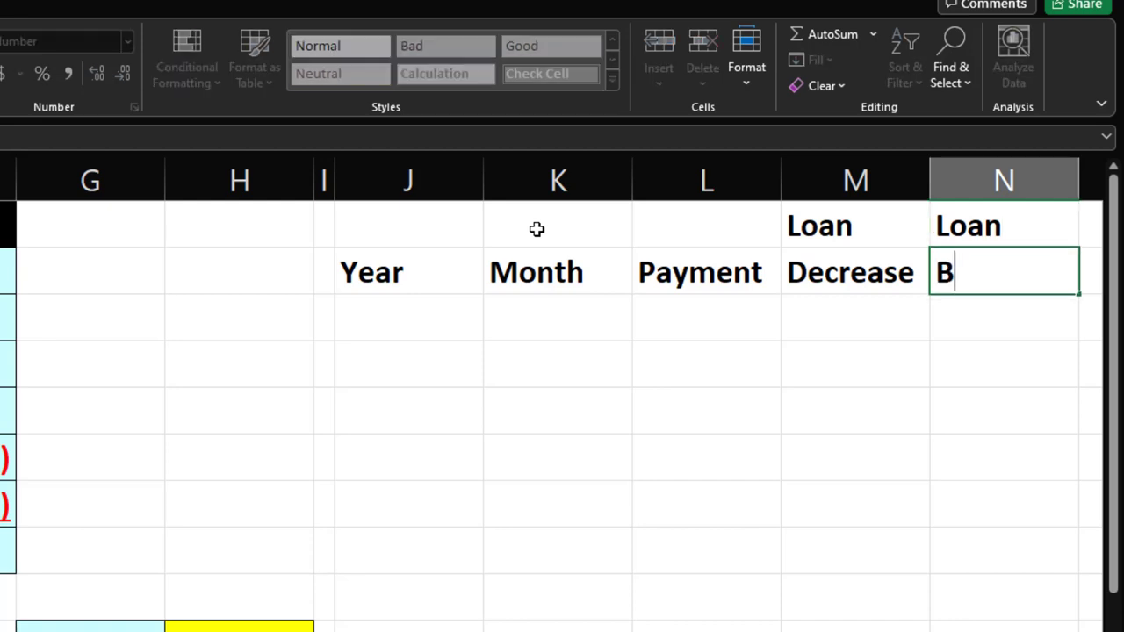
{"action": "type", "text": "alance"}
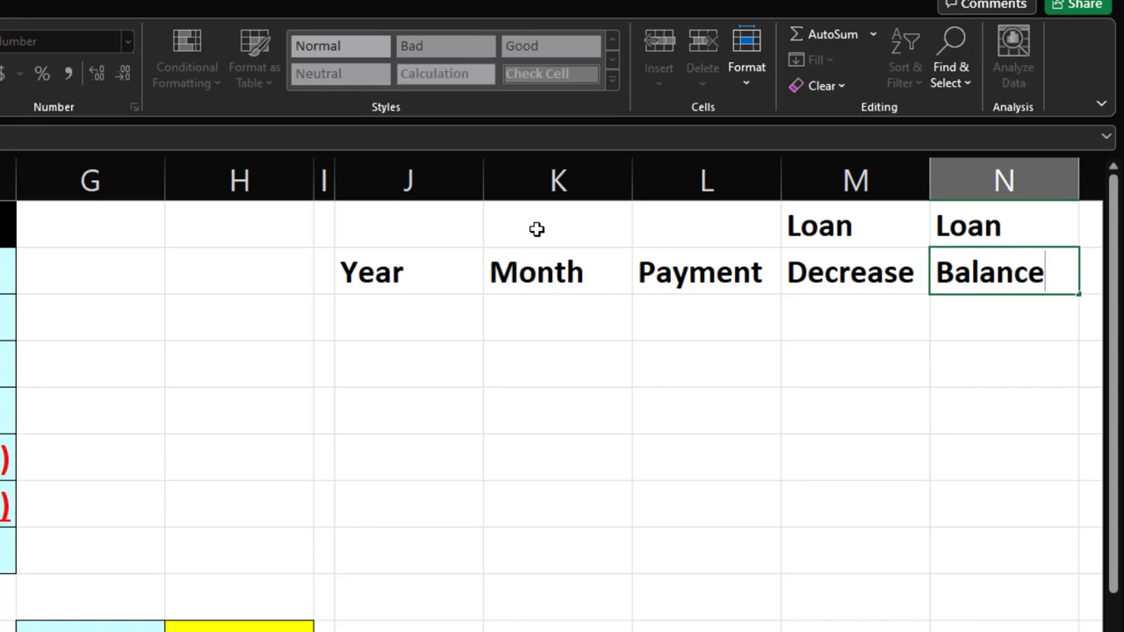
{"action": "key", "text": "Return"}
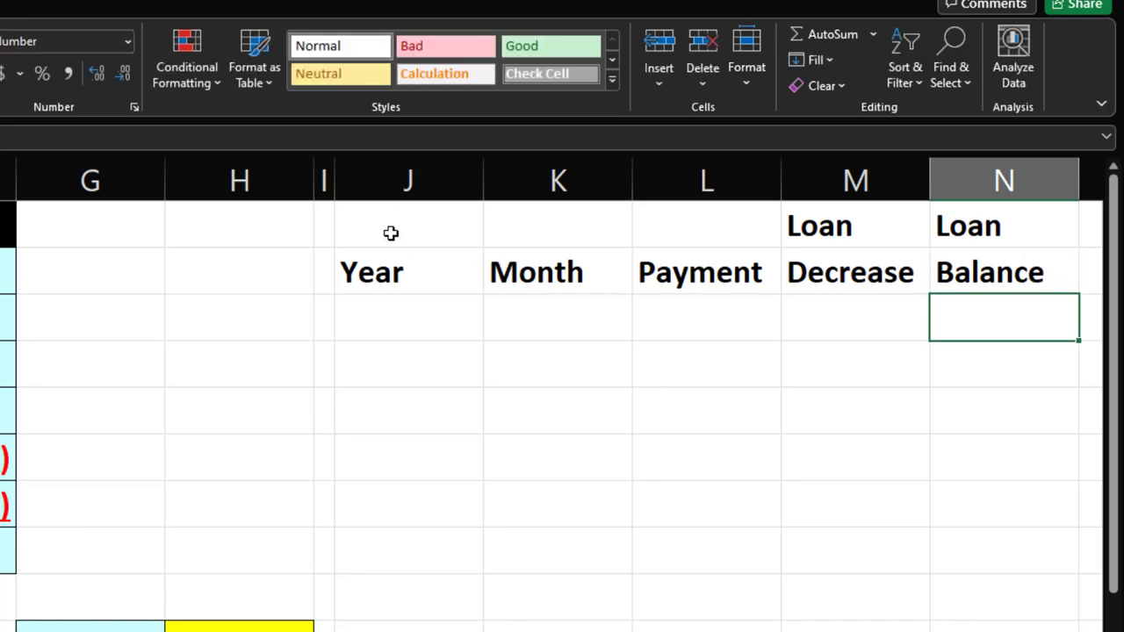
Format the header range J1:N2 with black fill, white font and centered text
{"action": "left_click_drag", "start_coordinate": [392, 234], "coordinate": [954, 264]}
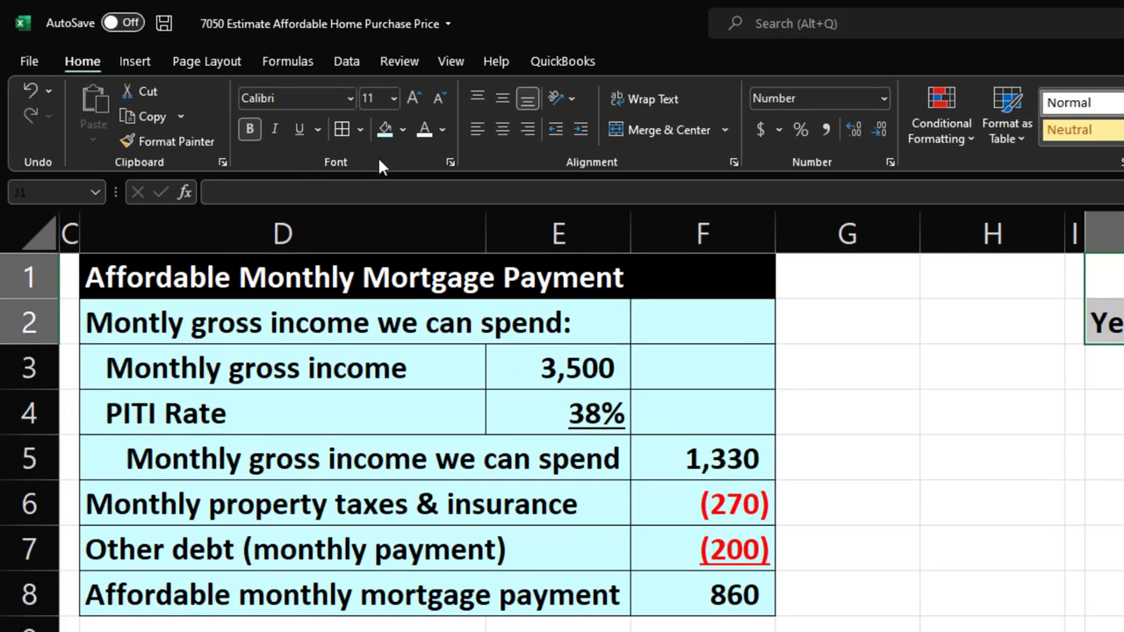
{"action": "left_click", "coordinate": [402, 130]}
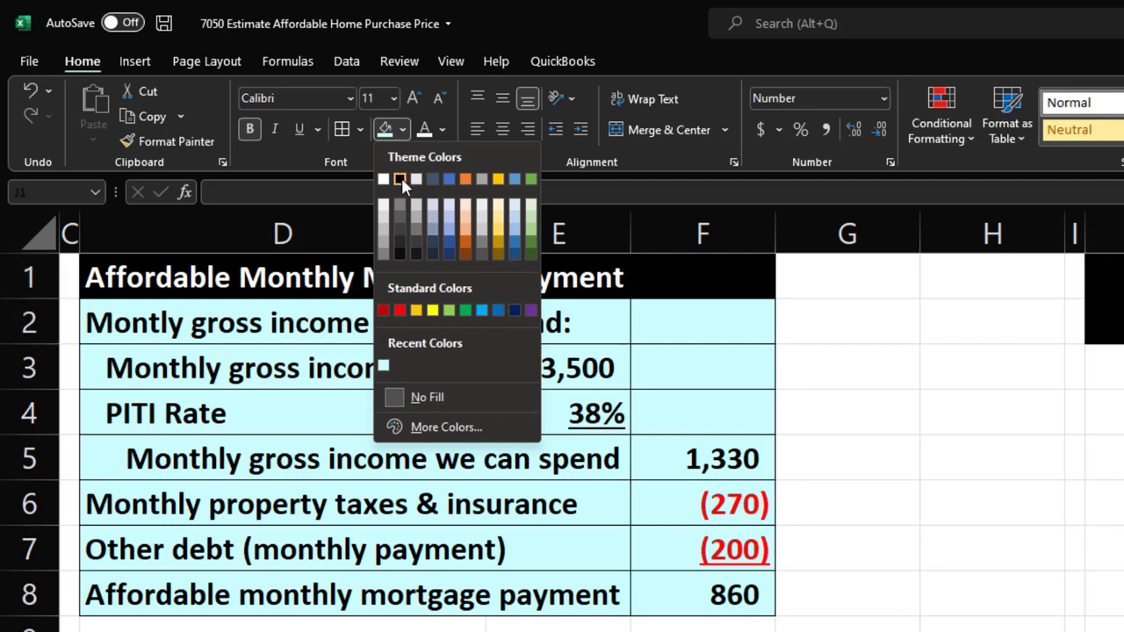
{"action": "left_click", "coordinate": [401, 176]}
{"action": "left_click", "coordinate": [423, 139]}
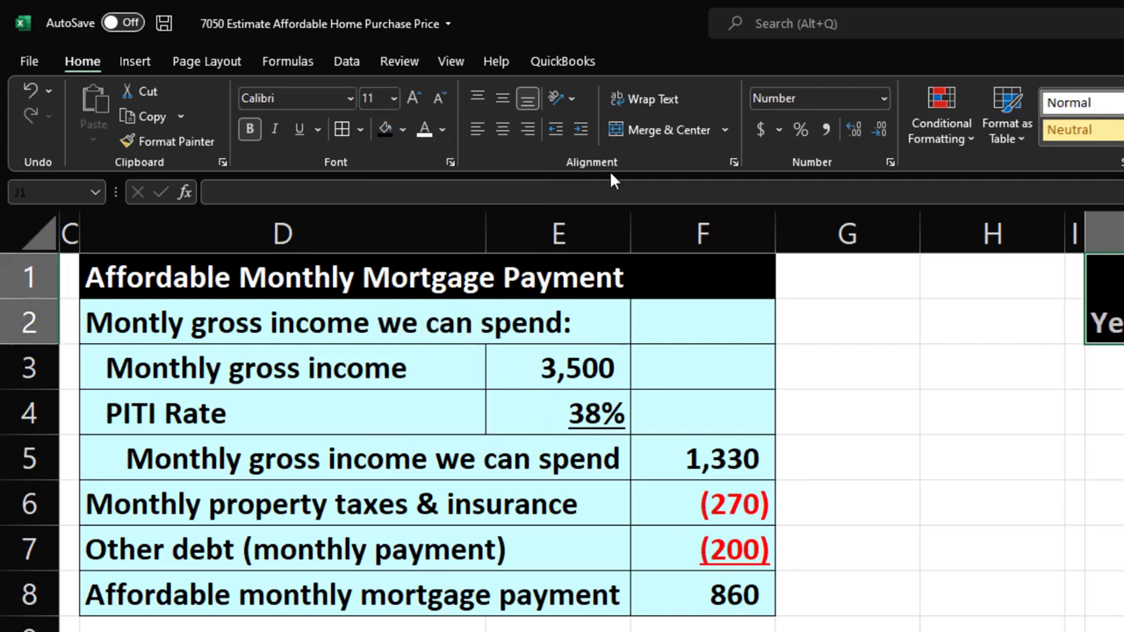
{"action": "left_click", "coordinate": [505, 130]}
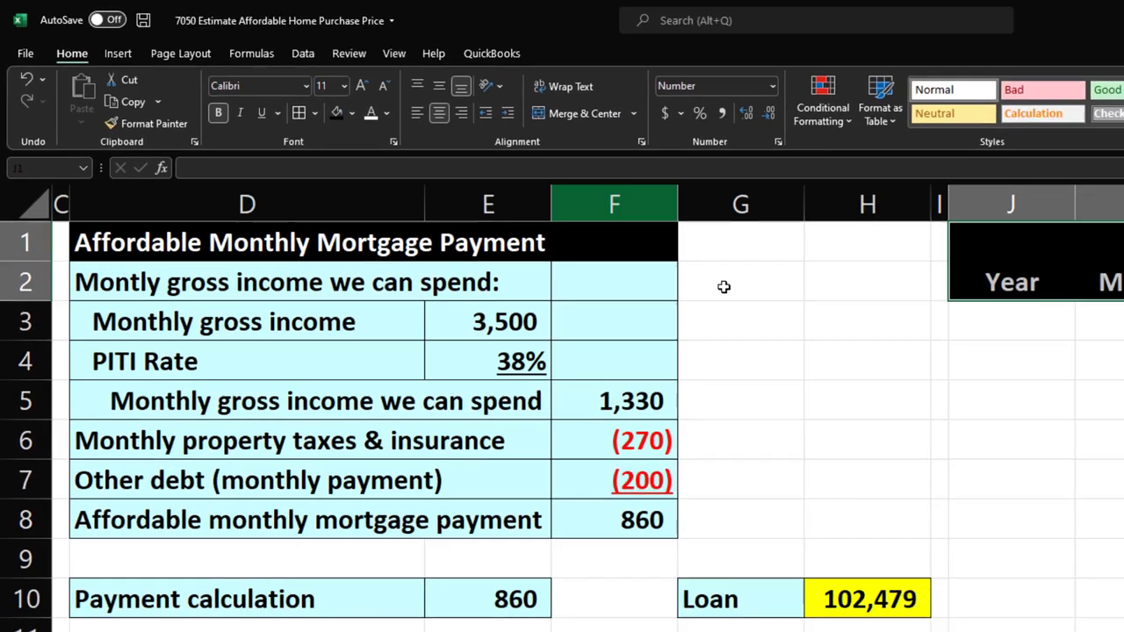
{"action": "left_click", "coordinate": [792, 251]}
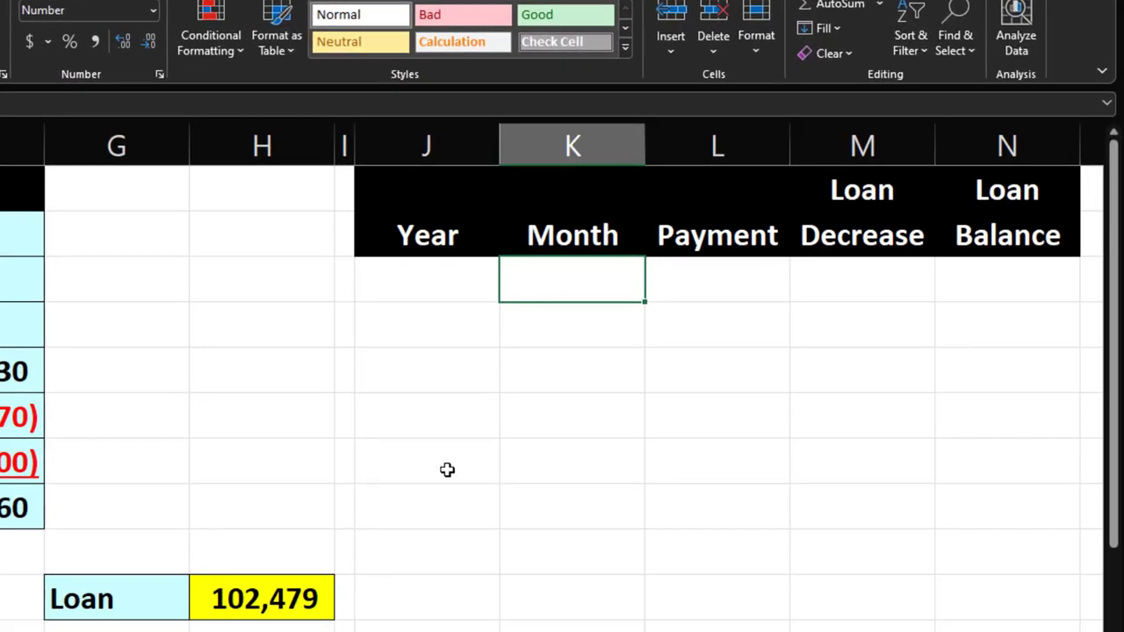
Calculate the loan's total number of months in cell H4 with the formula =25*12
{"action": "scroll", "coordinate": [562, 377], "scroll_direction": "left", "scroll_amount": 5}
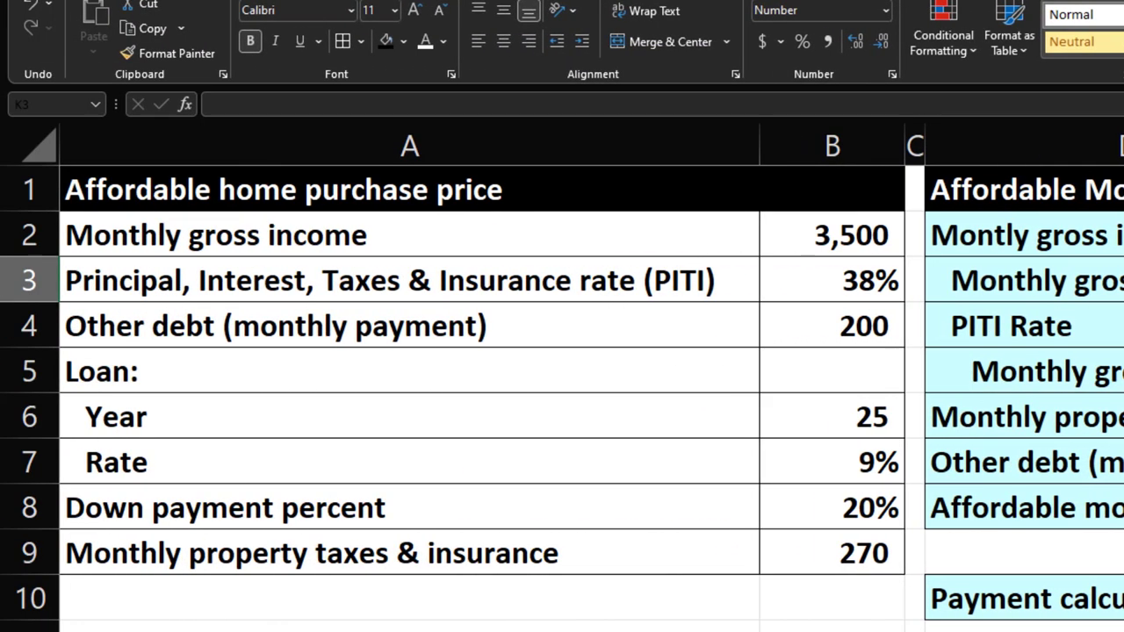
{"action": "scroll", "coordinate": [1054, 527], "scroll_direction": "right", "scroll_amount": 1}
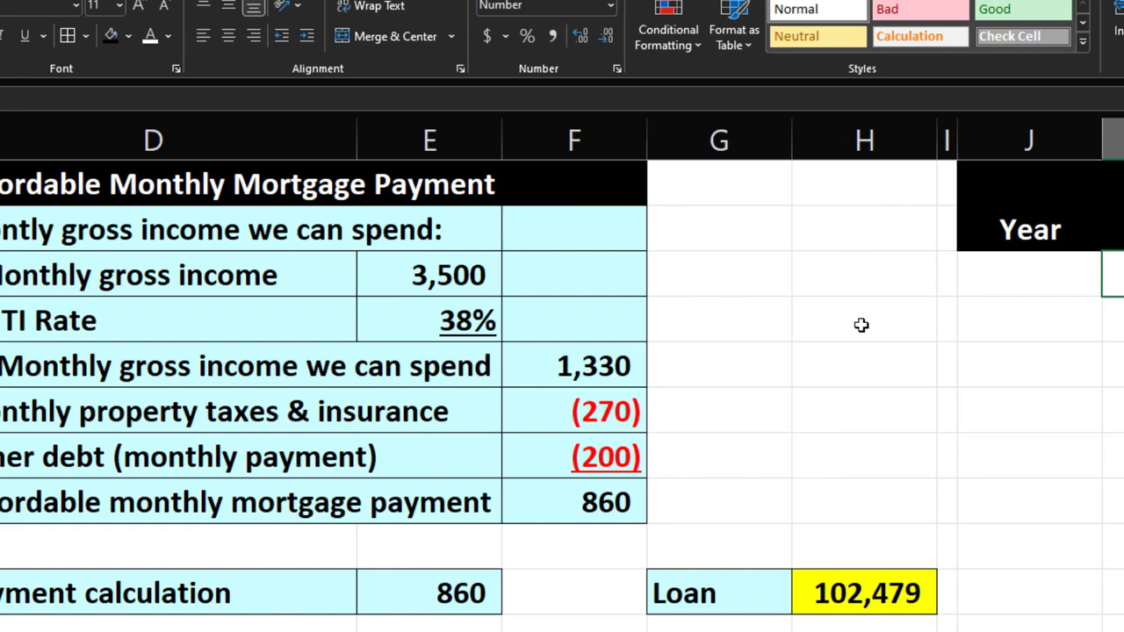
{"action": "left_click", "coordinate": [861, 325]}
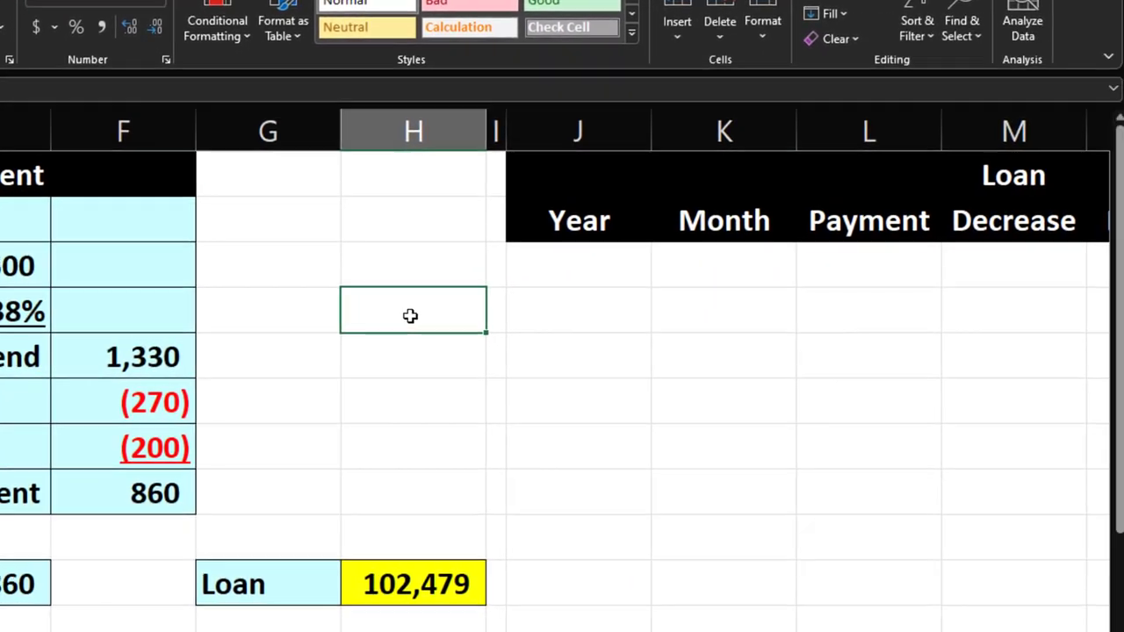
{"action": "type", "text": "=12"}
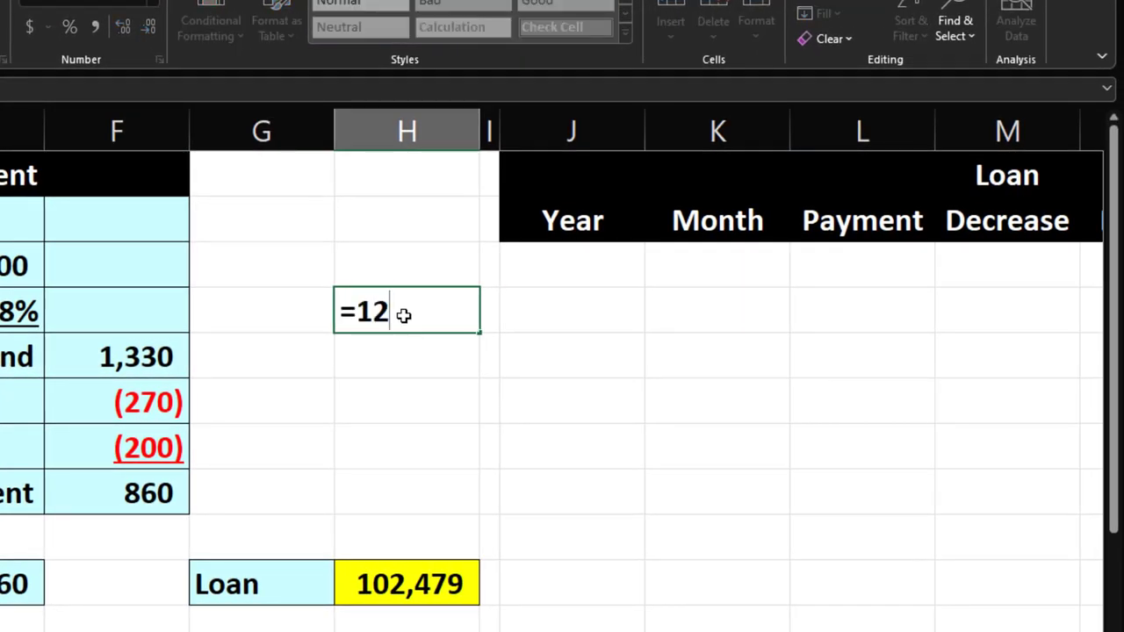
{"action": "key", "text": "BackSpace"}
{"action": "key", "text": "BackSpace"}
{"action": "type", "text": "25*12"}
{"action": "key", "text": "Return"}
Enter the first month numbers 0, 1 and 2 in cells K3, K4 and K5 under Month
{"action": "key", "text": "Up"}
{"action": "key", "text": "Right"}
{"action": "key", "text": "Right"}
{"action": "key", "text": "Right"}
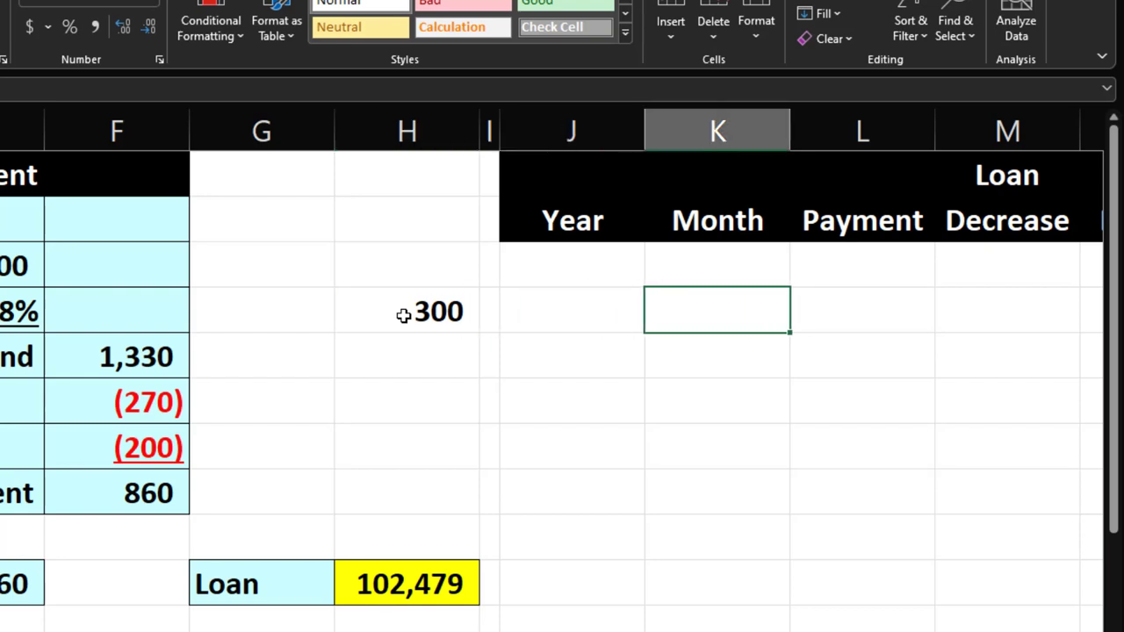
{"action": "key", "text": "Up"}
{"action": "type", "text": "0"}
{"action": "key", "text": "Return"}
{"action": "type", "text": "1"}
{"action": "key", "text": "Return"}
{"action": "type", "text": "2"}
{"action": "key", "text": "Return"}
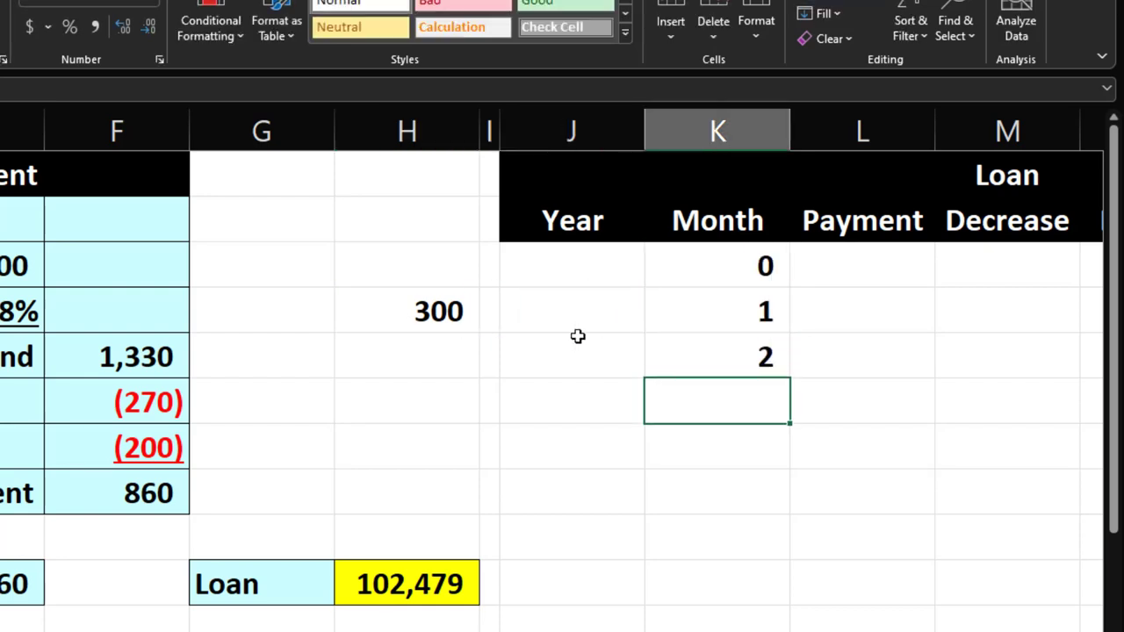
Extend the month series in column K from K3:K5 down to 300 in K303 and center the numbers
{"action": "left_click_drag", "start_coordinate": [712, 271], "coordinate": [735, 354]}
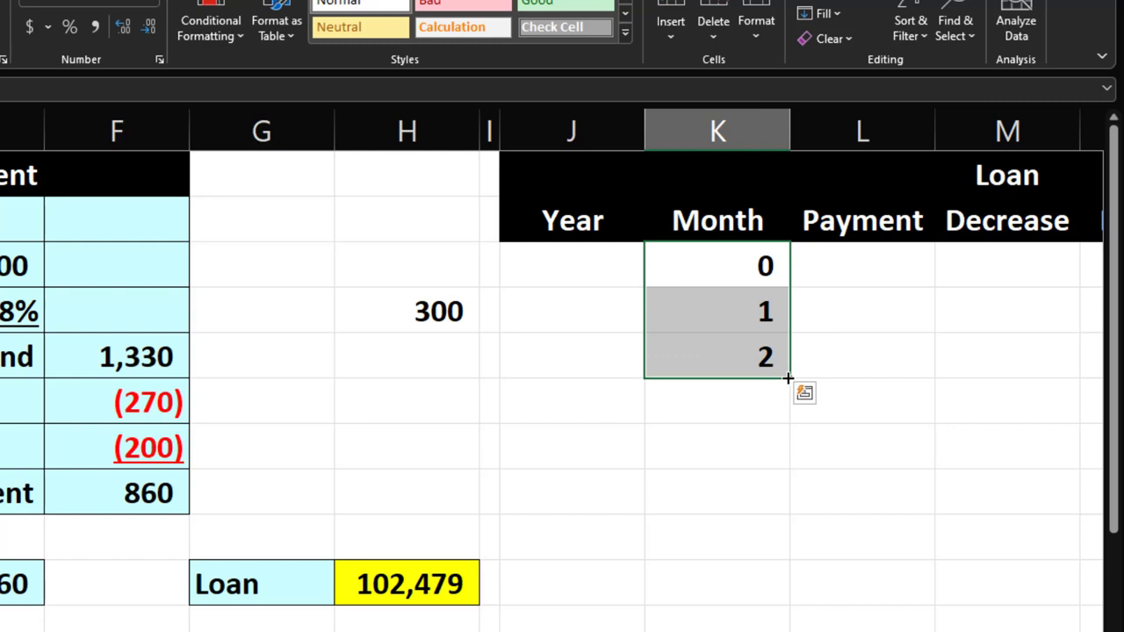
{"action": "left_click_drag", "start_coordinate": [790, 379], "coordinate": [862, 197]}
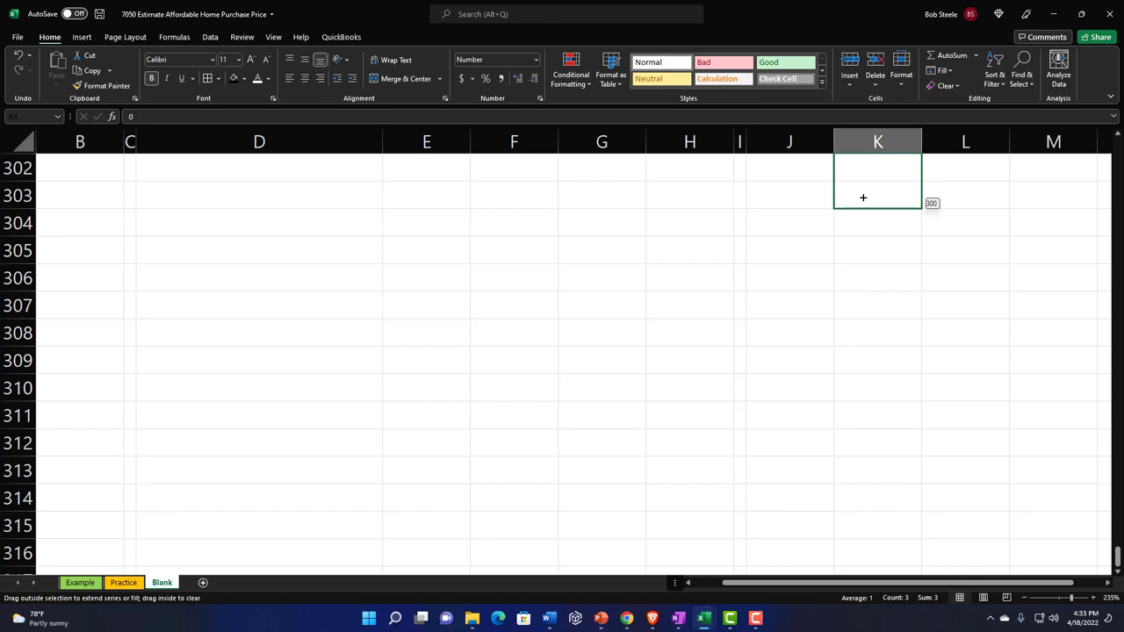
{"action": "left_click_drag", "start_coordinate": [862, 197], "coordinate": [862, 198]}
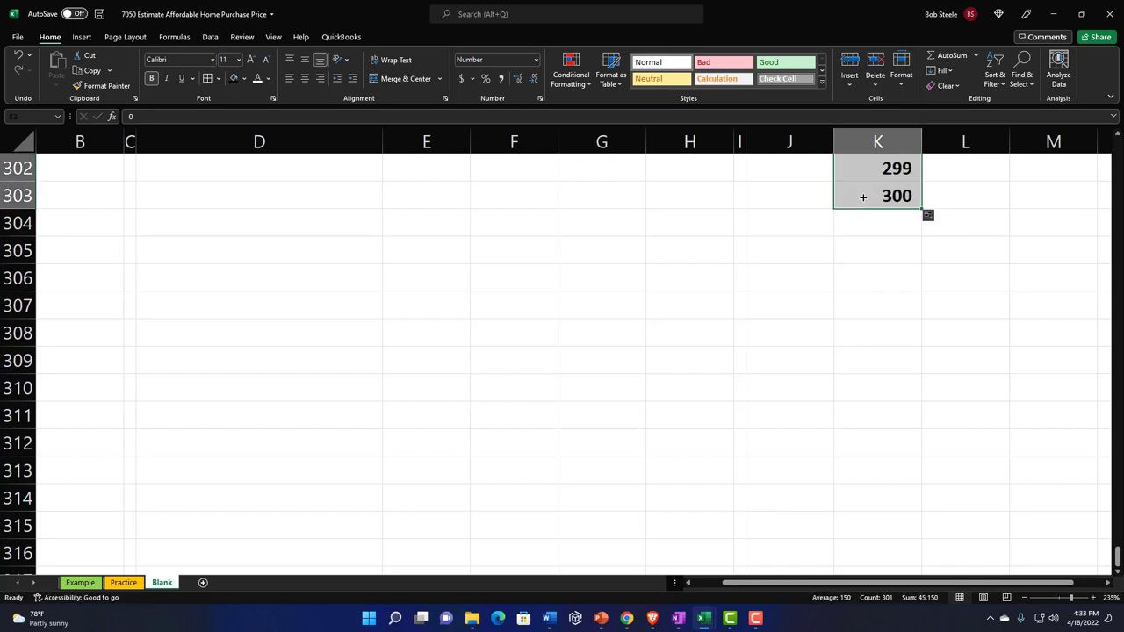
{"action": "scroll", "coordinate": [852, 244], "scroll_direction": "up", "scroll_amount": 7}
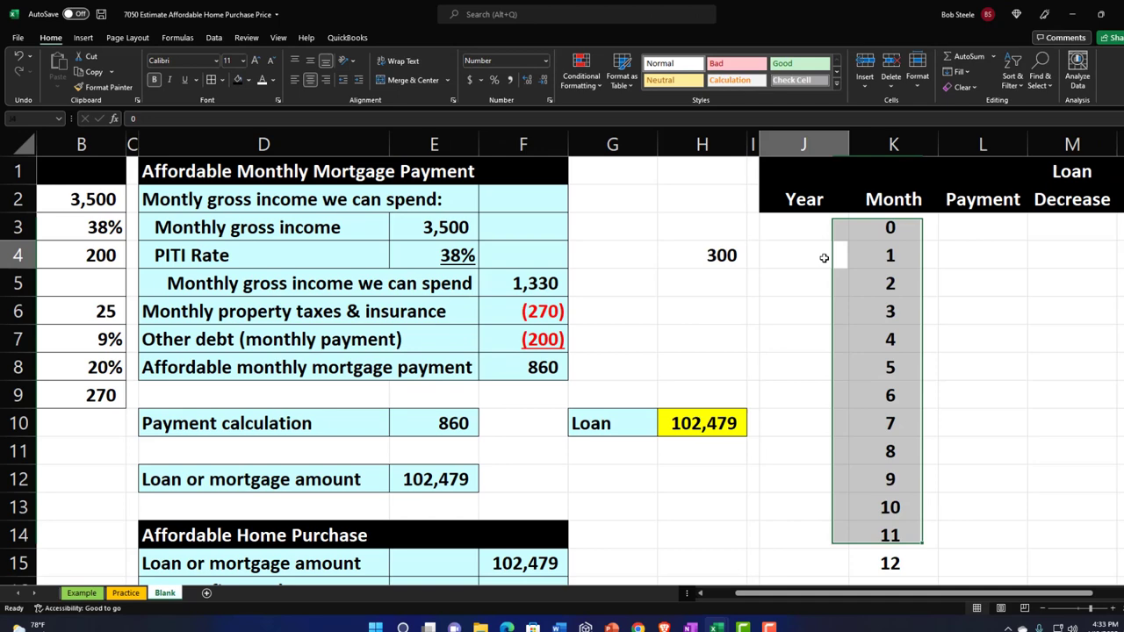
Calculate the year for month 1 in cell J4 with the formula =ROUNDUP(K4/12,.1)
{"action": "left_click", "coordinate": [809, 253]}
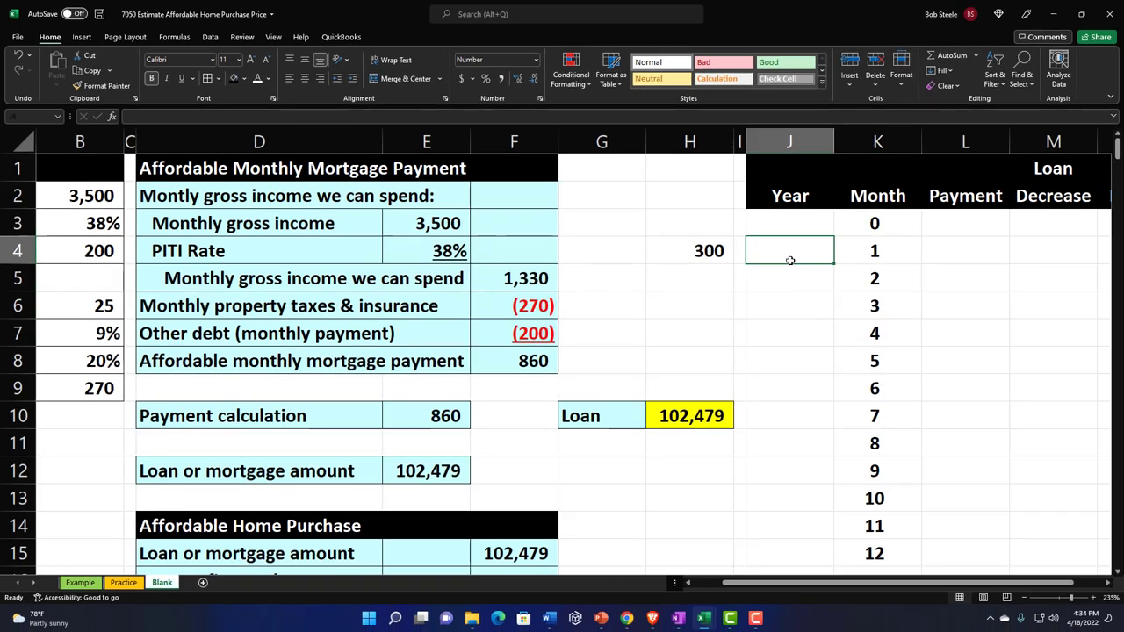
{"action": "scroll", "coordinate": [793, 267], "scroll_direction": "down", "scroll_amount": 6}
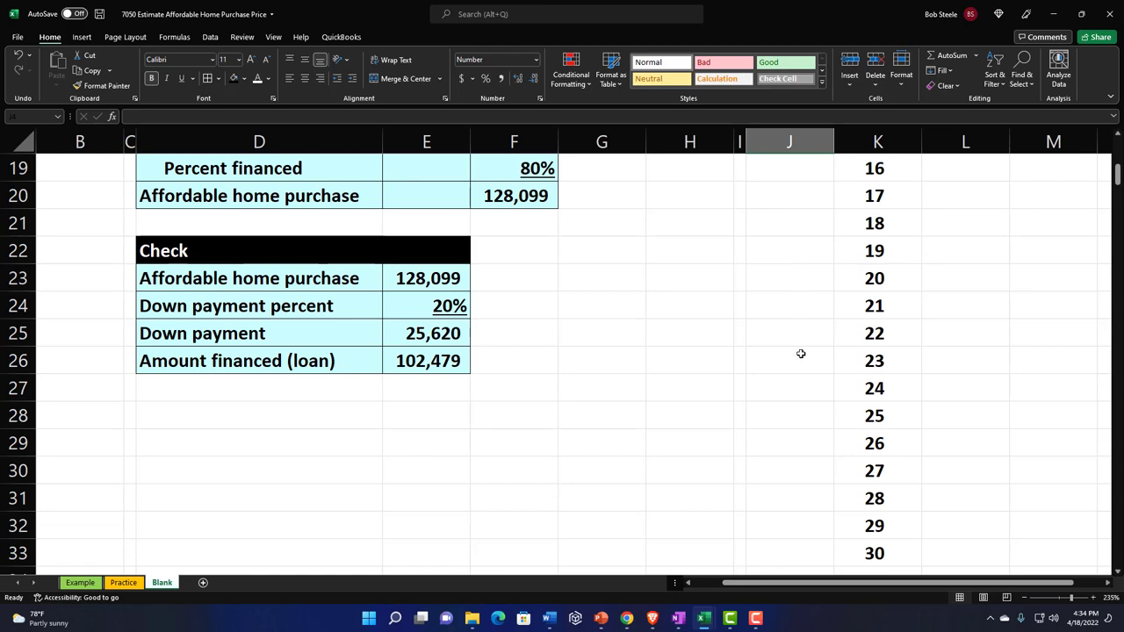
{"action": "scroll", "coordinate": [801, 353], "scroll_direction": "up", "scroll_amount": 6}
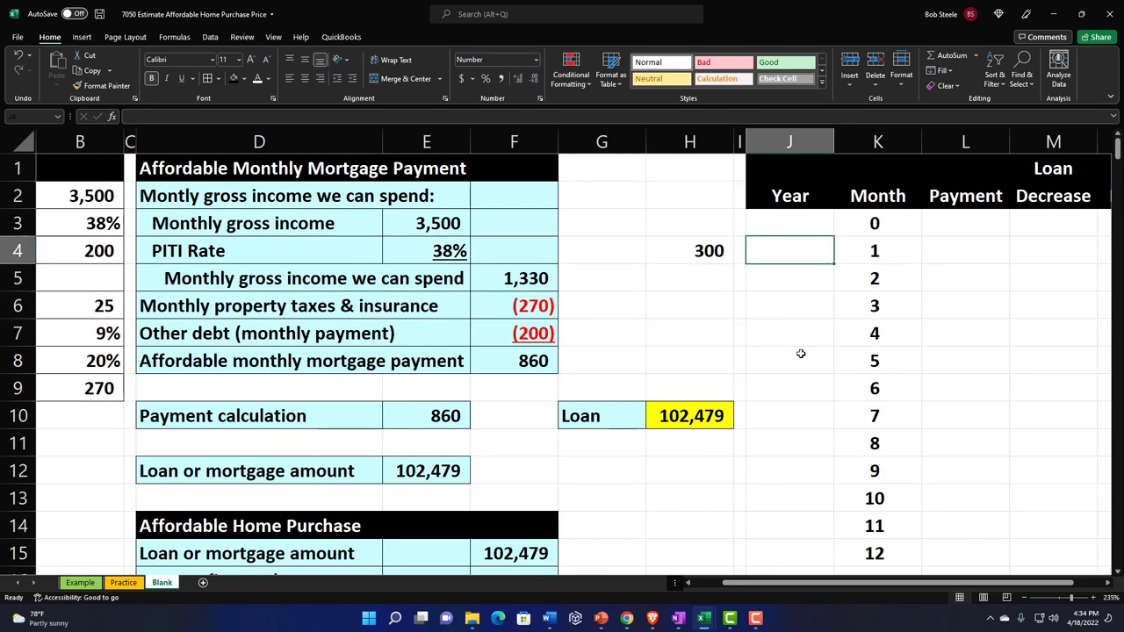
{"action": "key", "text": "alt+Tab"}
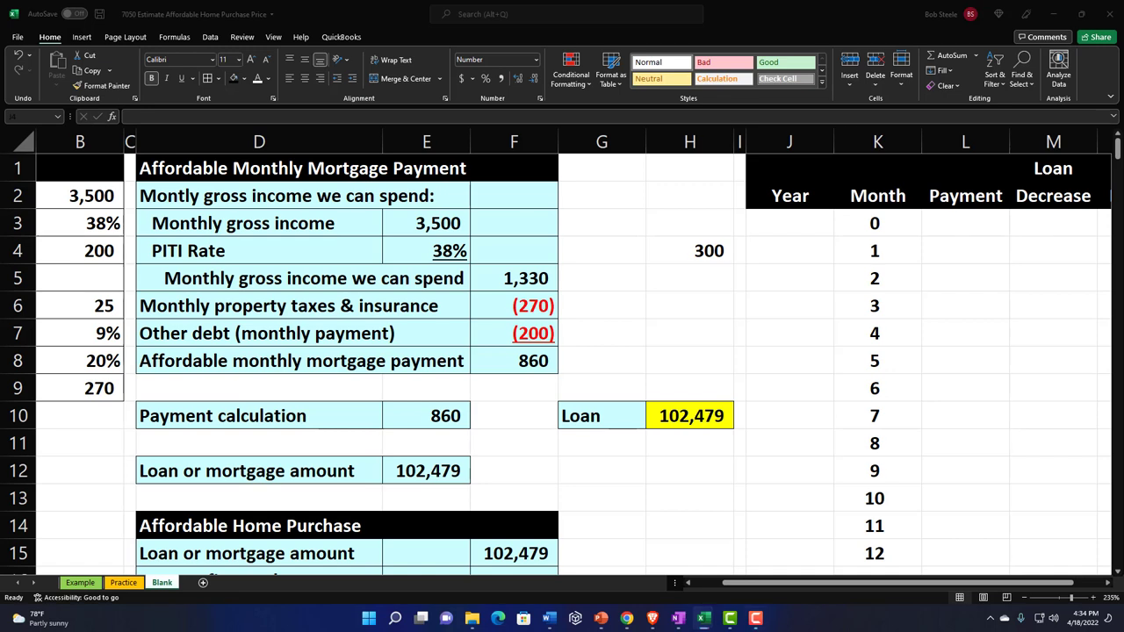
{"action": "left_click", "coordinate": [788, 251]}
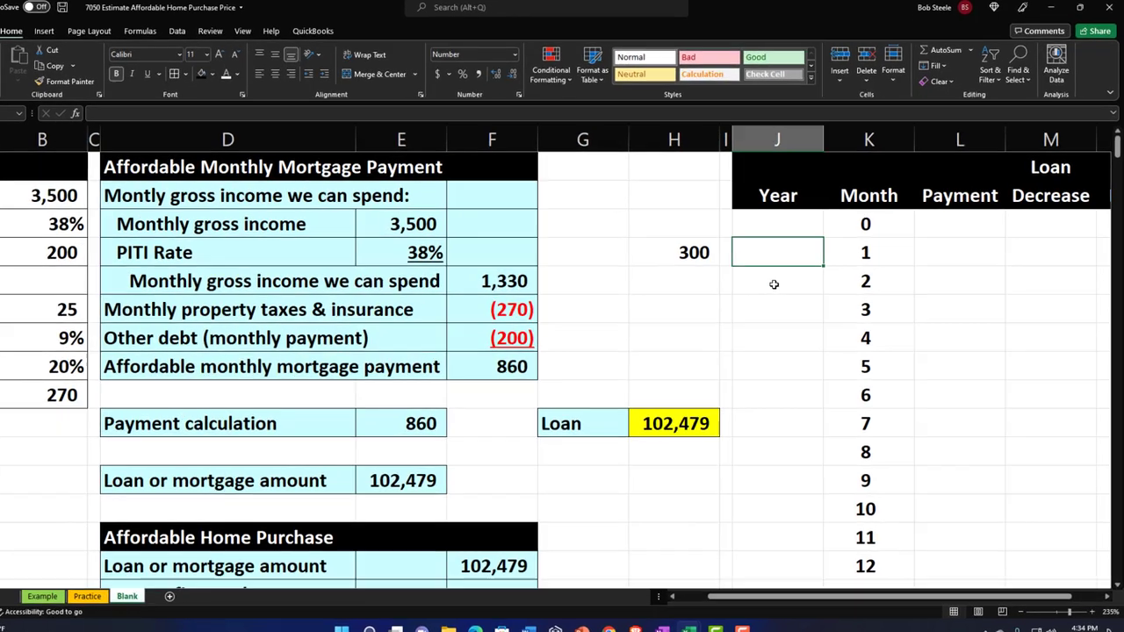
{"action": "type", "text": "="}
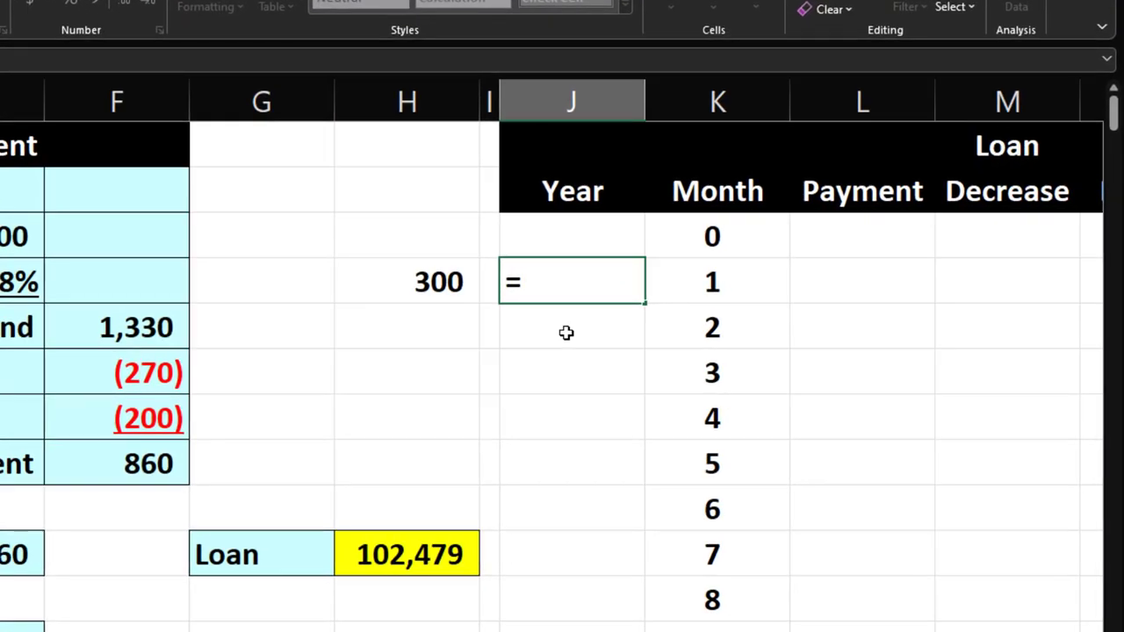
{"action": "type", "text": "roundup"}
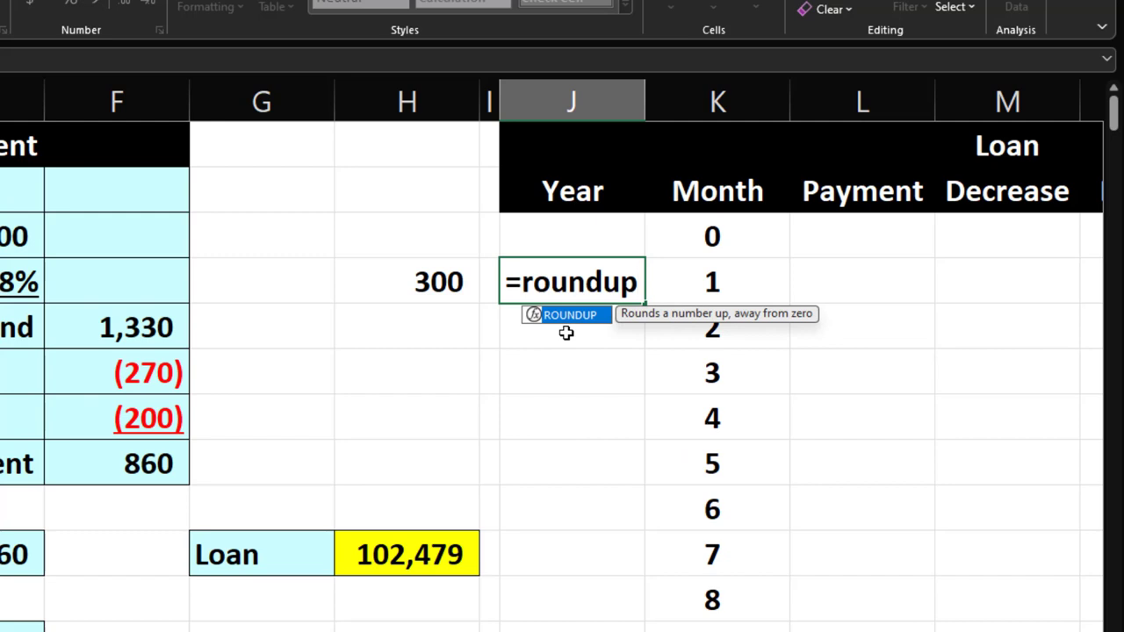
{"action": "type", "text": "("}
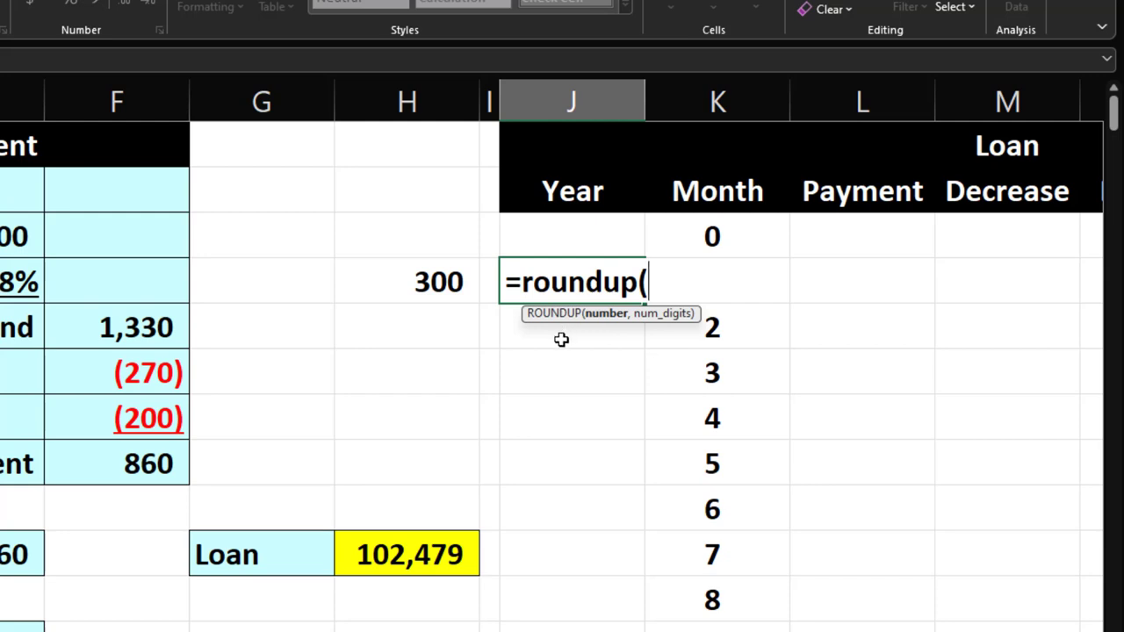
{"action": "left_click", "coordinate": [789, 279]}
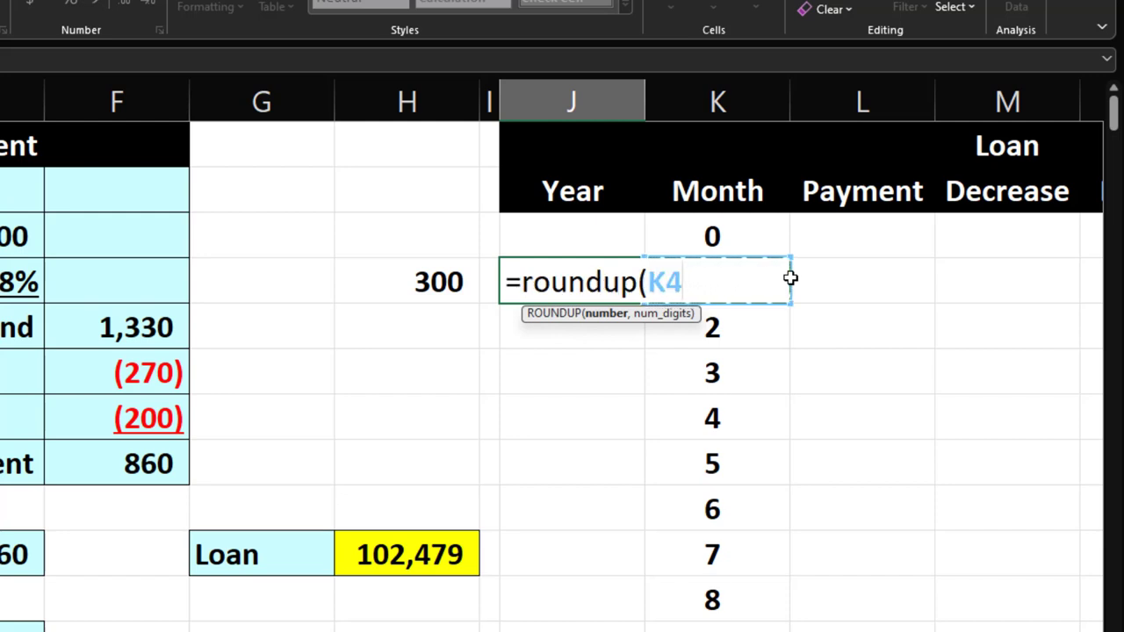
{"action": "type", "text": "/12"}
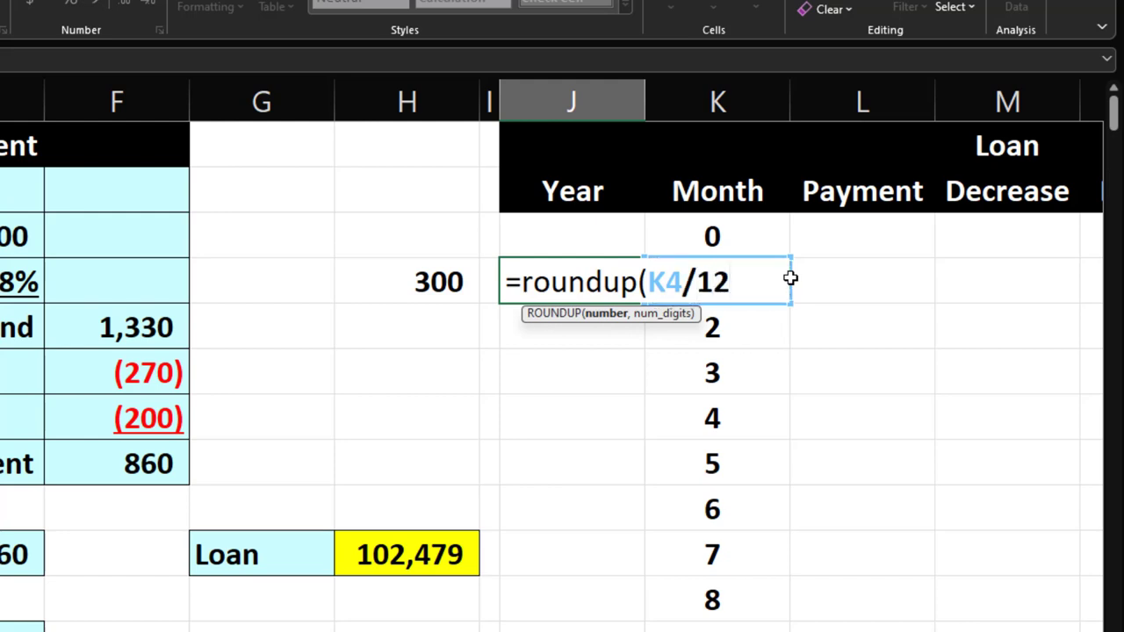
{"action": "type", "text": ","}
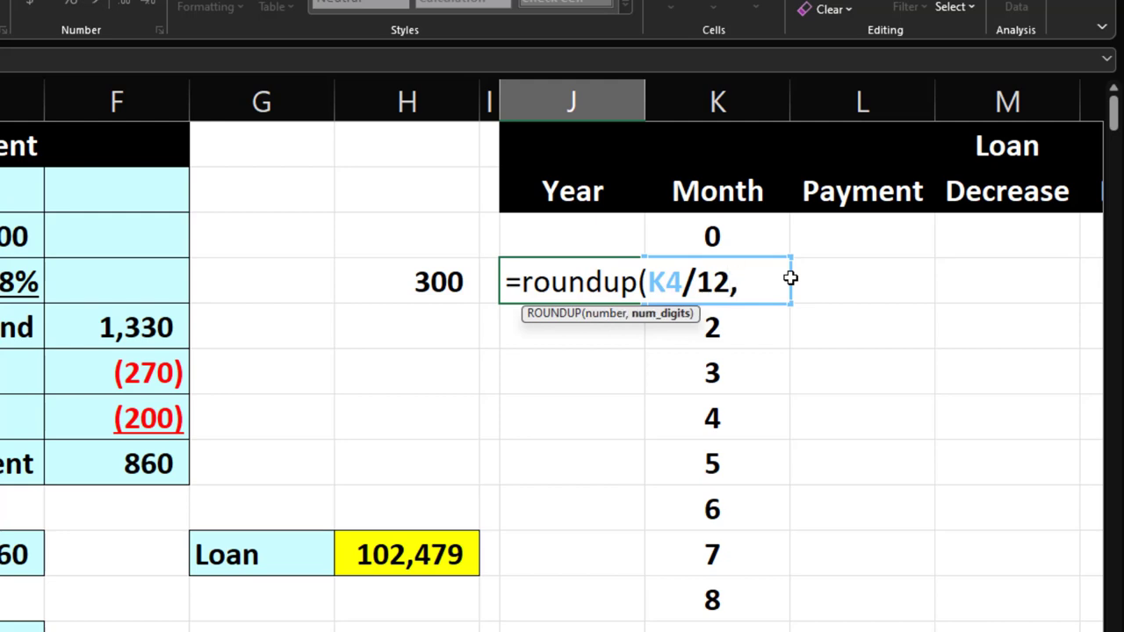
{"action": "type", "text": ".1)"}
{"action": "key", "text": "Return"}
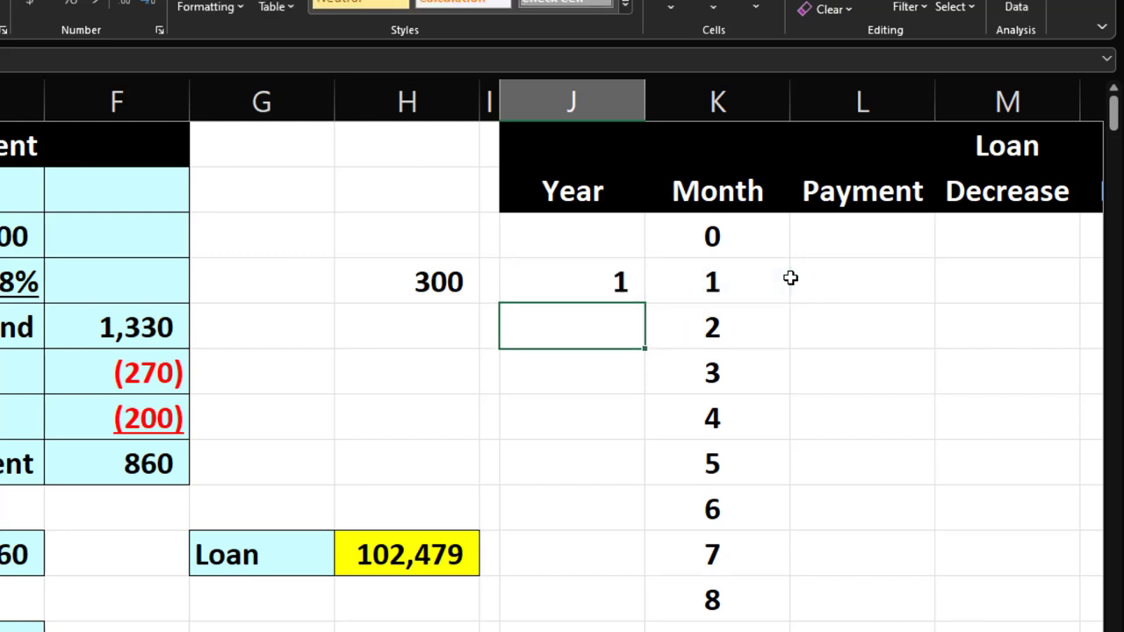
Show the year value in J4 with two decimal places
{"action": "left_click", "coordinate": [561, 281]}
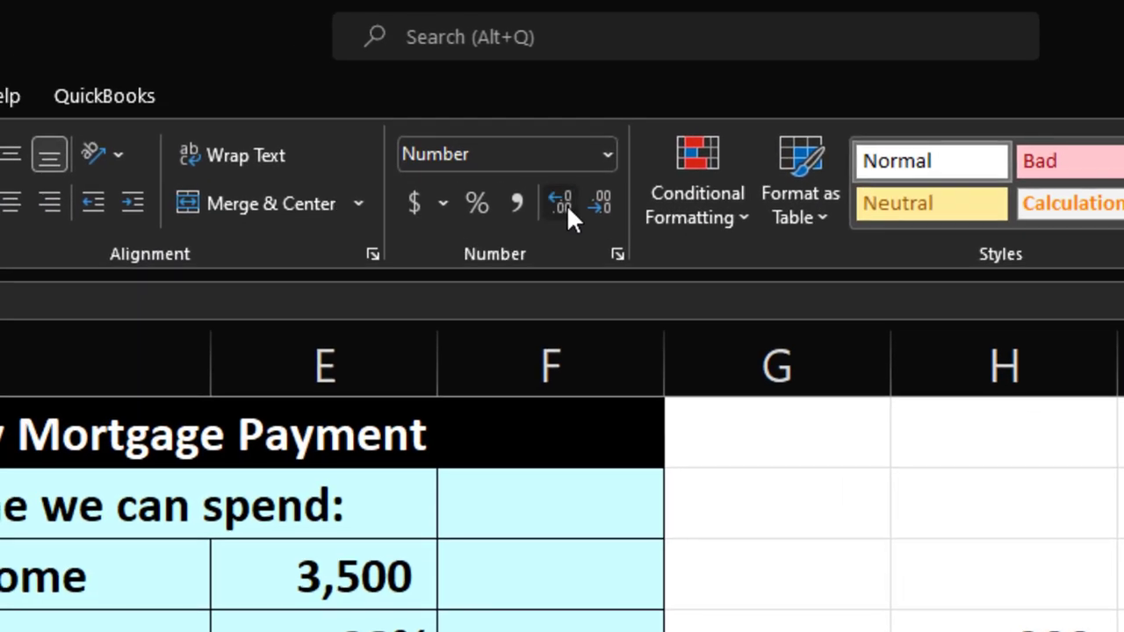
{"action": "left_click", "coordinate": [185, 26]}
{"action": "left_click", "coordinate": [185, 26]}
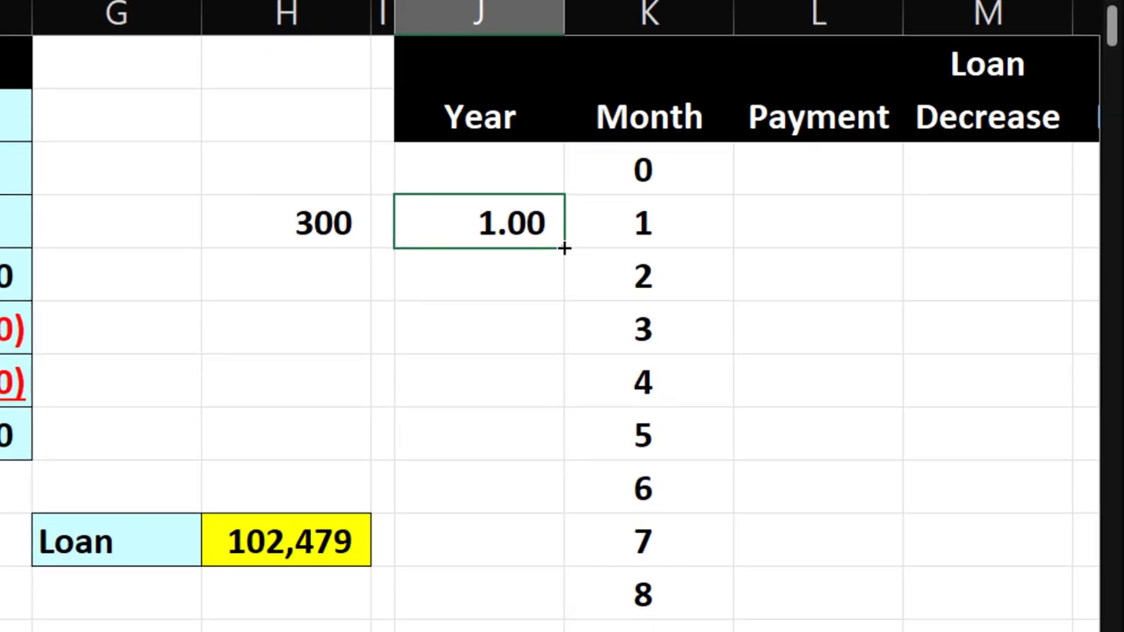
Copy the year formula from J4 down column J to row 303, beside month 300
{"action": "left_click_drag", "start_coordinate": [563, 249], "coordinate": [565, 338]}
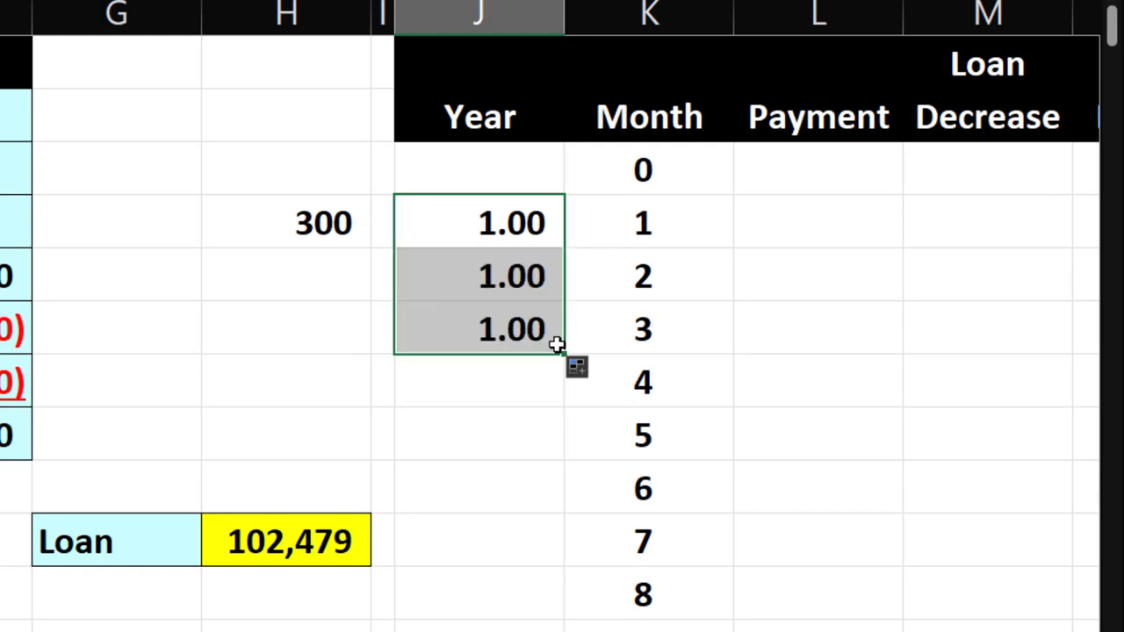
{"action": "left_click", "coordinate": [501, 329]}
{"action": "double_click", "coordinate": [501, 329]}
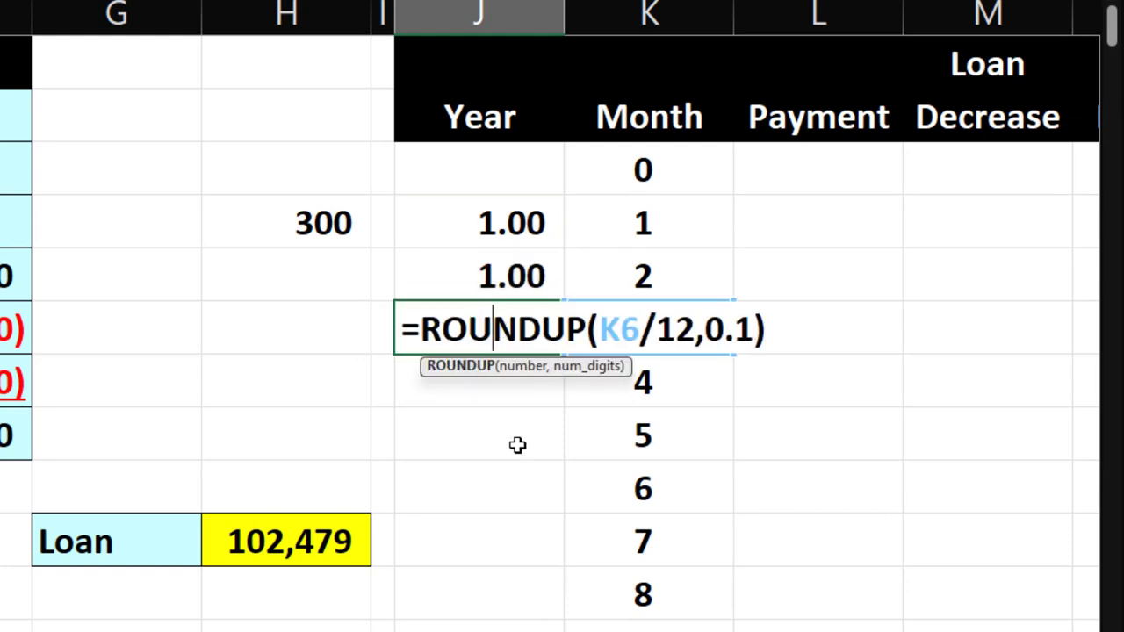
{"action": "key", "text": "Return"}
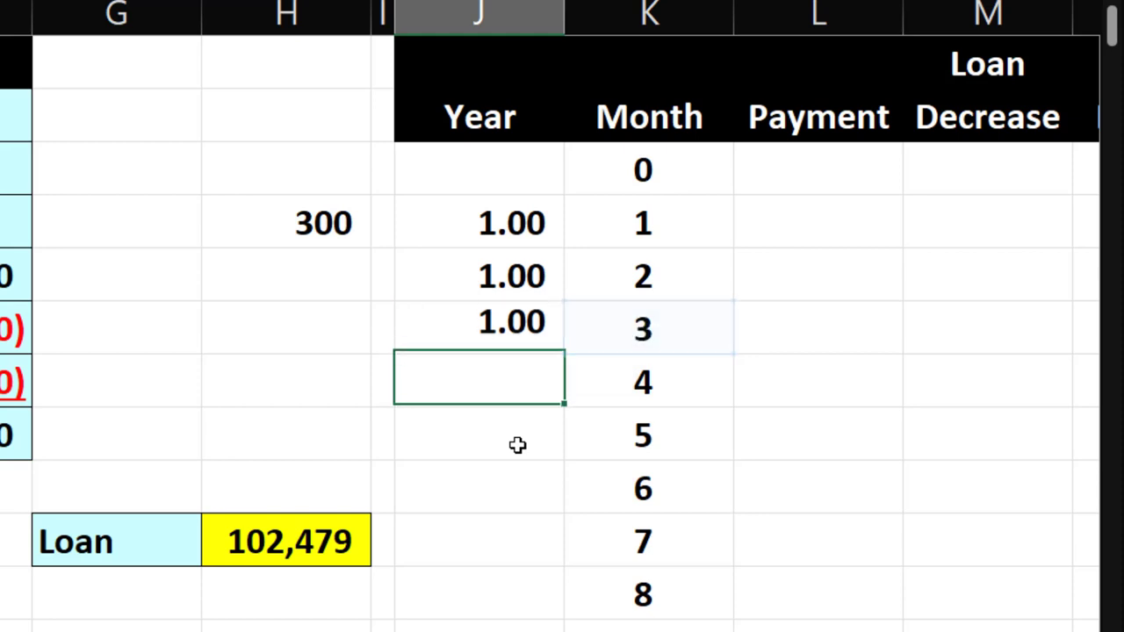
{"action": "left_click", "coordinate": [512, 330]}
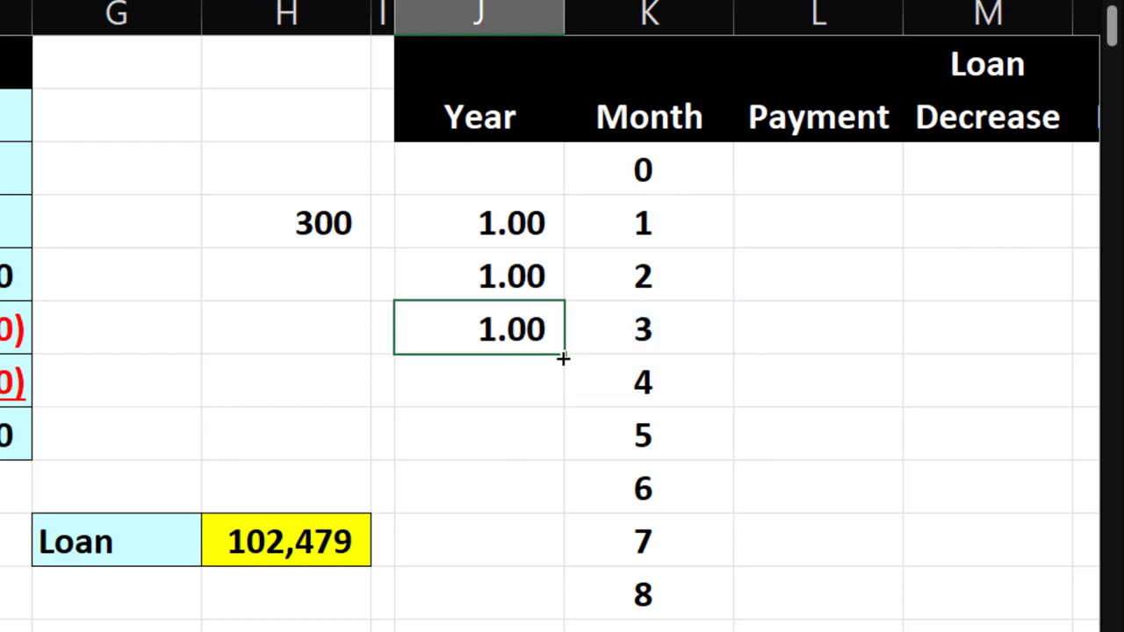
{"action": "left_click_drag", "start_coordinate": [563, 357], "coordinate": [564, 631]}
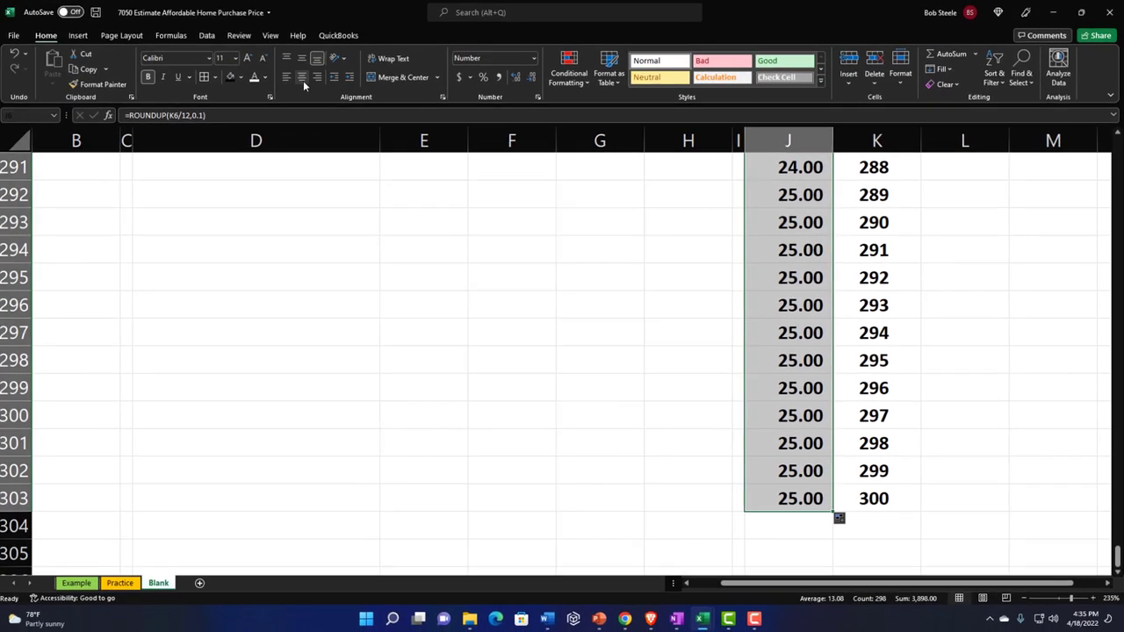
Center the year numbers in J4:J303 and display them with no decimal places
{"action": "key", "text": "ctrl+BackSpace"}
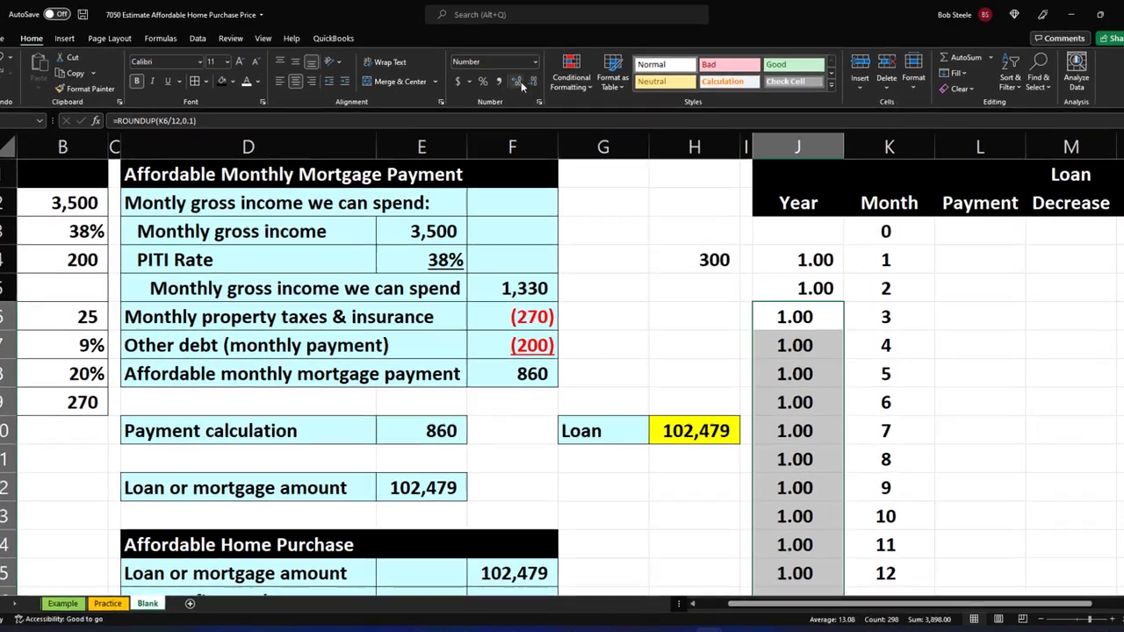
{"action": "left_click", "coordinate": [517, 79]}
{"action": "left_click", "coordinate": [522, 114]}
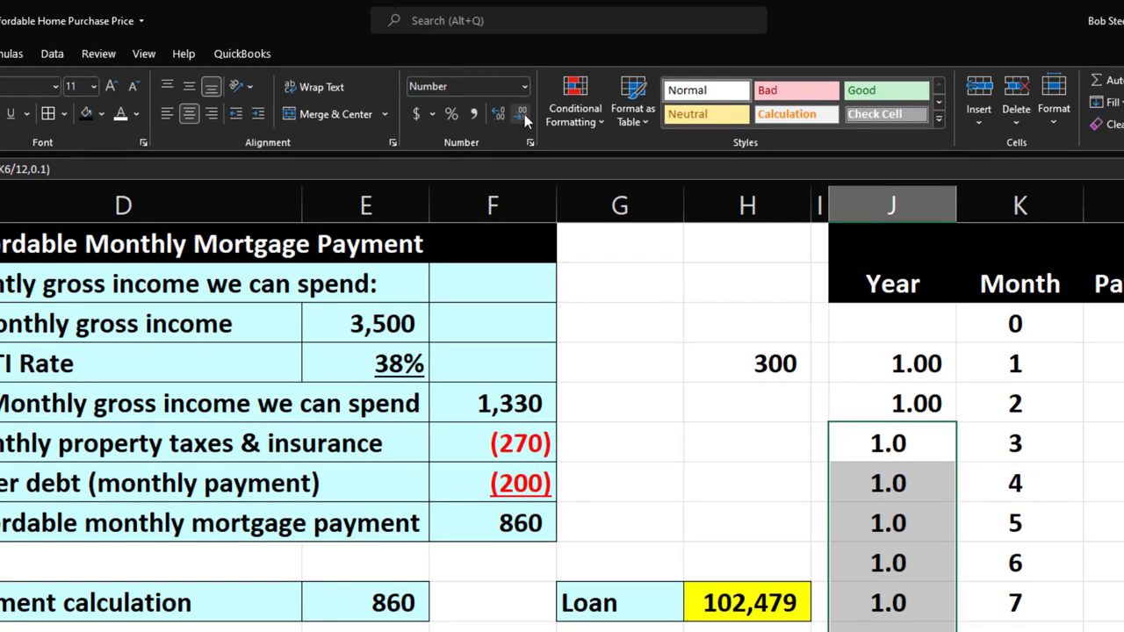
{"action": "left_click", "coordinate": [521, 114]}
{"action": "left_click_drag", "start_coordinate": [665, 363], "coordinate": [654, 397]}
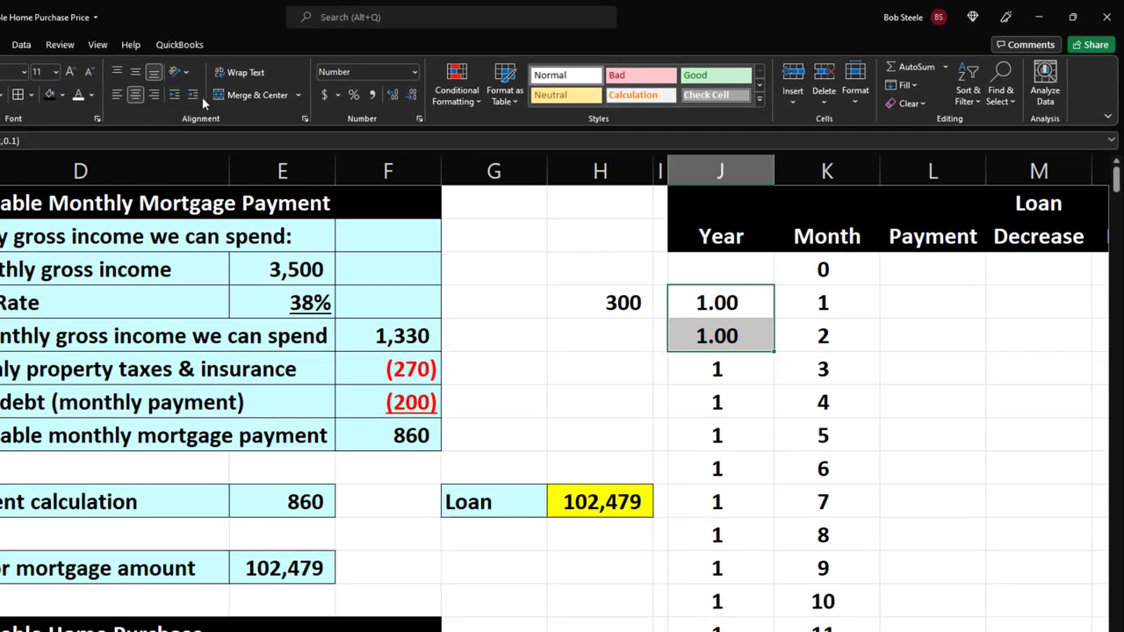
{"action": "left_click", "coordinate": [409, 95]}
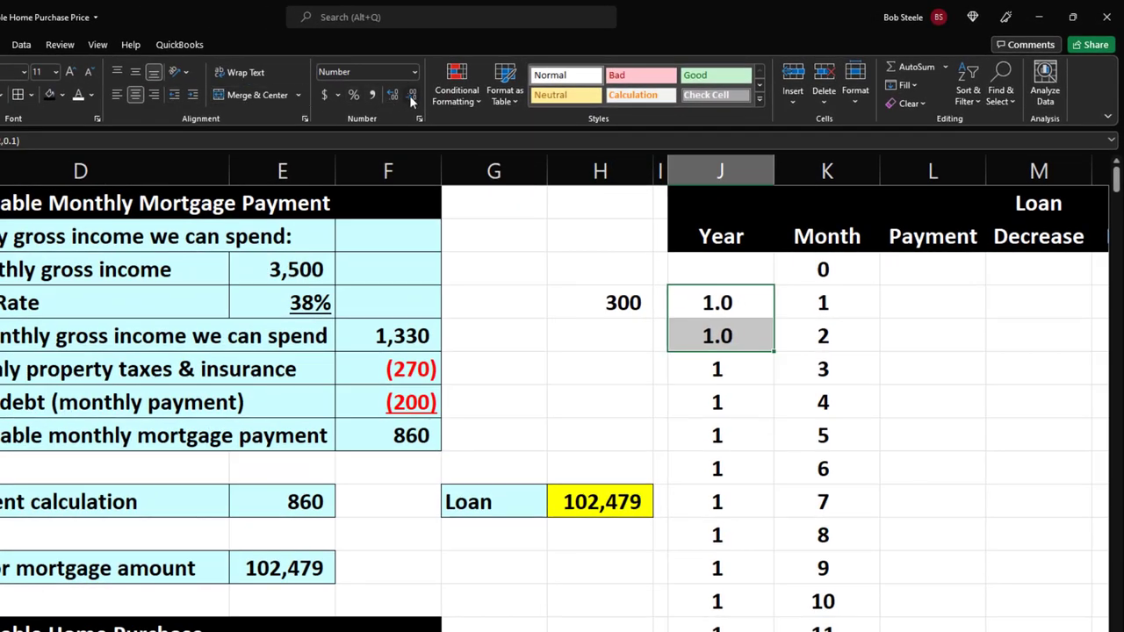
{"action": "left_click", "coordinate": [409, 95]}
Set the opening loan balance for month 0 in cell N3 to the mortgage amount with the formula =E12
{"action": "left_click", "coordinate": [791, 270]}
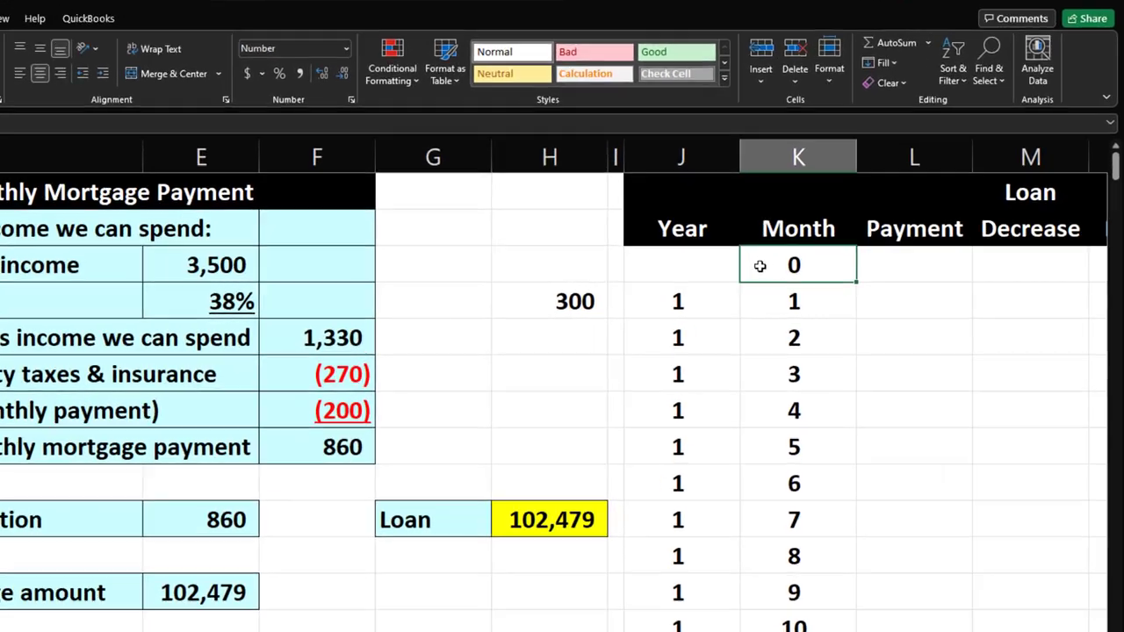
{"action": "key", "text": "Right"}
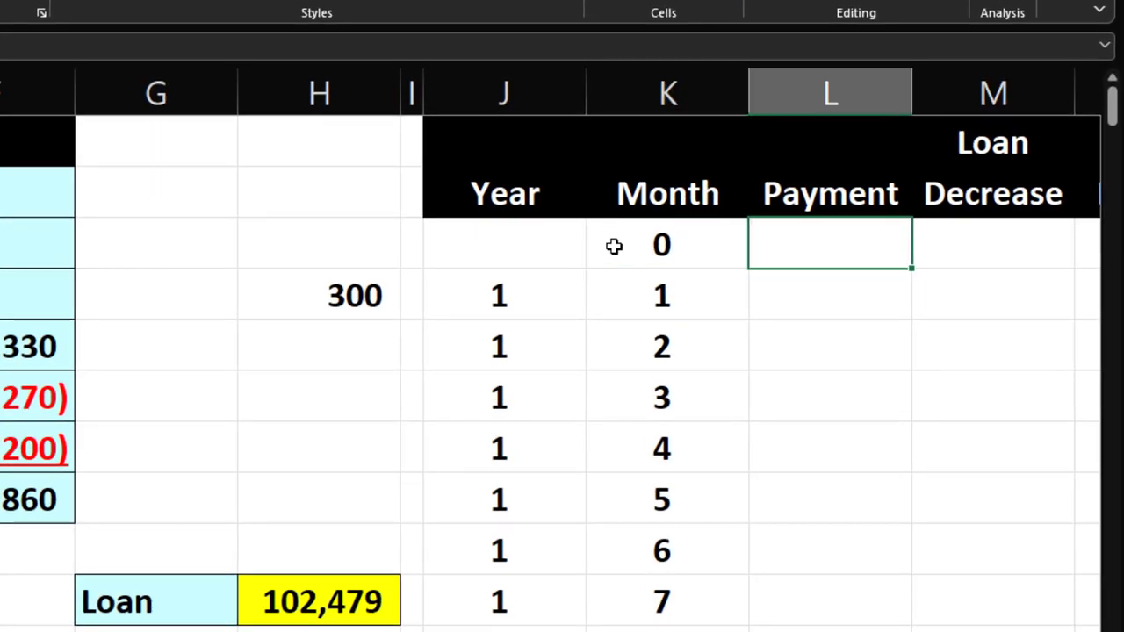
{"action": "key", "text": "Right"}
{"action": "key", "text": "Right"}
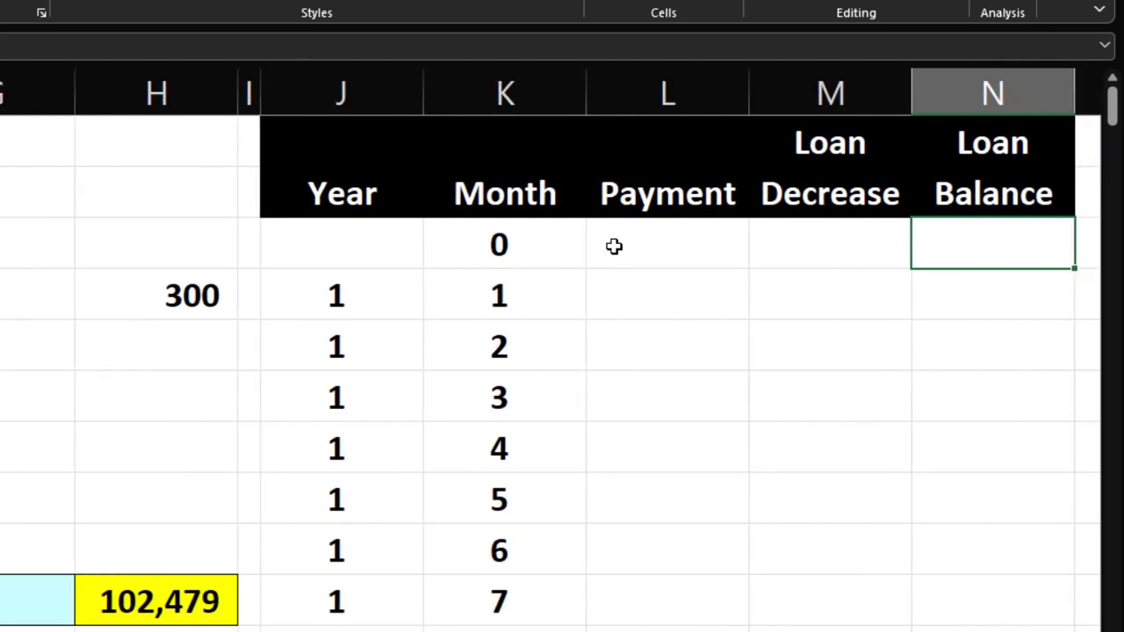
{"action": "type", "text": "="}
{"action": "key", "text": "Left"}
{"action": "key", "text": "Left"}
{"action": "key", "text": "Left"}
{"action": "key", "text": "Left"}
{"action": "key", "text": "Down"}
{"action": "key", "text": "Down"}
{"action": "key", "text": "Down"}
{"action": "key", "text": "Down"}
{"action": "key", "text": "Down"}
{"action": "key", "text": "Down"}
{"action": "key", "text": "Down"}
{"action": "key", "text": "Down"}
{"action": "key", "text": "Down"}
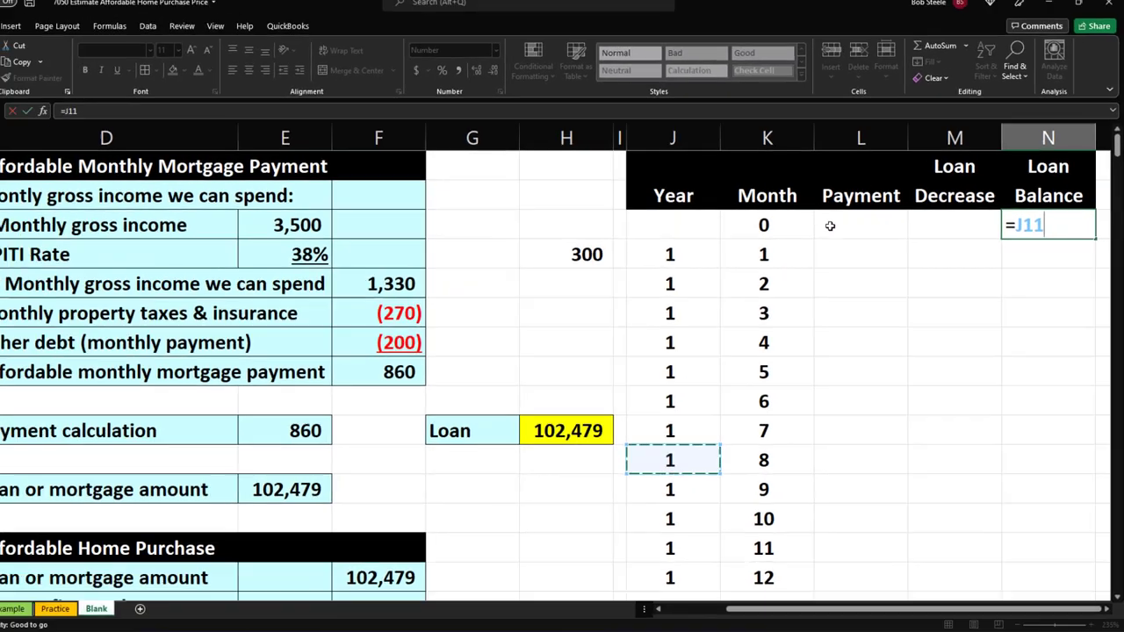
{"action": "key", "text": "Left"}
{"action": "key", "text": "Left"}
{"action": "key", "text": "Left"}
{"action": "key", "text": "Left"}
{"action": "key", "text": "Left"}
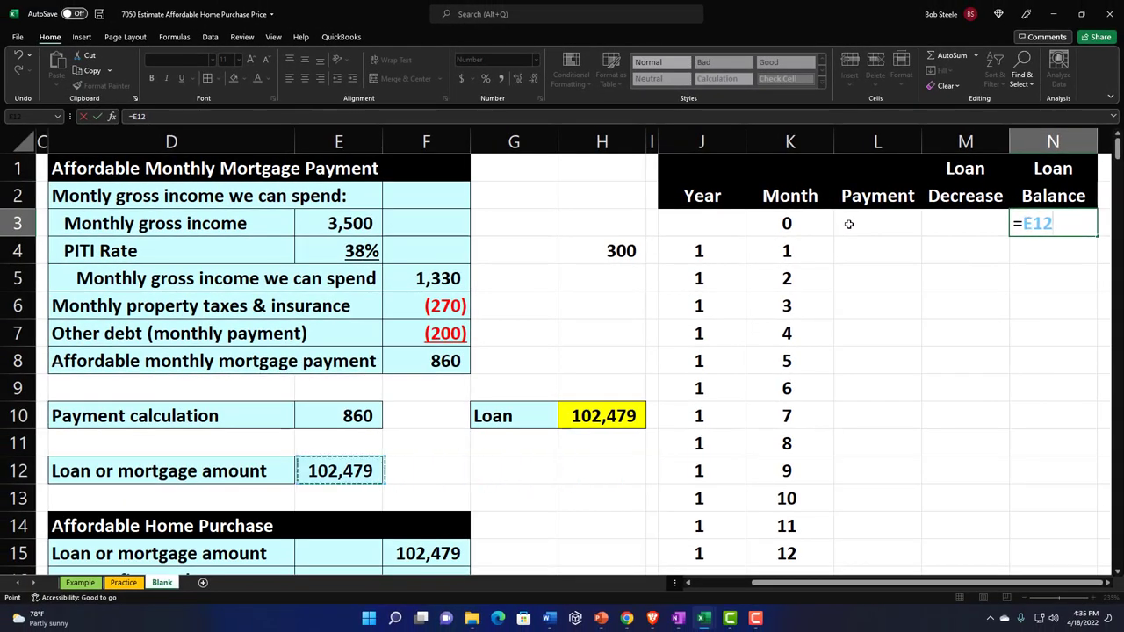
{"action": "scroll", "coordinate": [574, 436], "scroll_direction": "down", "scroll_amount": 3}
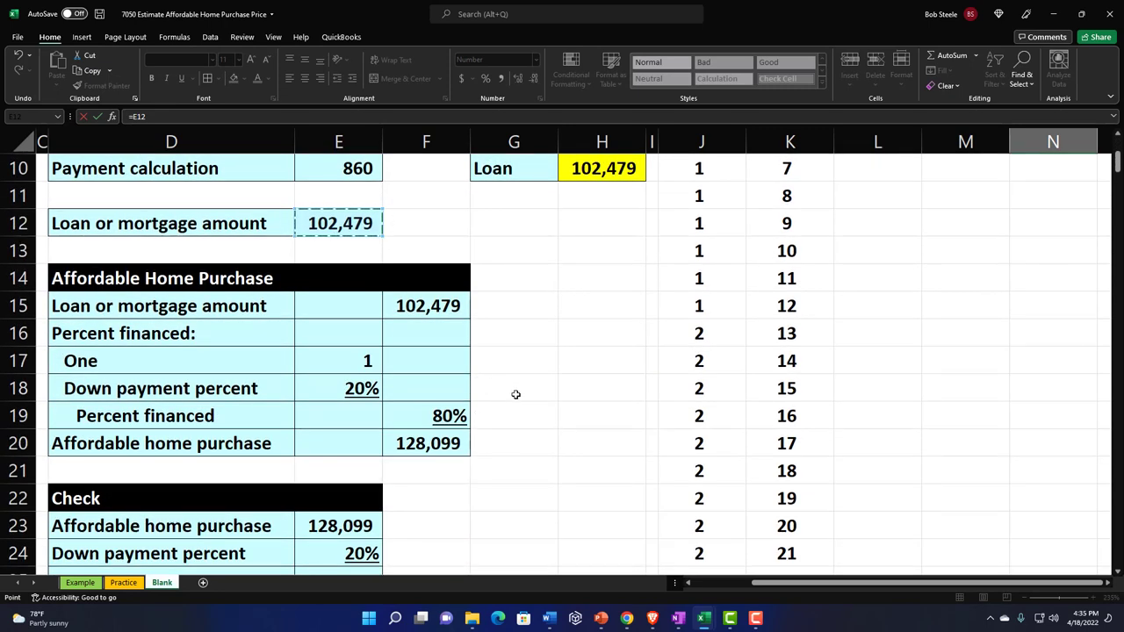
{"action": "scroll", "coordinate": [545, 401], "scroll_direction": "up", "scroll_amount": 2}
{"action": "key", "text": "Return"}
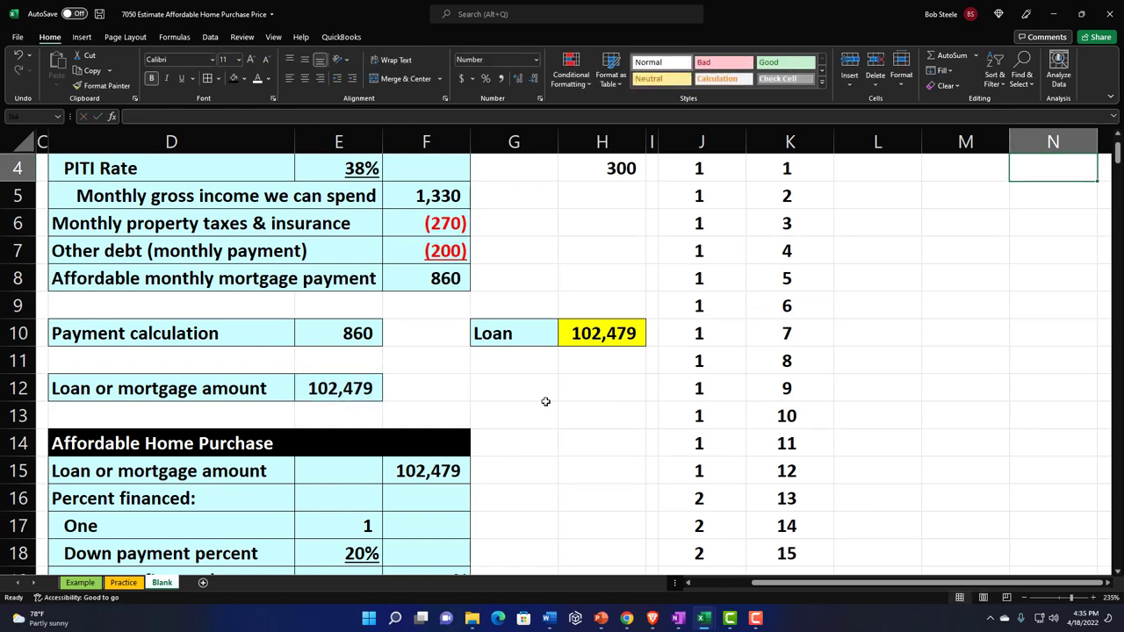
Enter the month 1 payment in cell L4 by linking it to the affordable monthly mortgage payment with =F8
{"action": "scroll", "coordinate": [545, 401], "scroll_direction": "up", "scroll_amount": 2}
{"action": "key", "text": "Left"}
{"action": "key", "text": "Left"}
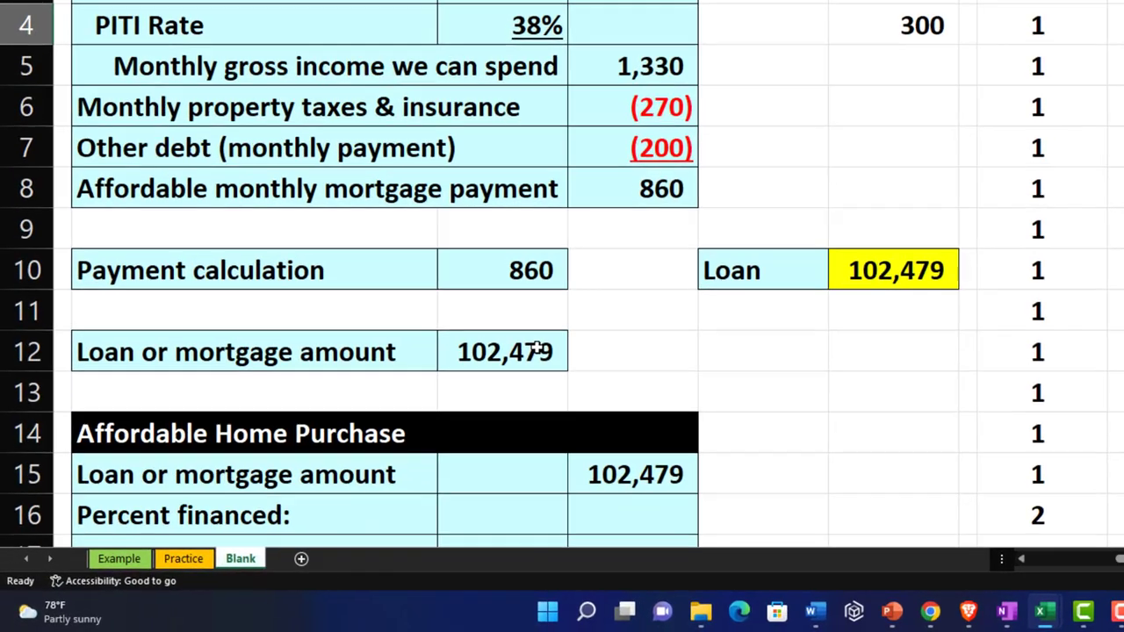
{"action": "left_click", "coordinate": [362, 443]}
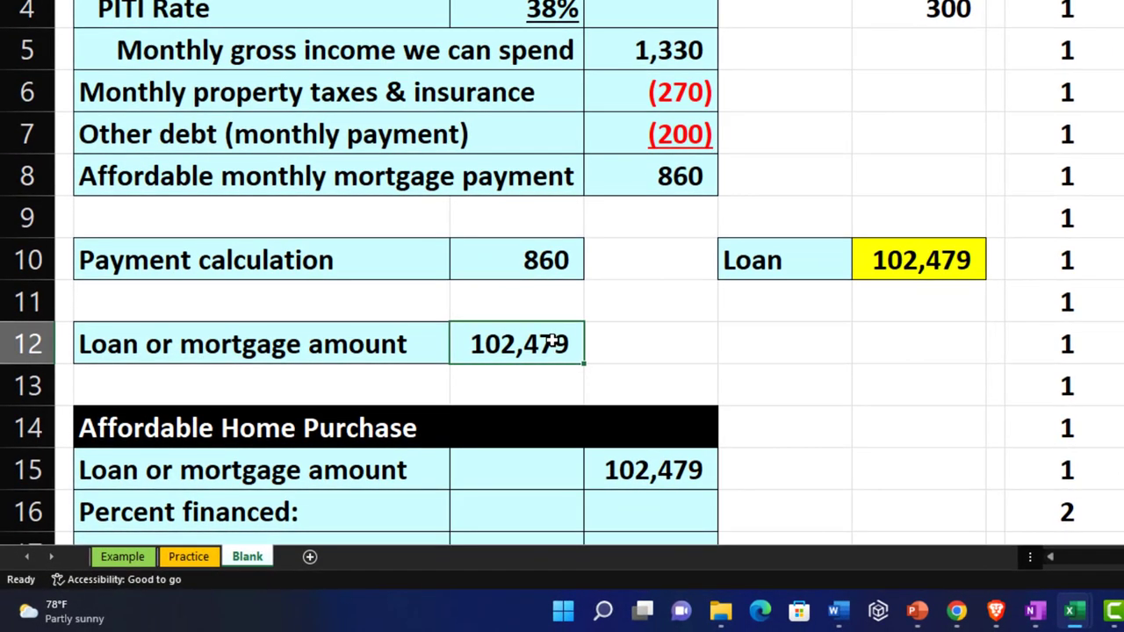
{"action": "left_click", "coordinate": [686, 182]}
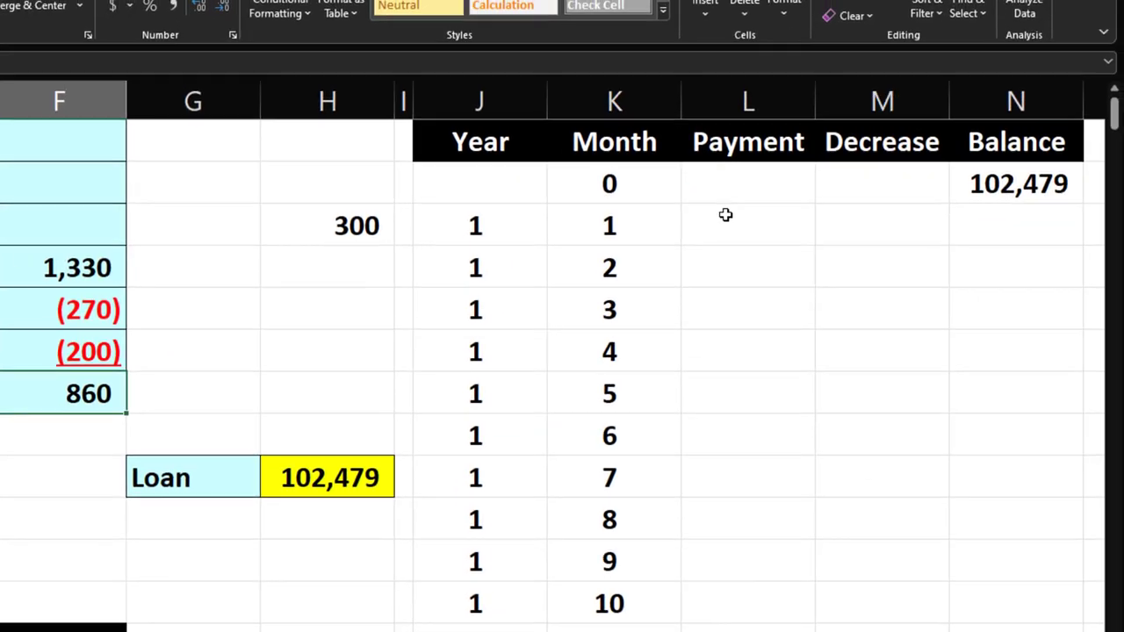
{"action": "left_click", "coordinate": [725, 215]}
{"action": "type", "text": "="}
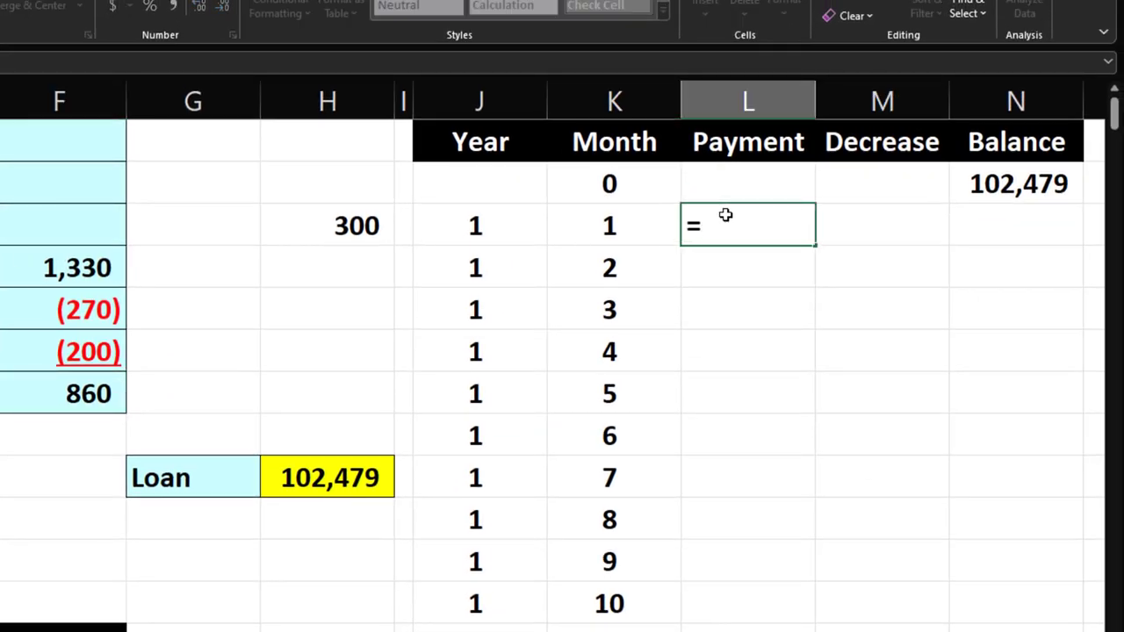
{"action": "key", "text": "Down"}
{"action": "key", "text": "Down"}
{"action": "key", "text": "Down"}
{"action": "key", "text": "Left"}
{"action": "key", "text": "Left"}
{"action": "key", "text": "Left"}
{"action": "key", "text": "Left"}
{"action": "key", "text": "Left"}
{"action": "key", "text": "Left"}
{"action": "key", "text": "Down"}
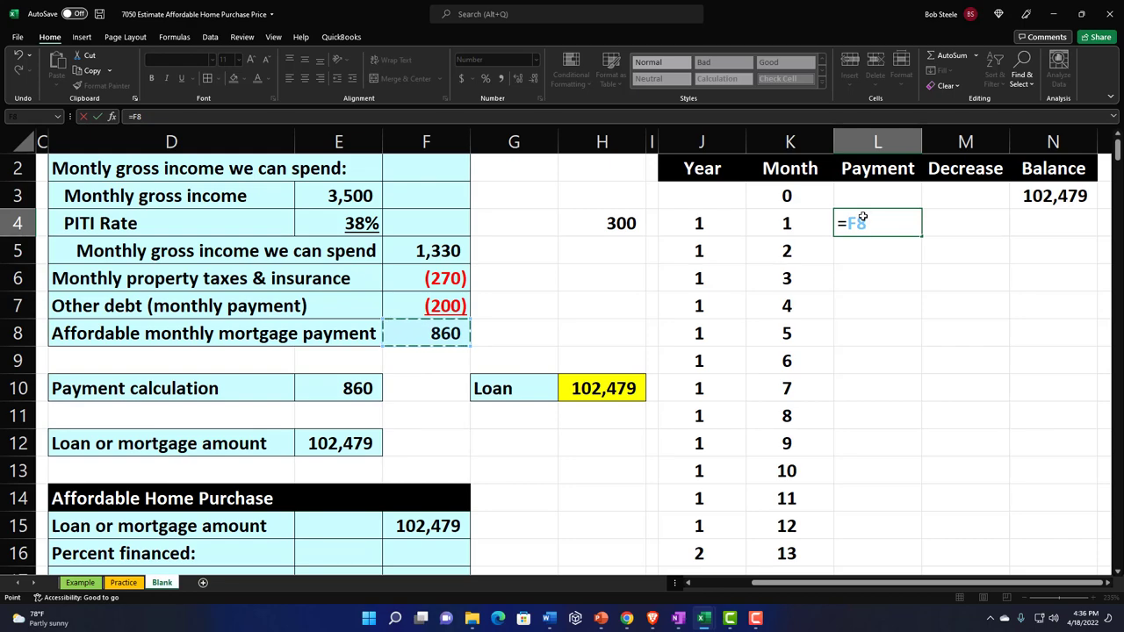
{"action": "key", "text": "Return"}
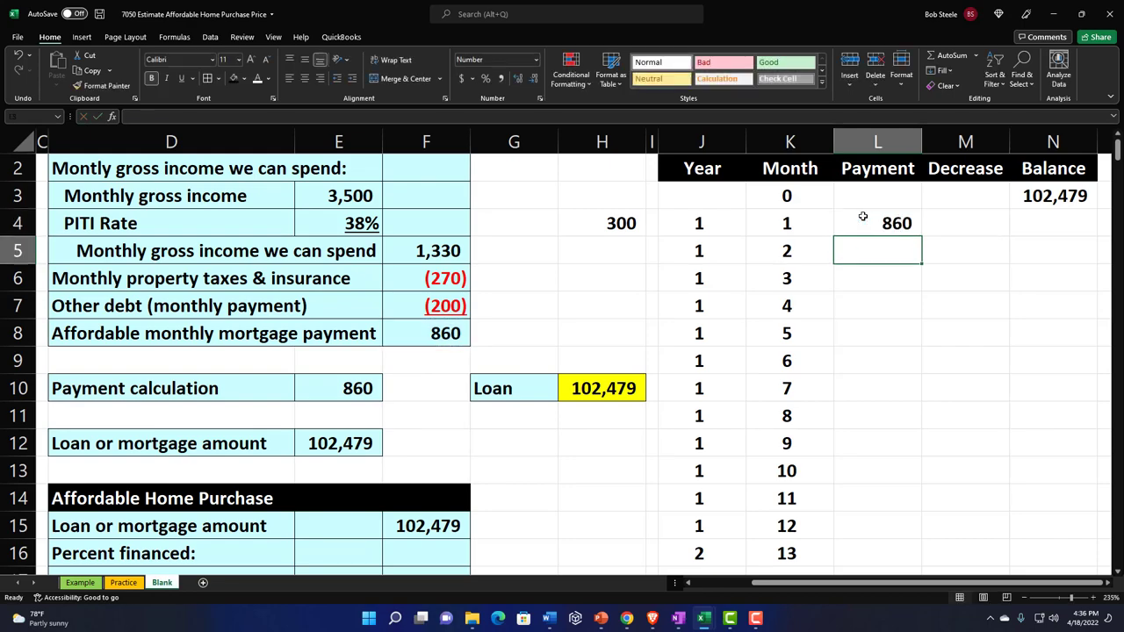
Make the reference in the L4 payment formula absolute so it reads =$F$8
{"action": "left_click", "coordinate": [863, 220]}
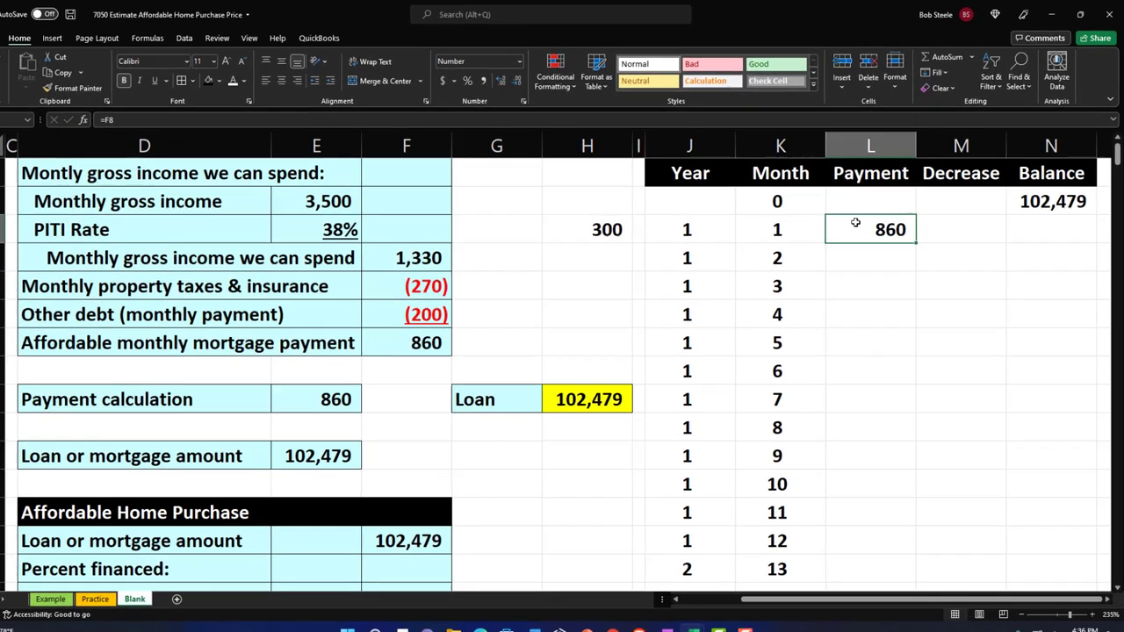
{"action": "key", "text": "F2"}
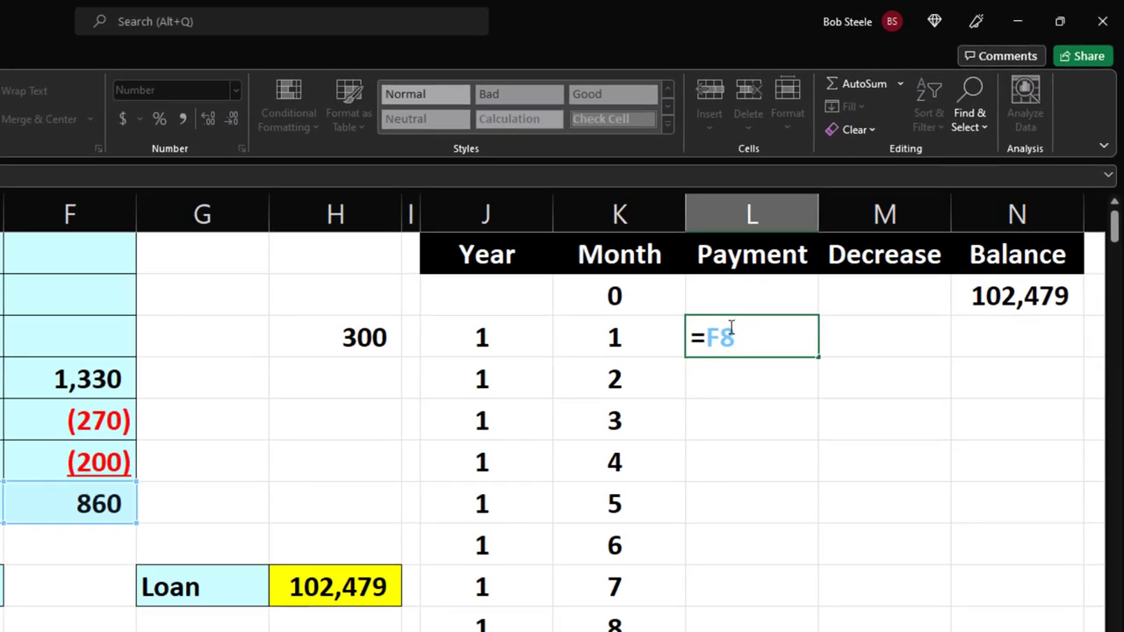
{"action": "key", "text": "F4"}
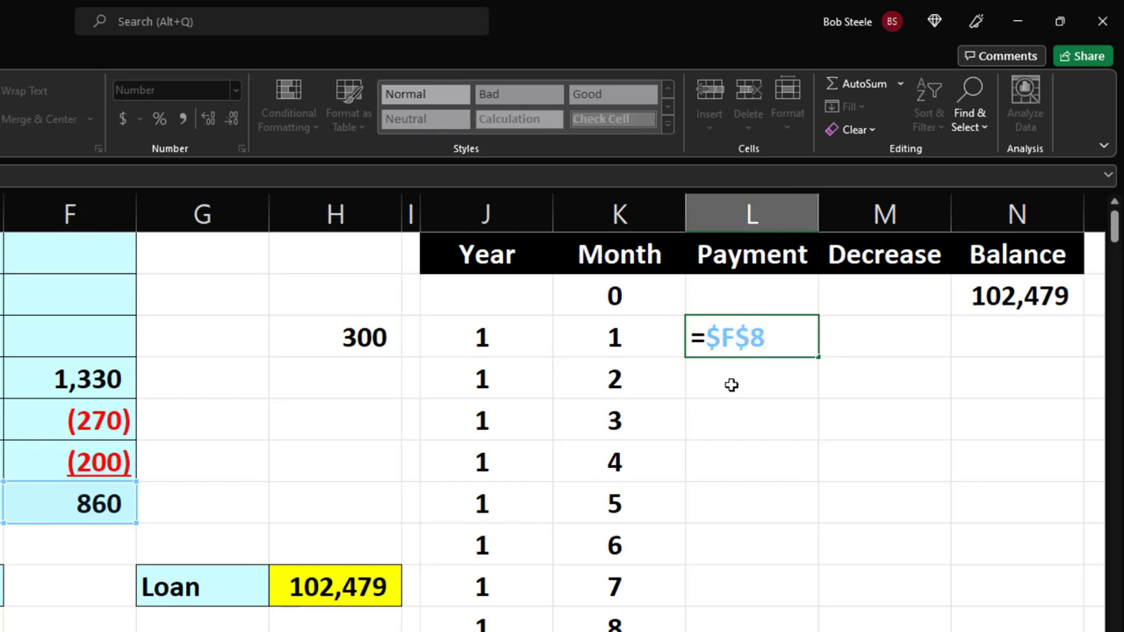
{"action": "key", "text": "Return"}
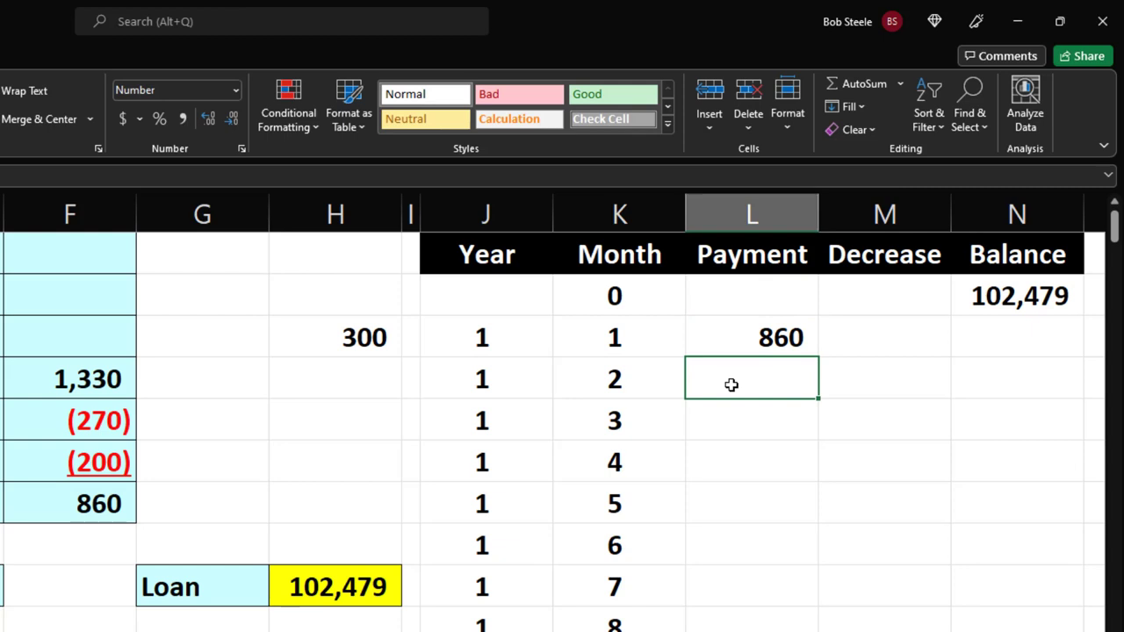
Insert a blank column at M, between the Payment and Loan Decrease columns
{"action": "key", "text": "Up"}
{"action": "key", "text": "Right"}
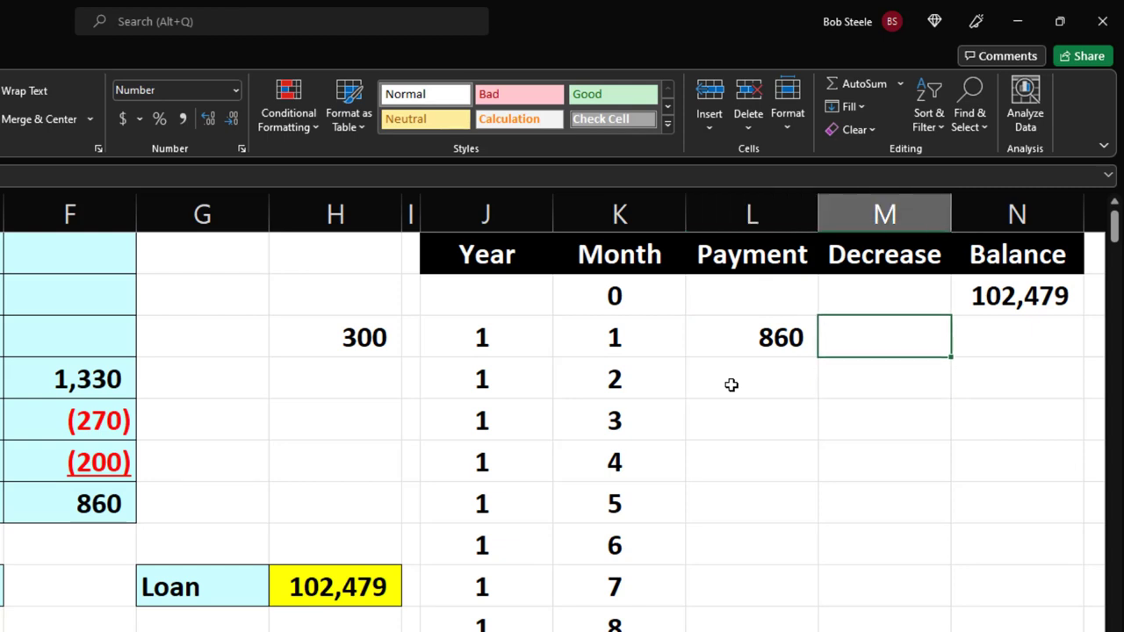
{"action": "scroll", "coordinate": [731, 385], "scroll_direction": "up", "scroll_amount": 1}
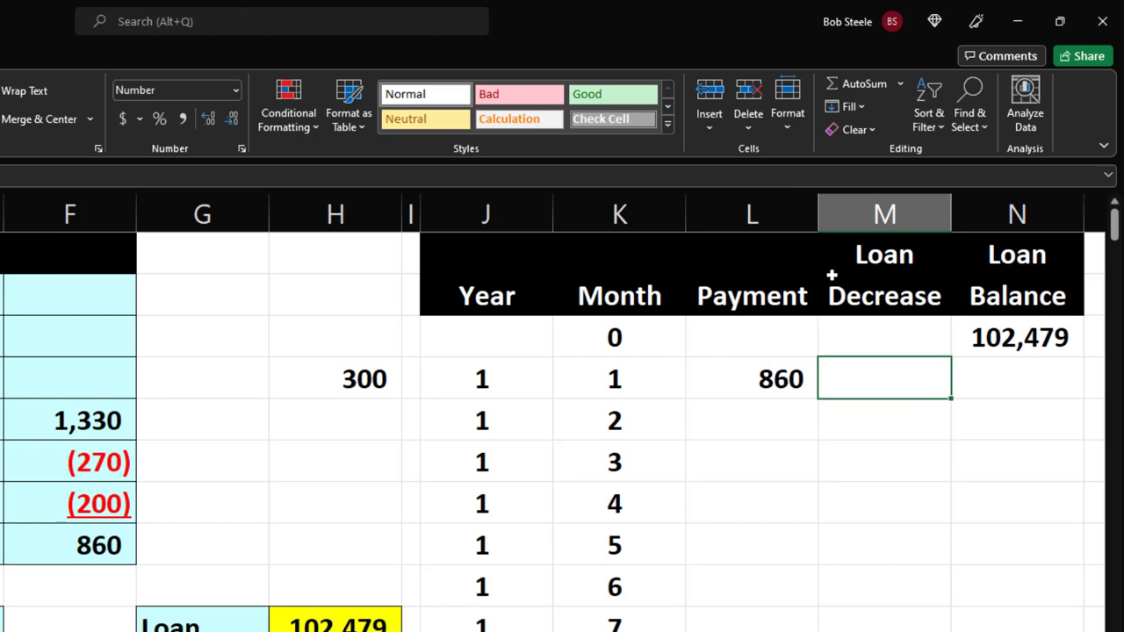
{"action": "left_click", "coordinate": [868, 212]}
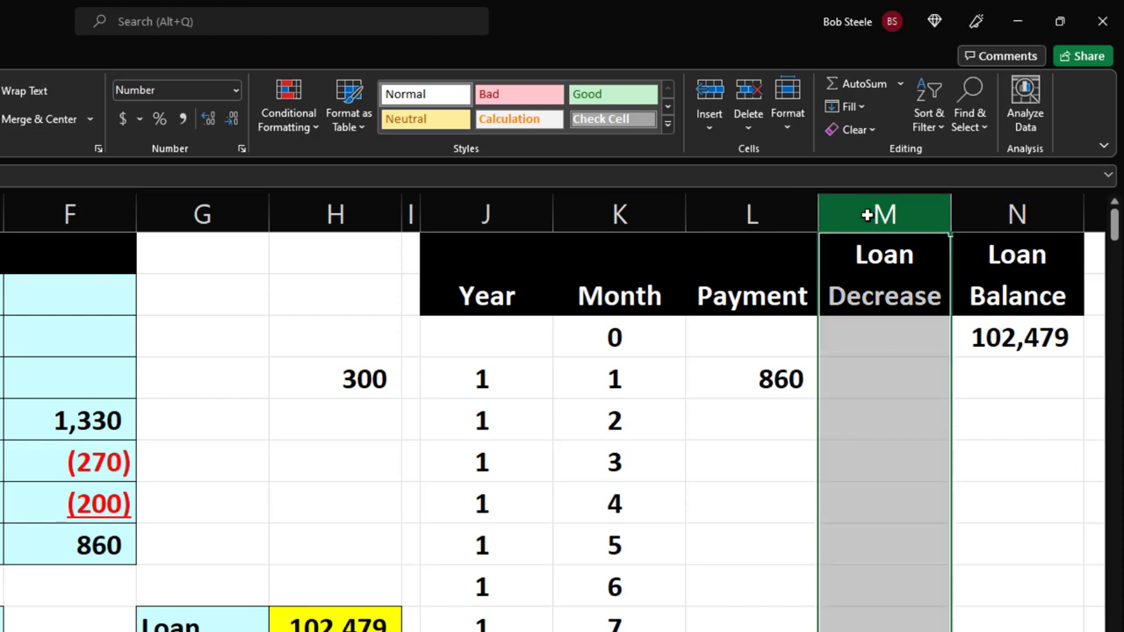
{"action": "right_click", "coordinate": [868, 362]}
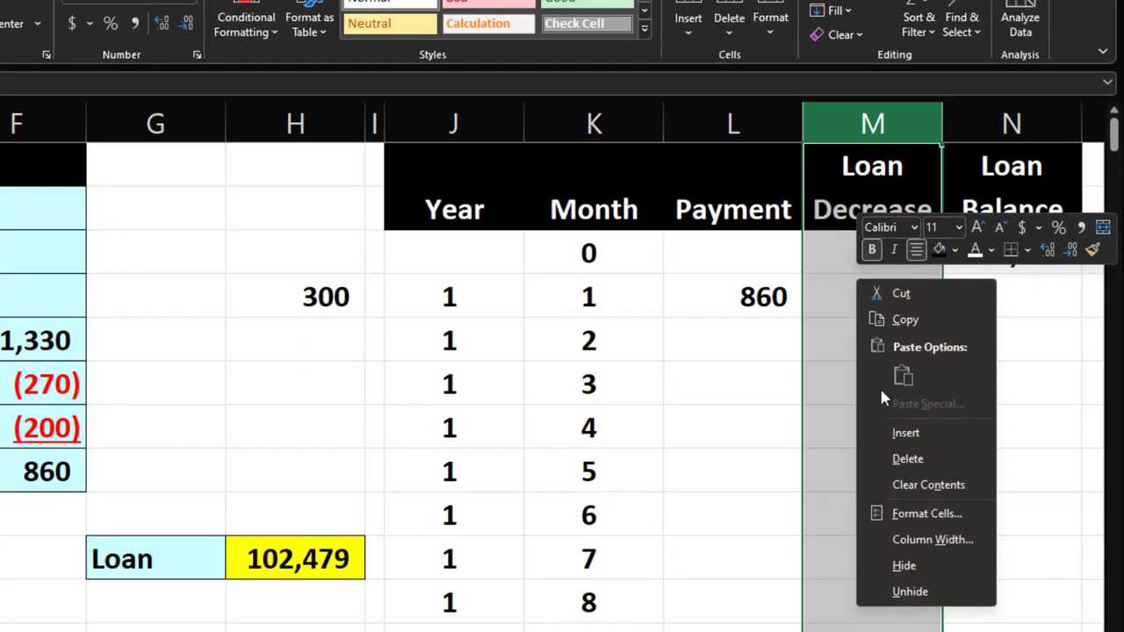
{"action": "left_click", "coordinate": [888, 431]}
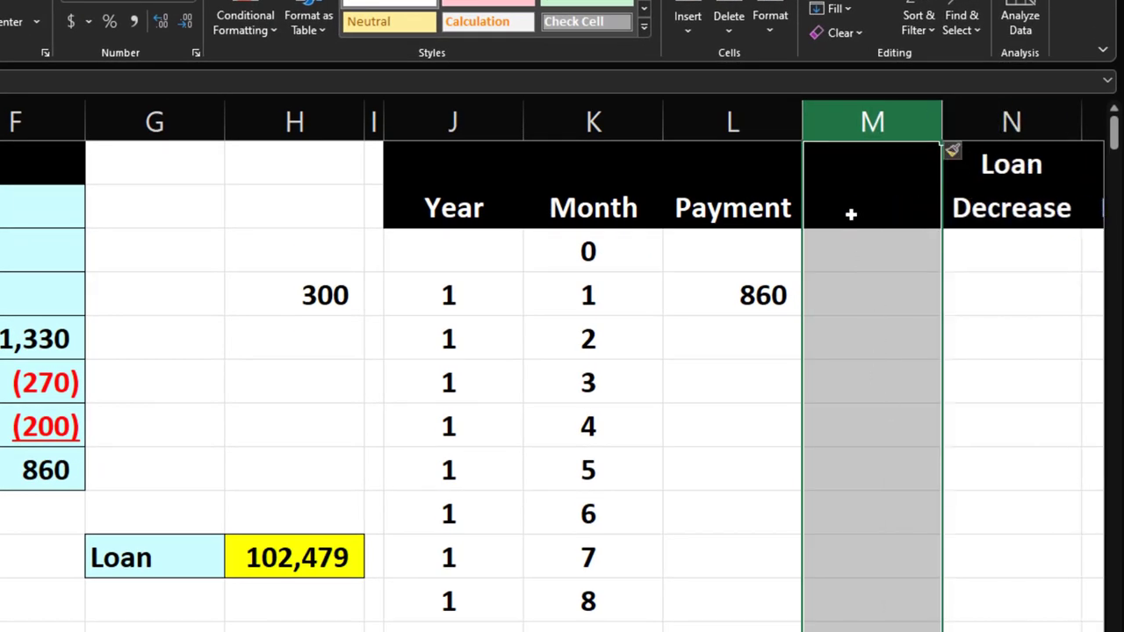
Enter the heading Interest in cell M2 of the new column
{"action": "left_click", "coordinate": [850, 215]}
{"action": "type", "text": "In"}
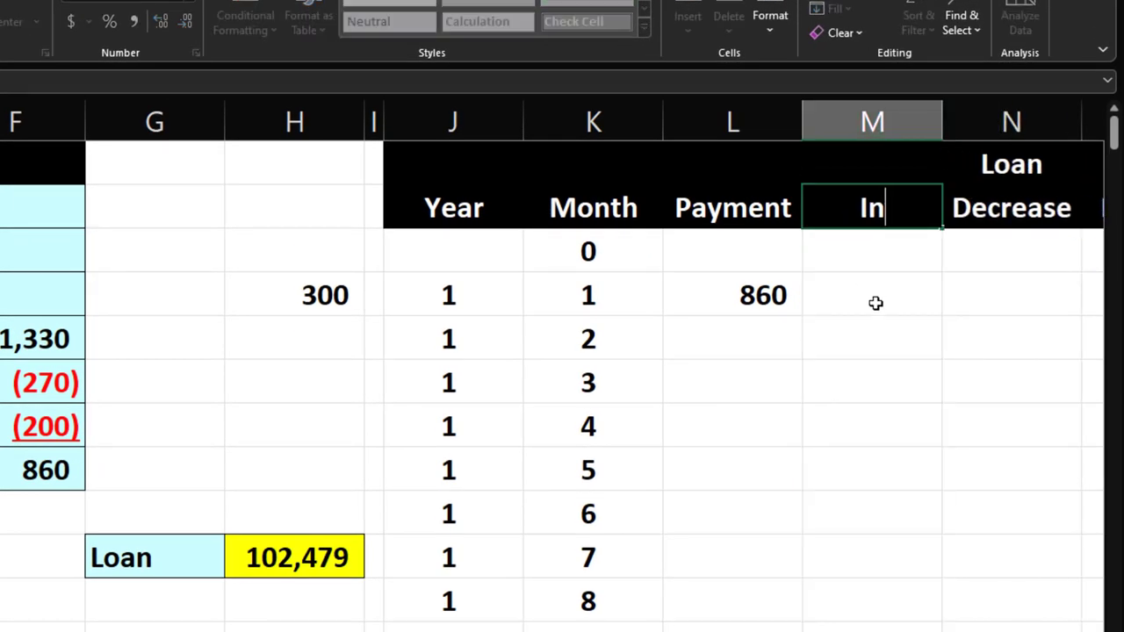
{"action": "type", "text": "terest"}
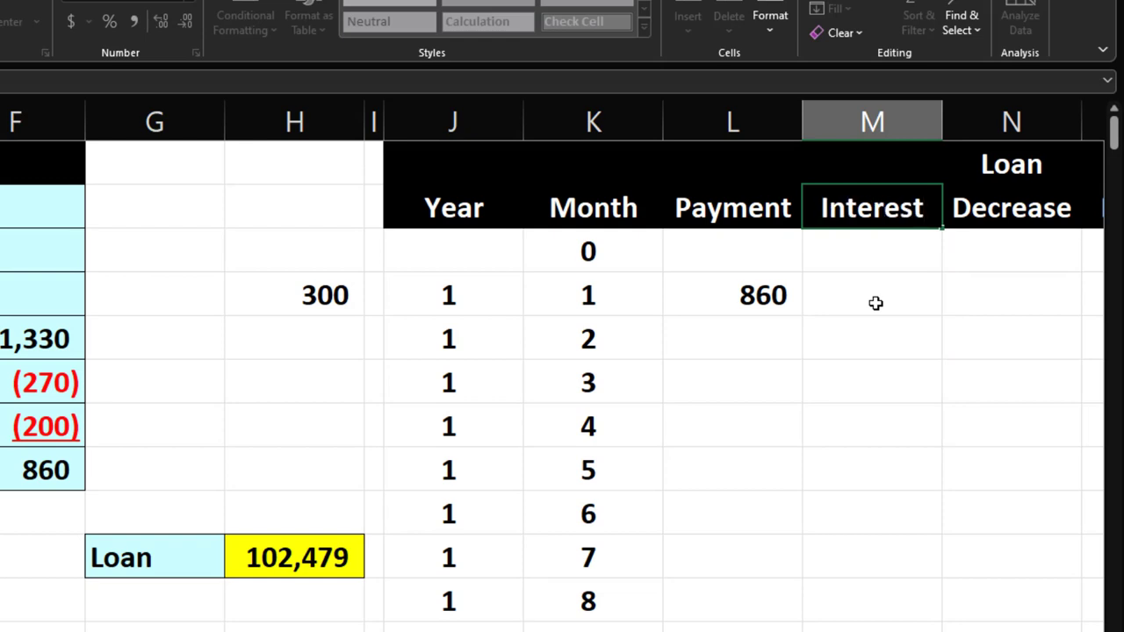
{"action": "key", "text": "Return"}
Calculate interest in cell M4 by multiplying the opening loan balance by the annual rate with =O3*B7
{"action": "key", "text": "Down"}
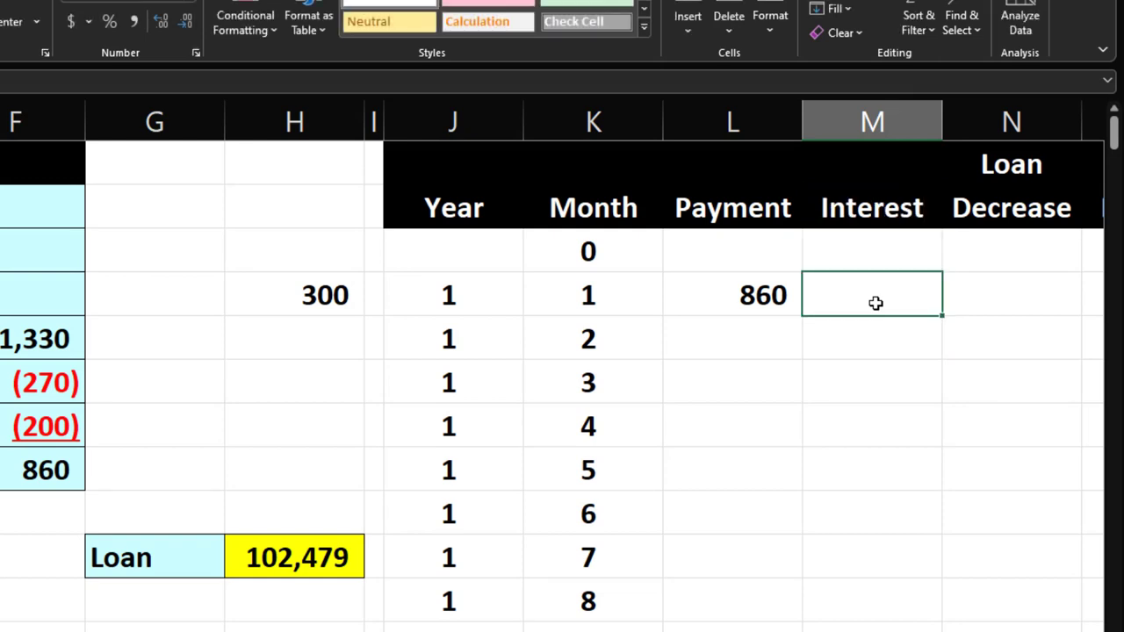
{"action": "key", "text": "Right"}
{"action": "key", "text": "Right"}
{"action": "key", "text": "Left"}
{"action": "key", "text": "Left"}
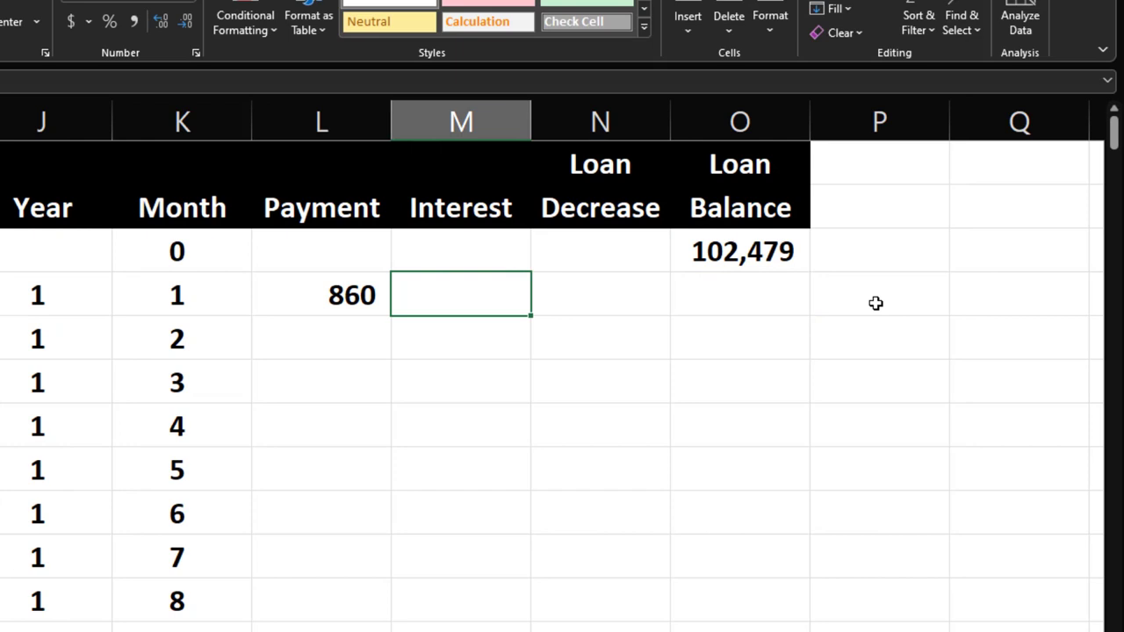
{"action": "type", "text": "="}
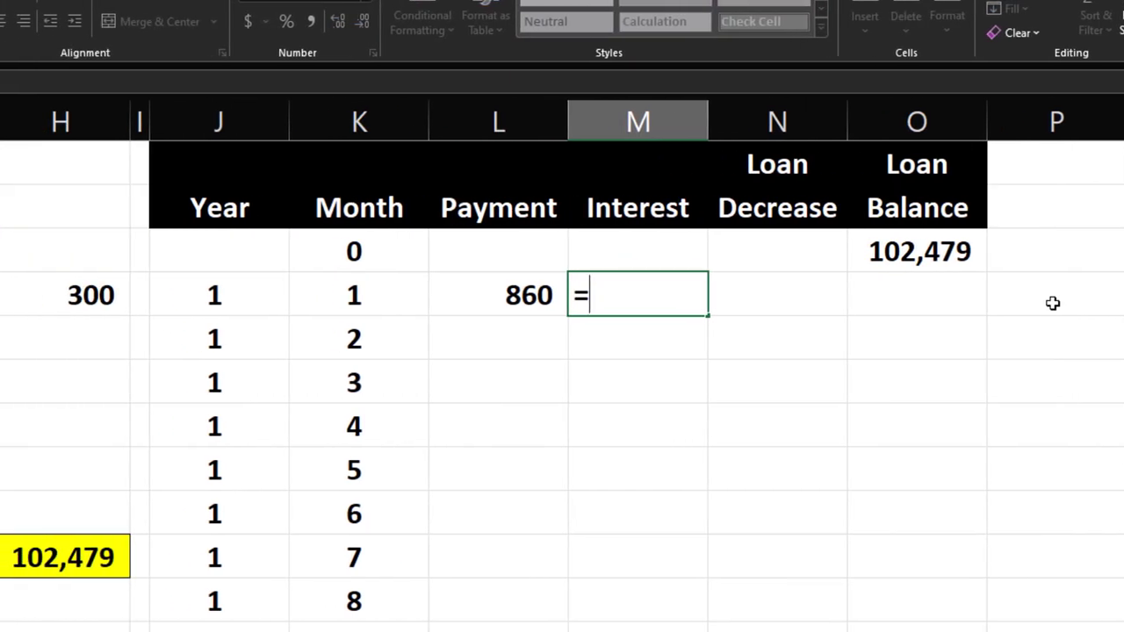
{"action": "key", "text": "Right"}
{"action": "key", "text": "Right"}
{"action": "key", "text": "Up"}
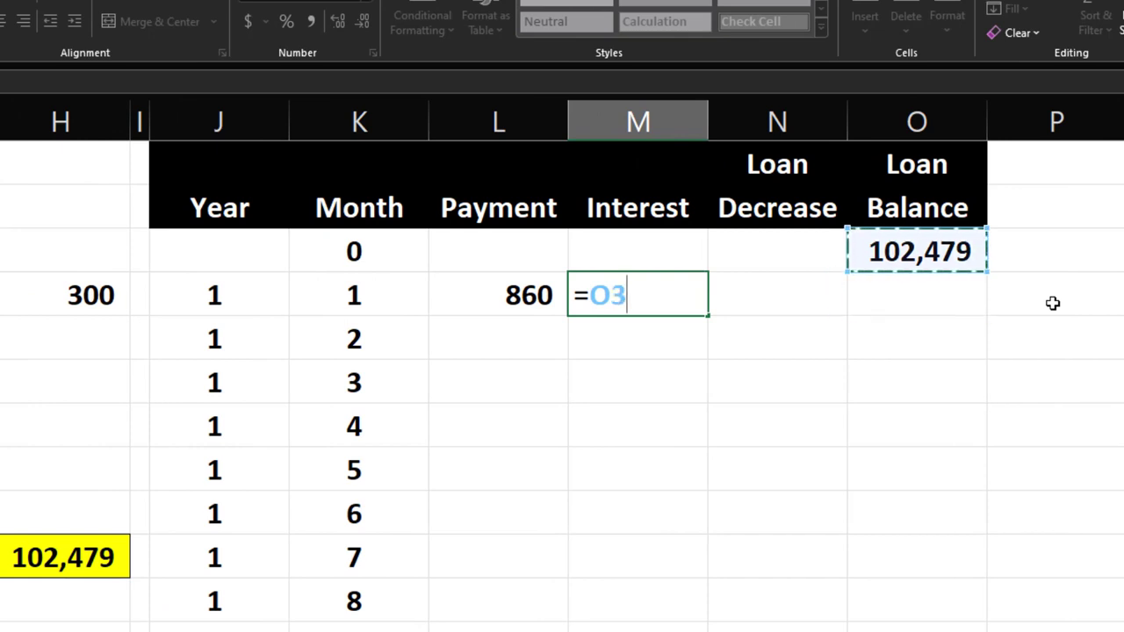
{"action": "type", "text": "*"}
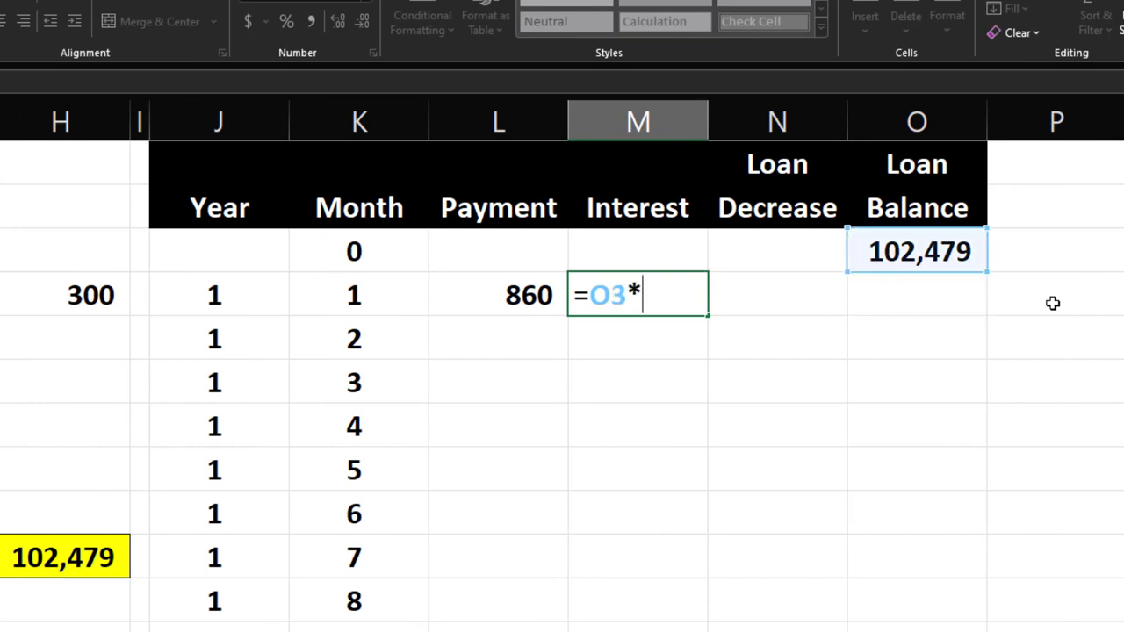
{"action": "key", "text": "Left"}
{"action": "key", "text": "Left"}
{"action": "key", "text": "Left"}
{"action": "key", "text": "Left"}
{"action": "key", "text": "Left"}
{"action": "key", "text": "Left"}
{"action": "key", "text": "Left"}
{"action": "key", "text": "Left"}
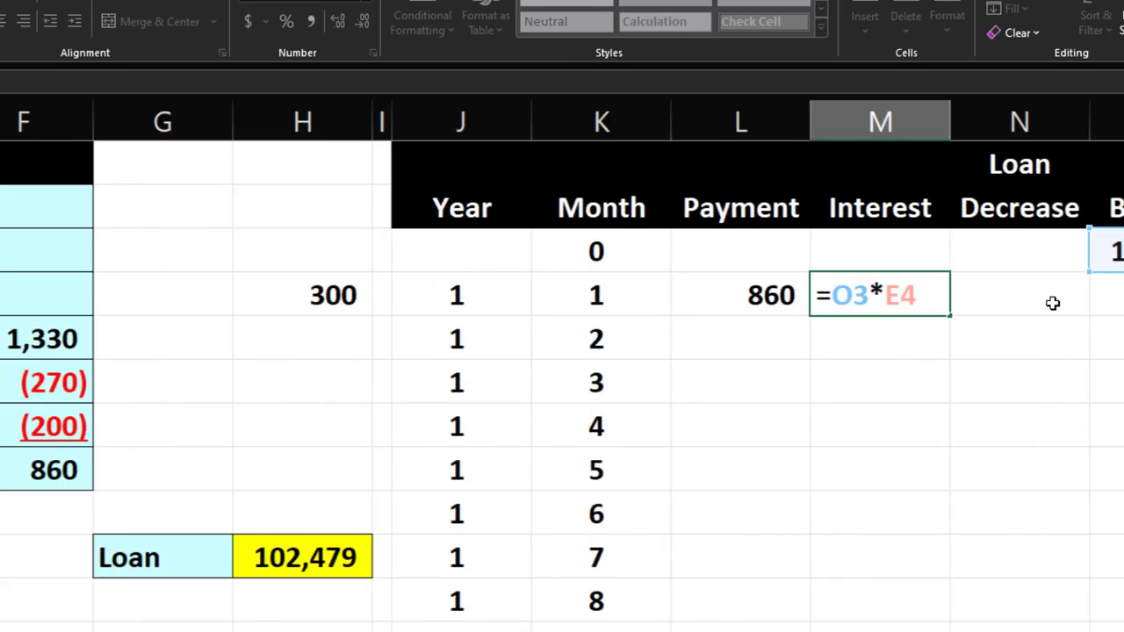
{"action": "key", "text": "Left"}
{"action": "key", "text": "Left"}
{"action": "key", "text": "Left"}
{"action": "key", "text": "Down"}
{"action": "key", "text": "Down"}
{"action": "key", "text": "Down"}
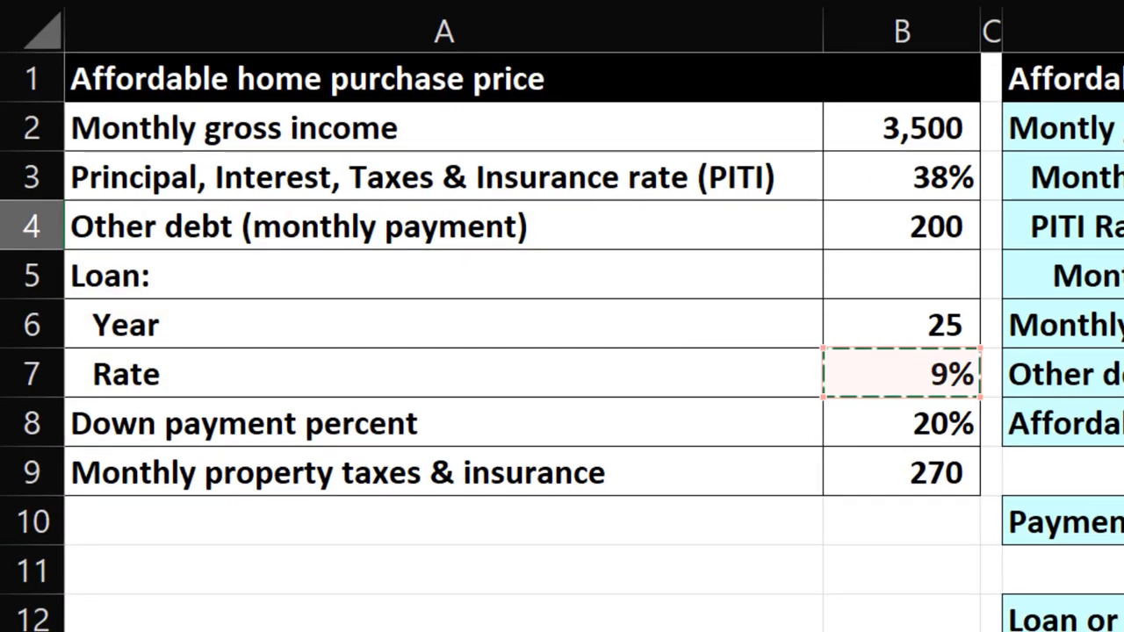
{"action": "type", "text": "/"}
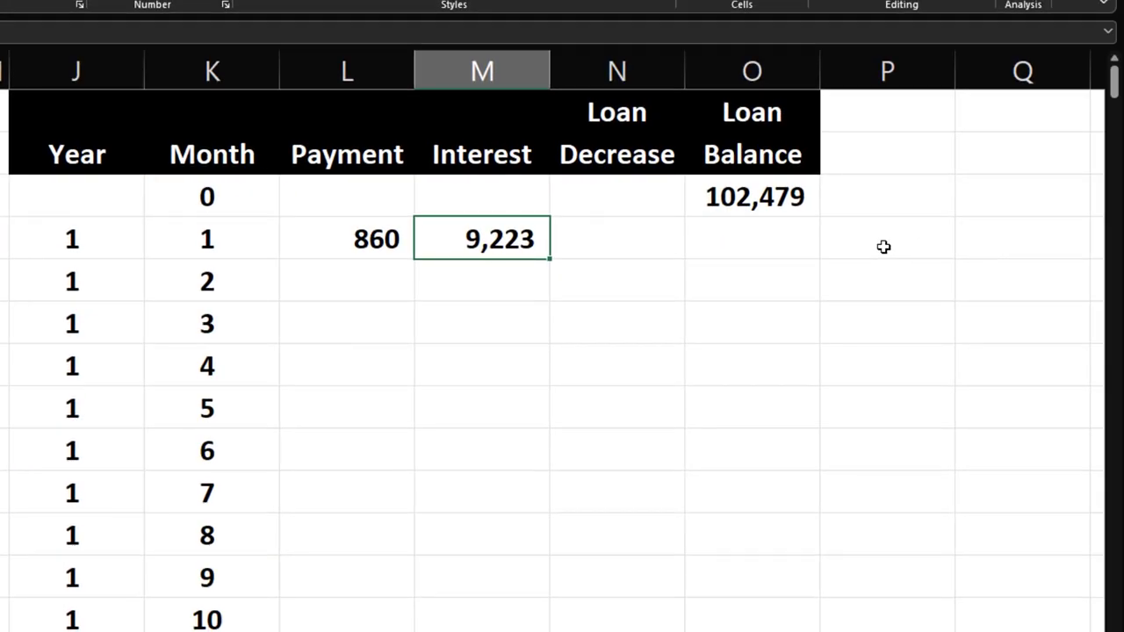
Convert the interest in M4 to a monthly amount by extending the formula to =O3*B7/12
{"action": "double_click", "coordinate": [532, 244]}
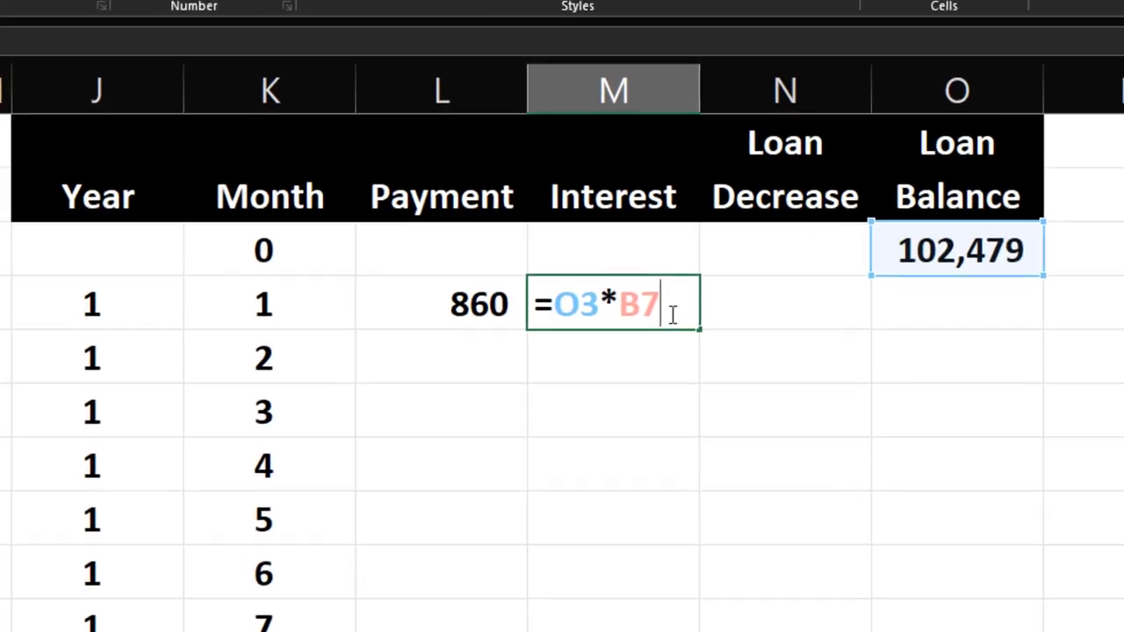
{"action": "type", "text": "/12"}
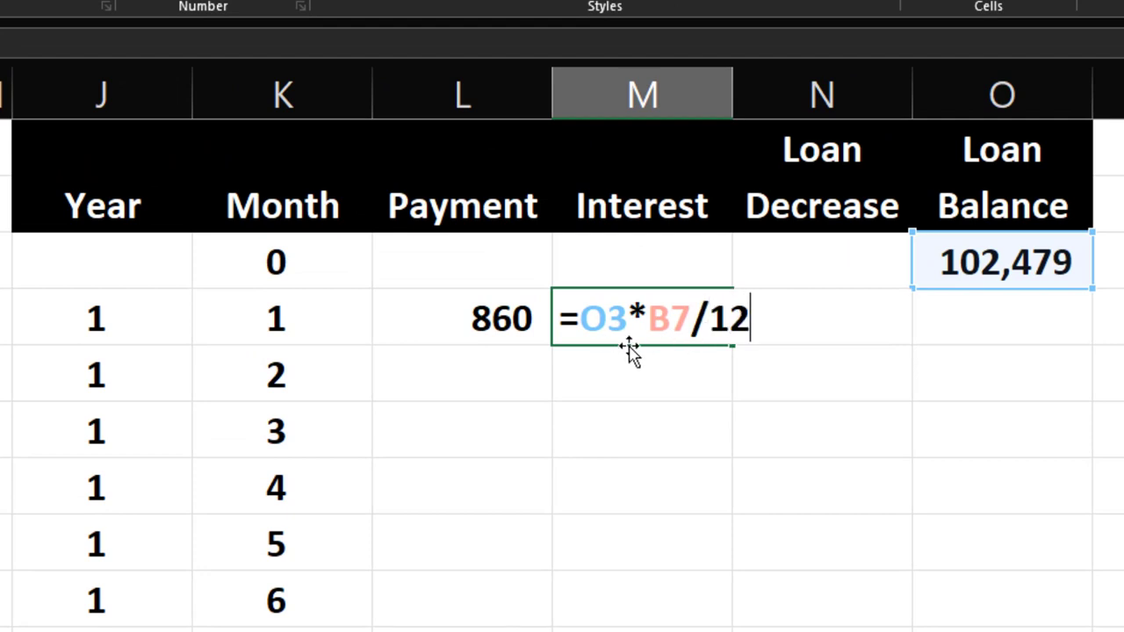
{"action": "key", "text": "Return"}
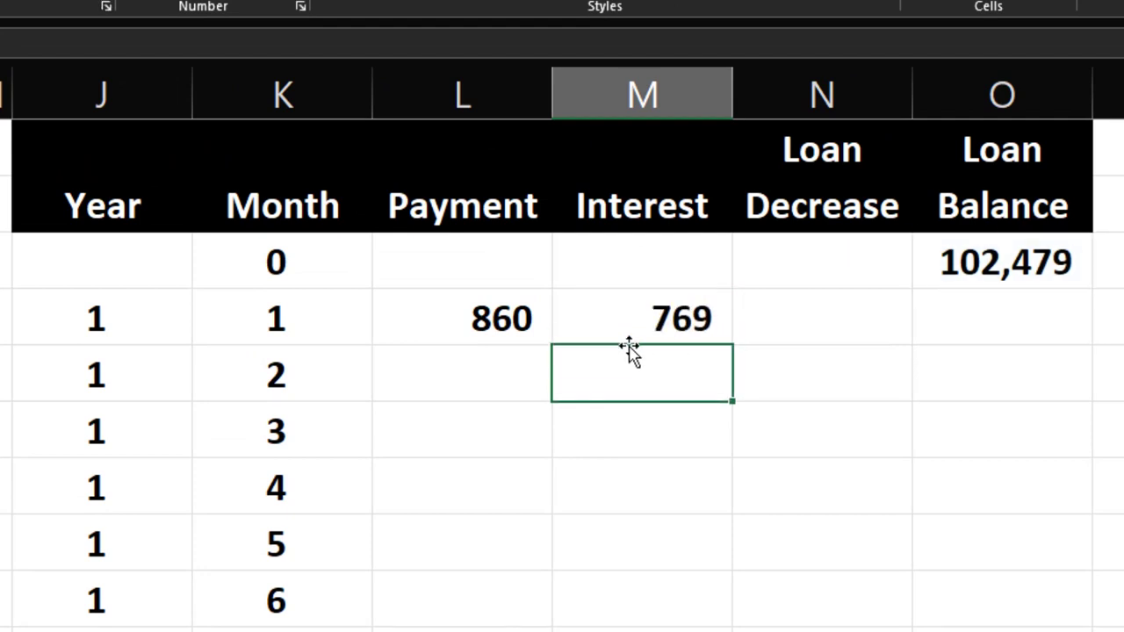
Calculate the month 1 loan decrease in cell N4 as payment minus interest with =L4-M4
{"action": "key", "text": "Right"}
{"action": "key", "text": "Up"}
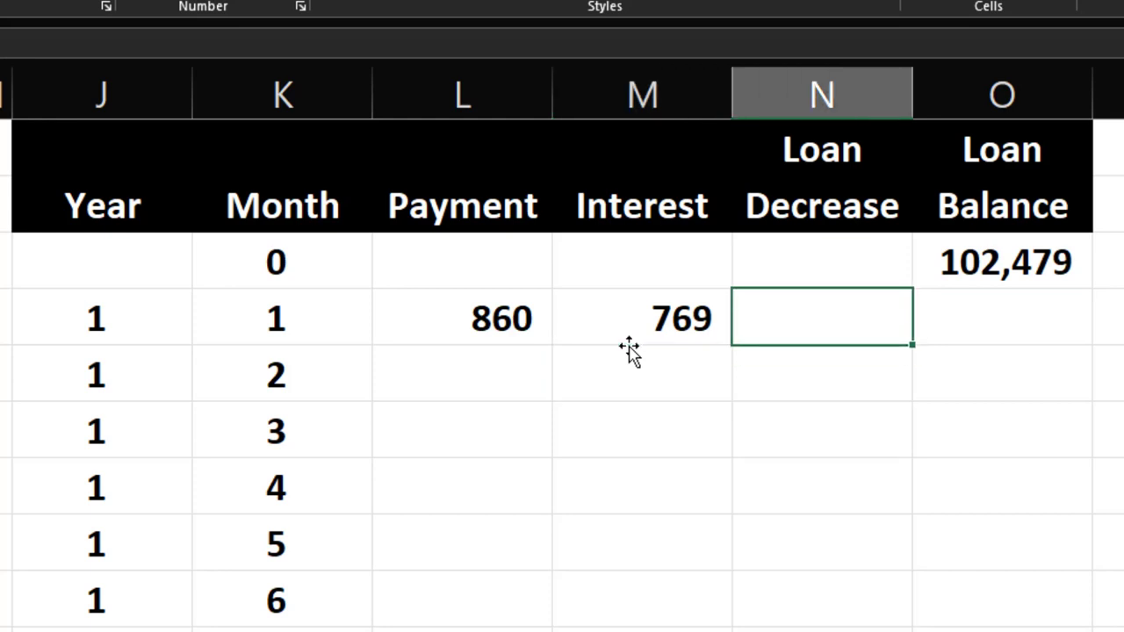
{"action": "type", "text": "="}
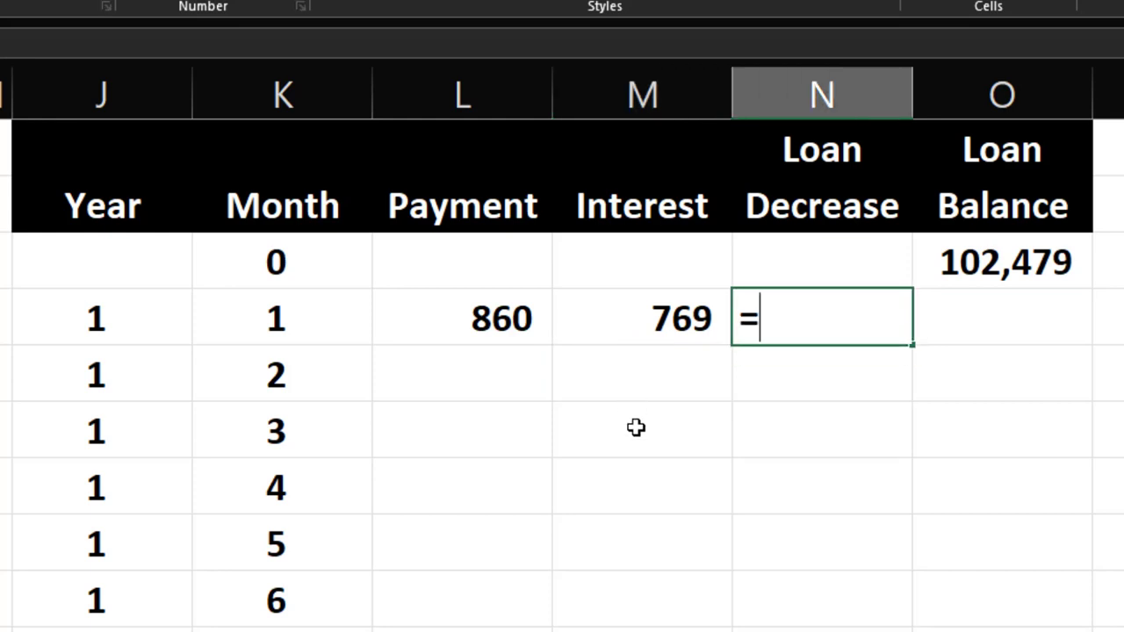
{"action": "key", "text": "Left"}
{"action": "key", "text": "Left"}
{"action": "type", "text": "-"}
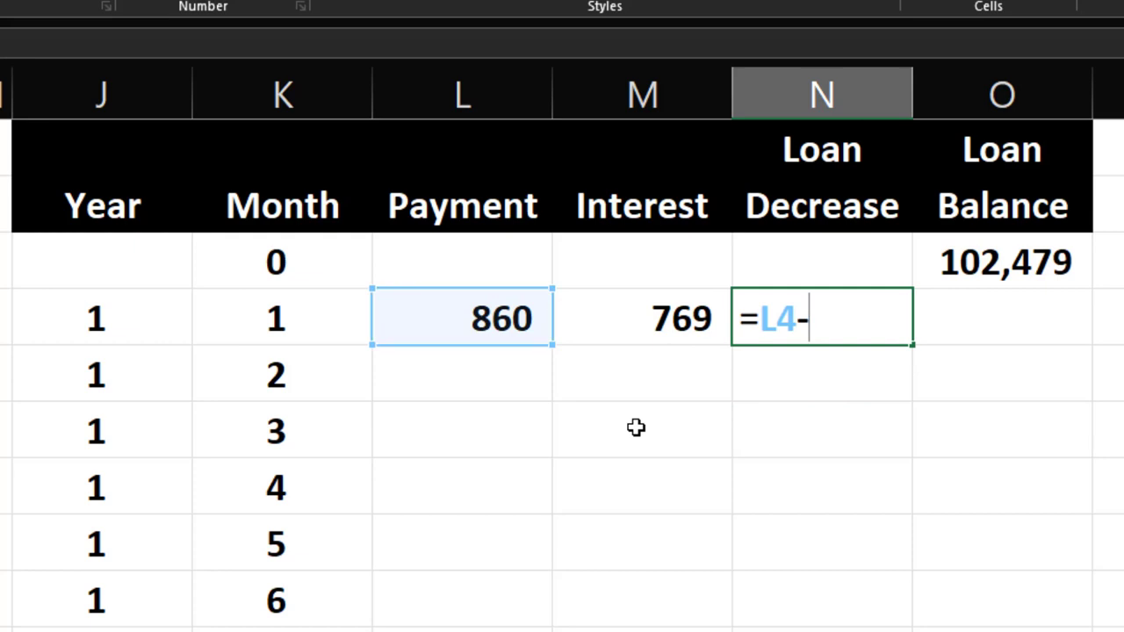
{"action": "key", "text": "Left"}
{"action": "key", "text": "Return"}
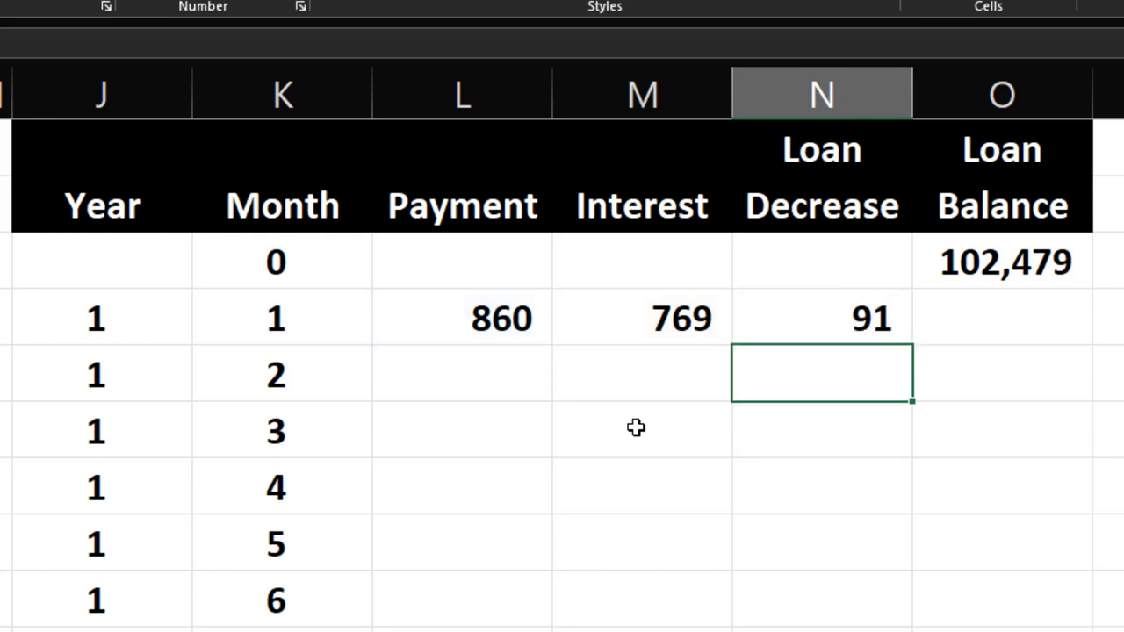
Calculate the month 1 loan balance in cell O4 as opening balance minus loan decrease with =O3-N4
{"action": "key", "text": "Right"}
{"action": "key", "text": "Up"}
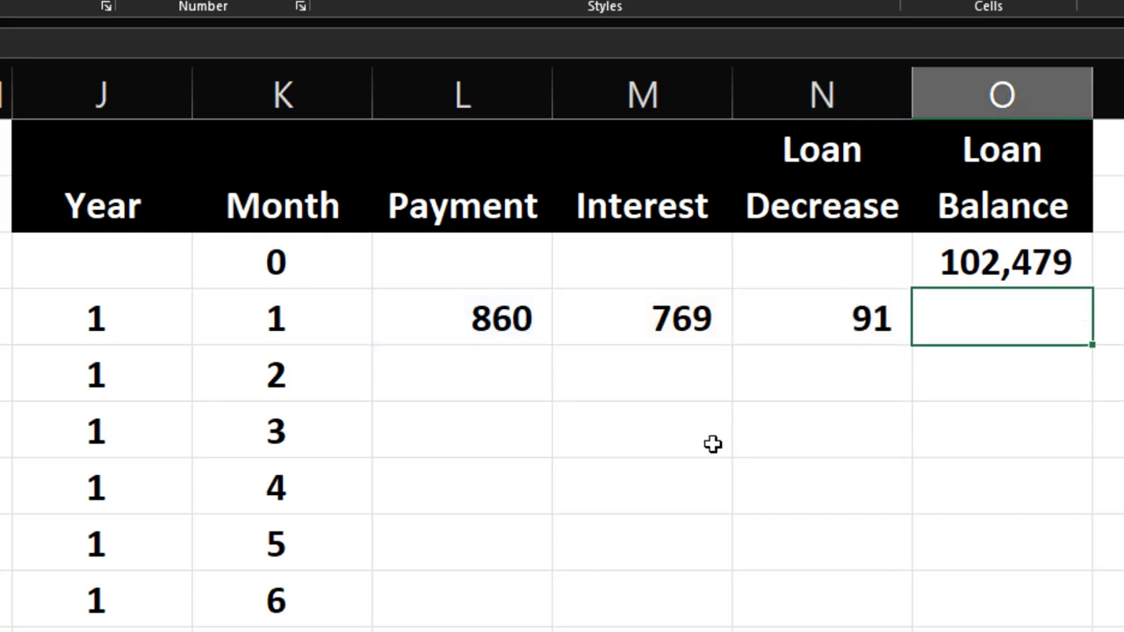
{"action": "type", "text": "="}
{"action": "key", "text": "Up"}
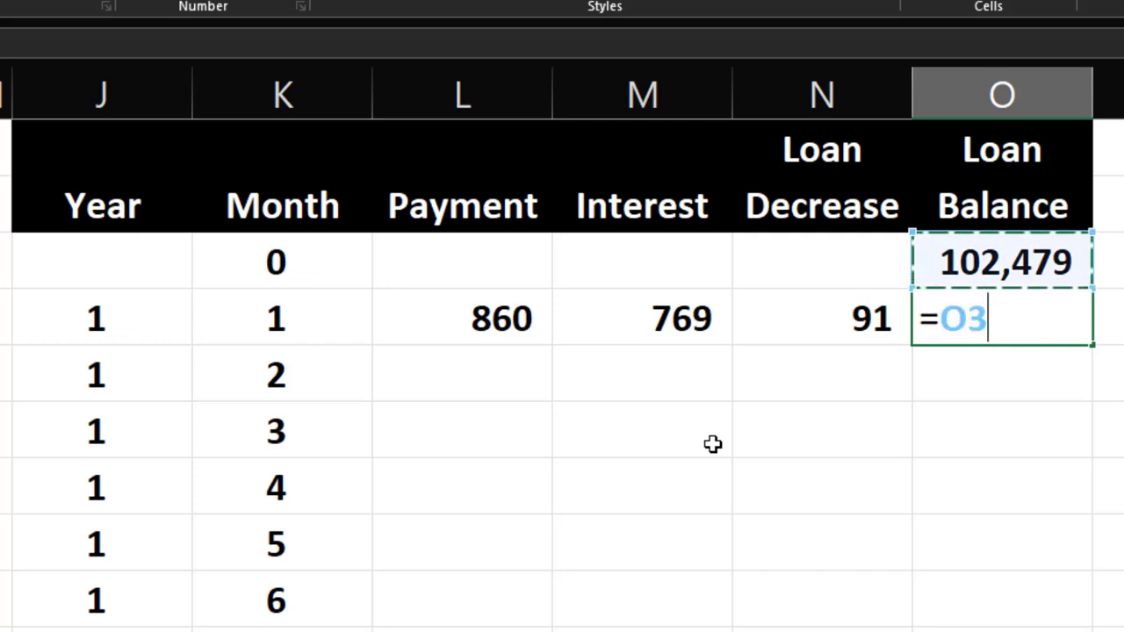
{"action": "type", "text": "-"}
{"action": "key", "text": "Left"}
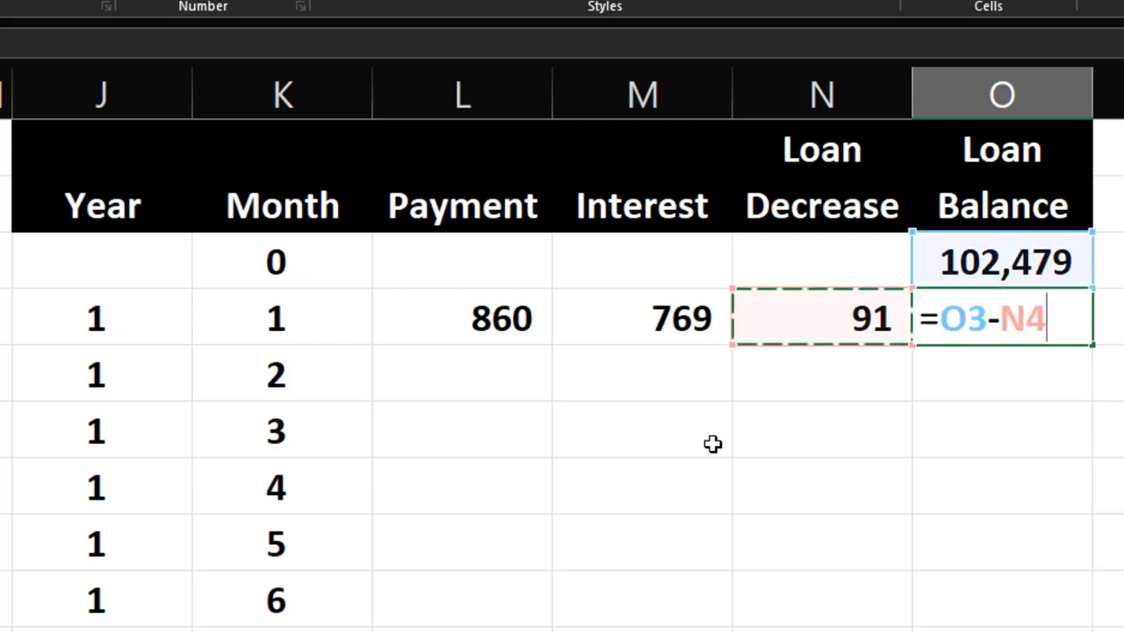
{"action": "key", "text": "Return"}
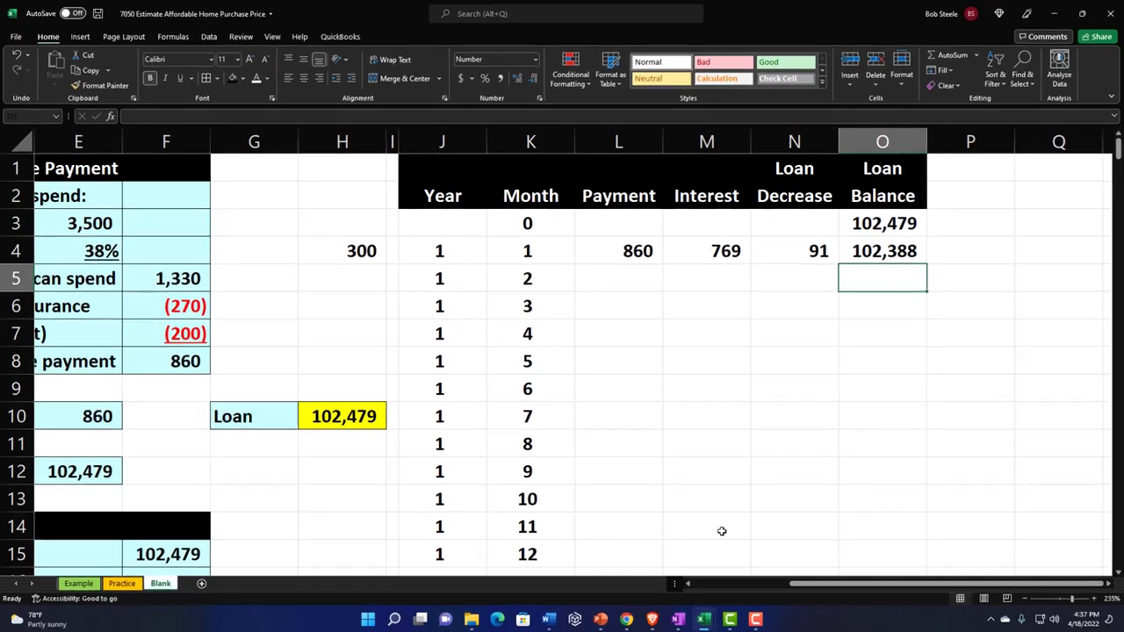
Switch to the calculator.net Loan Calculator in the browser and set the loan amount to 102479
{"action": "left_click", "coordinate": [628, 619]}
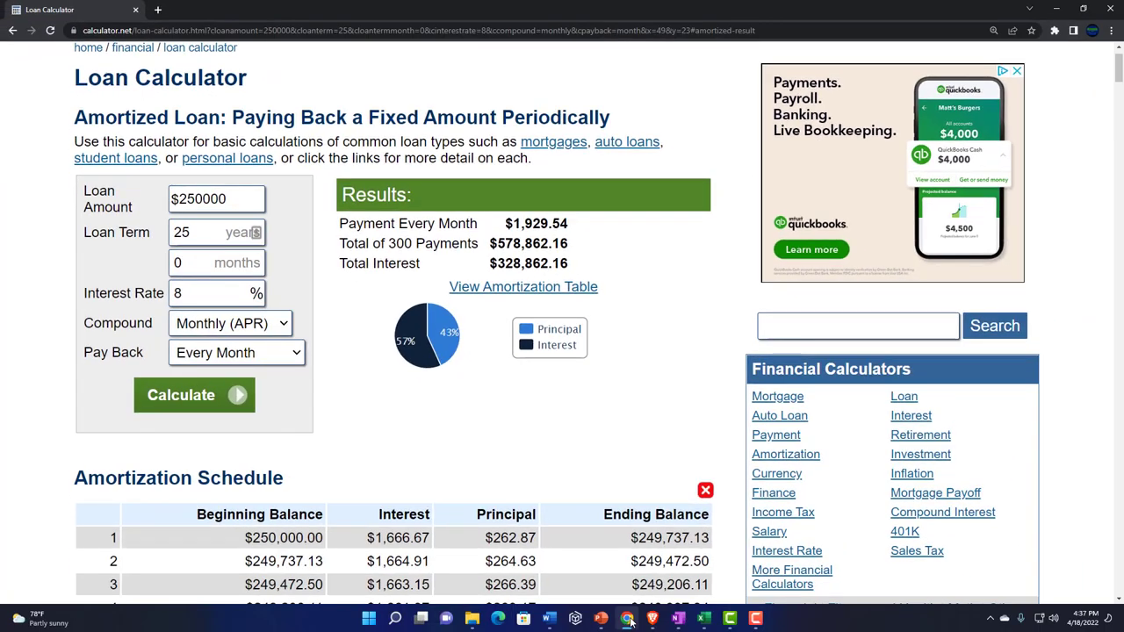
{"action": "left_click", "coordinate": [628, 619]}
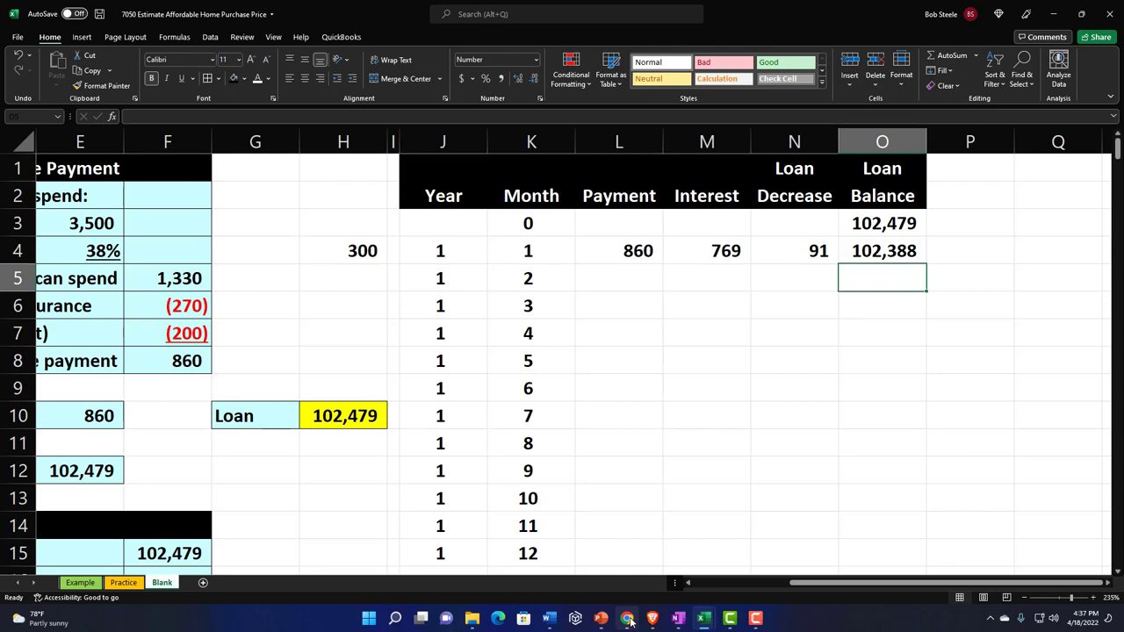
{"action": "left_click", "coordinate": [628, 619]}
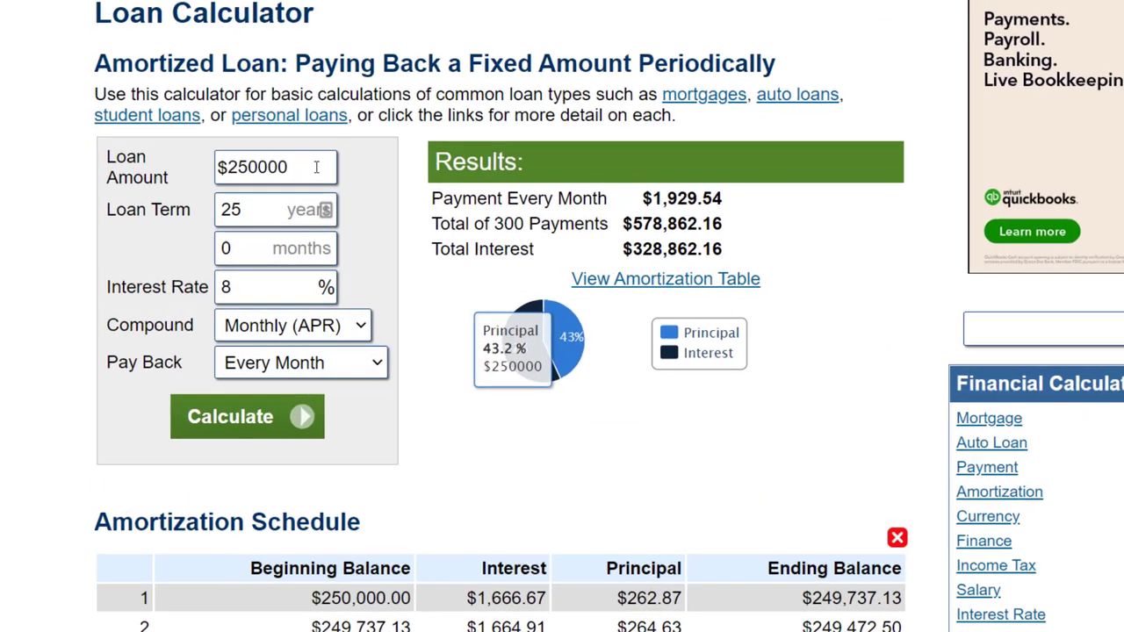
{"action": "left_click_drag", "start_coordinate": [267, 197], "coordinate": [100, 187]}
{"action": "type", "text": "102479"}
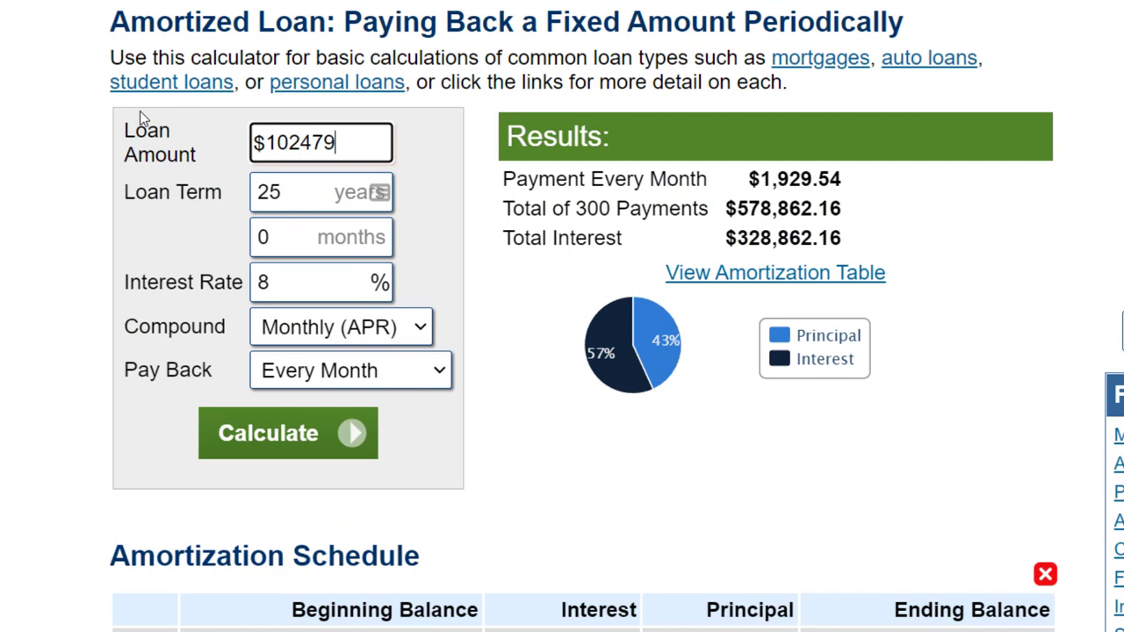
Set the calculator's interest rate to 9%, calculate the loan and show its amortization table
{"action": "key", "text": "Tab"}
{"action": "key", "text": "Tab"}
{"action": "key", "text": "Tab"}
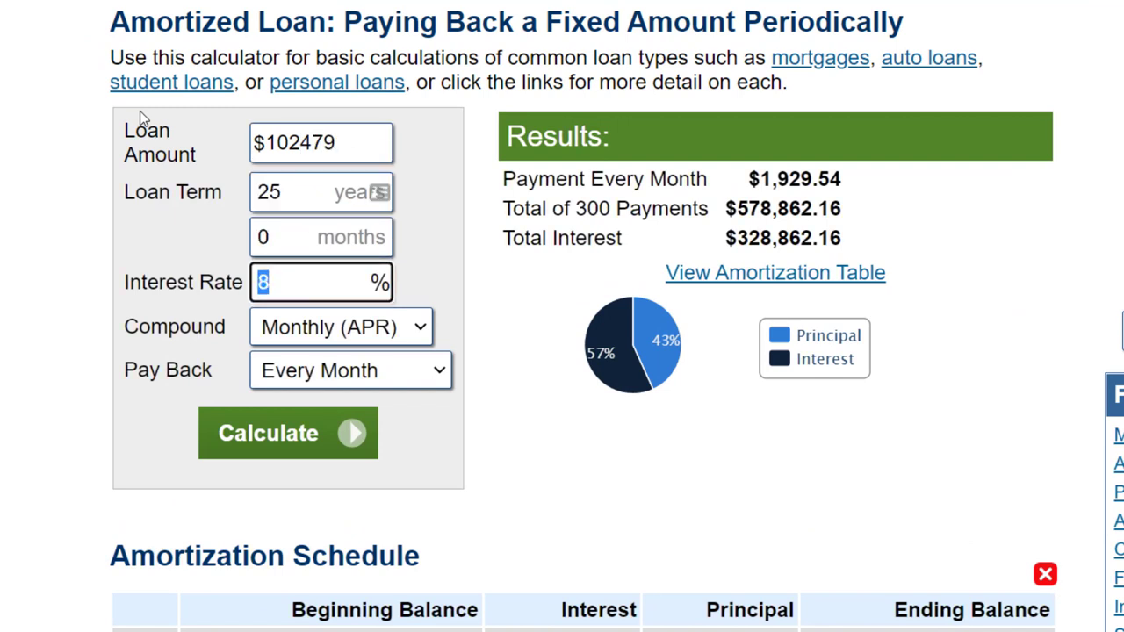
{"action": "type", "text": "9"}
{"action": "key", "text": "Tab"}
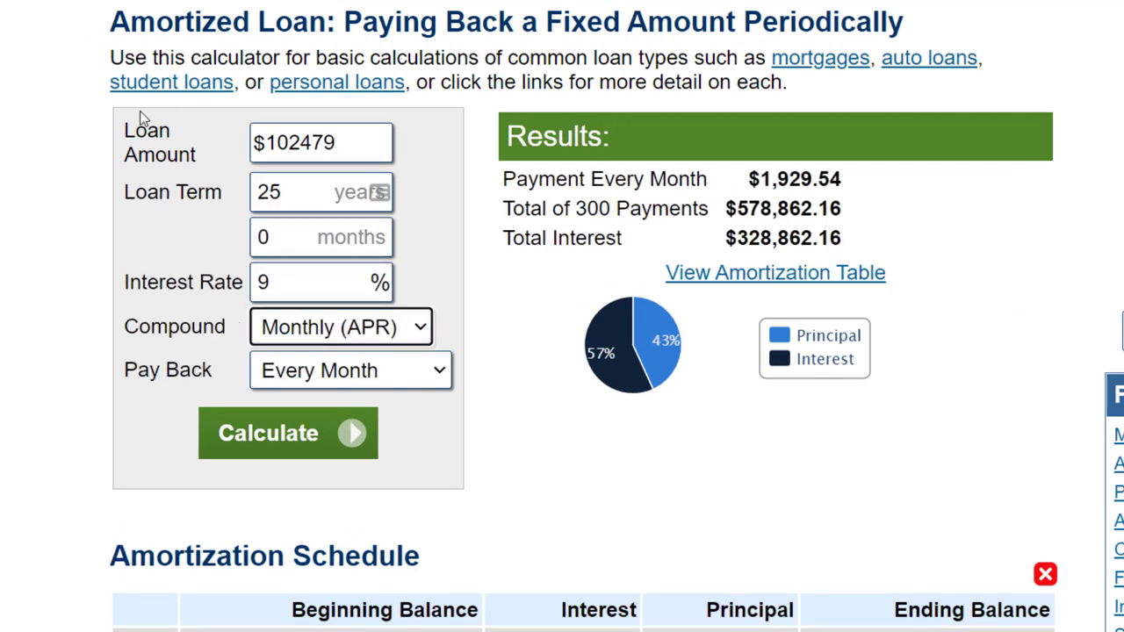
{"action": "left_click", "coordinate": [243, 439]}
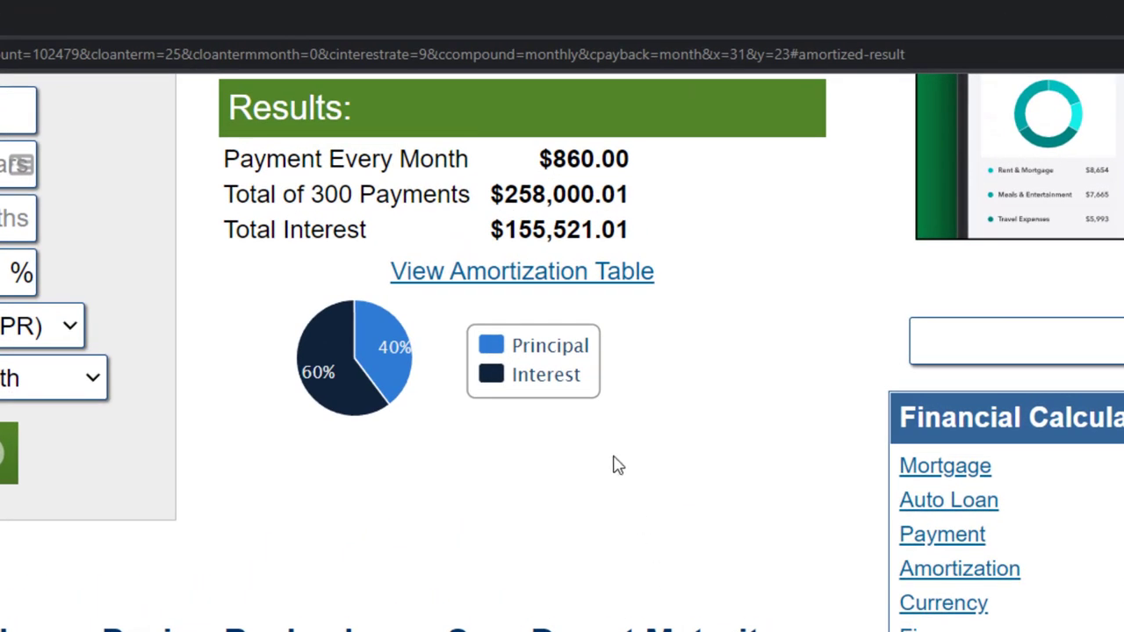
{"action": "left_click", "coordinate": [516, 281]}
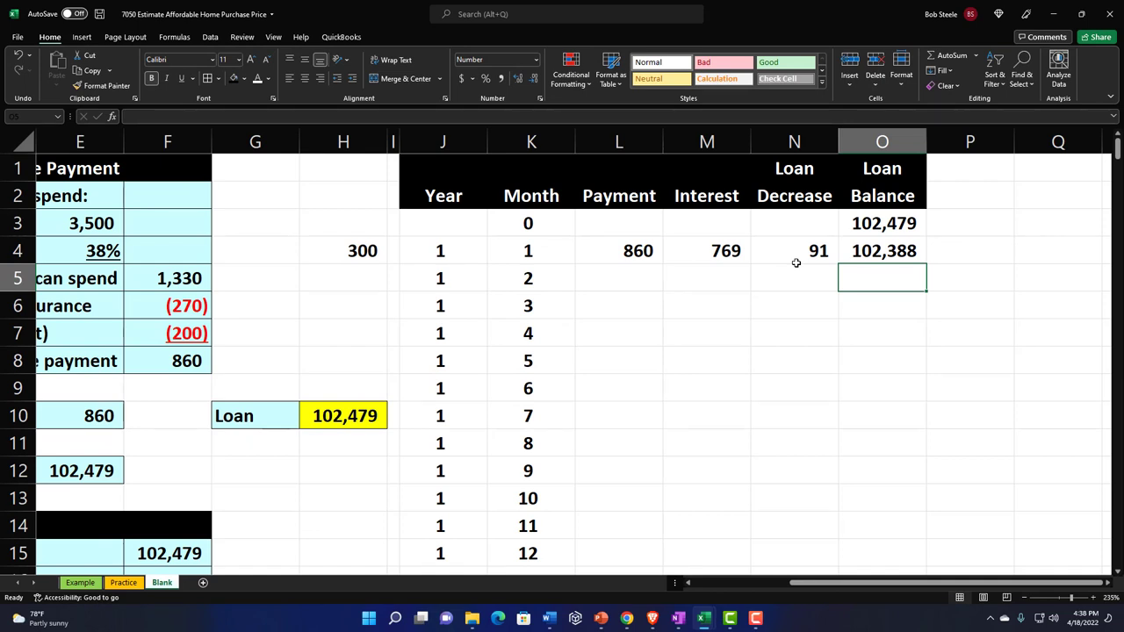
Back in the Excel workbook, try copying the month 1 formulas L4:O4 down to month 2 and inspect the references in L5 and M5
{"action": "left_click_drag", "start_coordinate": [640, 251], "coordinate": [926, 290]}
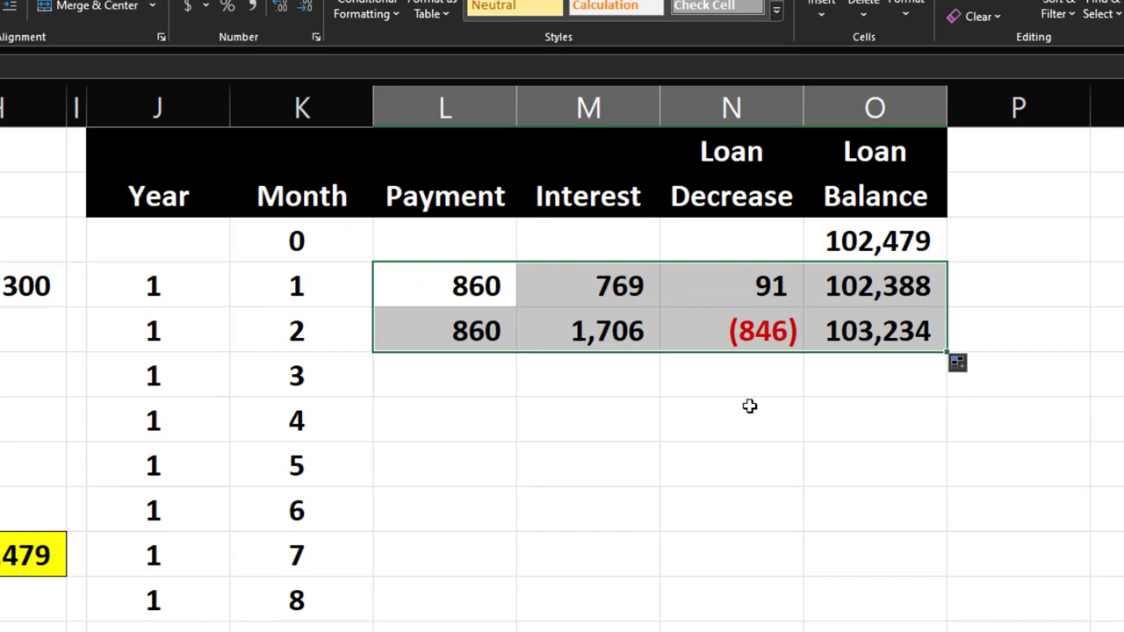
{"action": "double_click", "coordinate": [481, 328]}
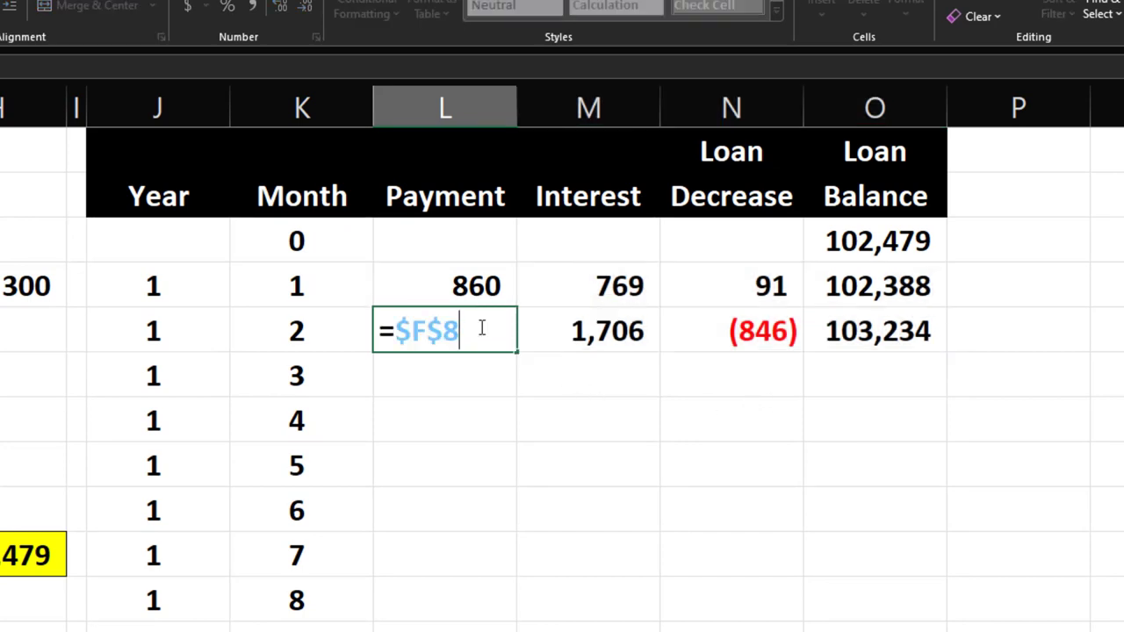
{"action": "key", "text": "Return"}
{"action": "double_click", "coordinate": [559, 329]}
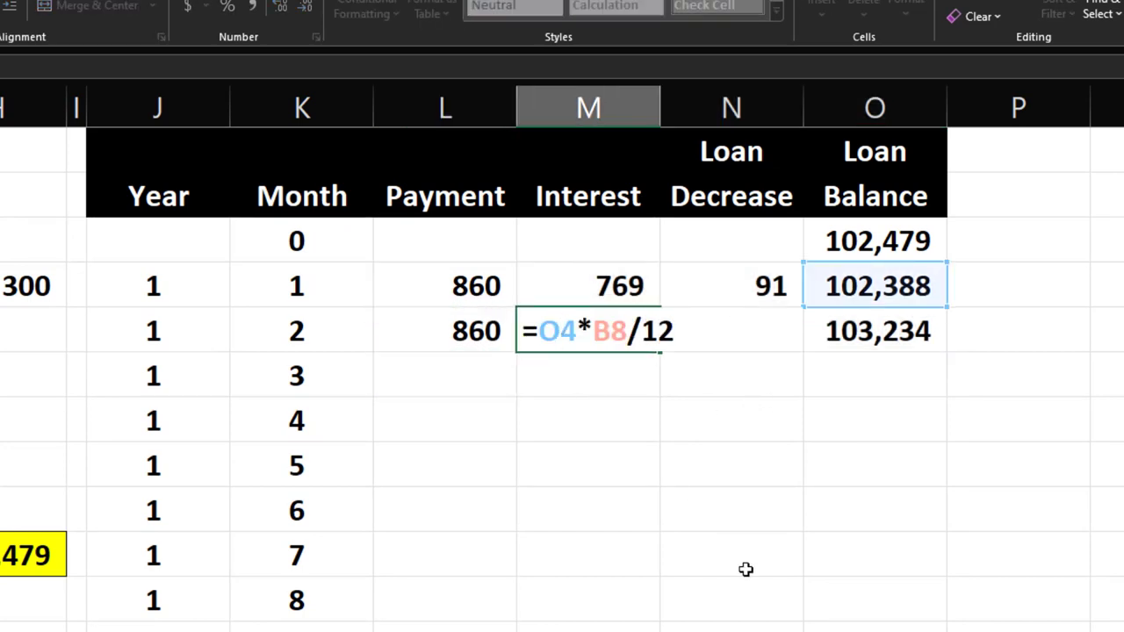
{"action": "scroll", "coordinate": [562, 359], "scroll_direction": "left", "scroll_amount": 5}
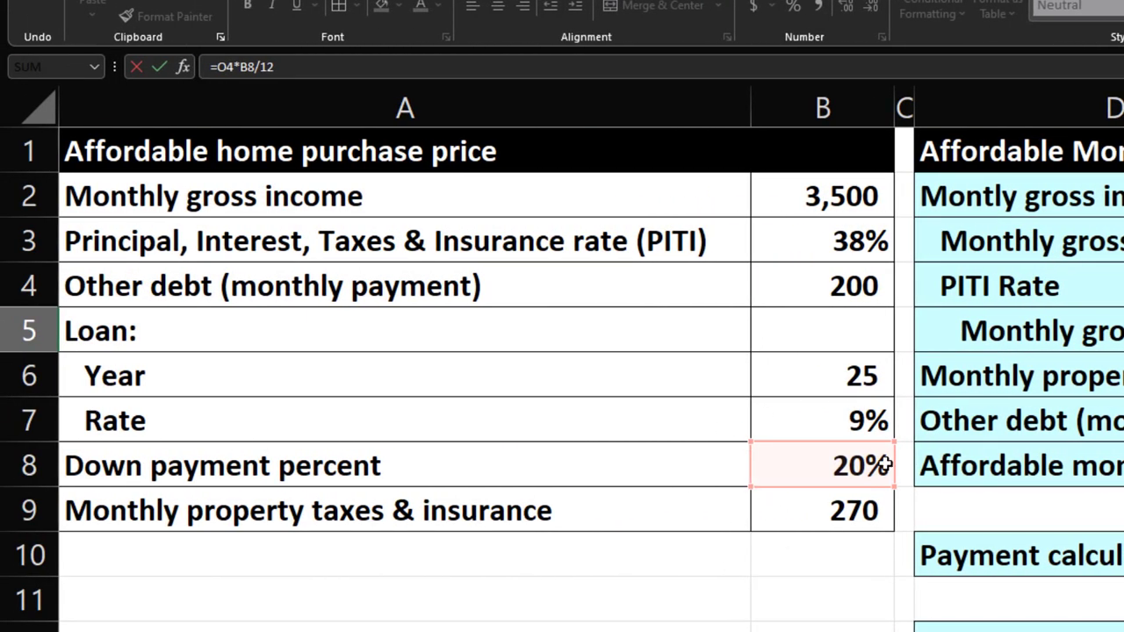
{"action": "scroll", "coordinate": [882, 466], "scroll_direction": "right", "scroll_amount": 10}
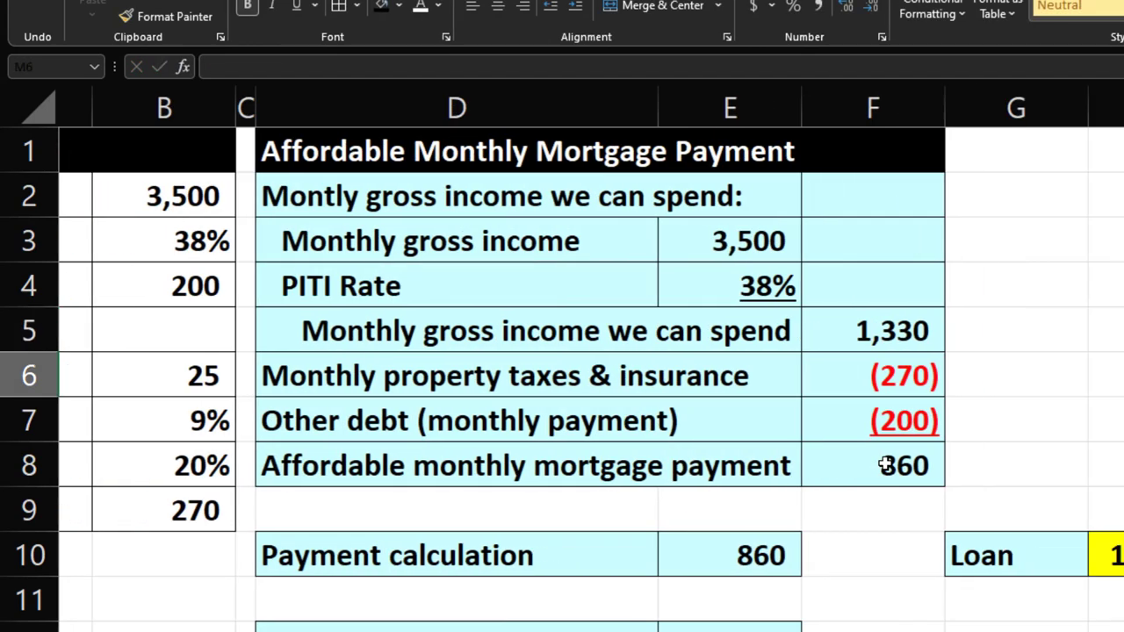
{"action": "key", "text": "Return"}
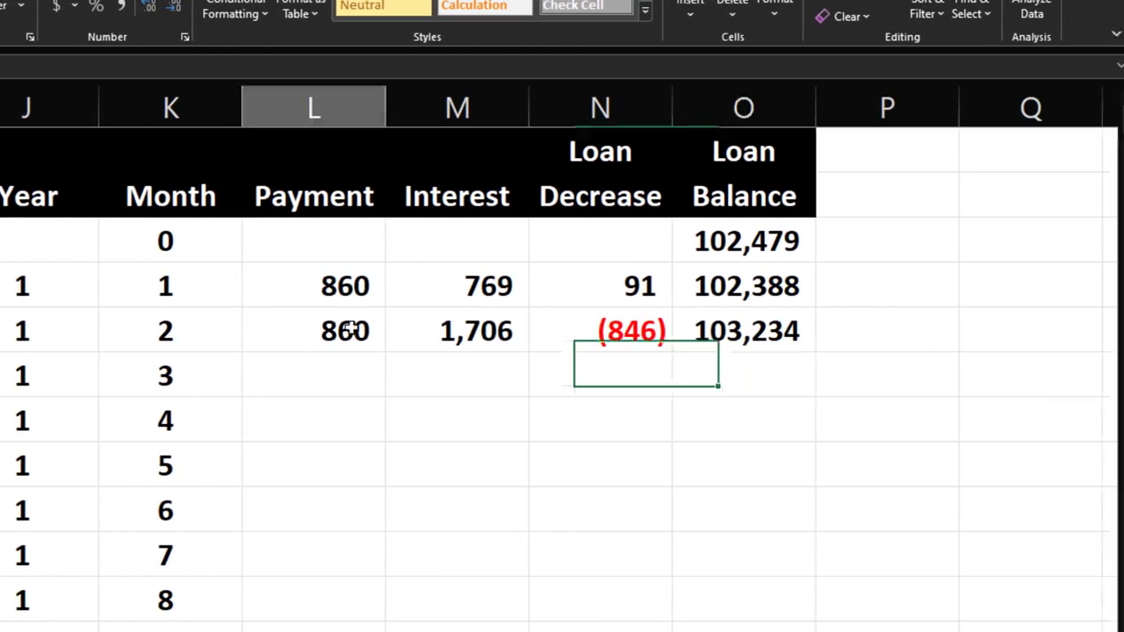
Clear the copied month 2 formulas from cells L5:O5
{"action": "left_click_drag", "start_coordinate": [299, 330], "coordinate": [672, 329]}
{"action": "key", "text": "Delete"}
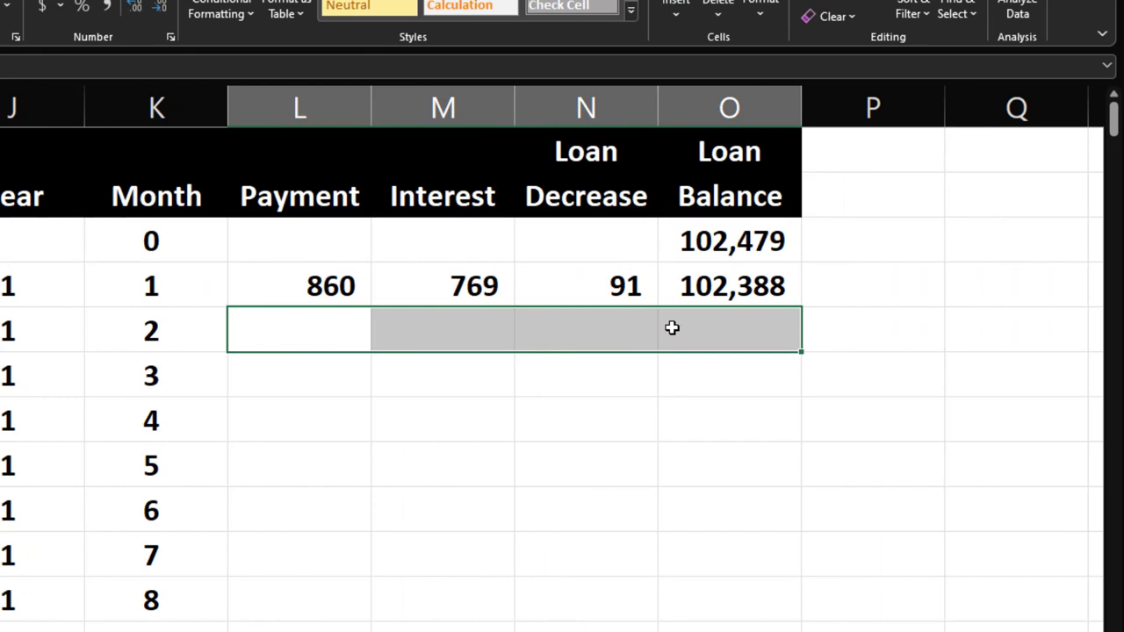
Make the rate reference absolute in the month 1 interest formula so M4 reads =O3*$B$7/12
{"action": "double_click", "coordinate": [484, 291]}
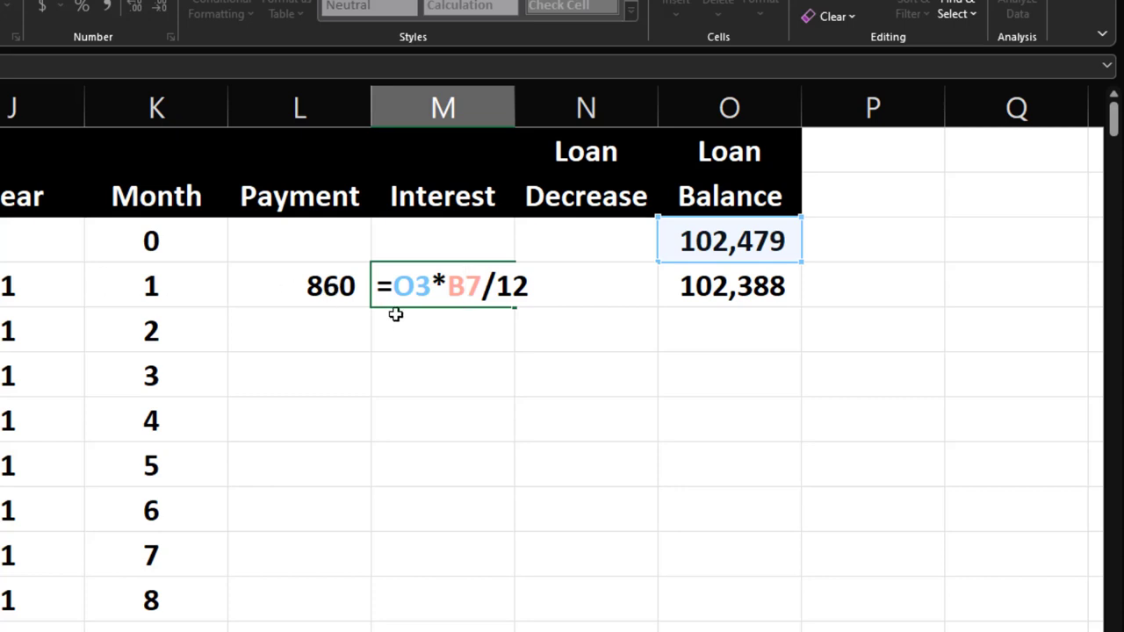
{"action": "key", "text": "F4"}
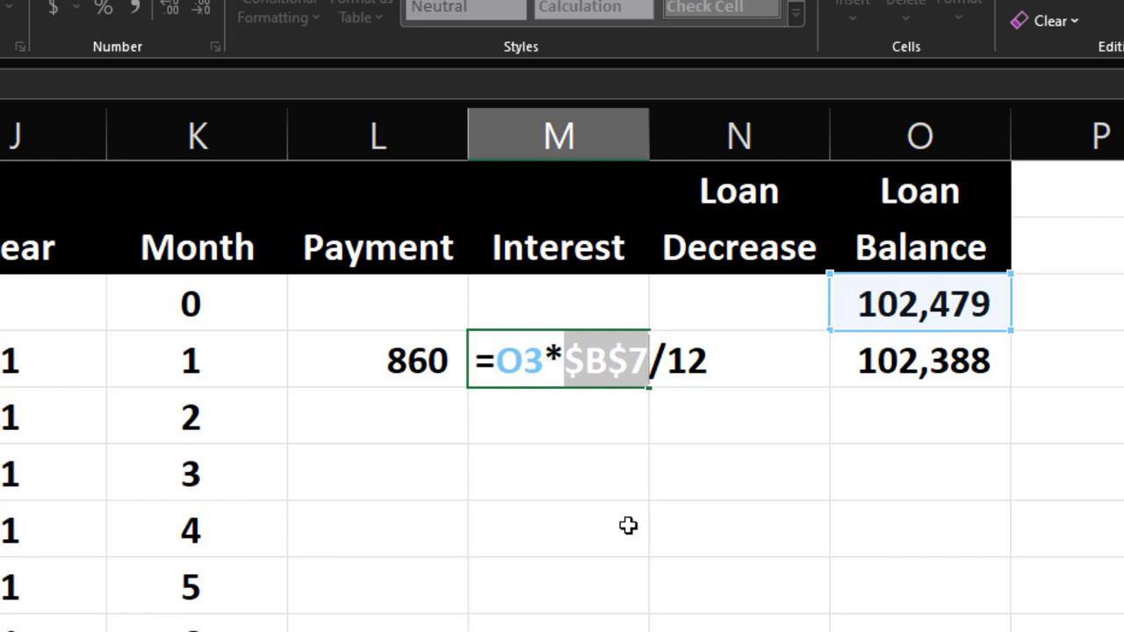
{"action": "key", "text": "Return"}
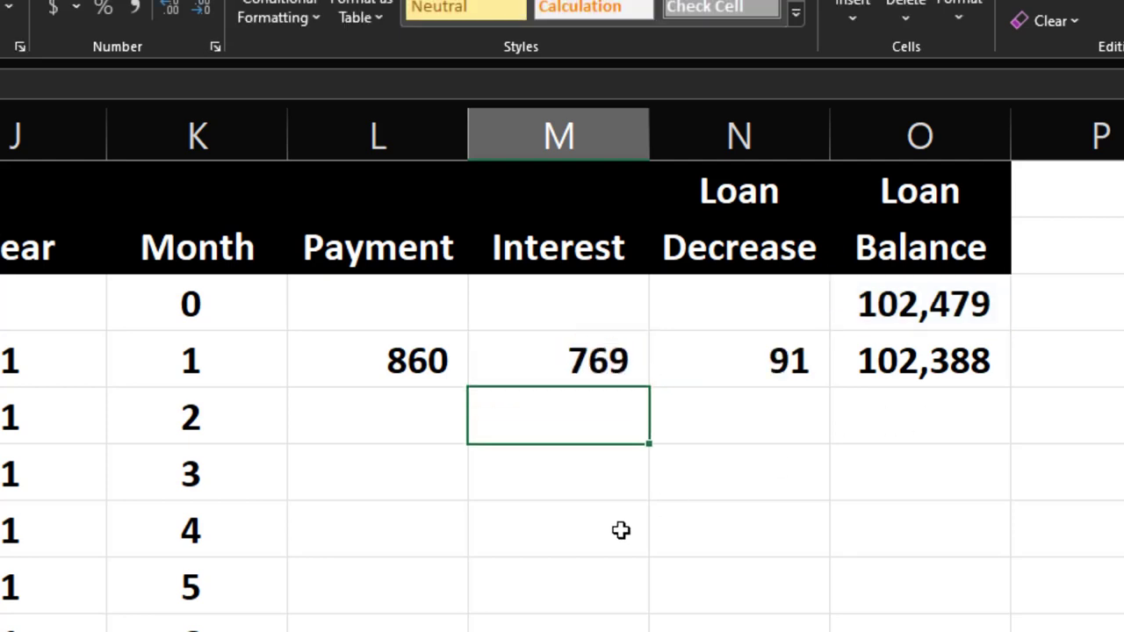
Check the references in the month 1 loan decrease and loan balance formulas in N4 and O4
{"action": "double_click", "coordinate": [756, 361]}
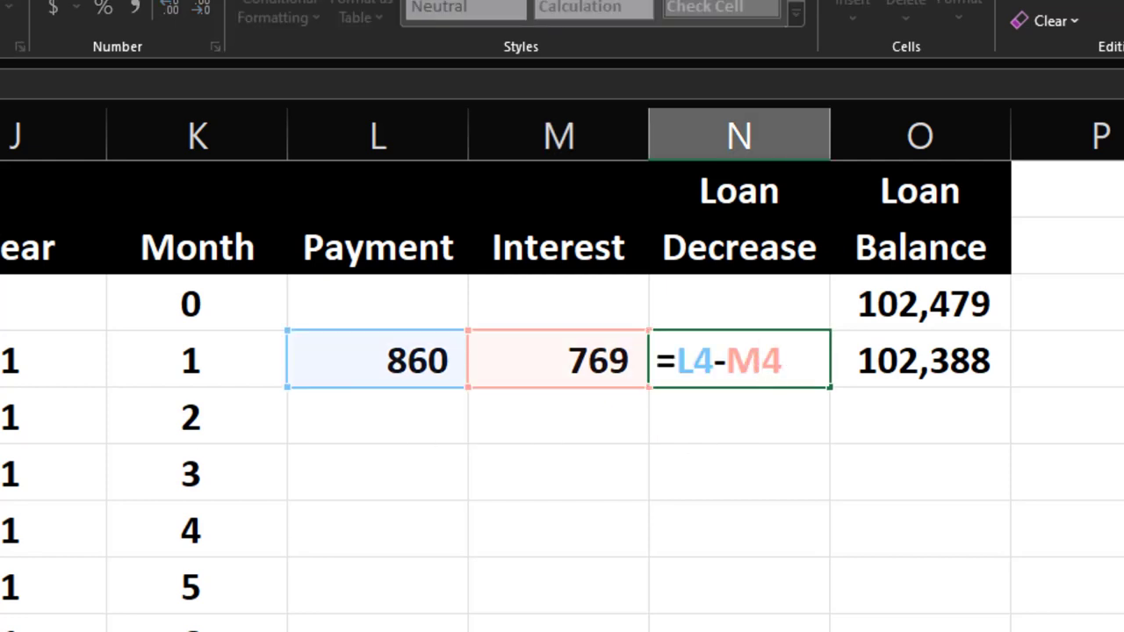
{"action": "key", "text": "Return"}
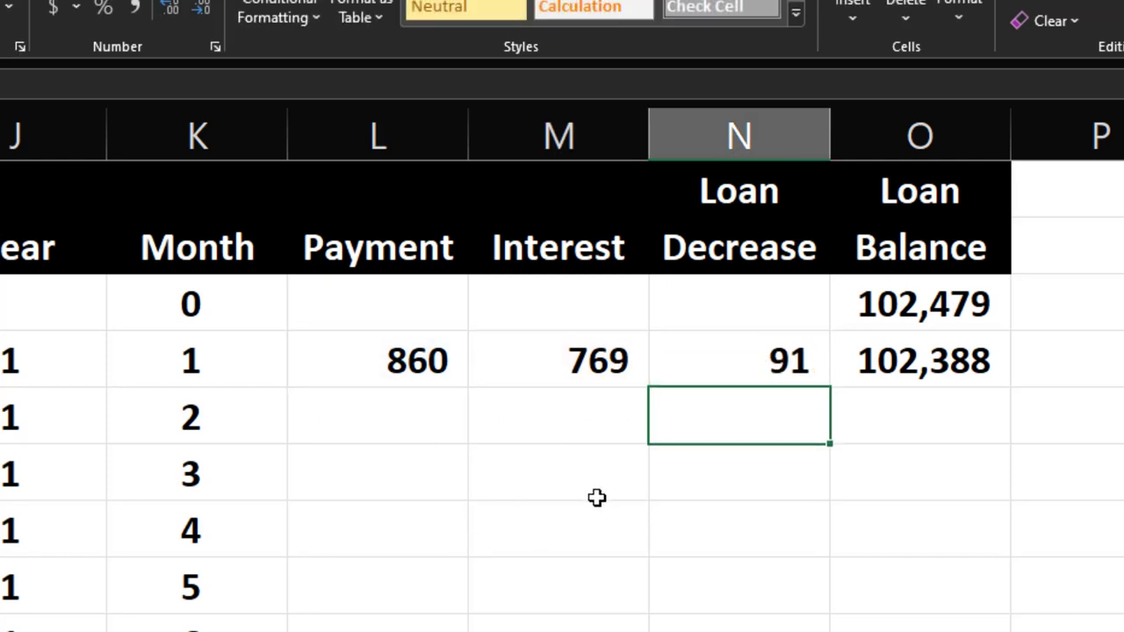
{"action": "double_click", "coordinate": [889, 367]}
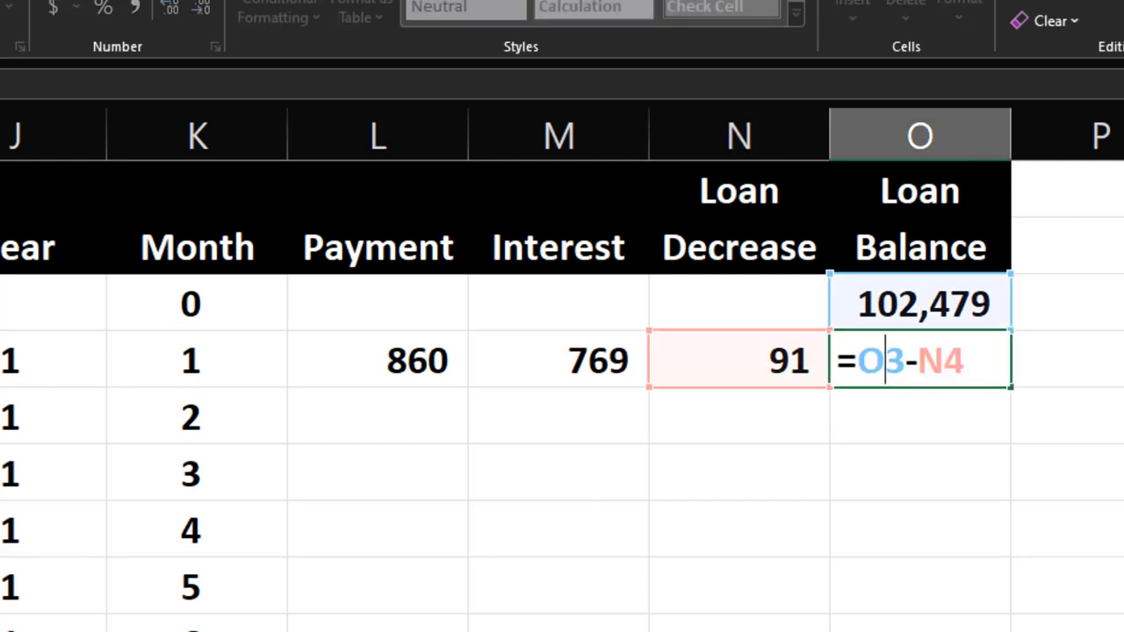
{"action": "key", "text": "Return"}
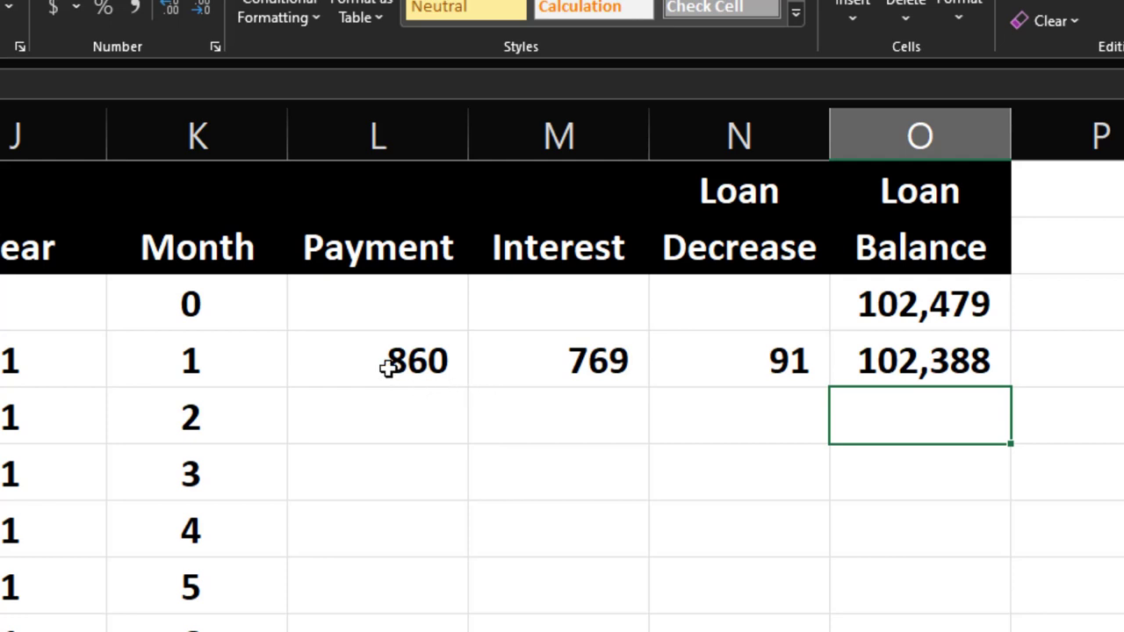
Fill the month 1 formulas in L4:O4 down through month 300 and check the final loan balance in O303
{"action": "left_click_drag", "start_coordinate": [386, 363], "coordinate": [881, 363]}
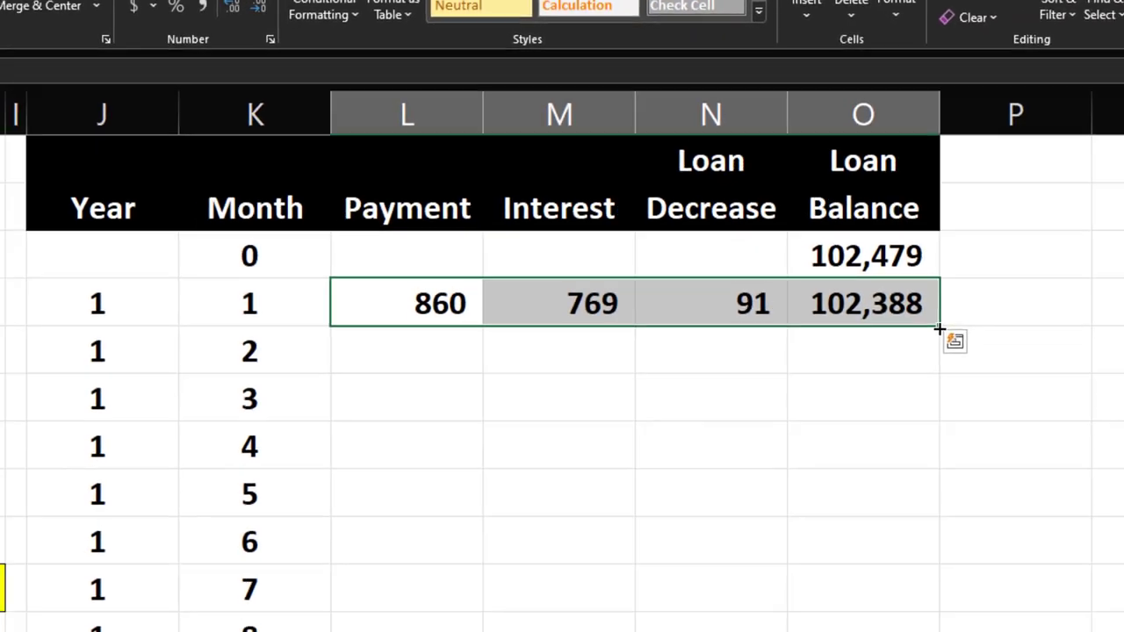
{"action": "double_click", "coordinate": [1010, 390]}
{"action": "scroll", "coordinate": [755, 351], "scroll_direction": "down", "scroll_amount": 11}
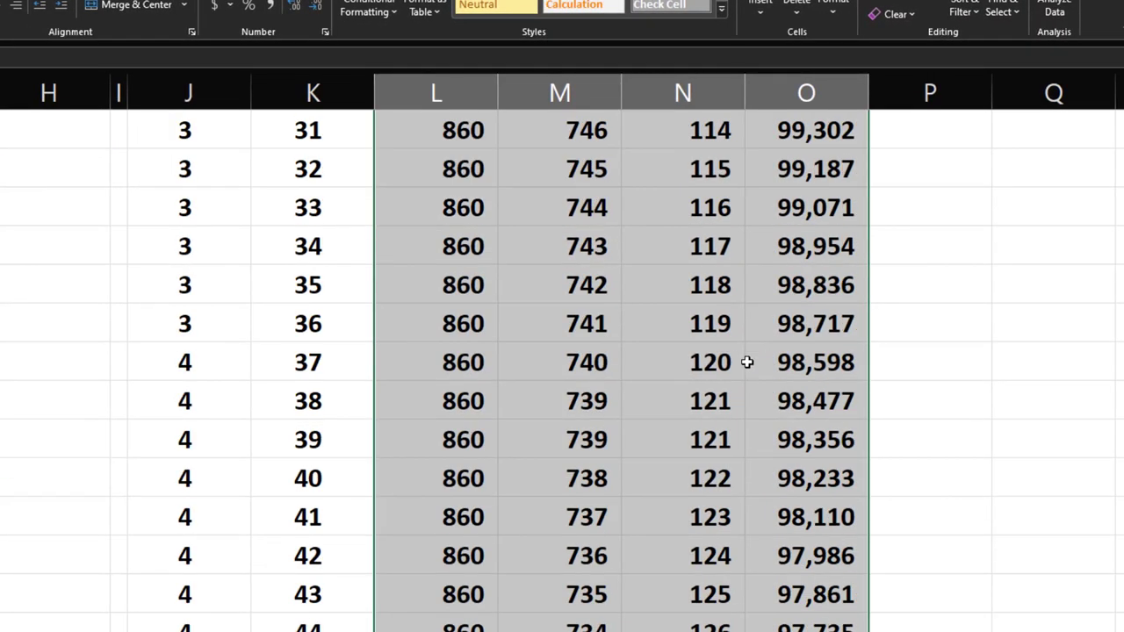
{"action": "scroll", "coordinate": [746, 362], "scroll_direction": "down", "scroll_amount": 20}
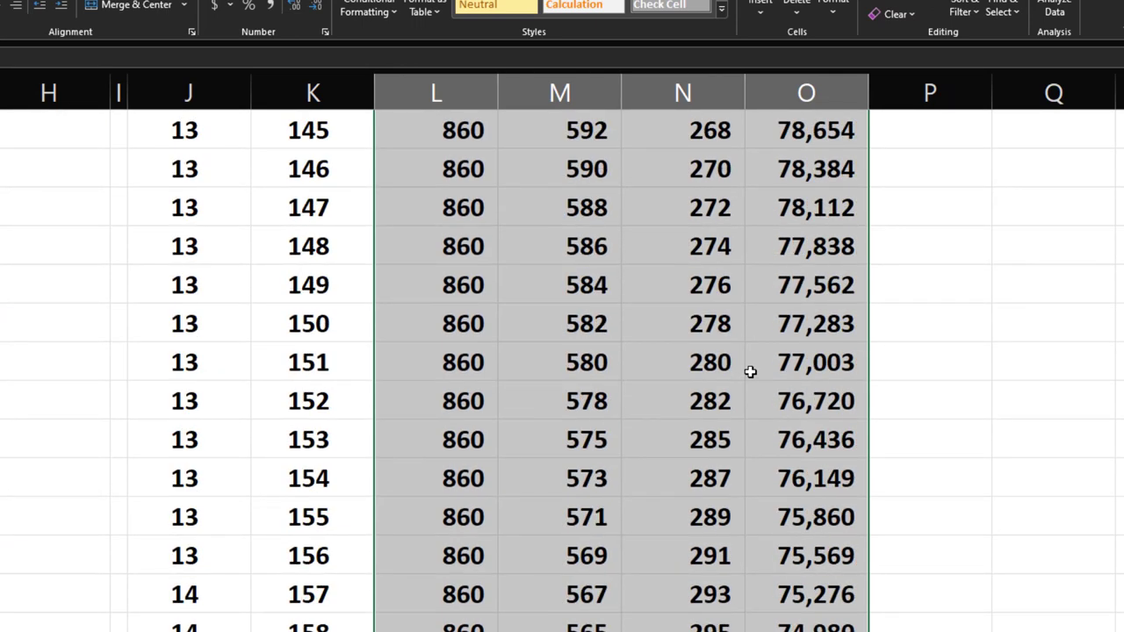
{"action": "scroll", "coordinate": [751, 371], "scroll_direction": "down", "scroll_amount": 20}
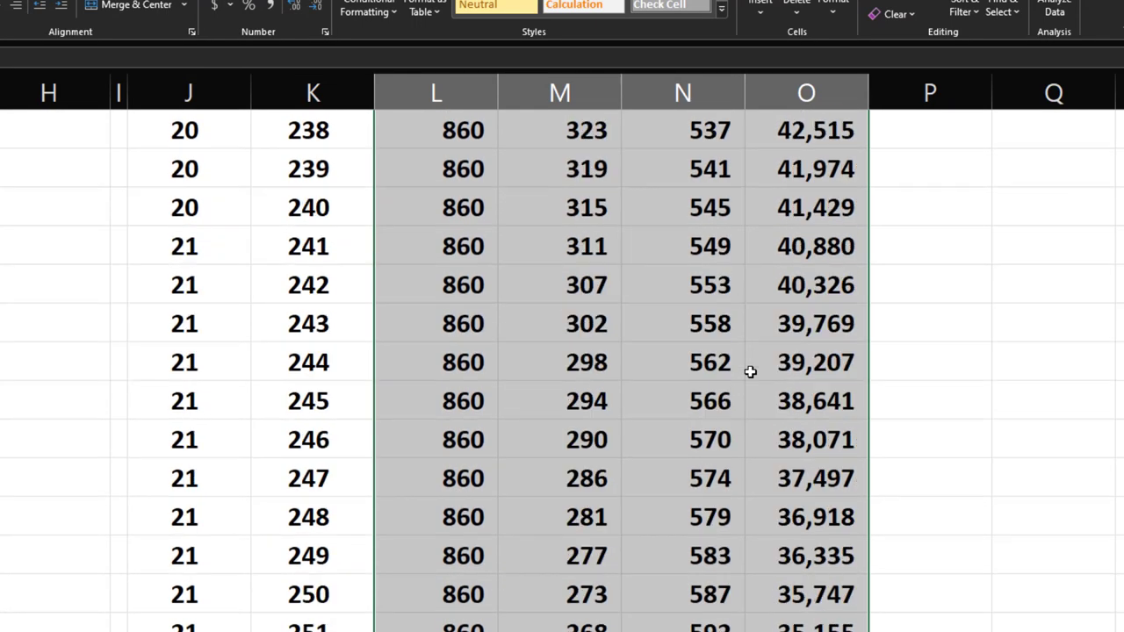
{"action": "scroll", "coordinate": [751, 371], "scroll_direction": "down", "scroll_amount": 20}
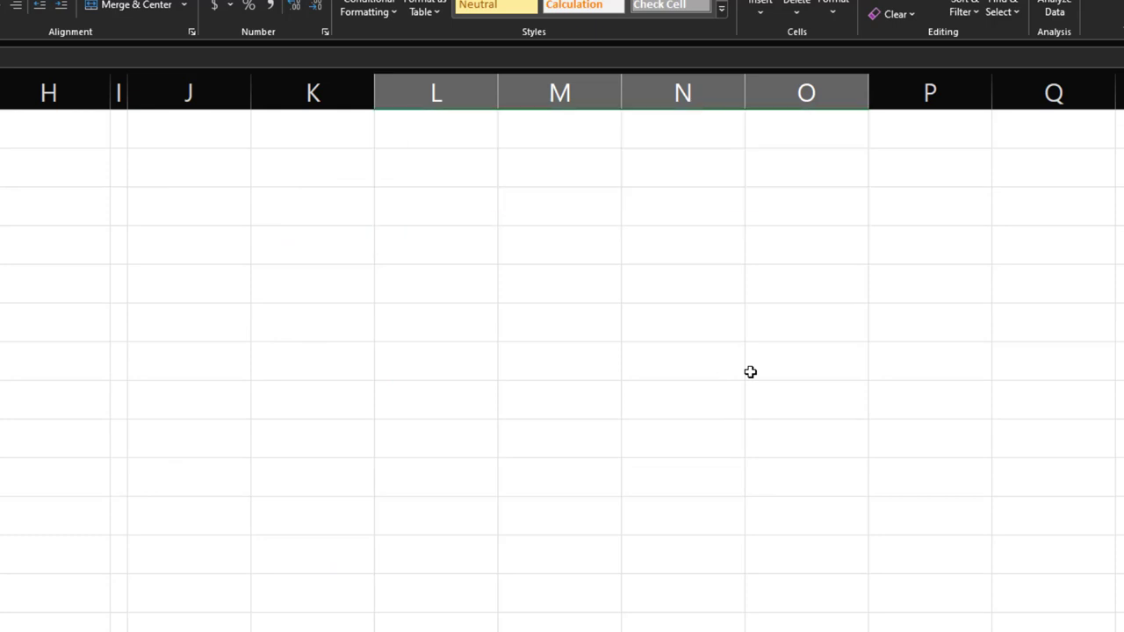
{"action": "scroll", "coordinate": [750, 372], "scroll_direction": "up", "scroll_amount": 2}
{"action": "scroll", "coordinate": [749, 371], "scroll_direction": "up", "scroll_amount": 2}
{"action": "left_click", "coordinate": [788, 434]}
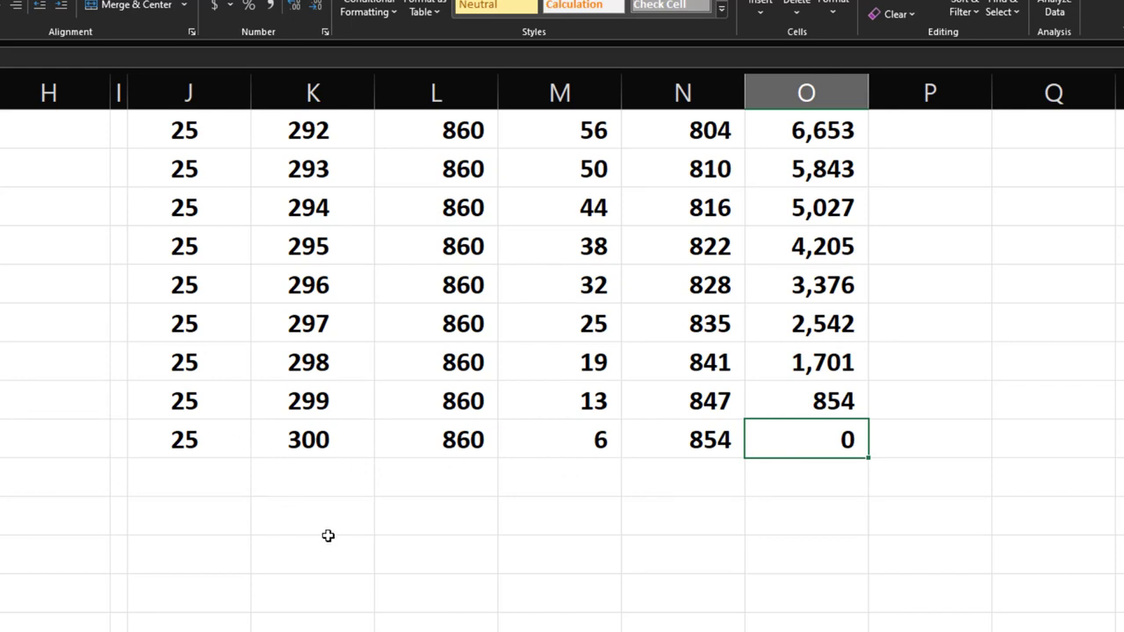
Switch to the browser loan calculator and compare its amortization schedule with the worksheet table
{"action": "left_click", "coordinate": [626, 617]}
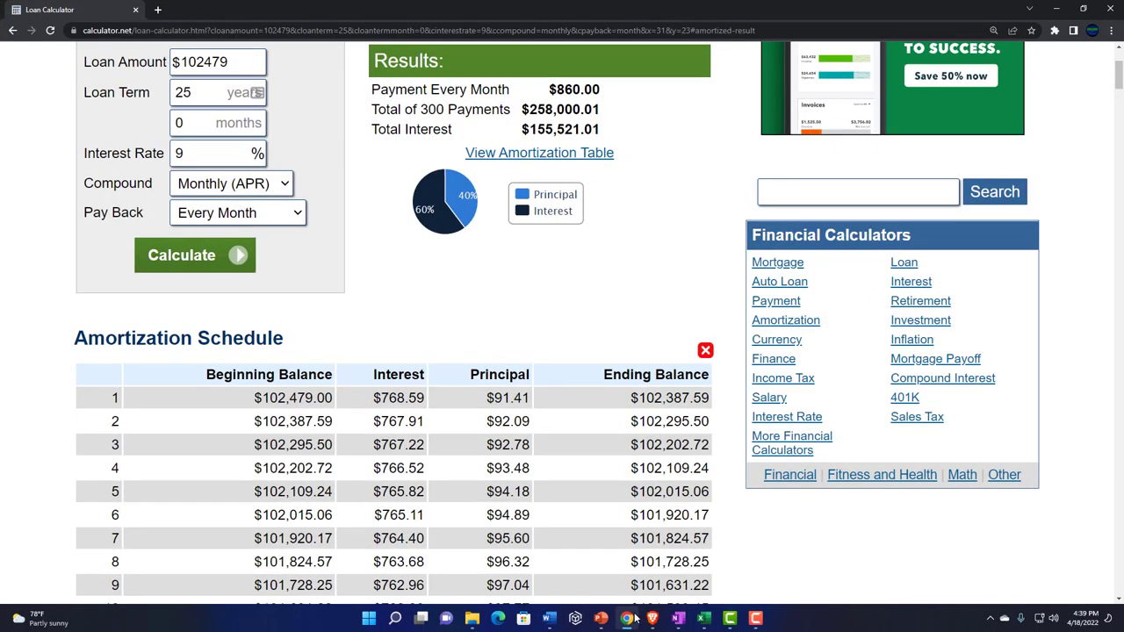
{"action": "left_click", "coordinate": [636, 619]}
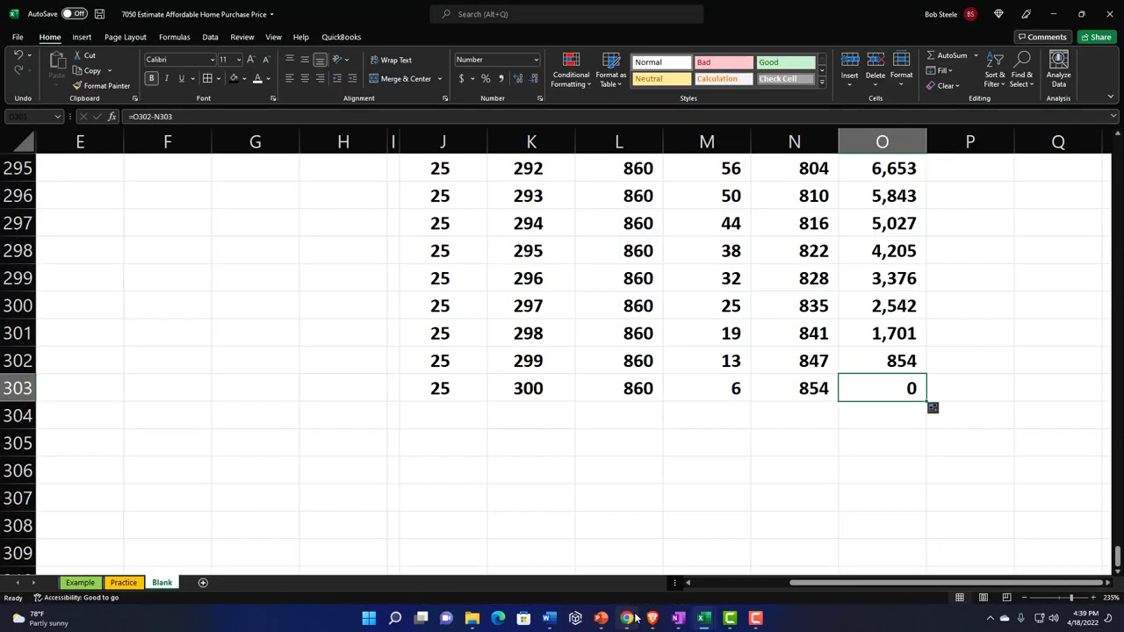
{"action": "left_click", "coordinate": [636, 619]}
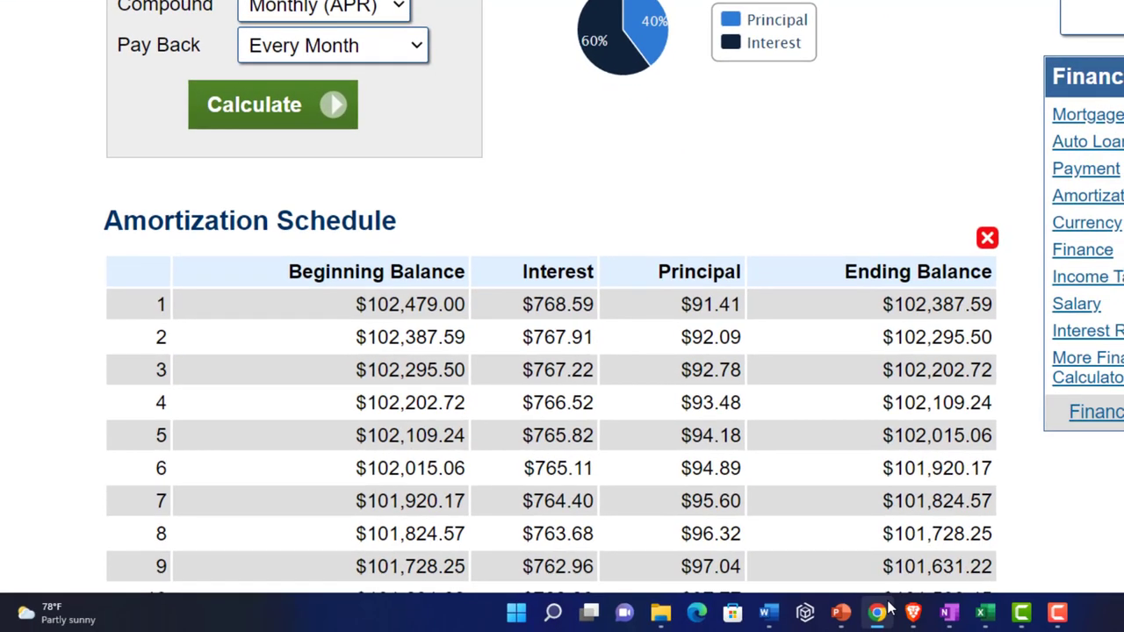
Switch back to the workbook and apply the recent light blue fill and borders to the table body J3:O303
{"action": "left_click", "coordinate": [985, 612]}
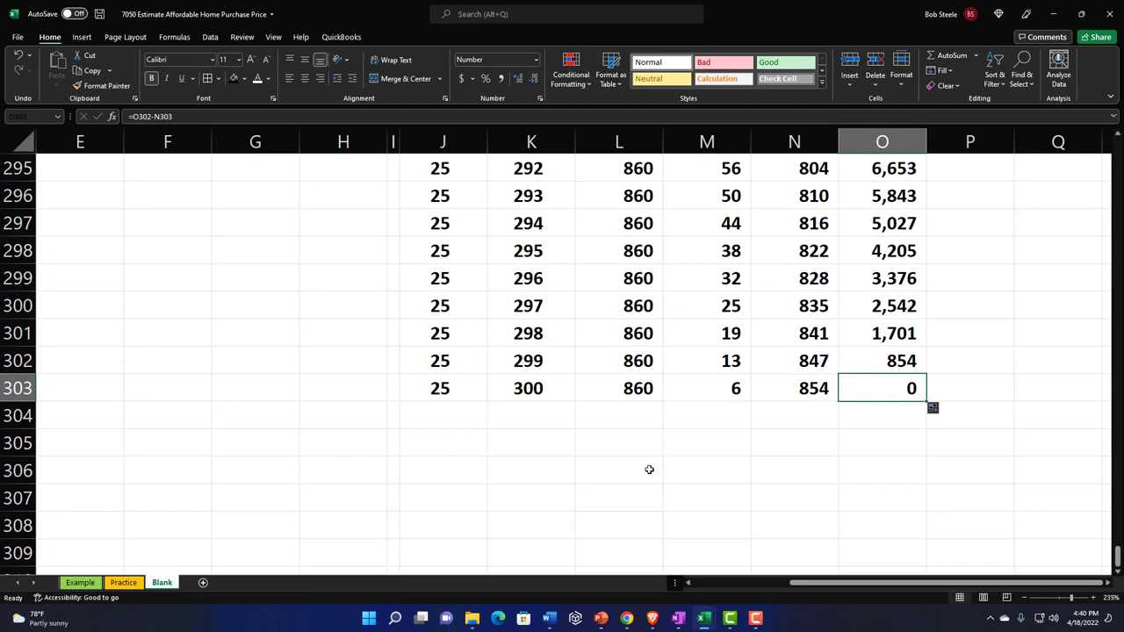
{"action": "left_click_drag", "start_coordinate": [460, 387], "coordinate": [857, 178]}
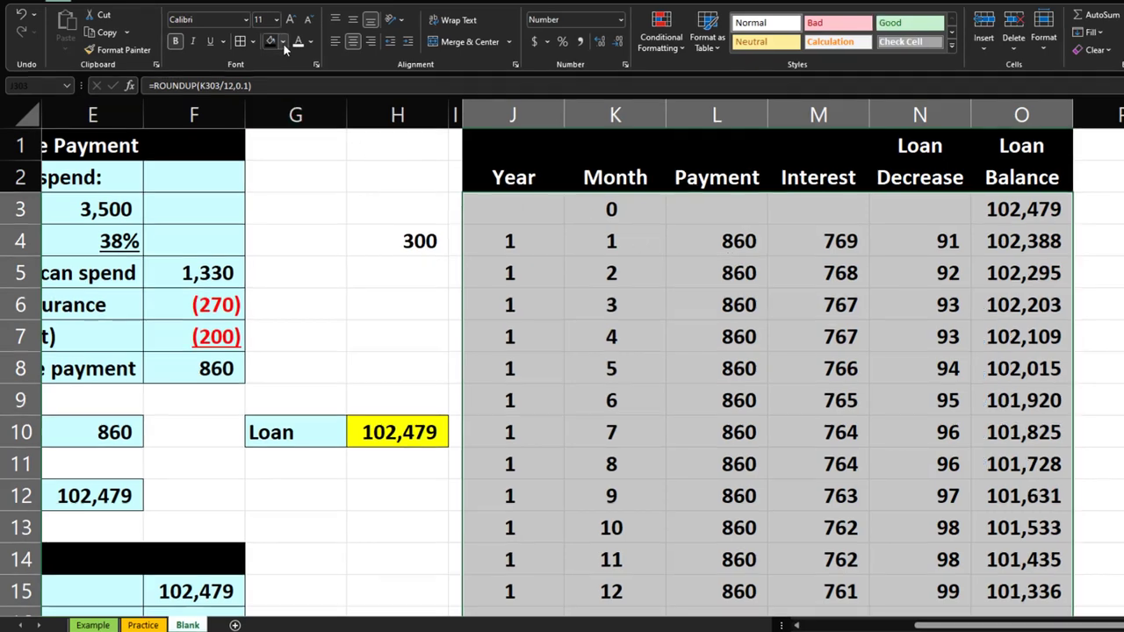
{"action": "left_click", "coordinate": [282, 42]}
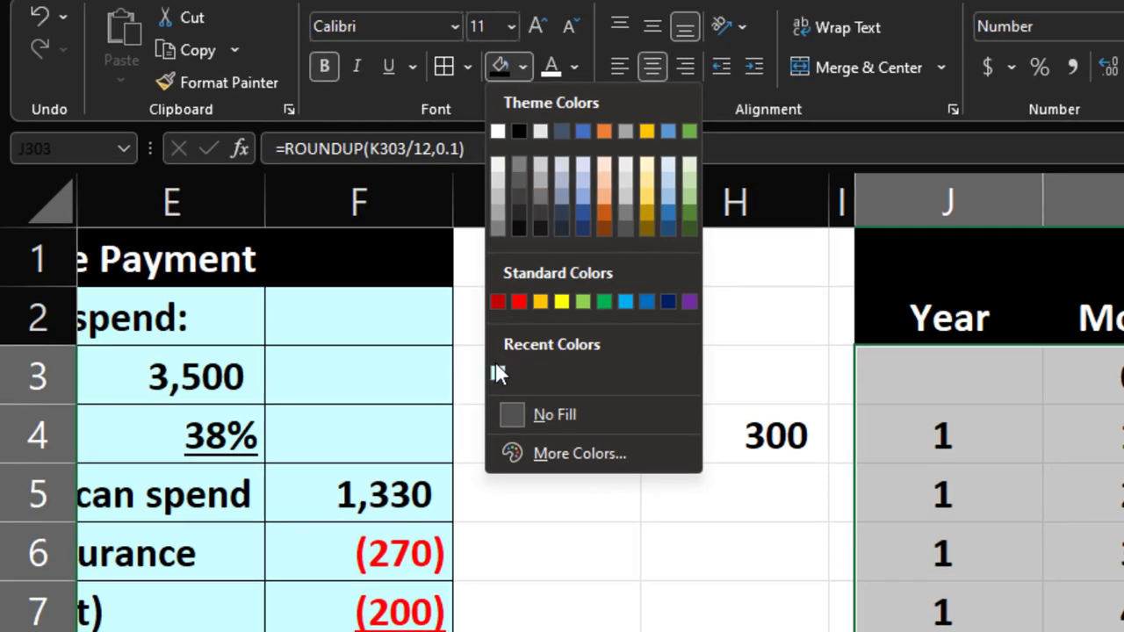
{"action": "left_click", "coordinate": [498, 376]}
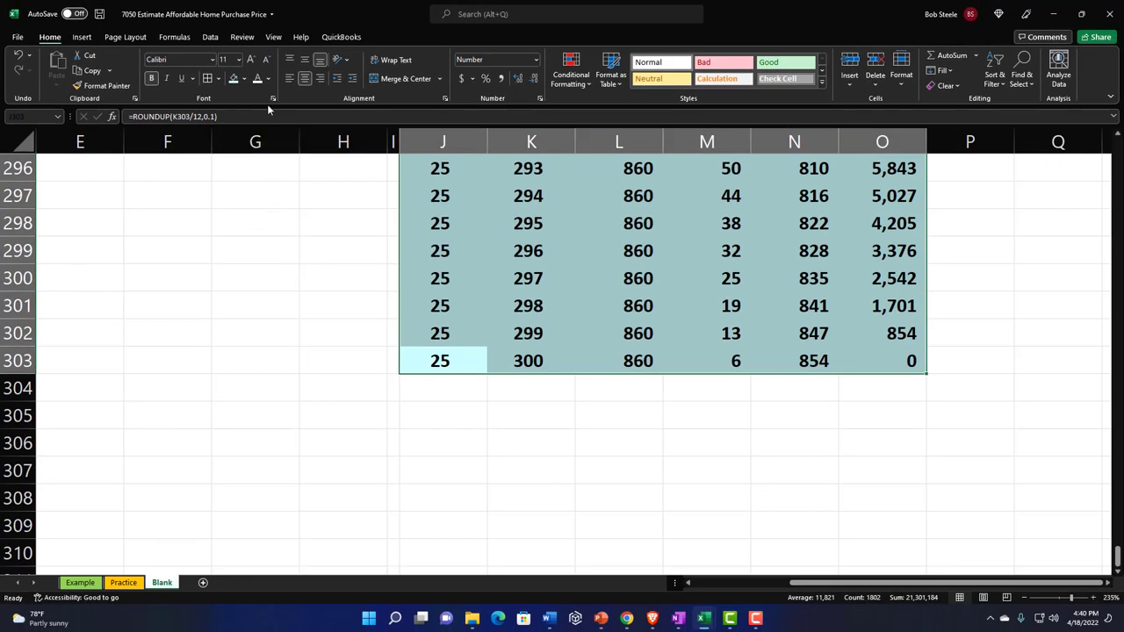
{"action": "left_click", "coordinate": [208, 78]}
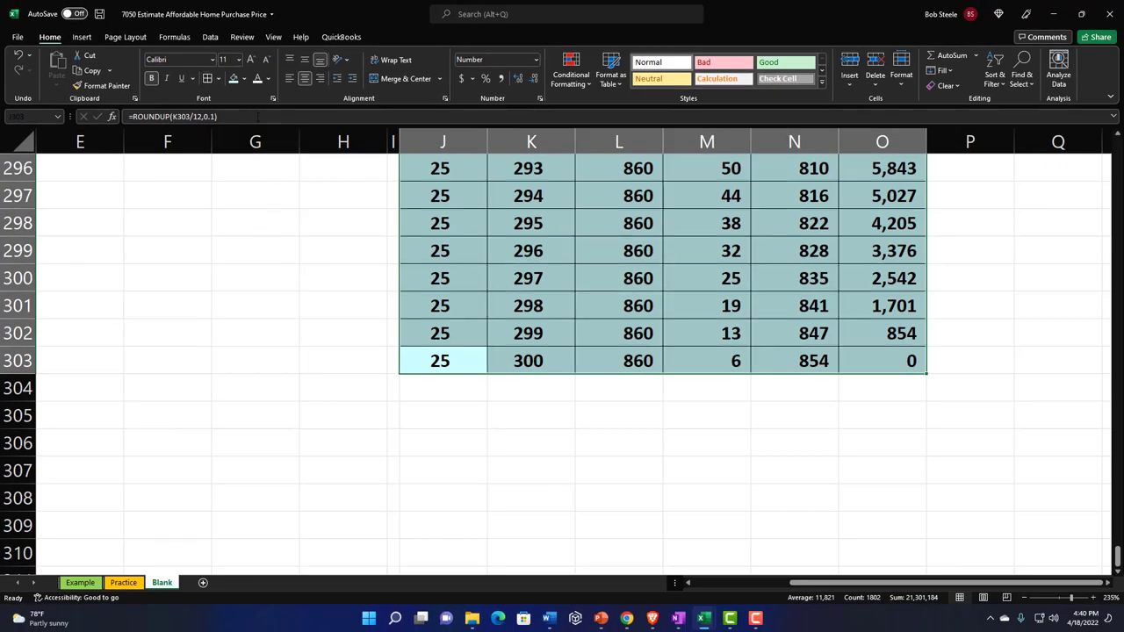
Narrow the Year and Month columns J:K, and slightly narrow the Payment through Loan Balance columns L:O
{"action": "left_click_drag", "start_coordinate": [1117, 556], "coordinate": [1115, 141]}
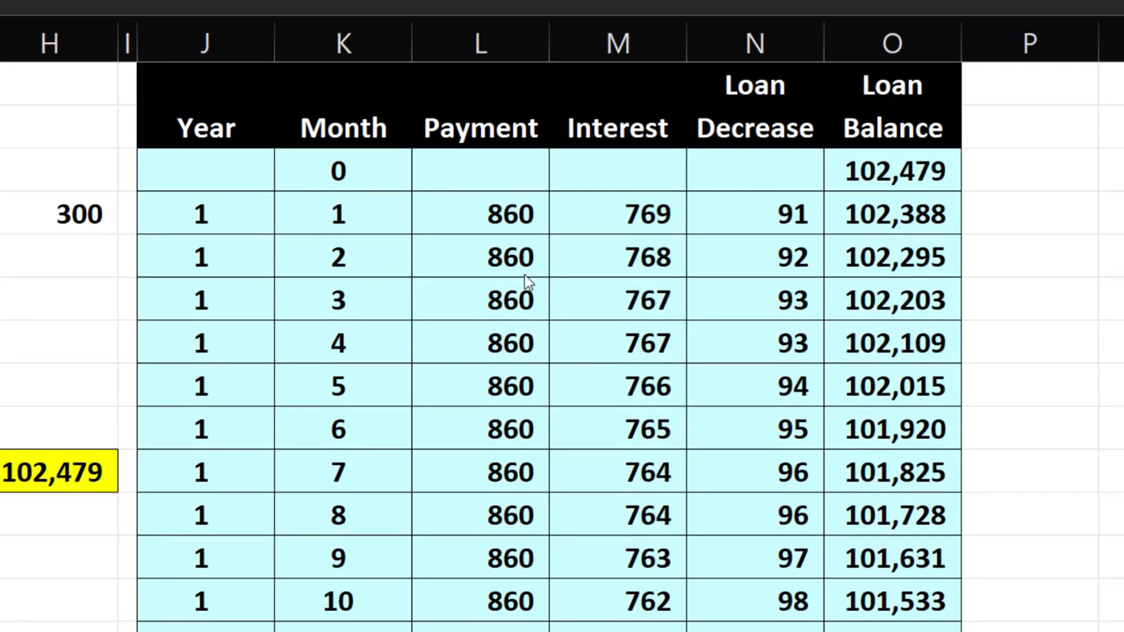
{"action": "left_click", "coordinate": [268, 50]}
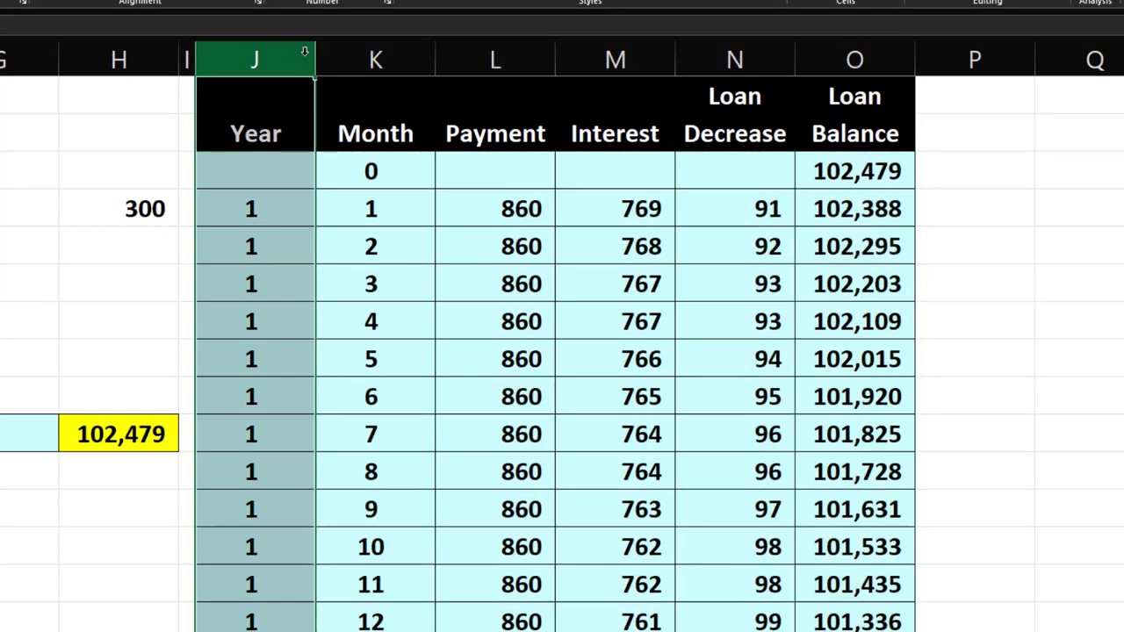
{"action": "left_click_drag", "start_coordinate": [317, 54], "coordinate": [373, 54]}
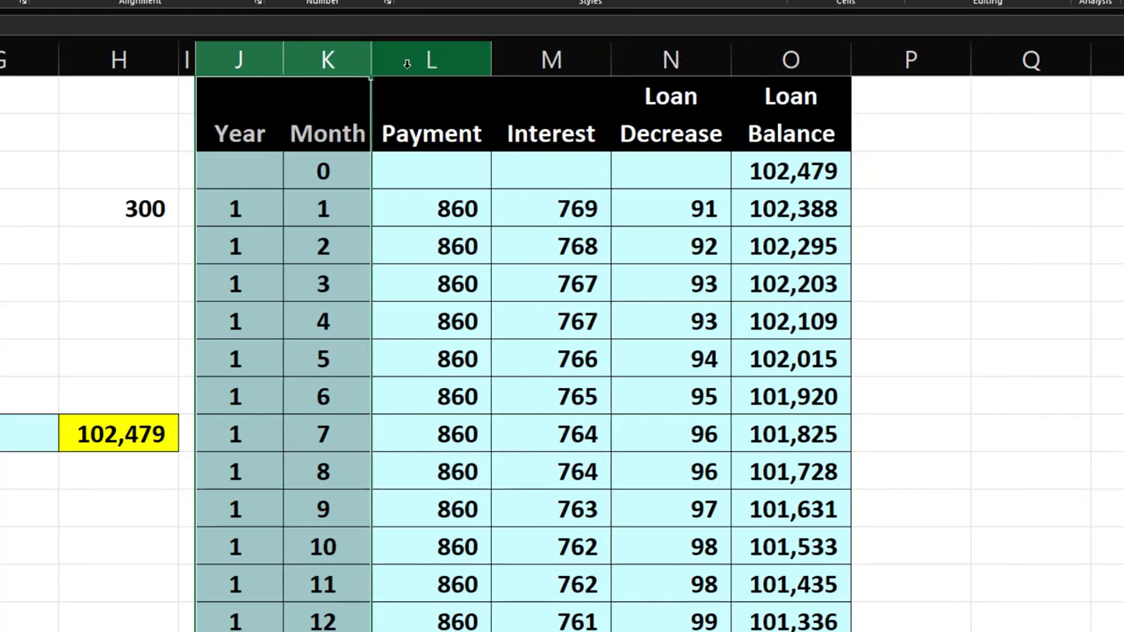
{"action": "left_click_drag", "start_coordinate": [441, 61], "coordinate": [725, 58]}
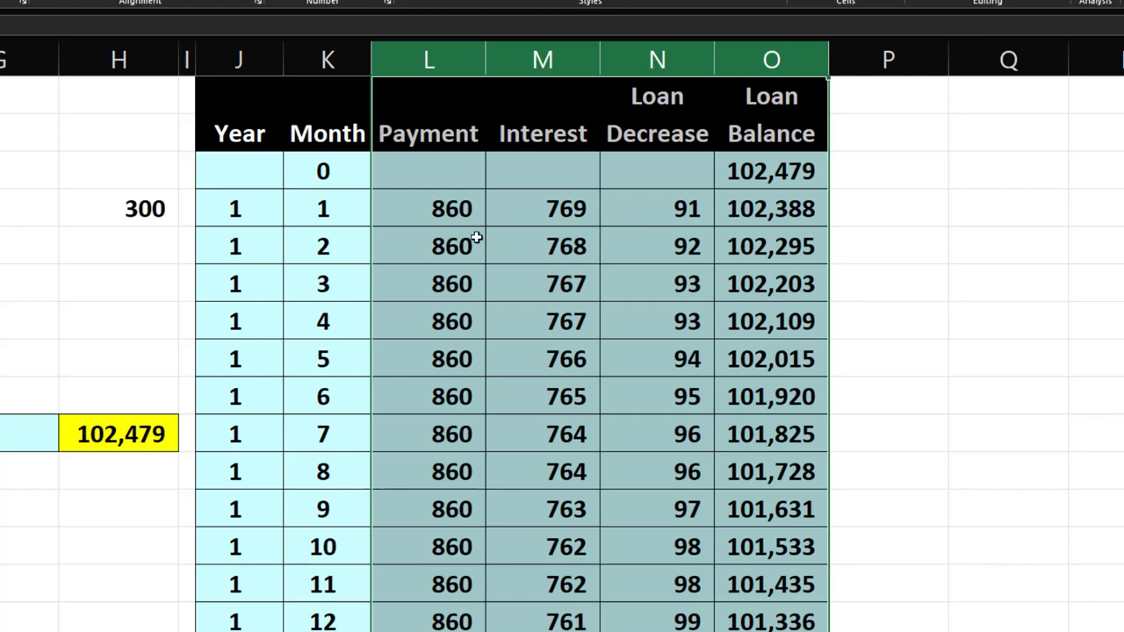
Examine how the payment, interest and loan decrease amounts develop over the first year and following months
{"action": "left_click_drag", "start_coordinate": [438, 209], "coordinate": [446, 620]}
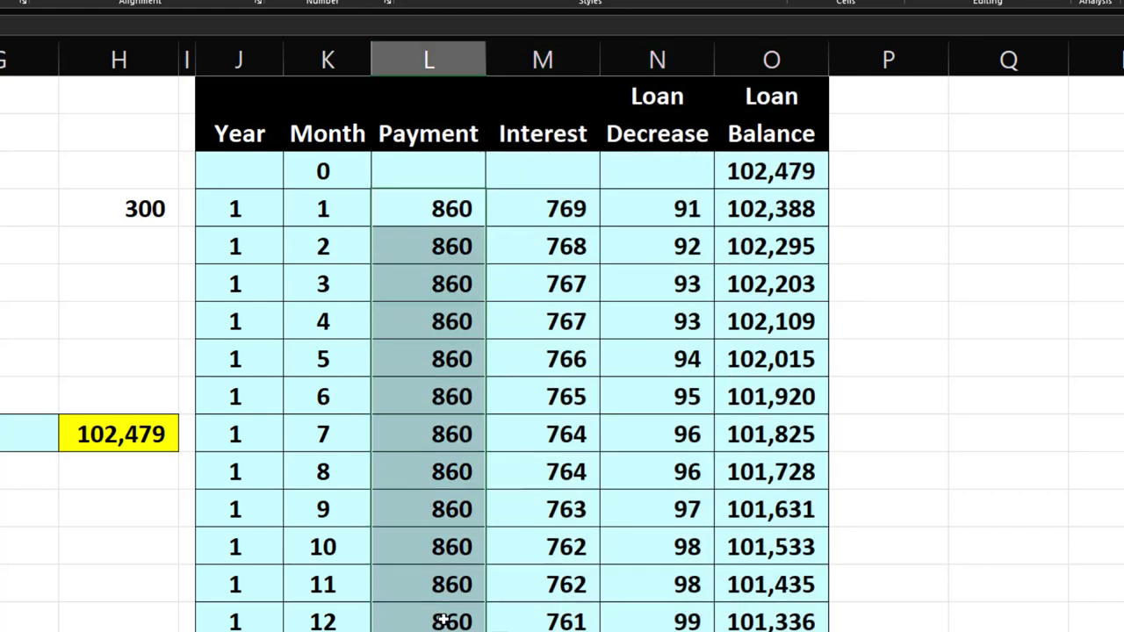
{"action": "scroll", "coordinate": [436, 490], "scroll_direction": "down", "scroll_amount": 1}
{"action": "left_click_drag", "start_coordinate": [422, 95], "coordinate": [430, 490]}
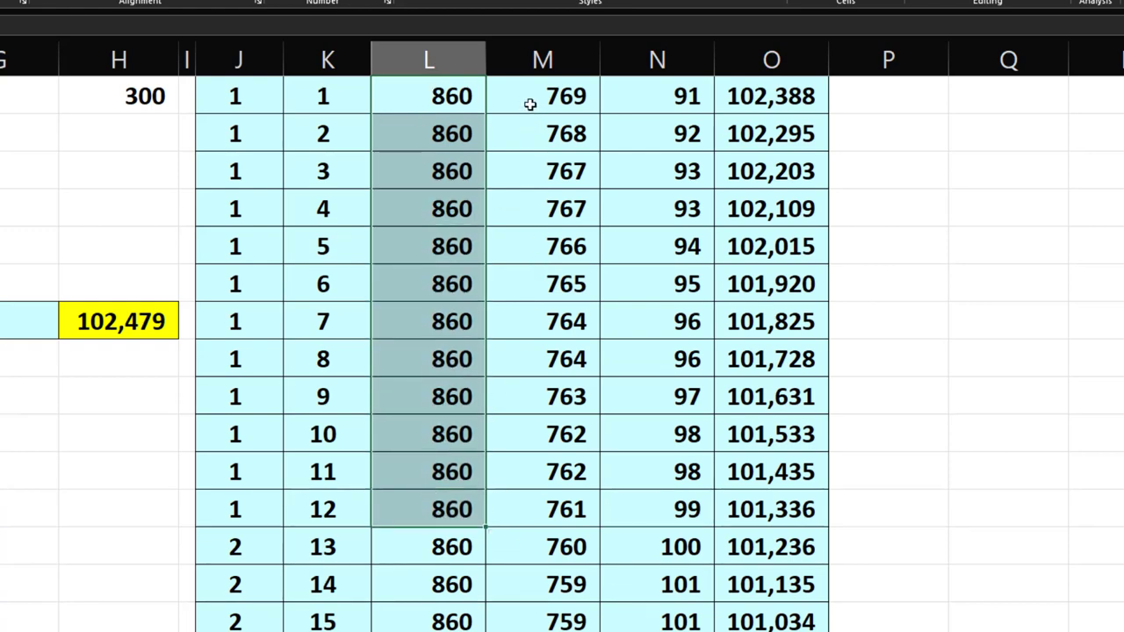
{"action": "left_click_drag", "start_coordinate": [531, 105], "coordinate": [527, 489]}
{"action": "scroll", "coordinate": [526, 488], "scroll_direction": "up", "scroll_amount": 3}
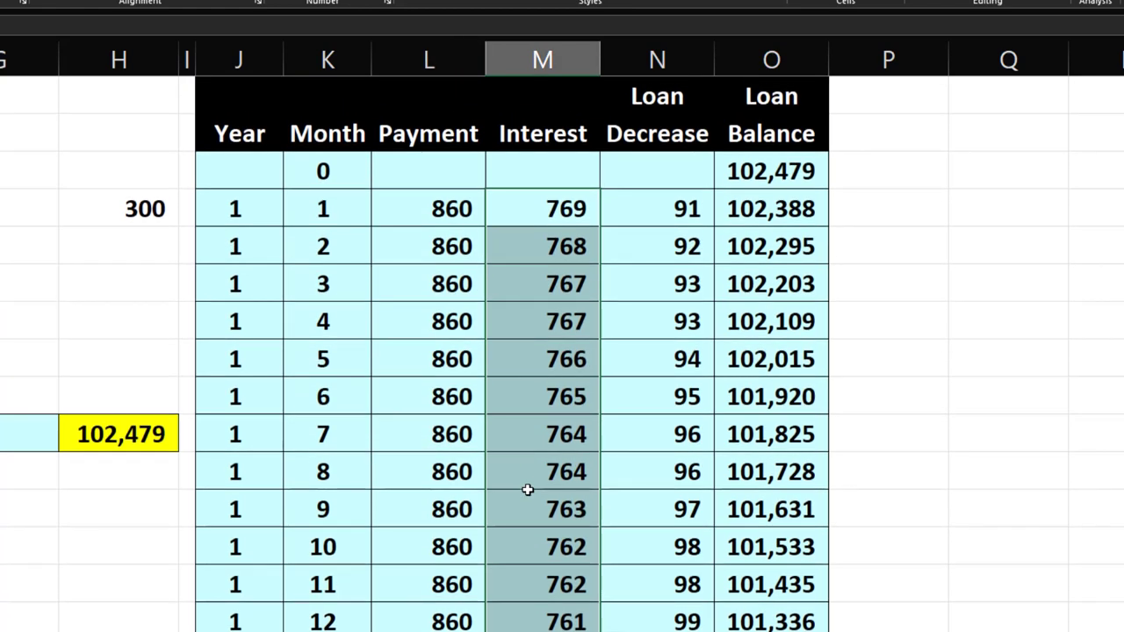
{"action": "scroll", "coordinate": [527, 488], "scroll_direction": "down", "scroll_amount": 3}
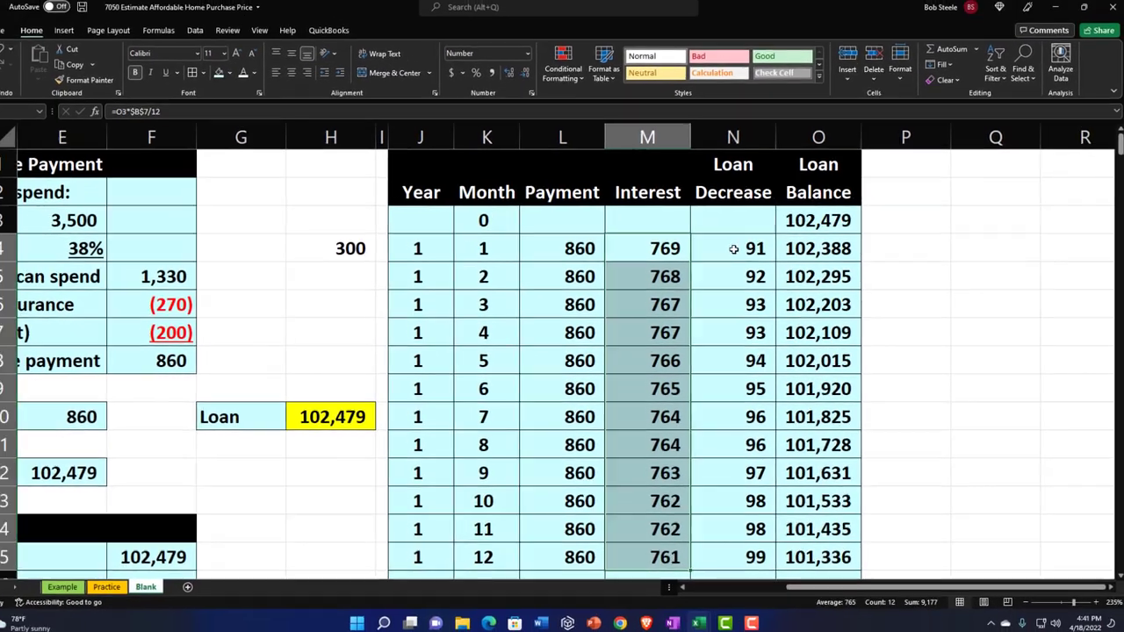
{"action": "left_click_drag", "start_coordinate": [647, 95], "coordinate": [648, 323]}
{"action": "left_click_drag", "start_coordinate": [729, 416], "coordinate": [722, 542]}
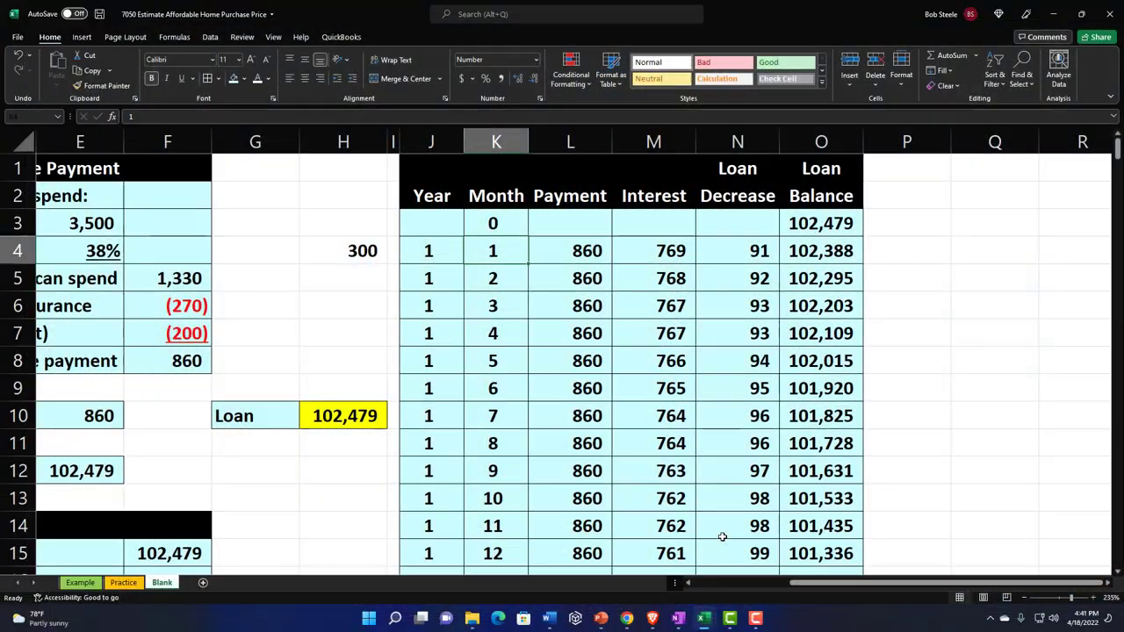
Review the affordable mortgage payment, affordable home purchase and check sections in columns D to F
{"action": "key", "text": "Left"}
{"action": "key", "text": "Left"}
{"action": "key", "text": "Left"}
{"action": "key", "text": "Left"}
{"action": "key", "text": "Left"}
{"action": "key", "text": "Left"}
{"action": "key", "text": "Left"}
{"action": "key", "text": "Left"}
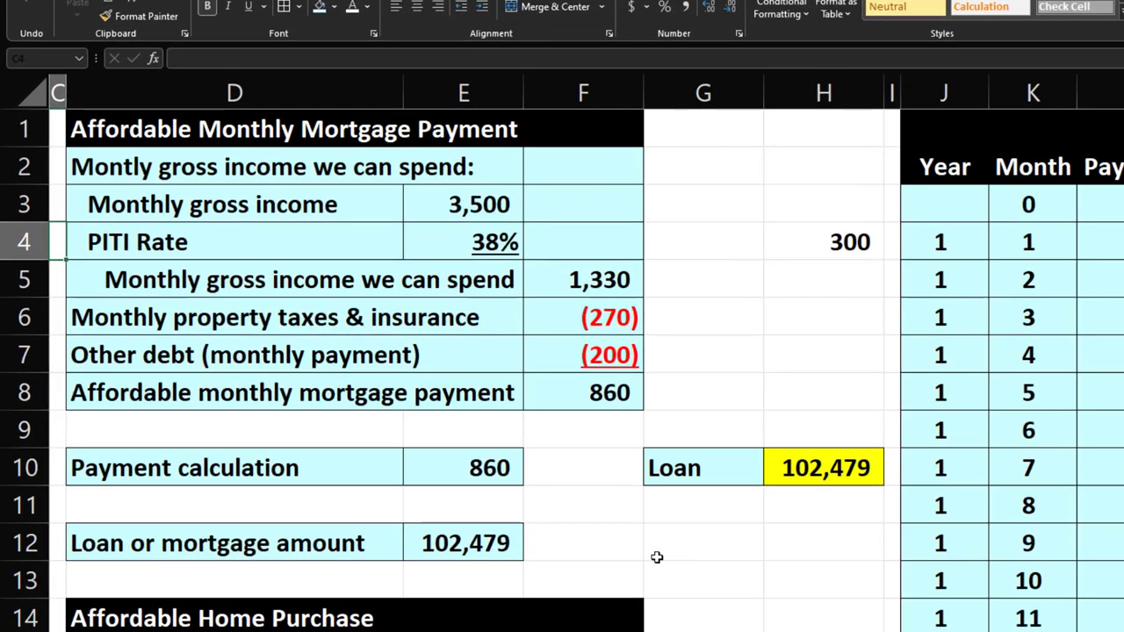
{"action": "scroll", "coordinate": [656, 556], "scroll_direction": "down", "scroll_amount": 4}
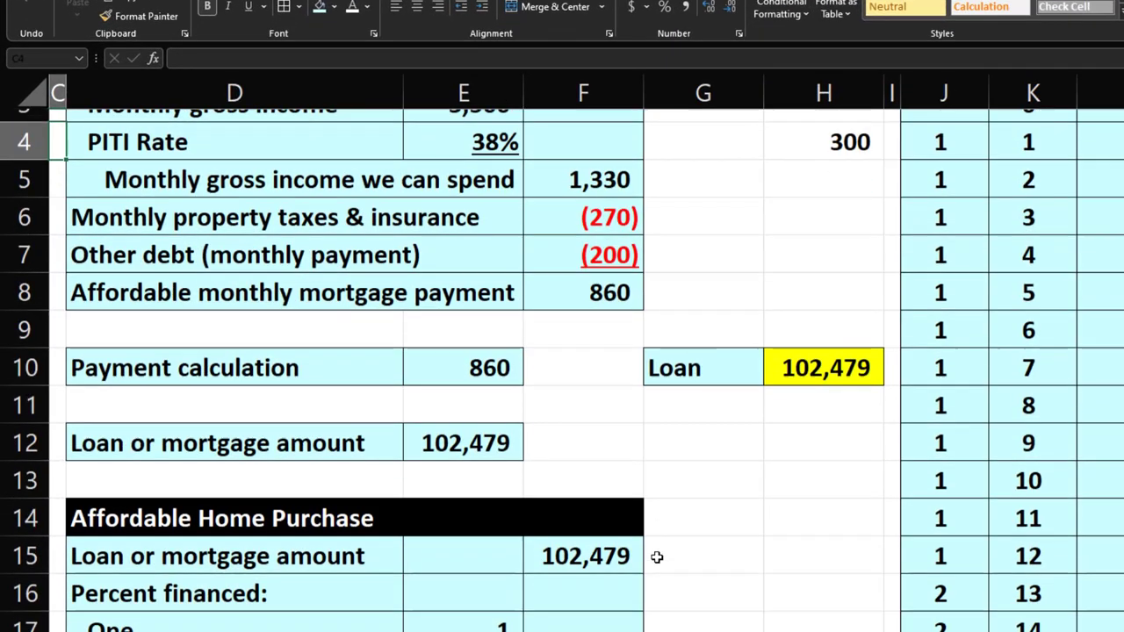
{"action": "scroll", "coordinate": [657, 556], "scroll_direction": "down", "scroll_amount": 1}
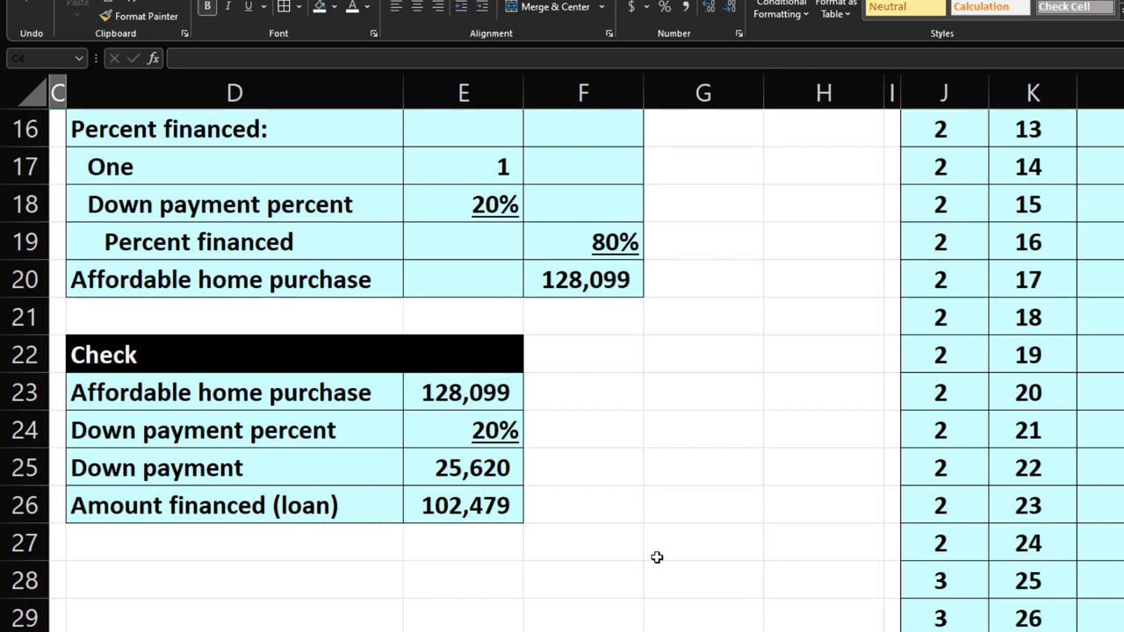
{"action": "scroll", "coordinate": [656, 557], "scroll_direction": "up", "scroll_amount": 5}
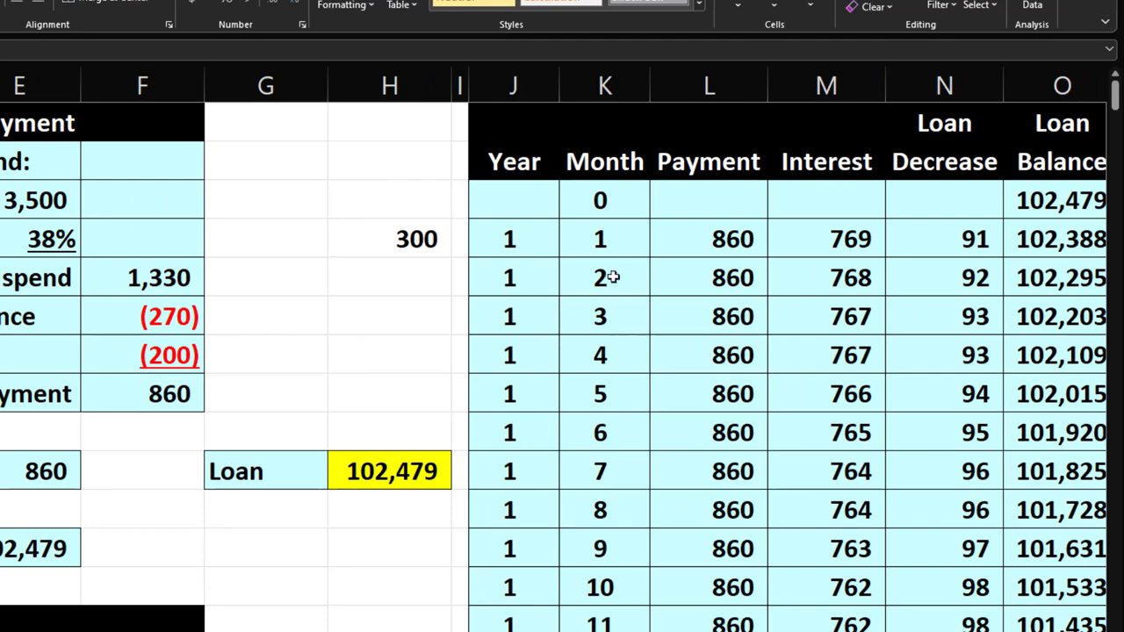
Copy the formatting and narrow width of spacer column I onto column P with Format Painter
{"action": "left_click", "coordinate": [1033, 268]}
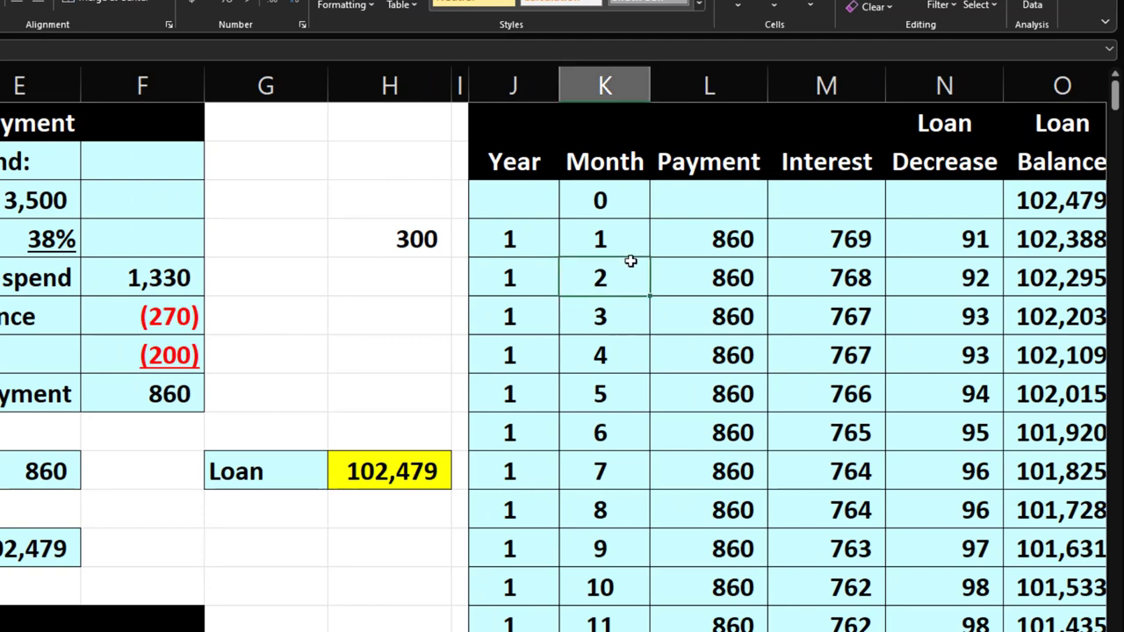
{"action": "key", "text": "Right"}
{"action": "key", "text": "Right"}
{"action": "key", "text": "Right"}
{"action": "key", "text": "Right"}
{"action": "key", "text": "Right"}
{"action": "key", "text": "Right"}
{"action": "key", "text": "Right"}
{"action": "key", "text": "Right"}
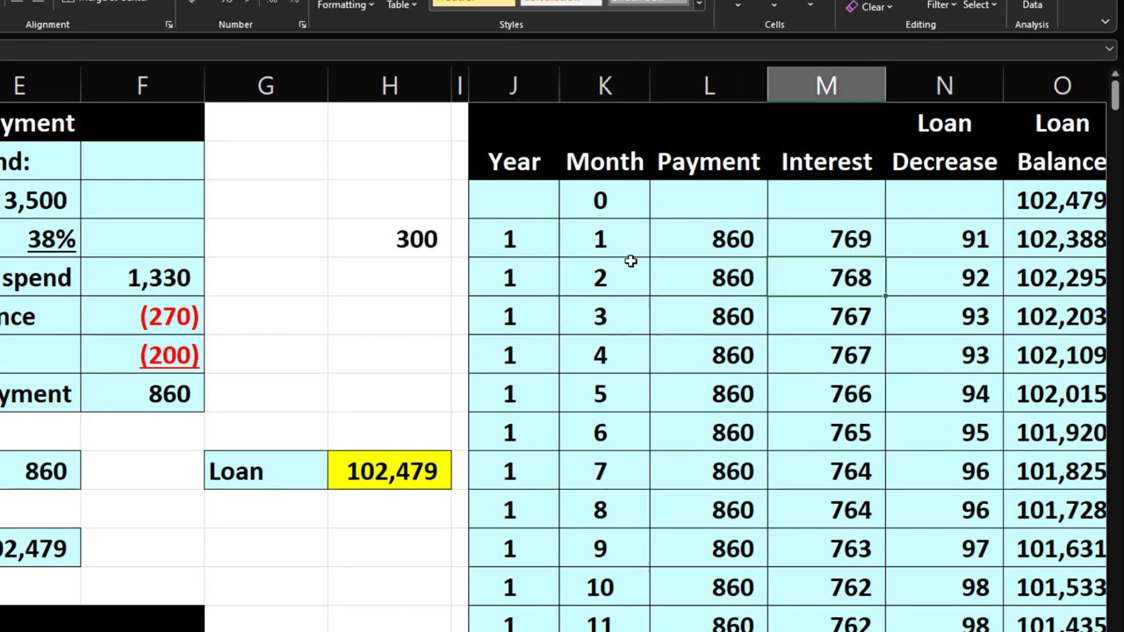
{"action": "key", "text": "Right"}
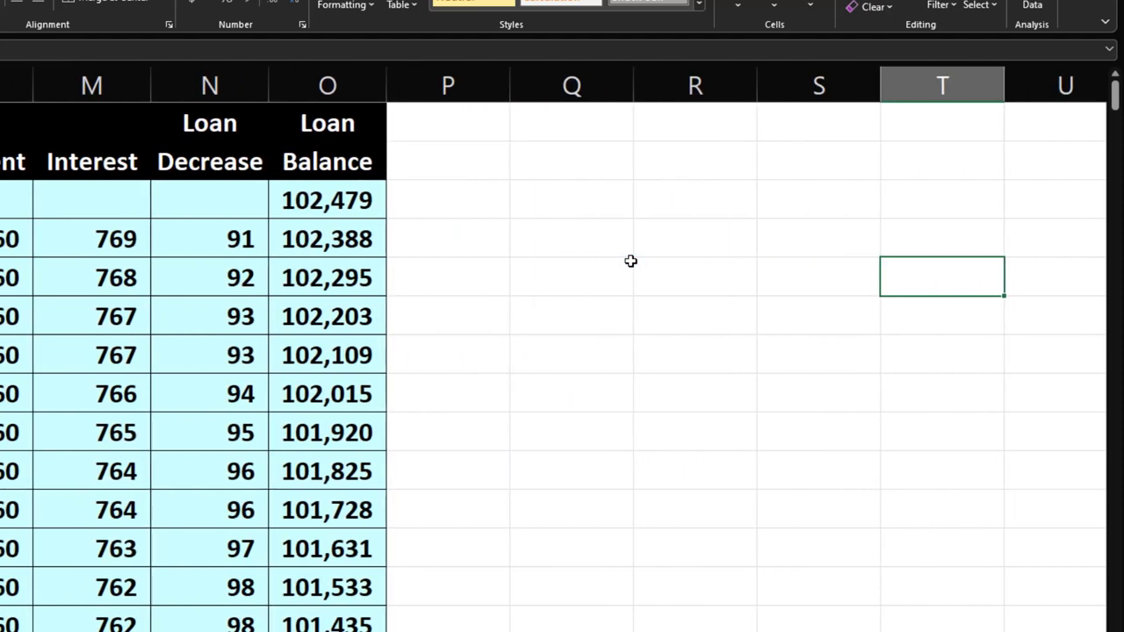
{"action": "left_click", "coordinate": [477, 97]}
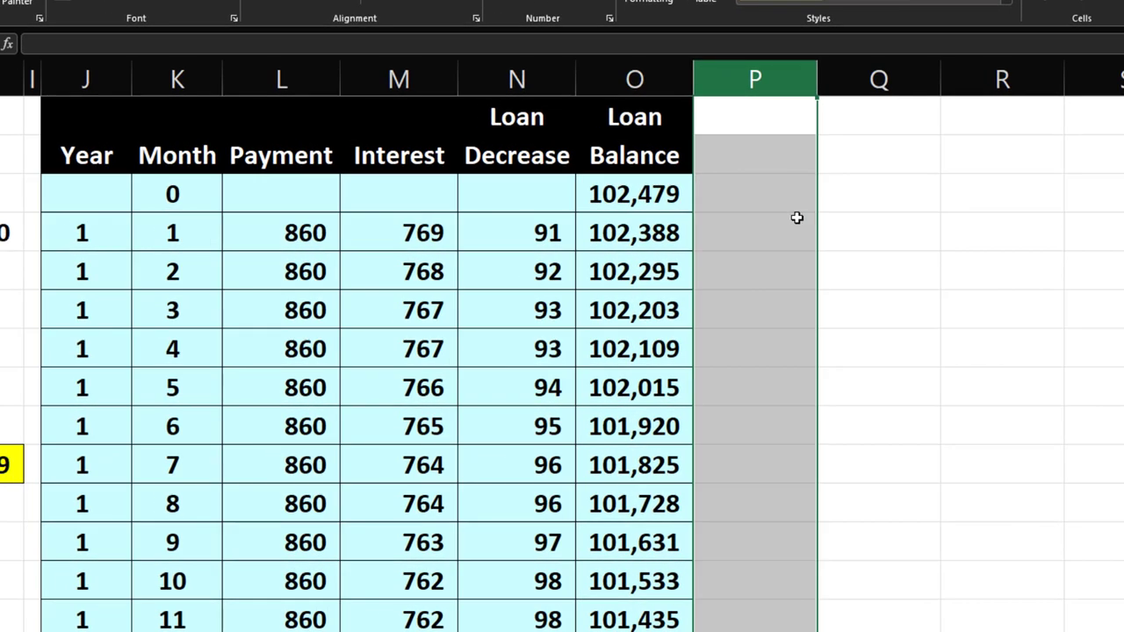
{"action": "left_click", "coordinate": [32, 79]}
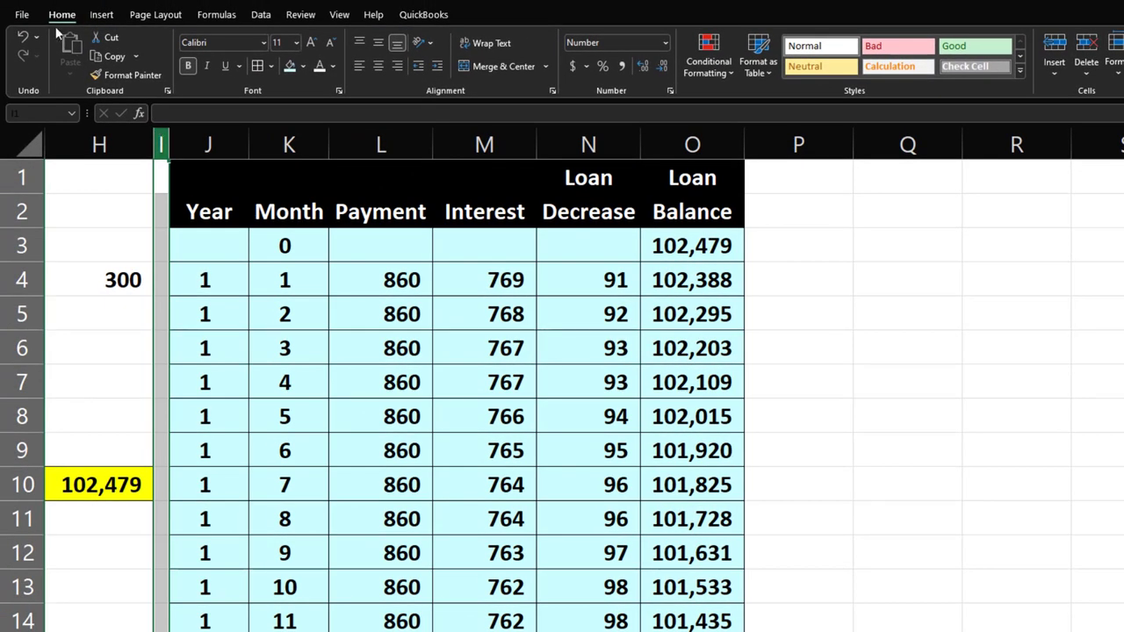
{"action": "left_click", "coordinate": [110, 76]}
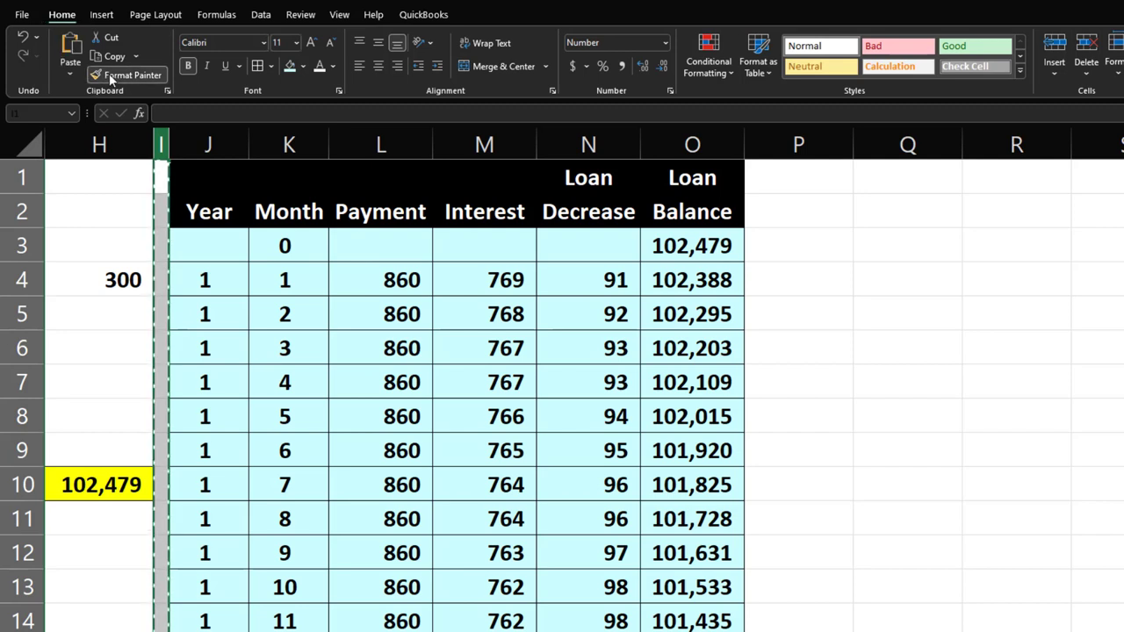
{"action": "left_click", "coordinate": [808, 143]}
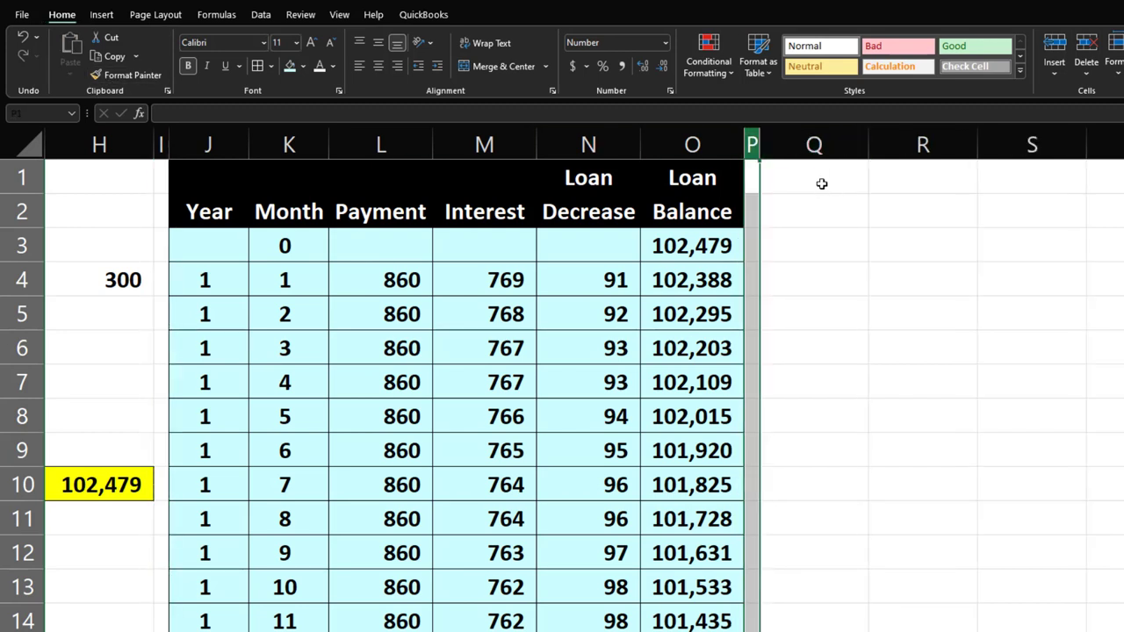
Copy the amortization table headers in J1:O2 and paste them starting at Q1
{"action": "left_click", "coordinate": [821, 184]}
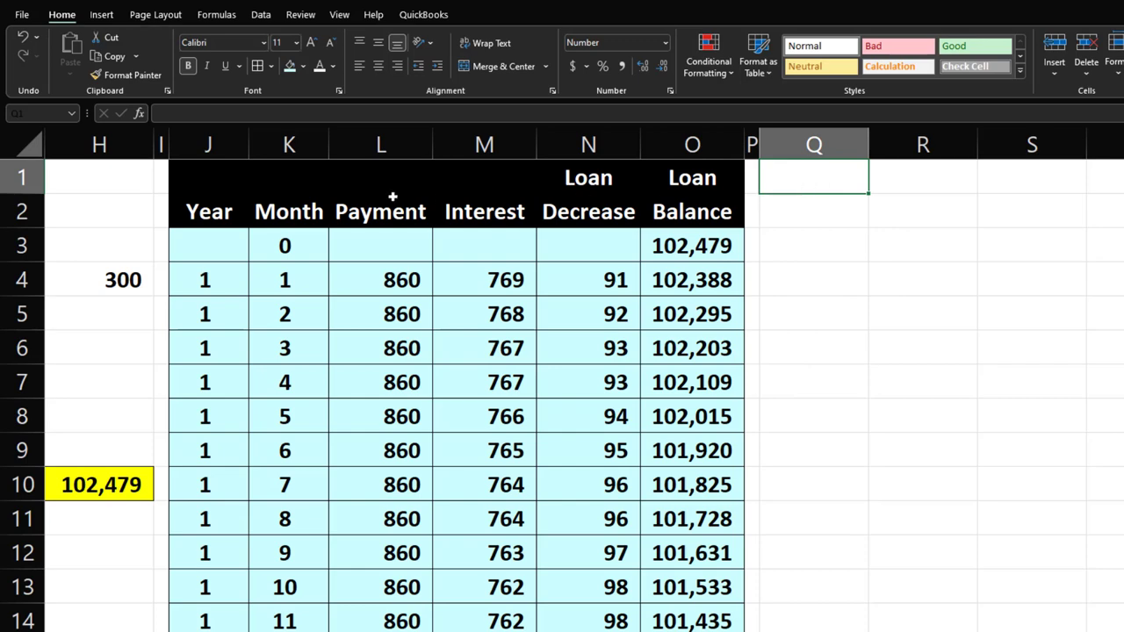
{"action": "left_click", "coordinate": [209, 177]}
{"action": "left_click_drag", "start_coordinate": [249, 174], "coordinate": [263, 183]}
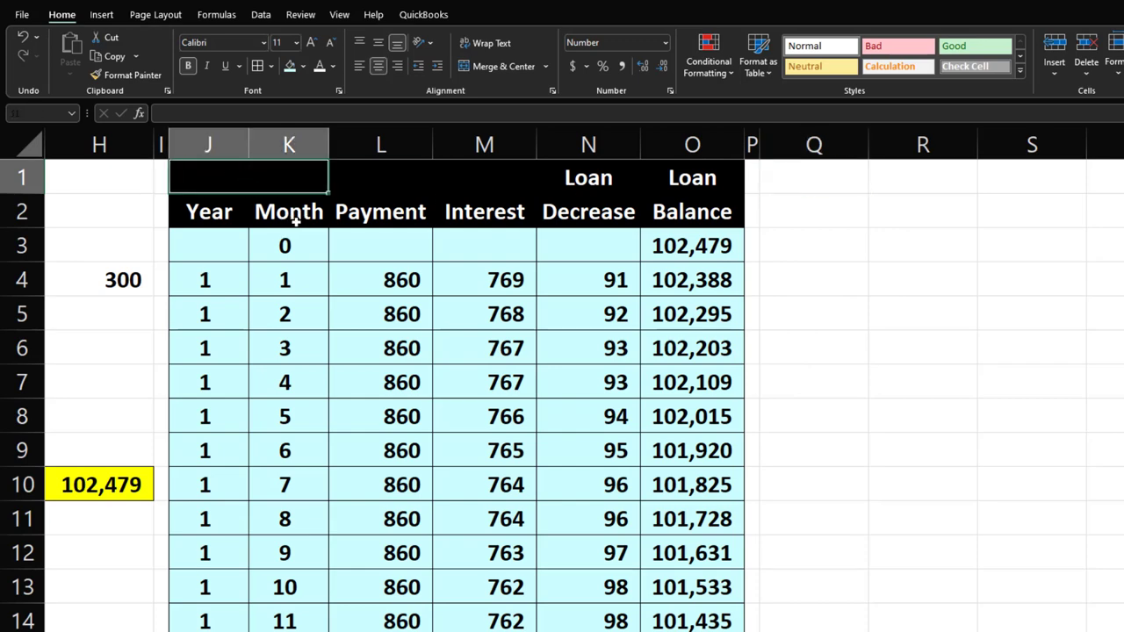
{"action": "key", "text": "ctrl+v"}
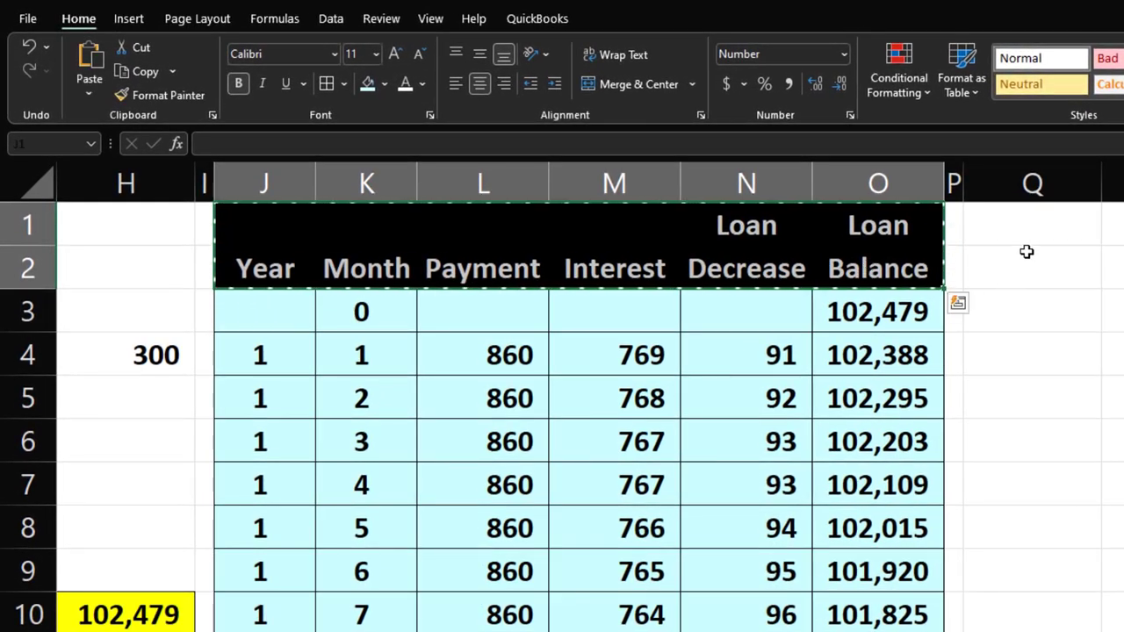
{"action": "left_click", "coordinate": [1032, 224]}
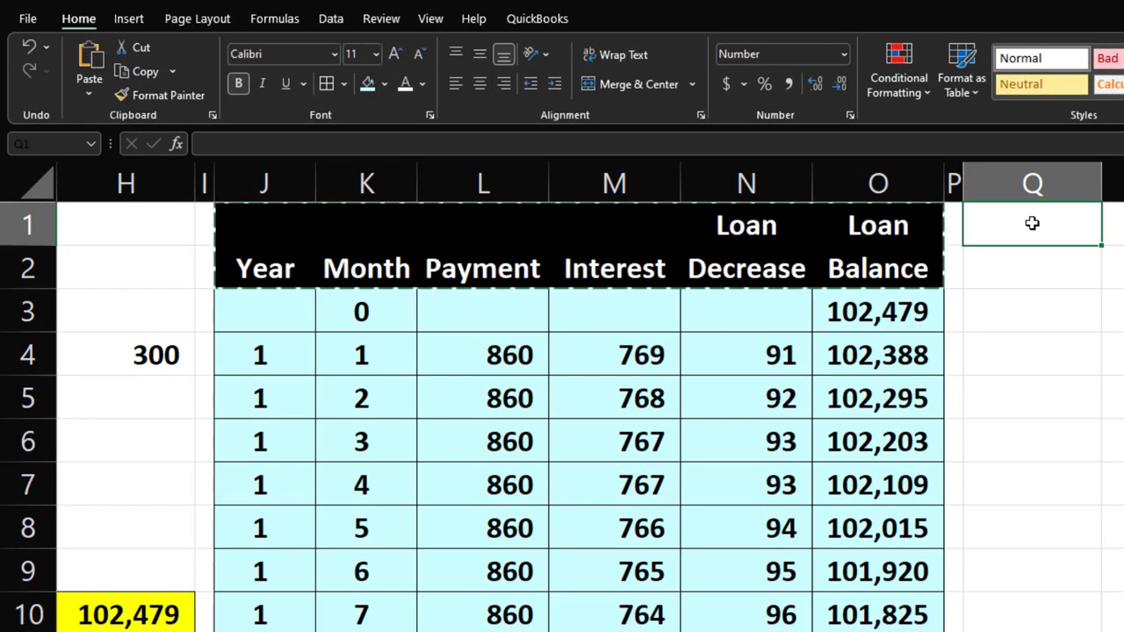
{"action": "key", "text": "ctrl+v"}
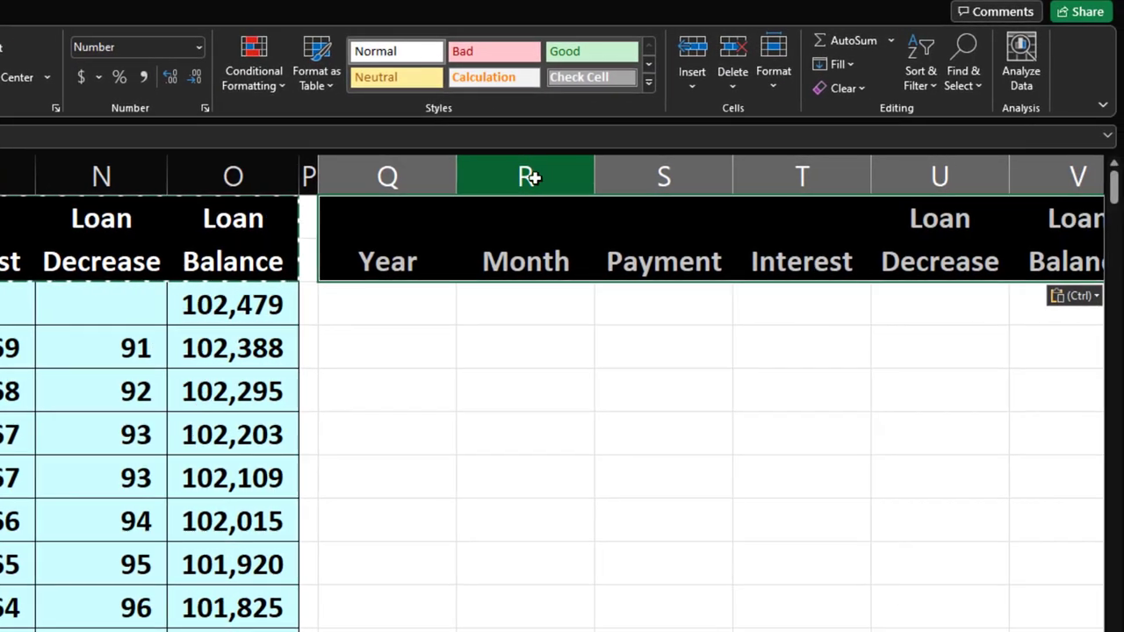
Delete the Month column R from the copied headers and narrow the Year column Q
{"action": "left_click", "coordinate": [525, 175]}
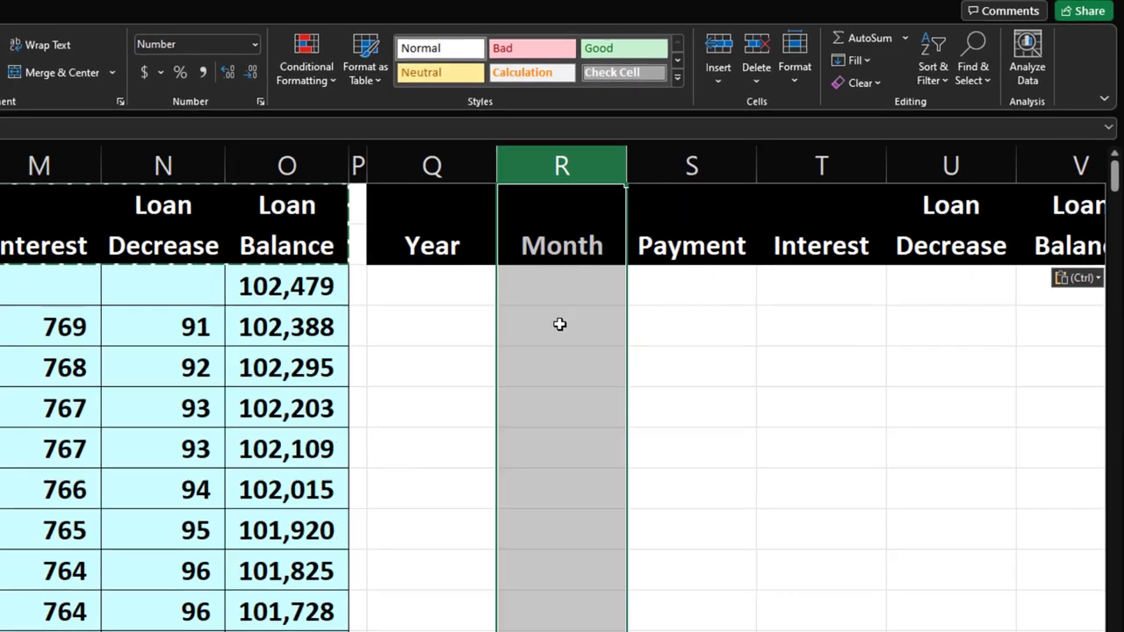
{"action": "right_click", "coordinate": [525, 346]}
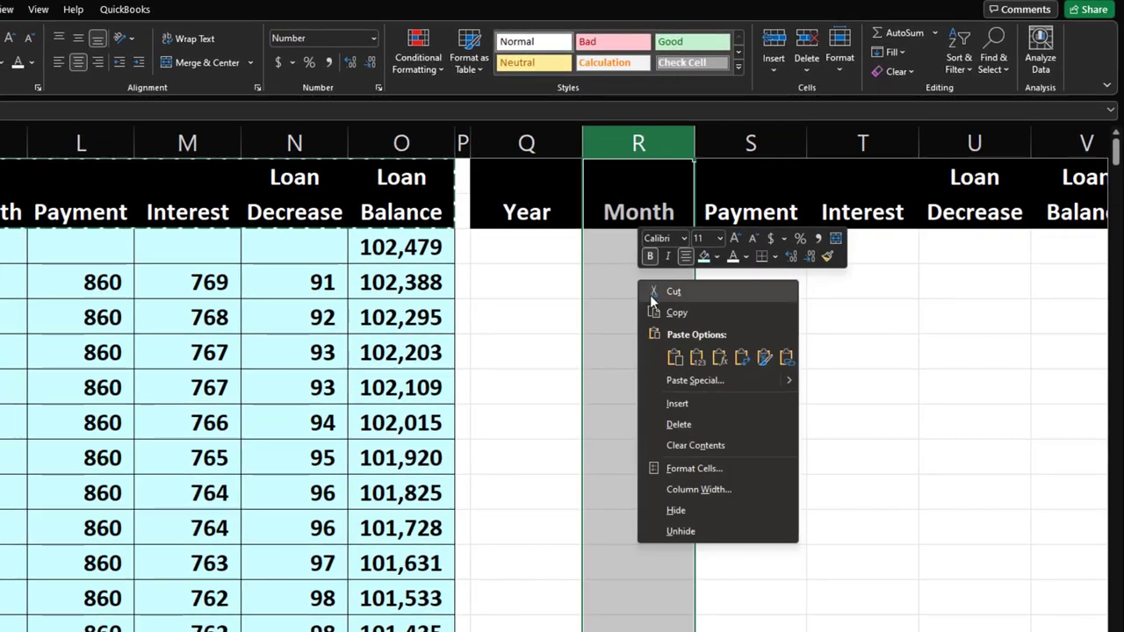
{"action": "left_click", "coordinate": [679, 423]}
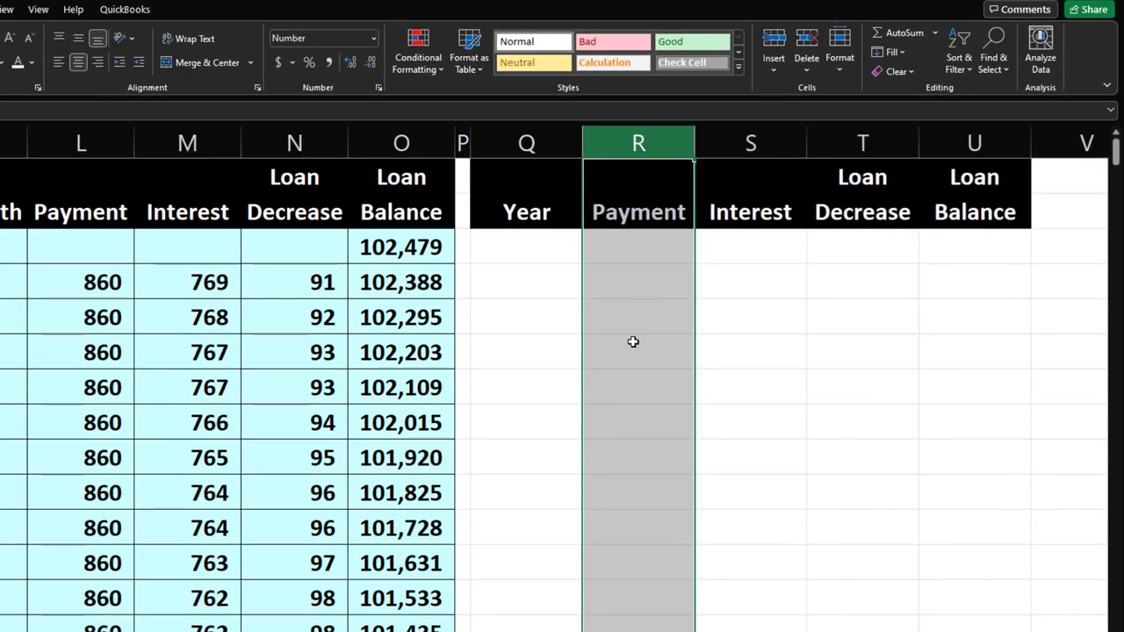
{"action": "left_click", "coordinate": [569, 239]}
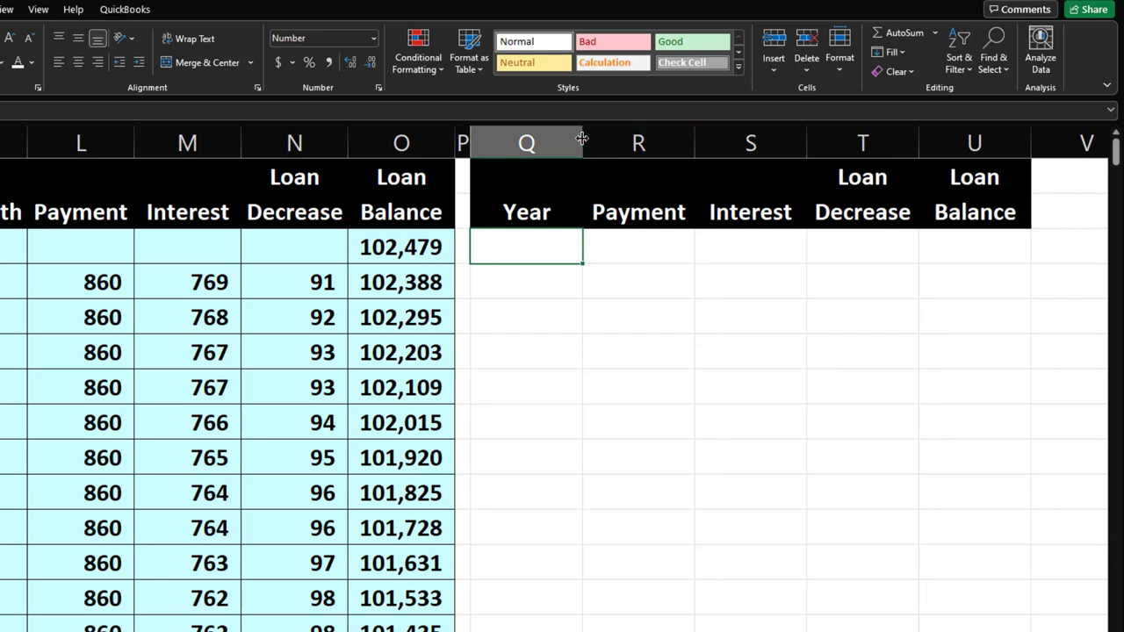
{"action": "left_click_drag", "start_coordinate": [583, 143], "coordinate": [551, 144]}
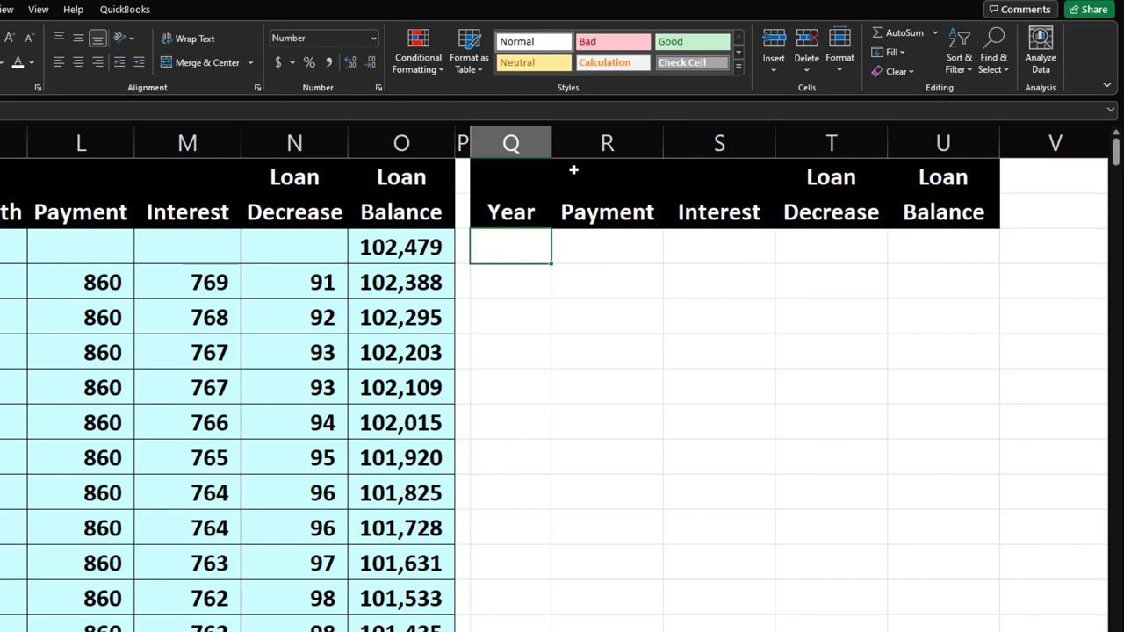
Fill the summary table's Year column with the series 1 to 25 from Q3 to Q27 and center the numbers
{"action": "type", "text": "1"}
{"action": "key", "text": "Return"}
{"action": "type", "text": "2"}
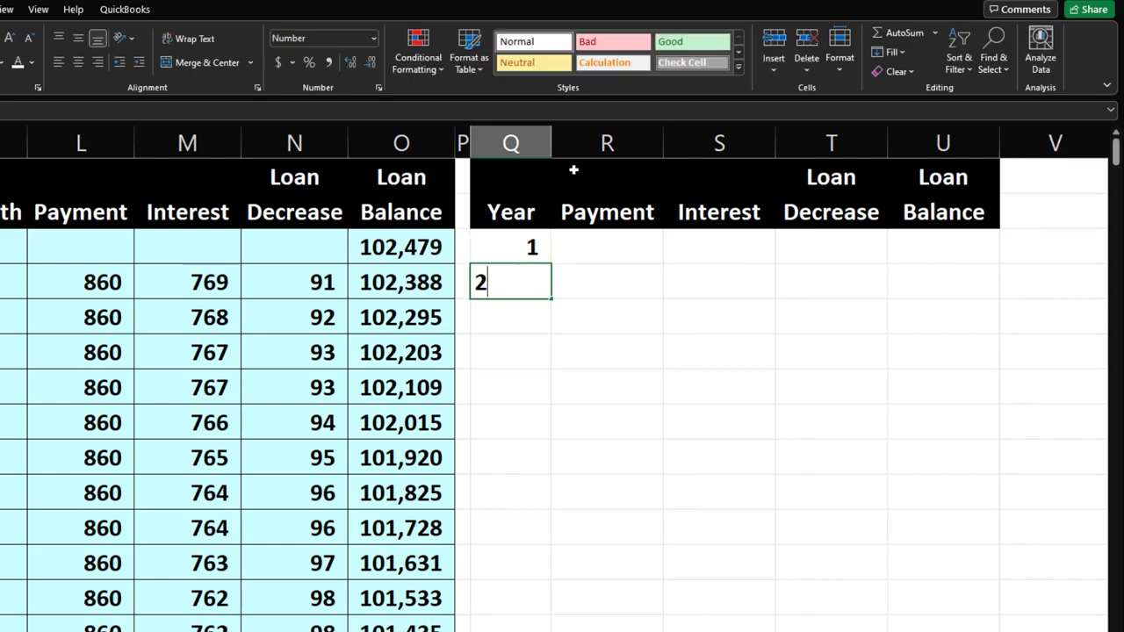
{"action": "key", "text": "Return"}
{"action": "left_click_drag", "start_coordinate": [526, 248], "coordinate": [527, 282]}
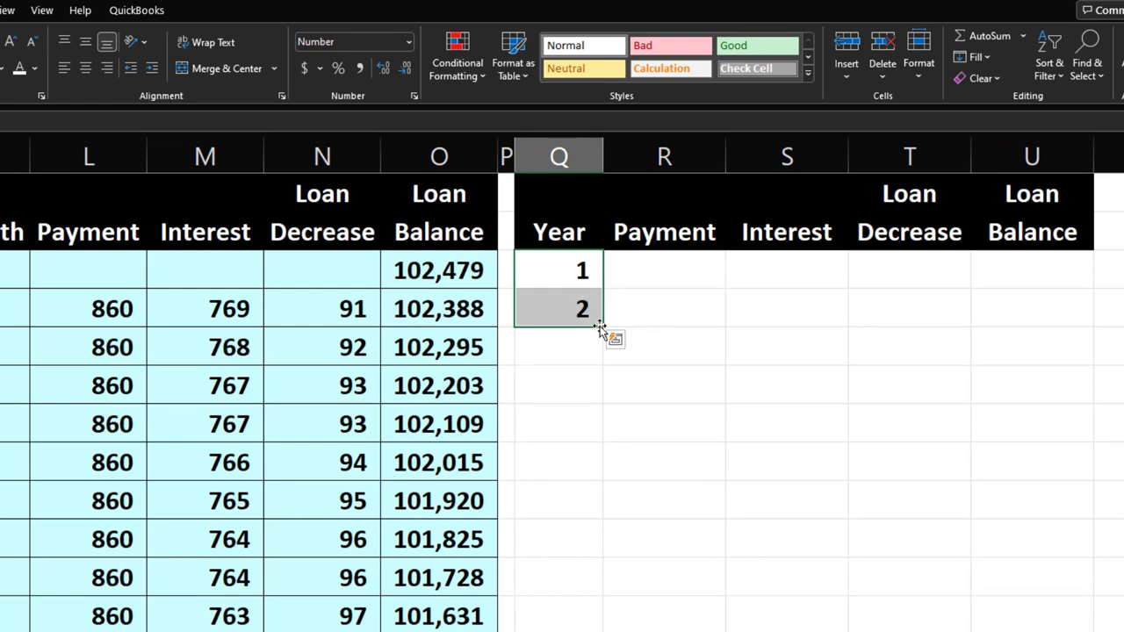
{"action": "left_click_drag", "start_coordinate": [602, 326], "coordinate": [646, 325]}
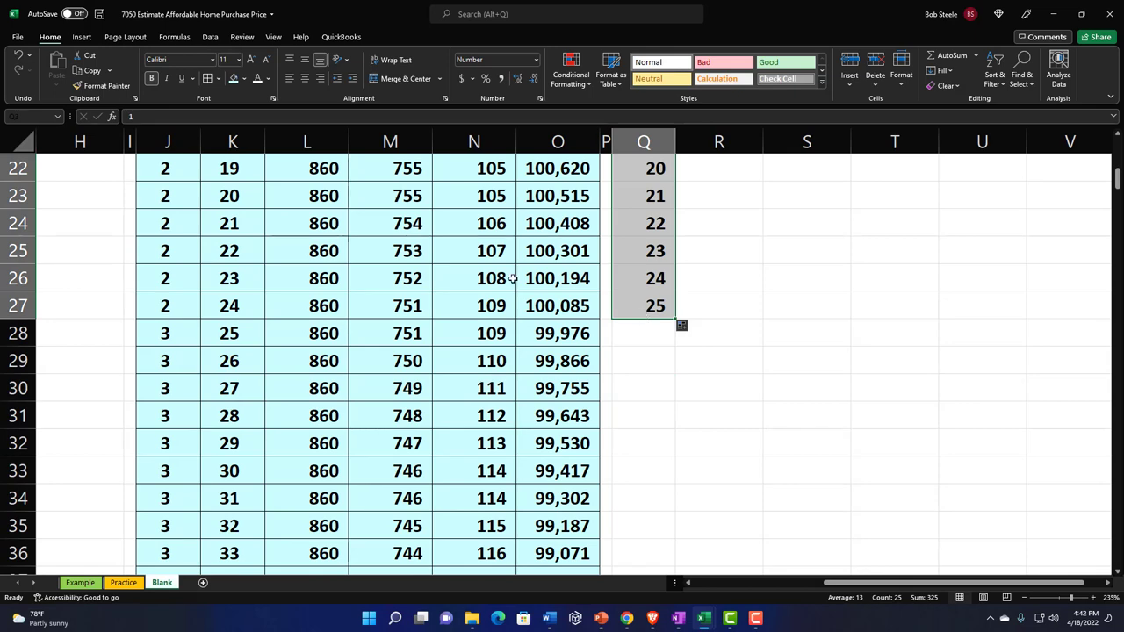
{"action": "left_click", "coordinate": [304, 78]}
{"action": "scroll", "coordinate": [712, 252], "scroll_direction": "up", "scroll_amount": 7}
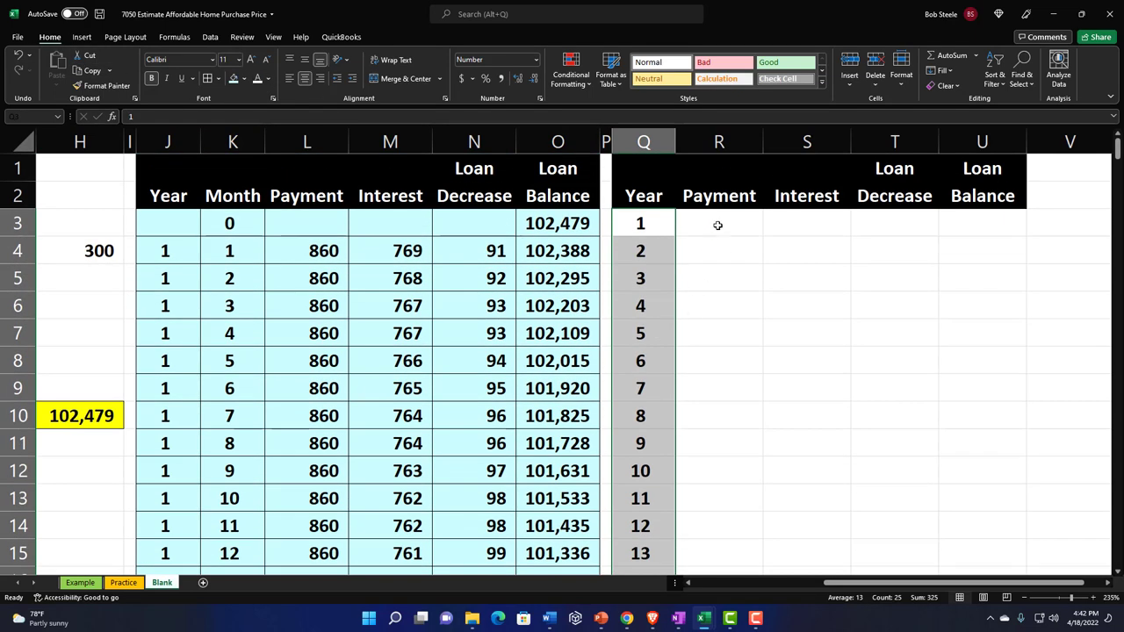
Check the sums of the twelve year 1 payments in L4:L15 and the year 1 interest amounts in M4:M15
{"action": "left_click", "coordinate": [717, 226]}
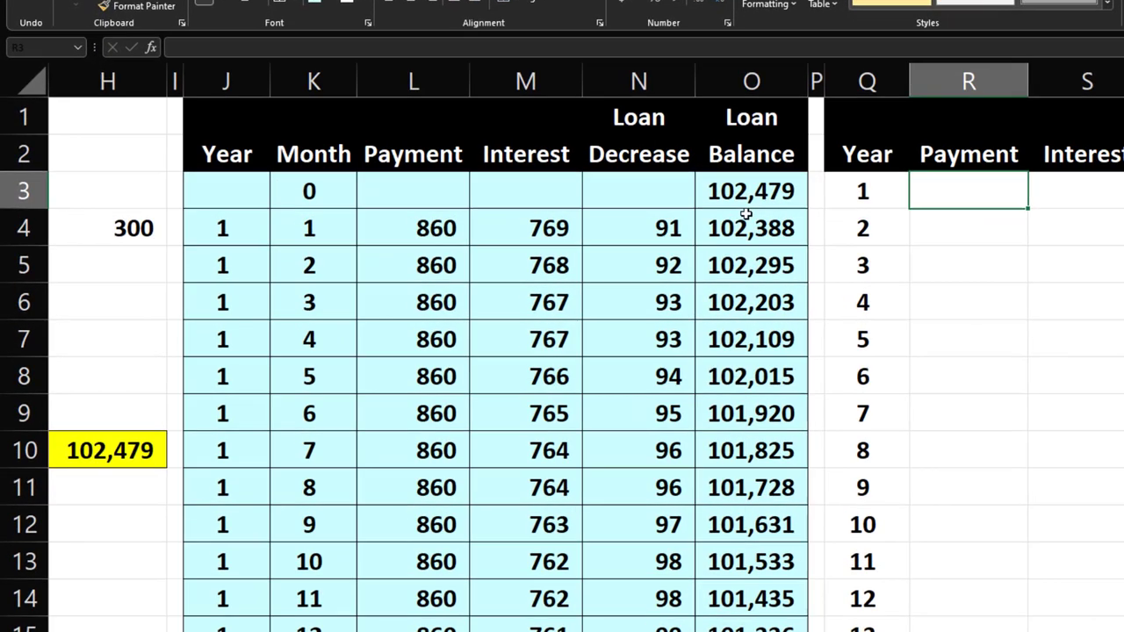
{"action": "left_click", "coordinate": [638, 224]}
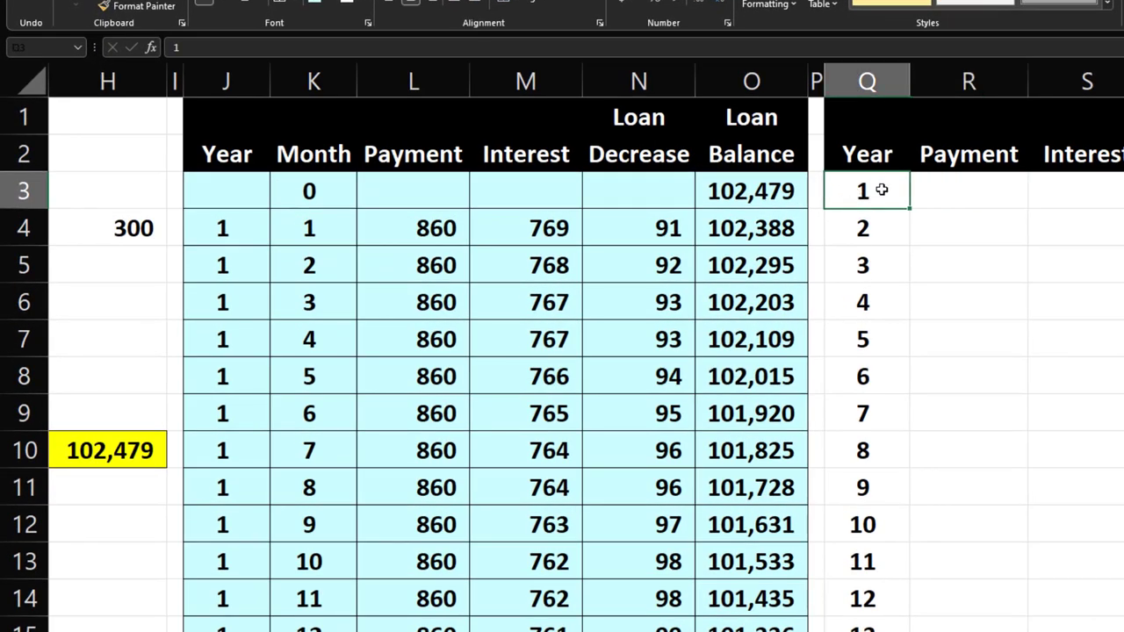
{"action": "left_click", "coordinate": [239, 79]}
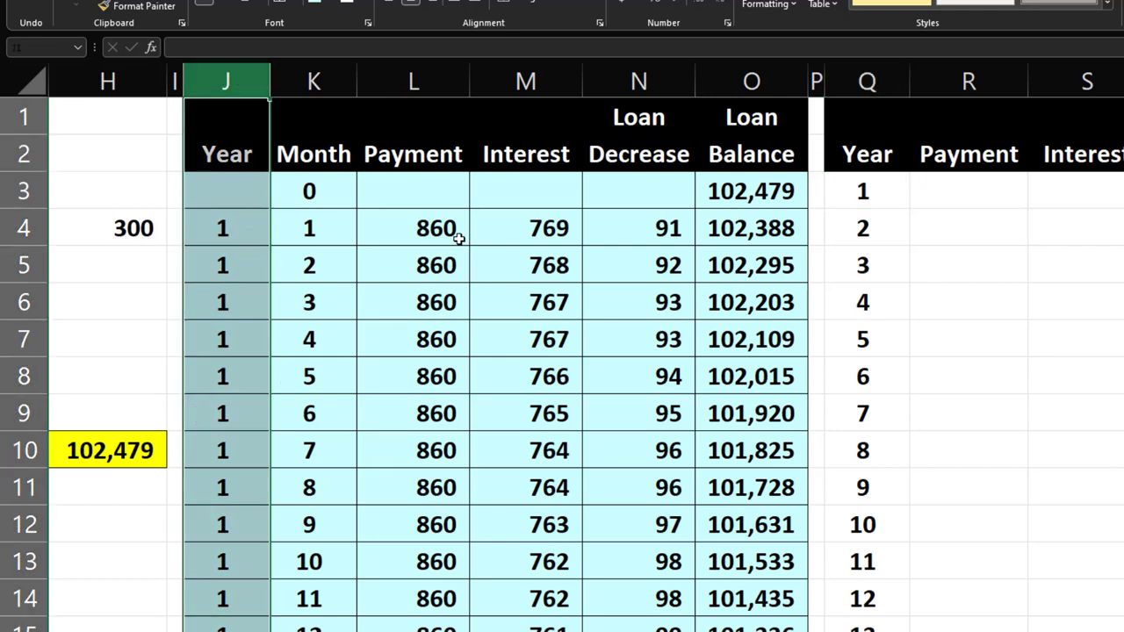
{"action": "left_click", "coordinate": [417, 83], "text": "ctrl"}
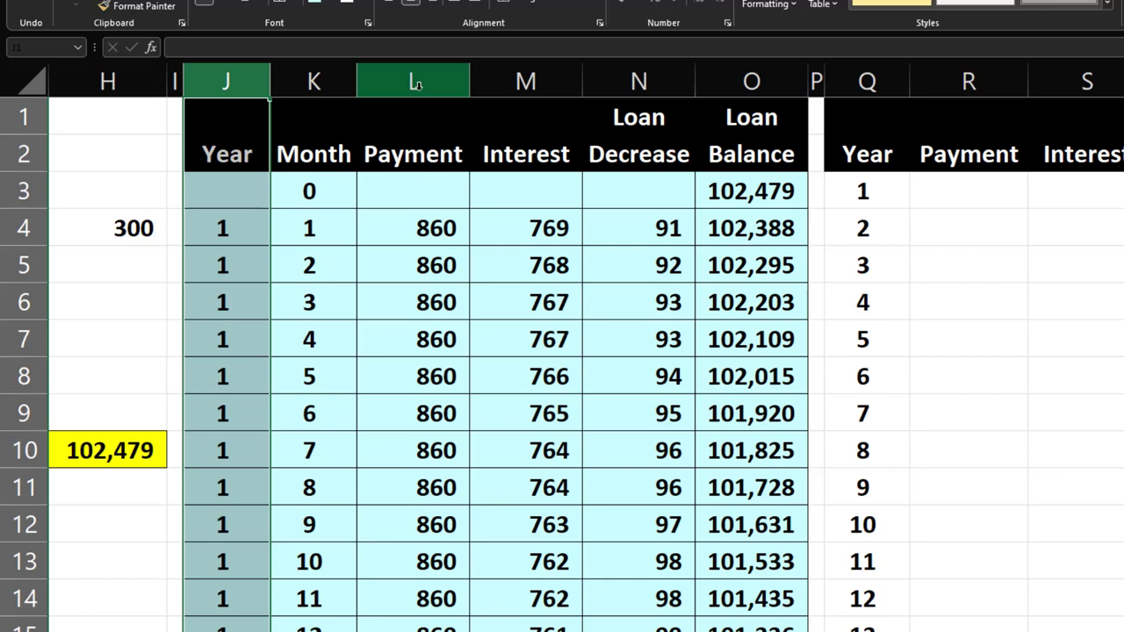
{"action": "left_click", "coordinate": [417, 84]}
{"action": "left_click_drag", "start_coordinate": [427, 226], "coordinate": [413, 518]}
{"action": "scroll", "coordinate": [656, 507], "scroll_direction": "up", "scroll_amount": 1}
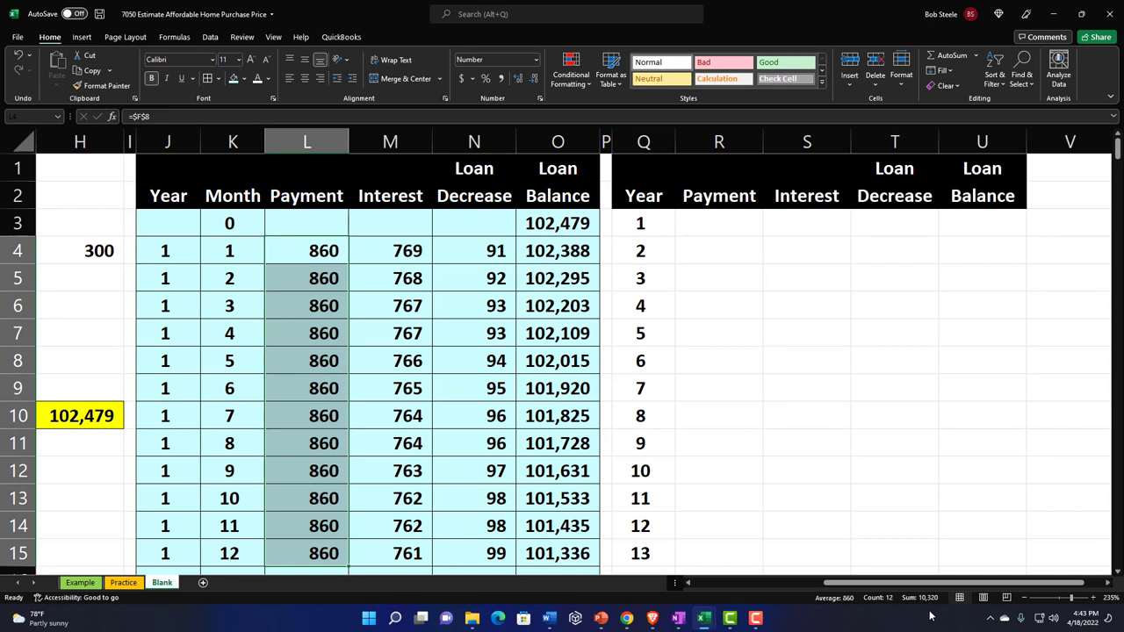
{"action": "left_click_drag", "start_coordinate": [406, 257], "coordinate": [386, 445]}
{"action": "scroll", "coordinate": [383, 448], "scroll_direction": "up", "scroll_amount": 2}
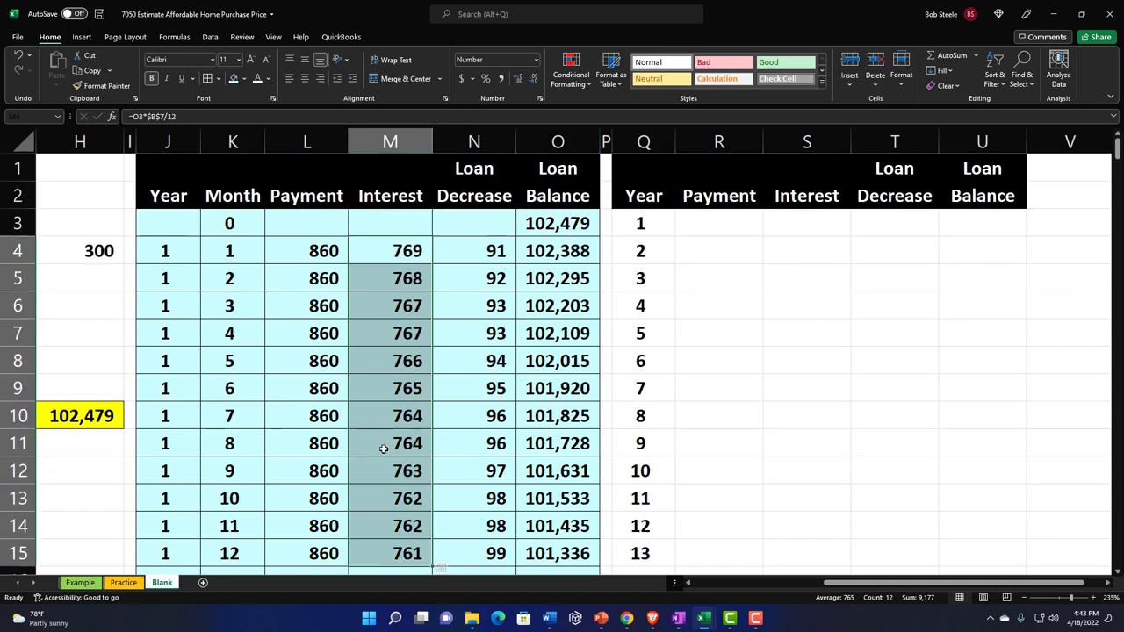
Enter =SUMIF(J:J,Q3,L:L) in R3 for the year 1 payments and compare it with the year 1 amounts in column L
{"action": "left_click", "coordinate": [721, 263]}
{"action": "left_click", "coordinate": [723, 223]}
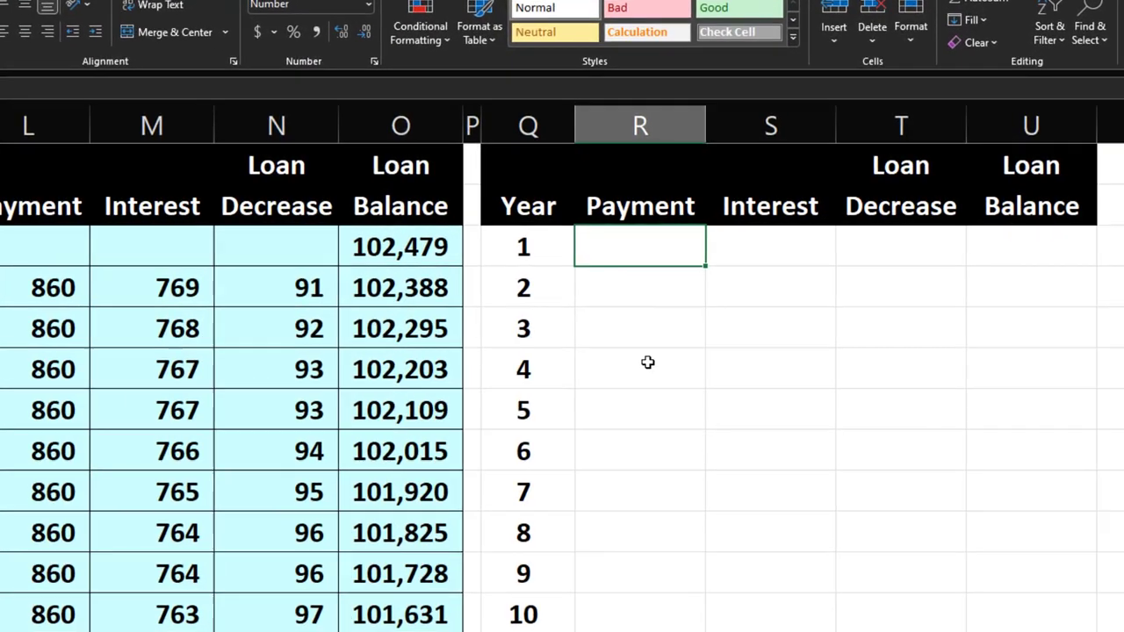
{"action": "type", "text": "=sumif"}
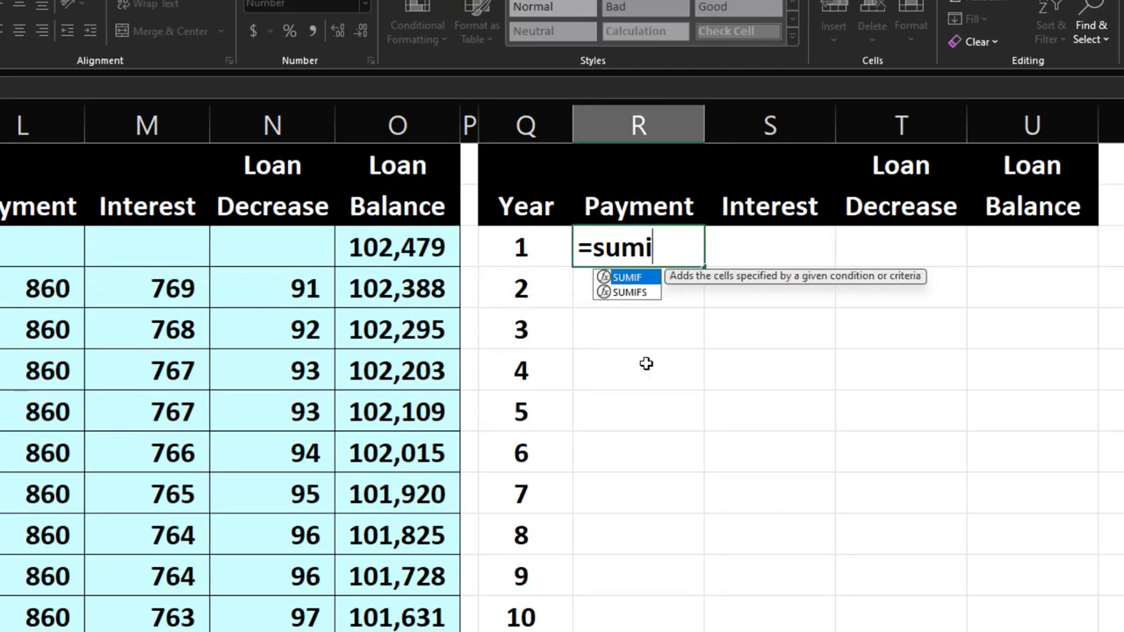
{"action": "type", "text": "("}
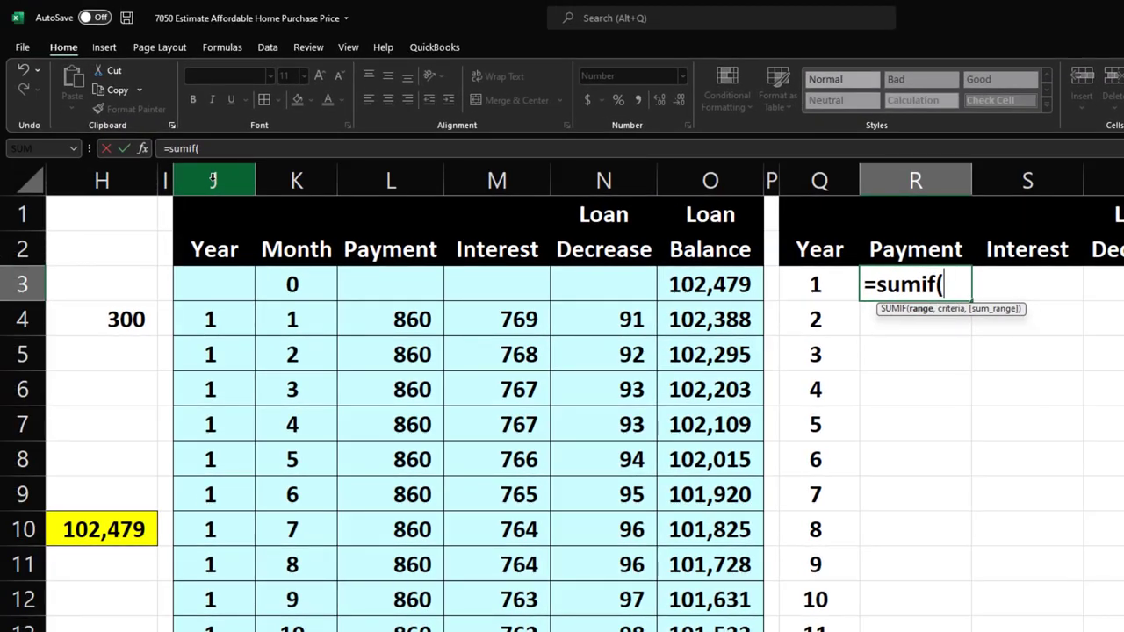
{"action": "left_click", "coordinate": [213, 179]}
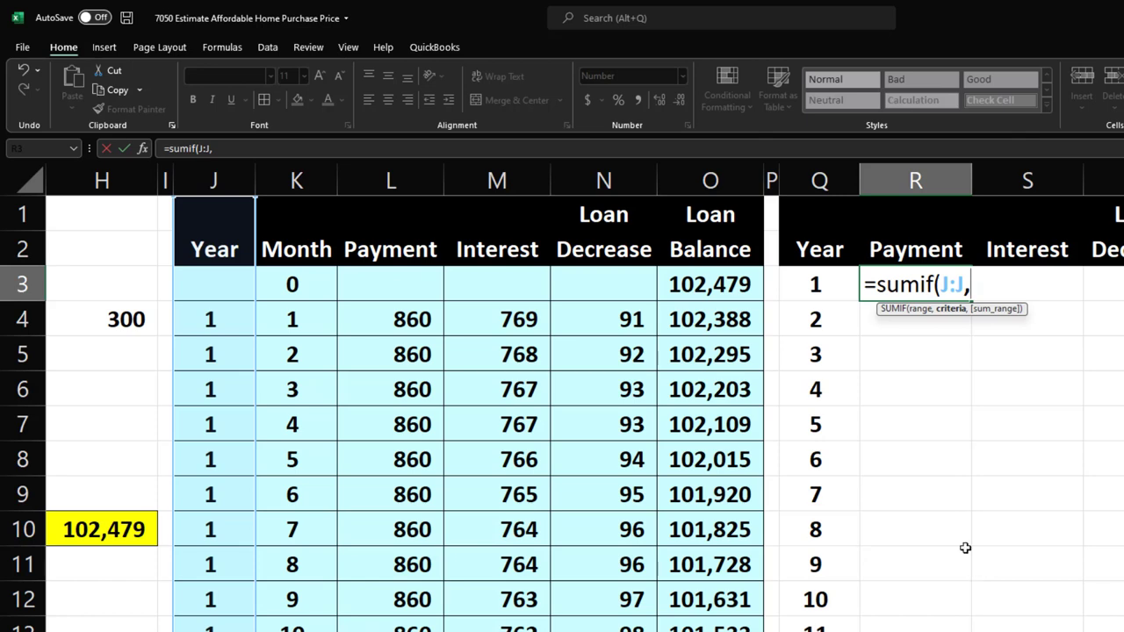
{"action": "left_click", "coordinate": [818, 292]}
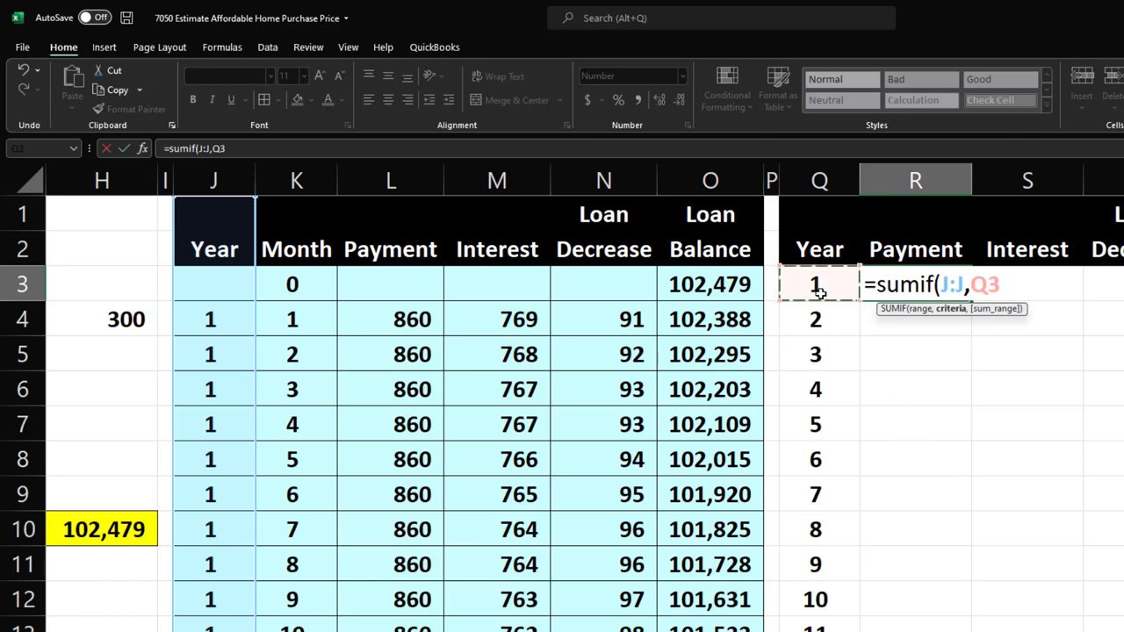
{"action": "type", "text": ","}
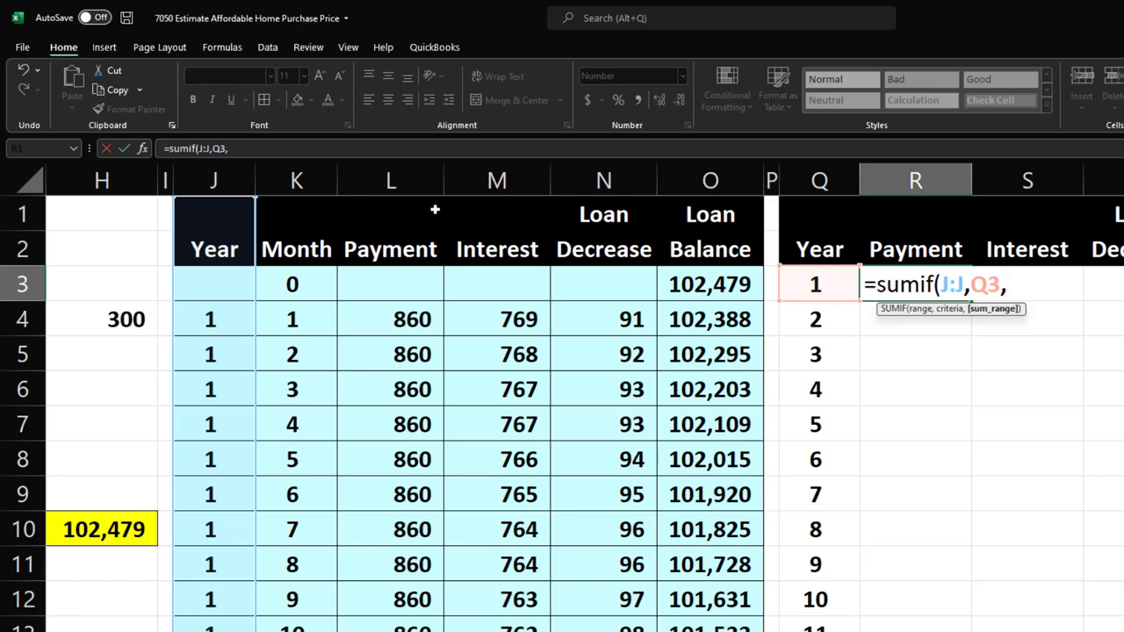
{"action": "left_click", "coordinate": [390, 181]}
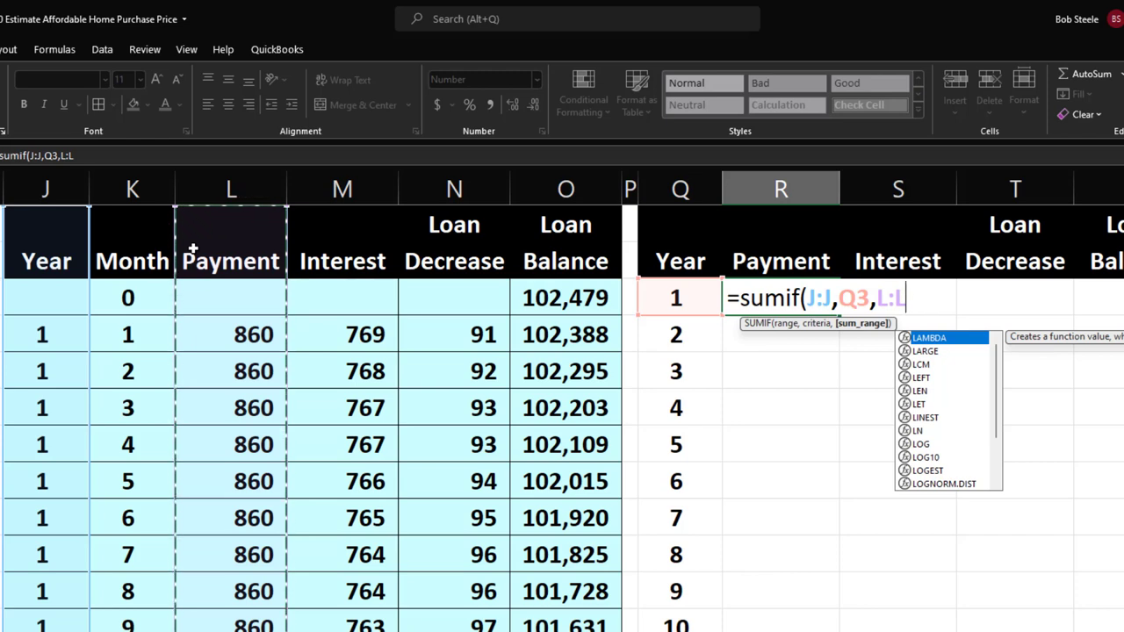
{"action": "key", "text": "Return"}
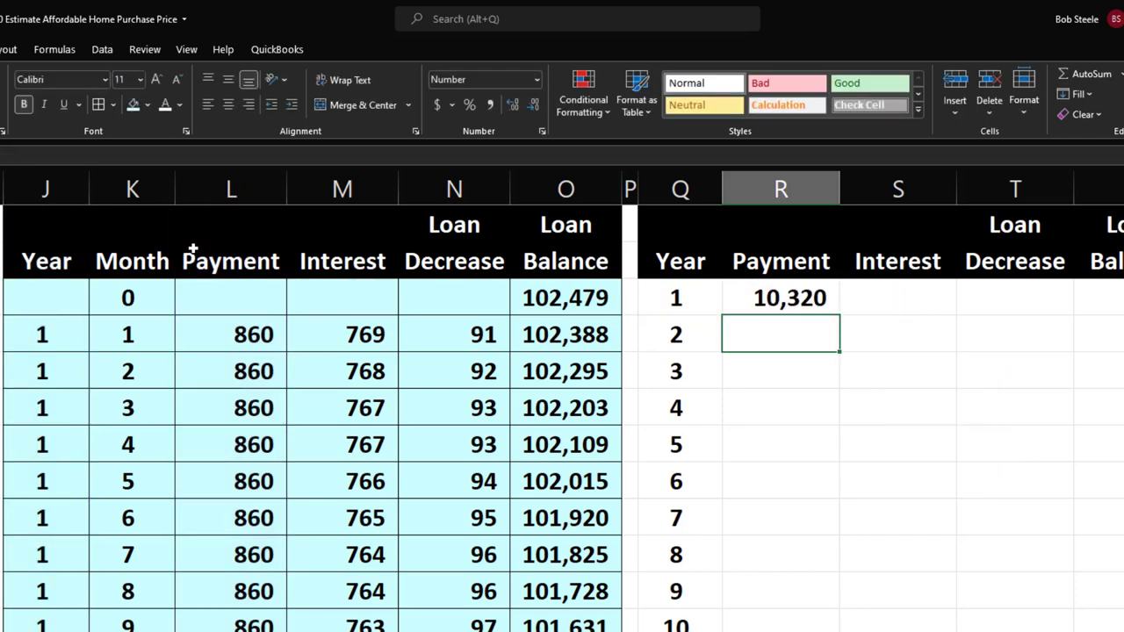
{"action": "left_click_drag", "start_coordinate": [220, 341], "coordinate": [220, 629]}
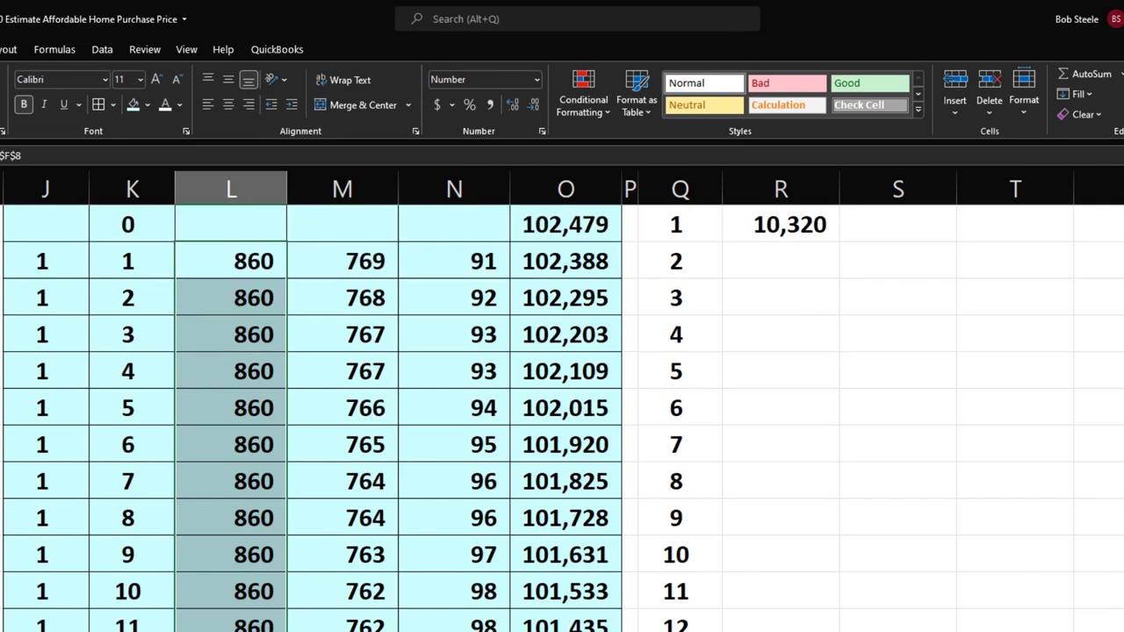
{"action": "scroll", "coordinate": [863, 426], "scroll_direction": "up", "scroll_amount": 1}
Enter =SUMIF(J:J,Q3,M:M) in S3 for the year 1 interest and compare it with the sum of M4:M15
{"action": "left_click", "coordinate": [885, 296]}
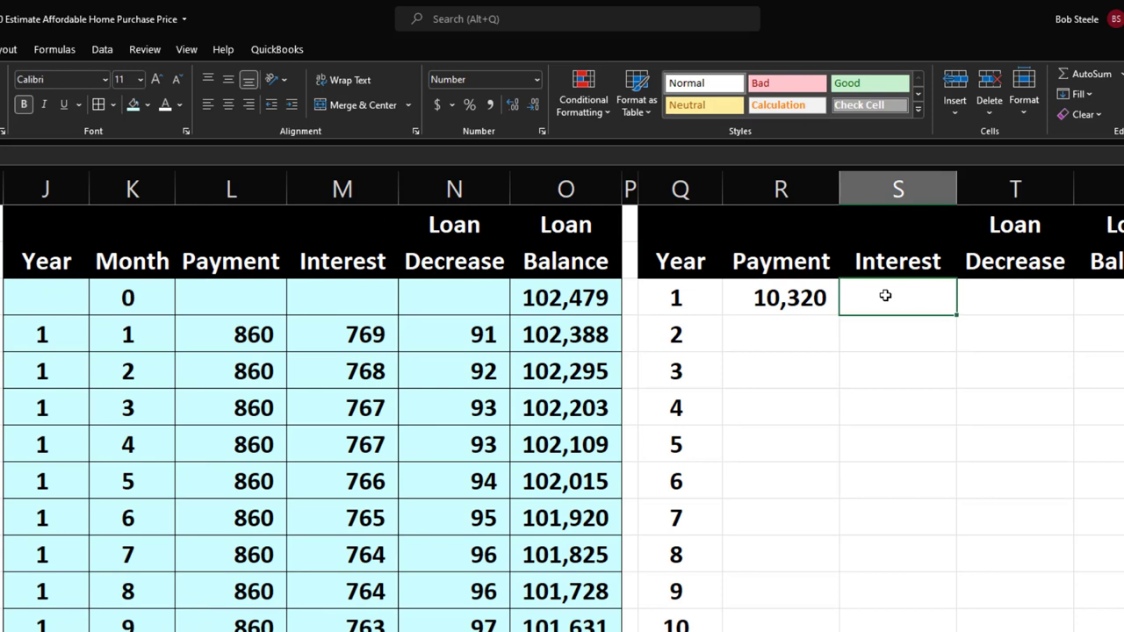
{"action": "type", "text": "="}
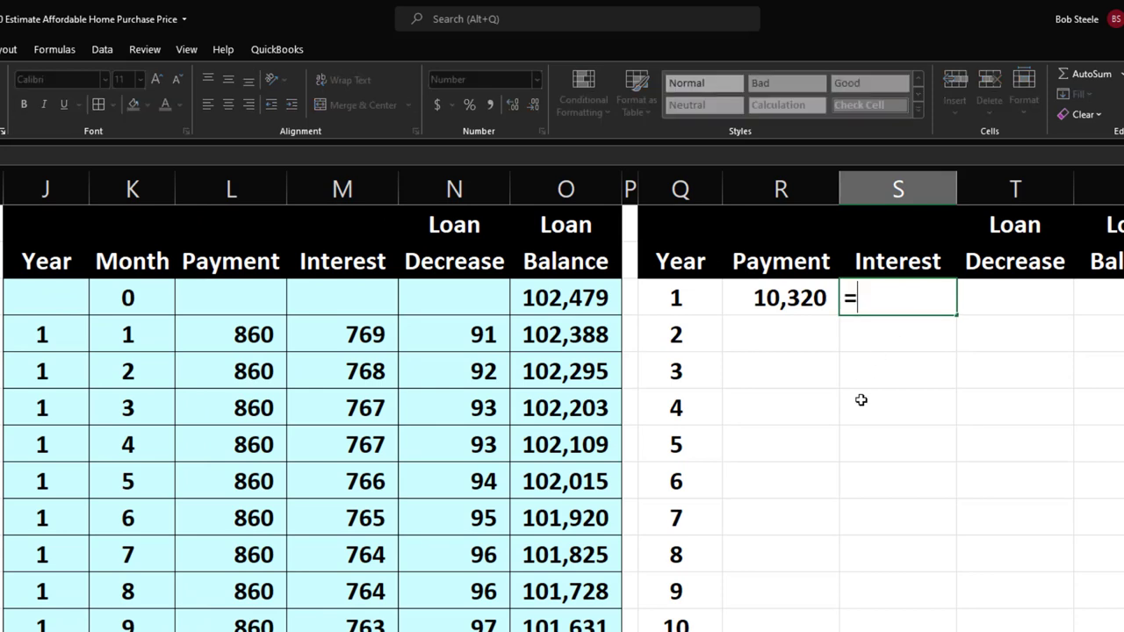
{"action": "type", "text": "sim"}
{"action": "key", "text": "BackSpace"}
{"action": "key", "text": "BackSpace"}
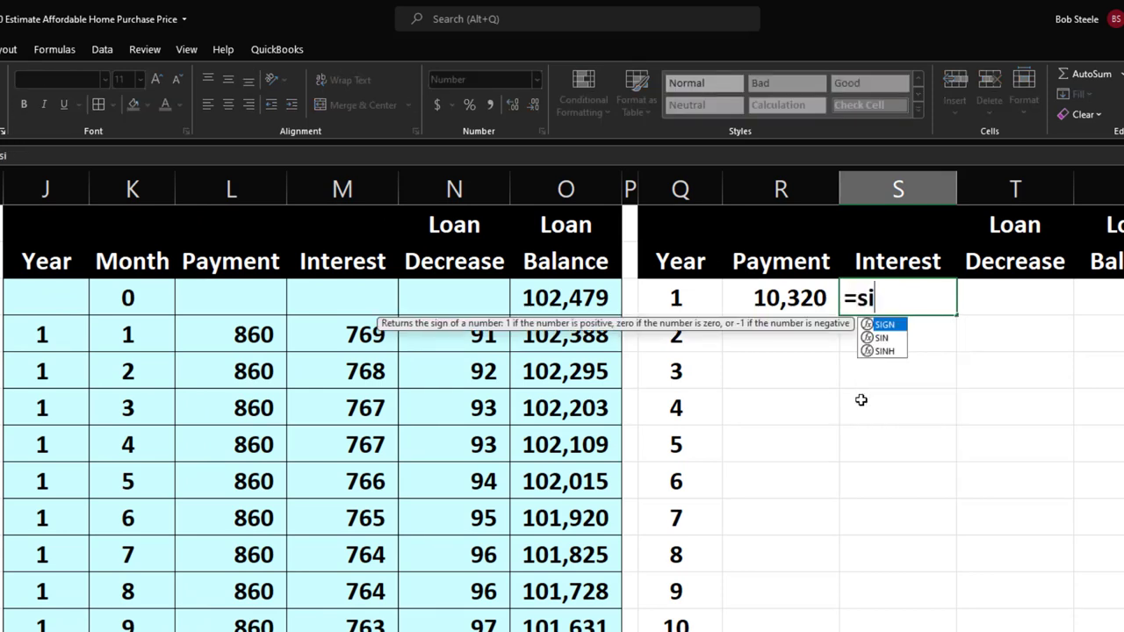
{"action": "type", "text": "um"}
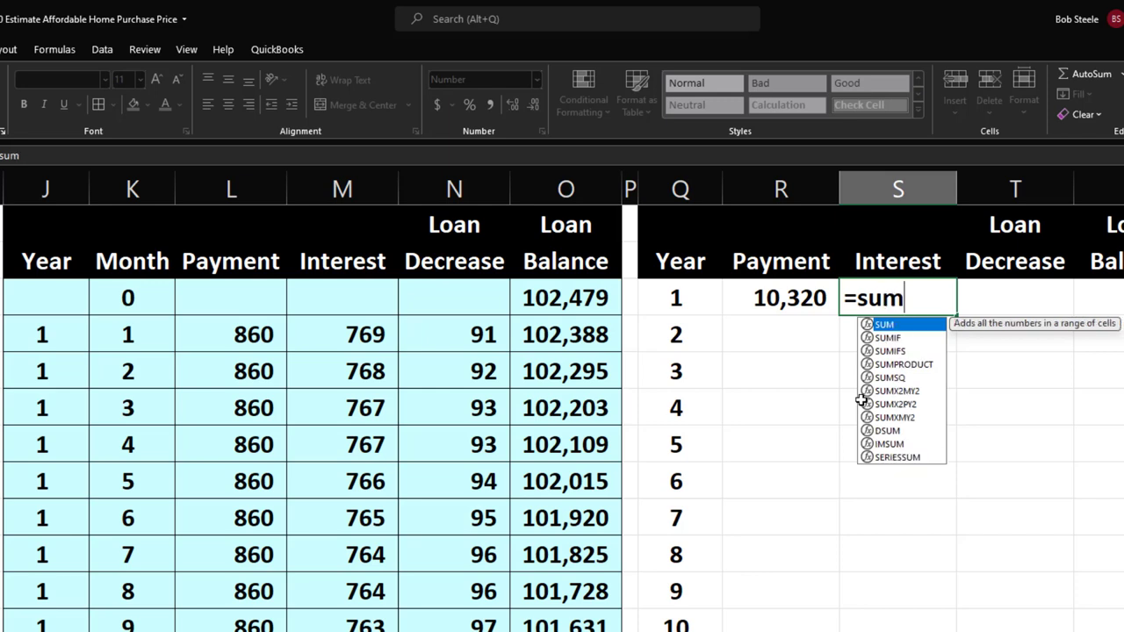
{"action": "type", "text": "if("}
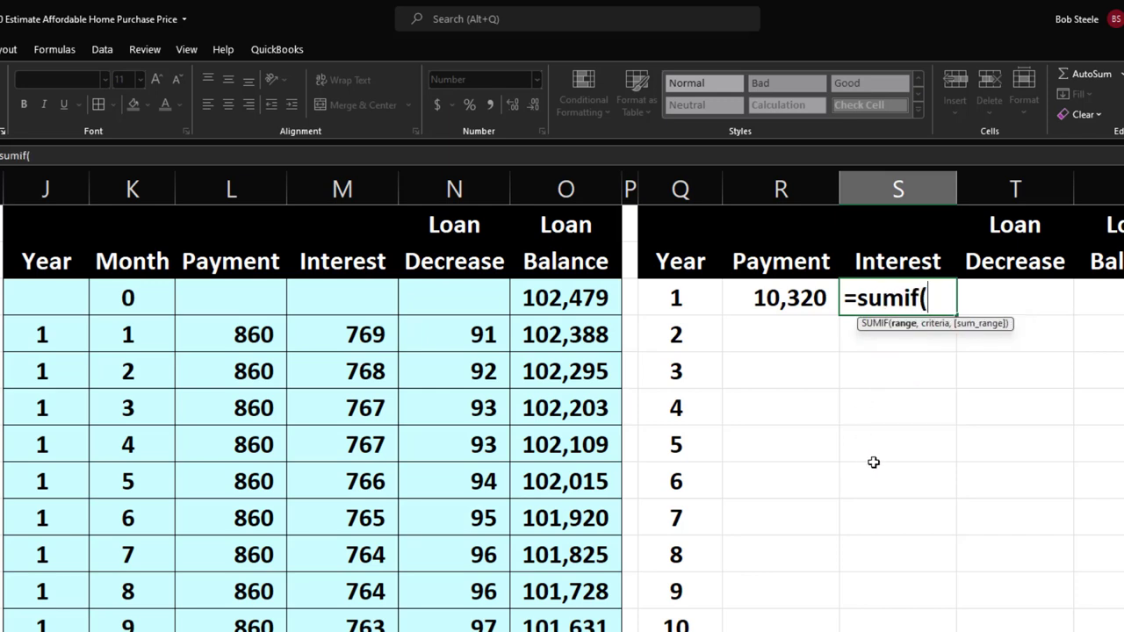
{"action": "left_click", "coordinate": [54, 191]}
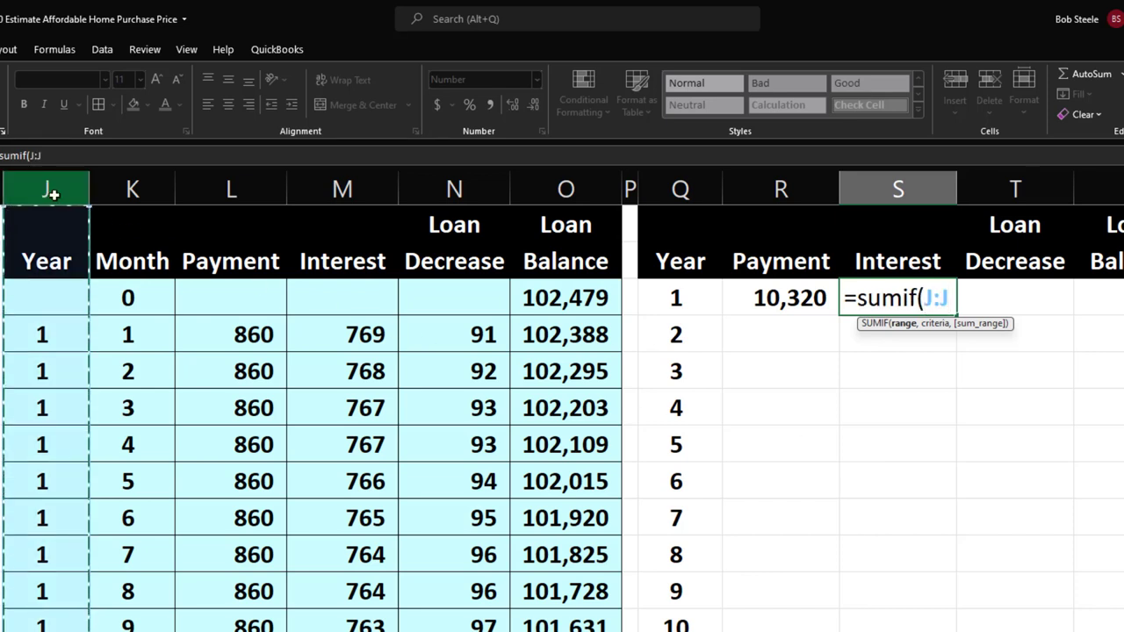
{"action": "type", "text": ","}
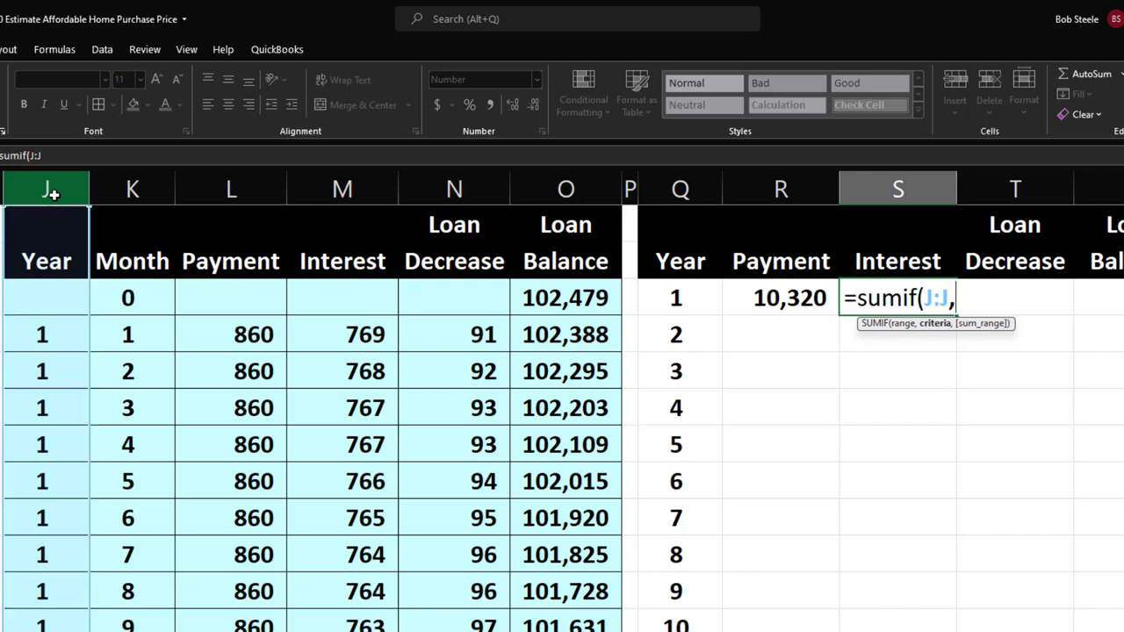
{"action": "left_click", "coordinate": [693, 299]}
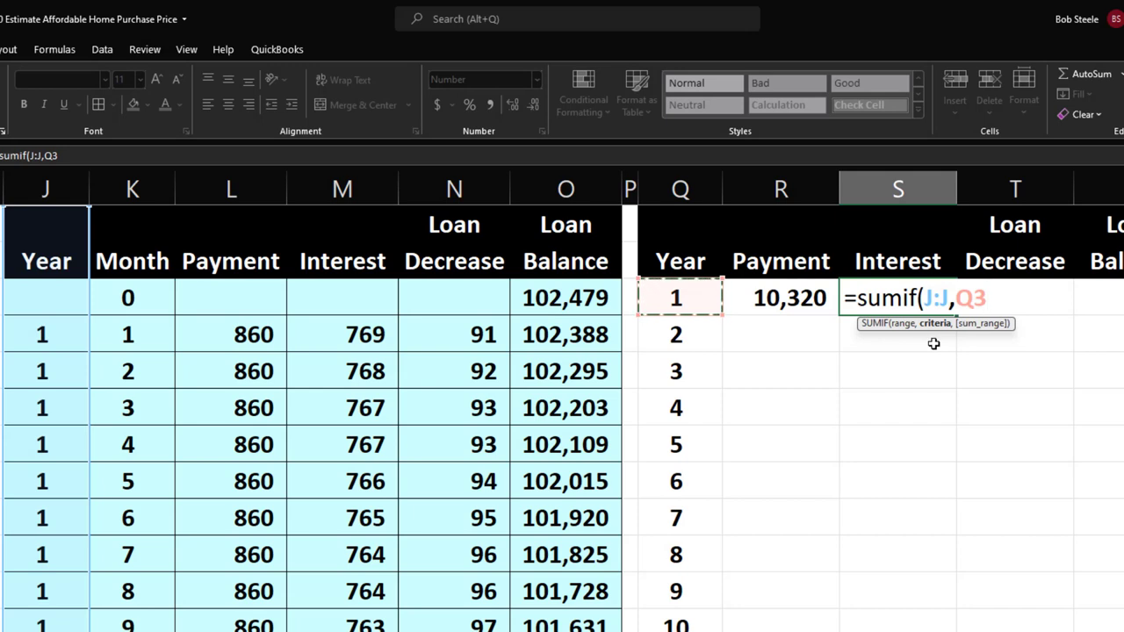
{"action": "type", "text": ","}
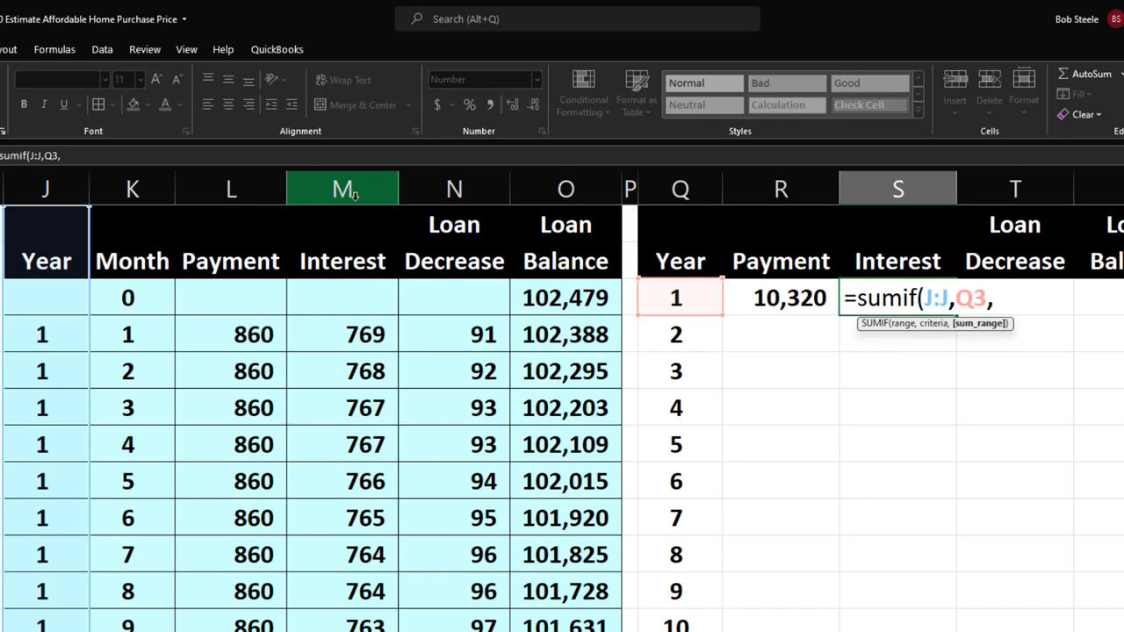
{"action": "left_click", "coordinate": [354, 194]}
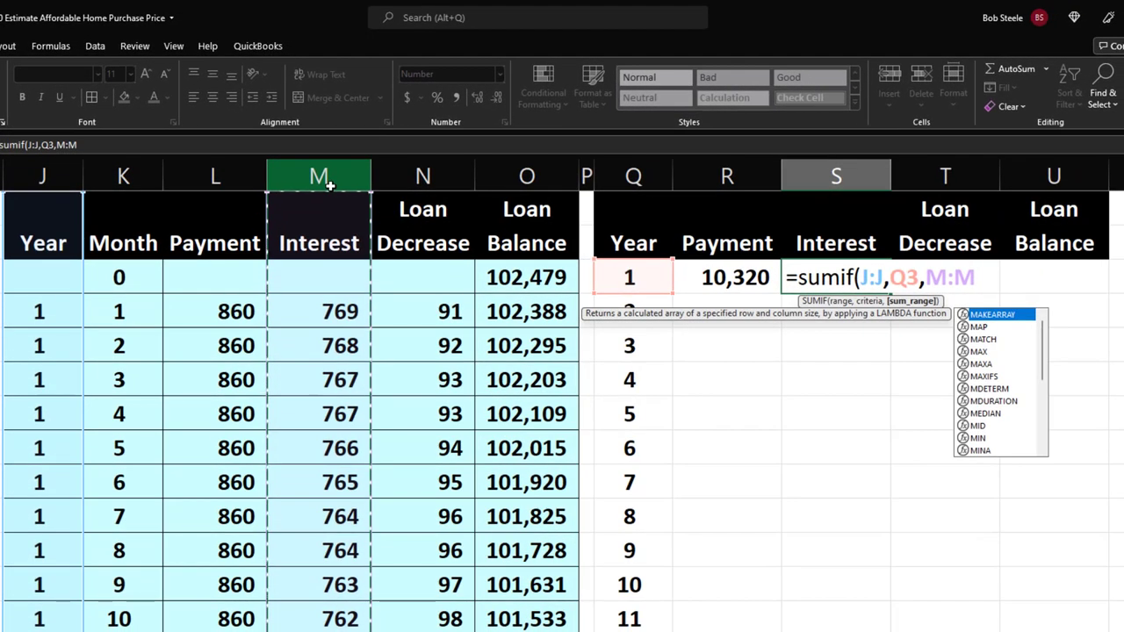
{"action": "key", "text": "Return"}
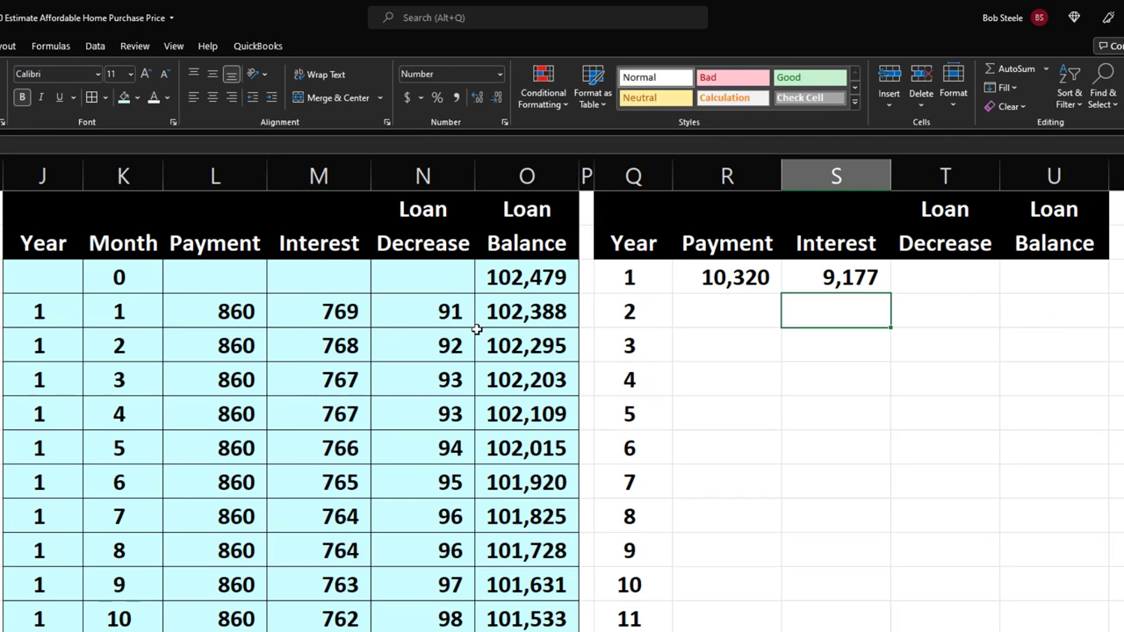
{"action": "left_click_drag", "start_coordinate": [342, 345], "coordinate": [329, 595]}
{"action": "scroll", "coordinate": [781, 585], "scroll_direction": "up", "scroll_amount": 1}
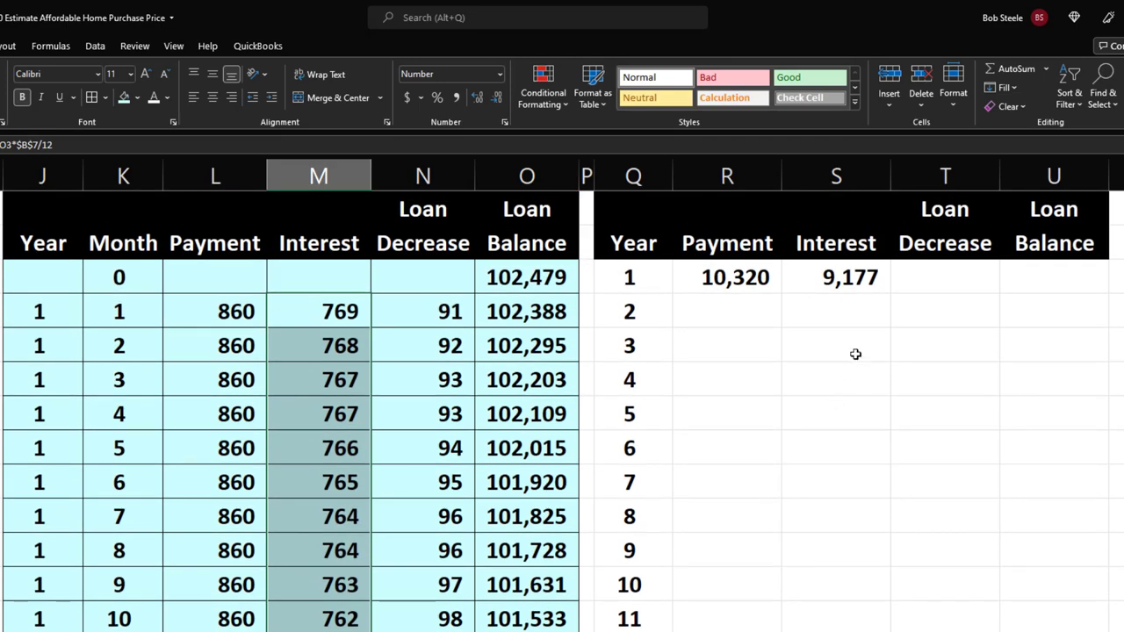
Copy the Interest formula from S3 down to S4 for year 2
{"action": "left_click", "coordinate": [865, 276]}
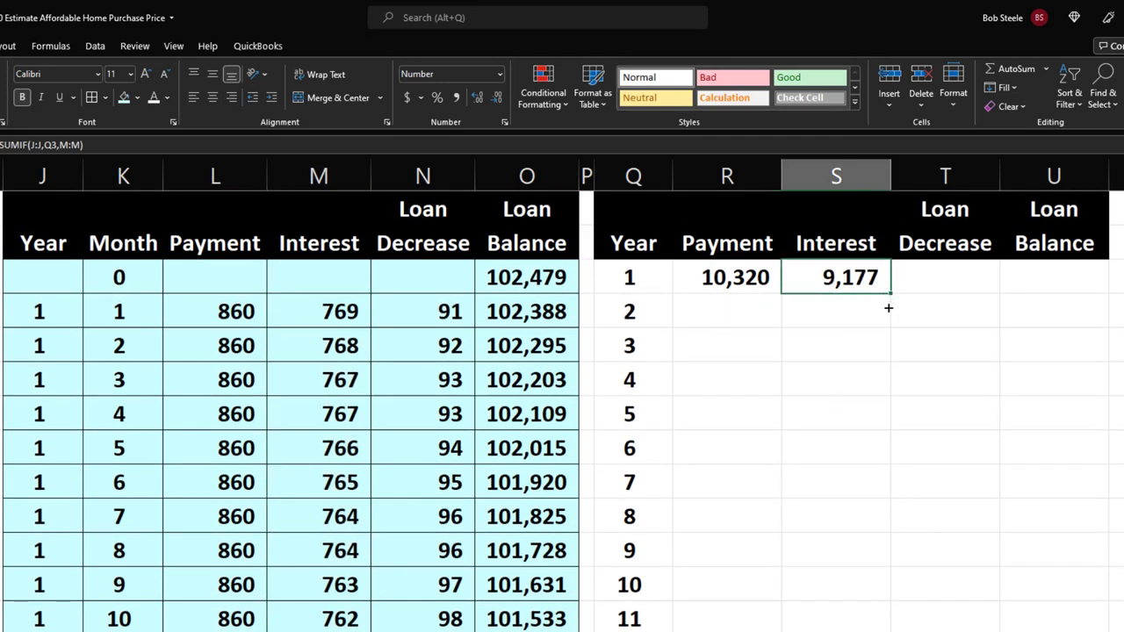
{"action": "left_click_drag", "start_coordinate": [889, 298], "coordinate": [889, 327]}
{"action": "left_click", "coordinate": [849, 309]}
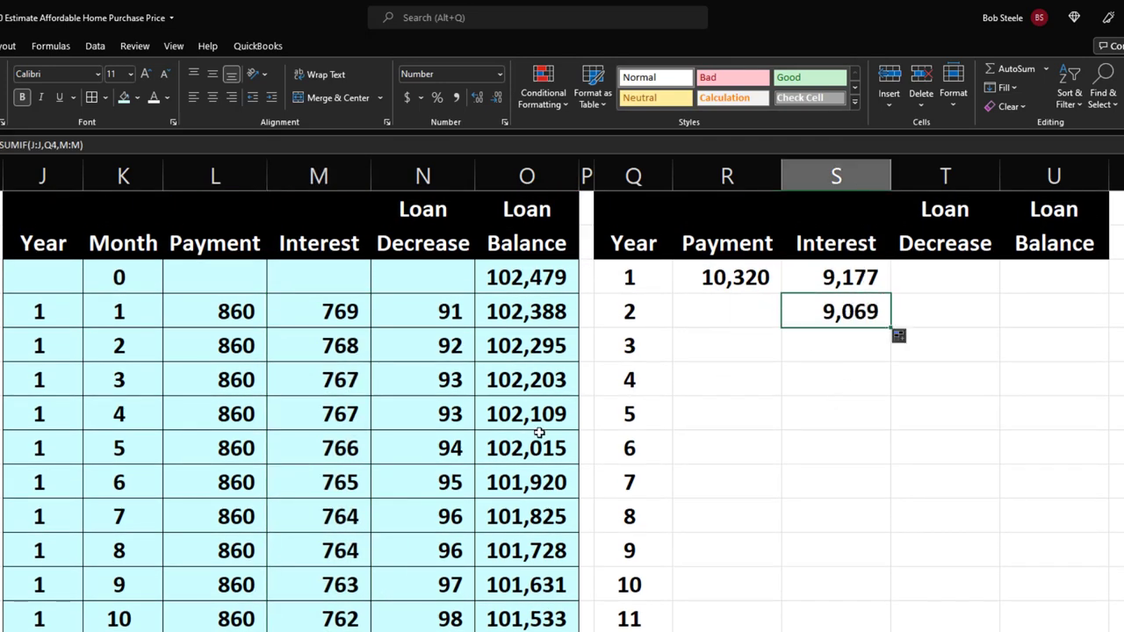
Check the sum of the year 2 interest amounts for months 13 to 24 in column M
{"action": "scroll", "coordinate": [267, 570], "scroll_direction": "down", "scroll_amount": 2}
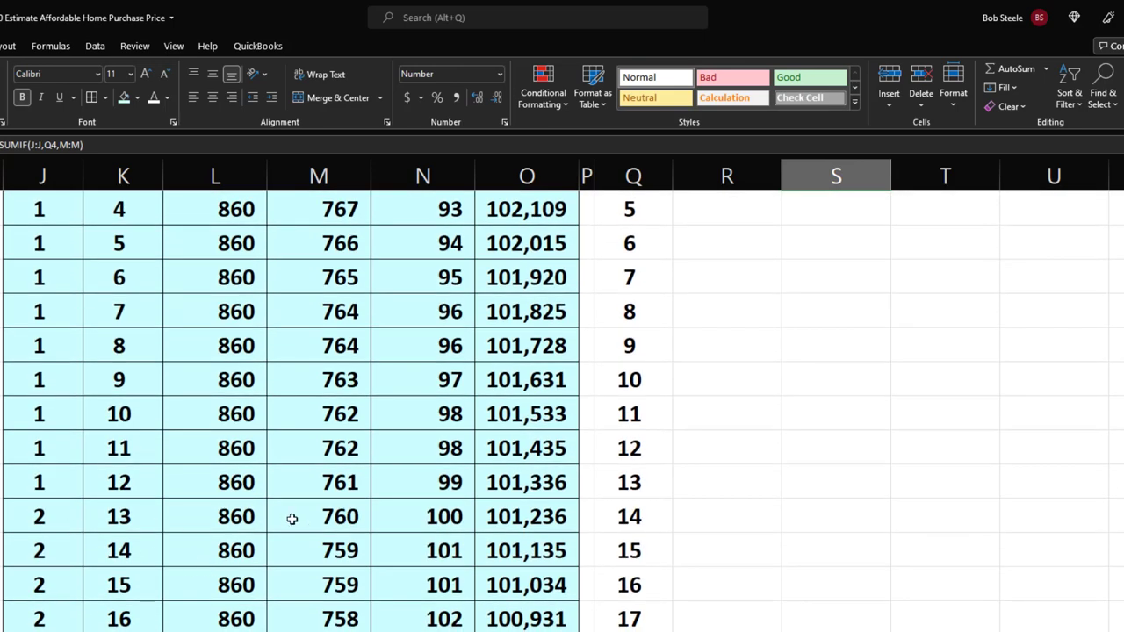
{"action": "left_click_drag", "start_coordinate": [293, 519], "coordinate": [307, 627]}
{"action": "left_click_drag", "start_coordinate": [323, 620], "coordinate": [327, 562]}
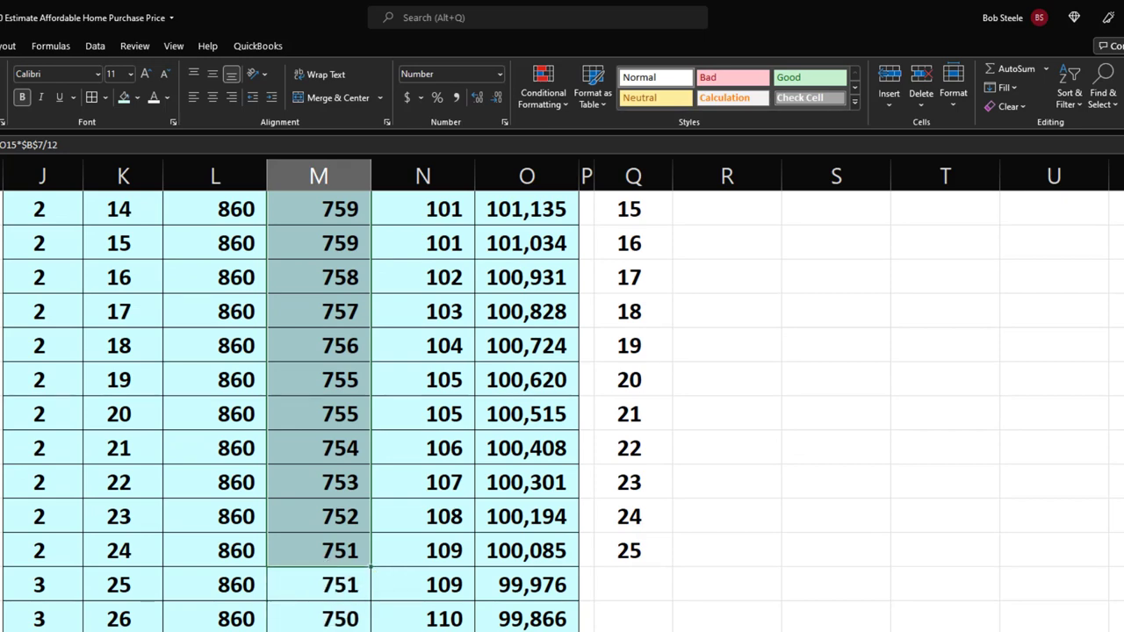
Enter =SUMIF(J:J,Q3,N:N) in T3 for the year 1 loan decrease and compare it with the sum of N4:N15
{"action": "scroll", "coordinate": [923, 602], "scroll_direction": "up", "scroll_amount": 5}
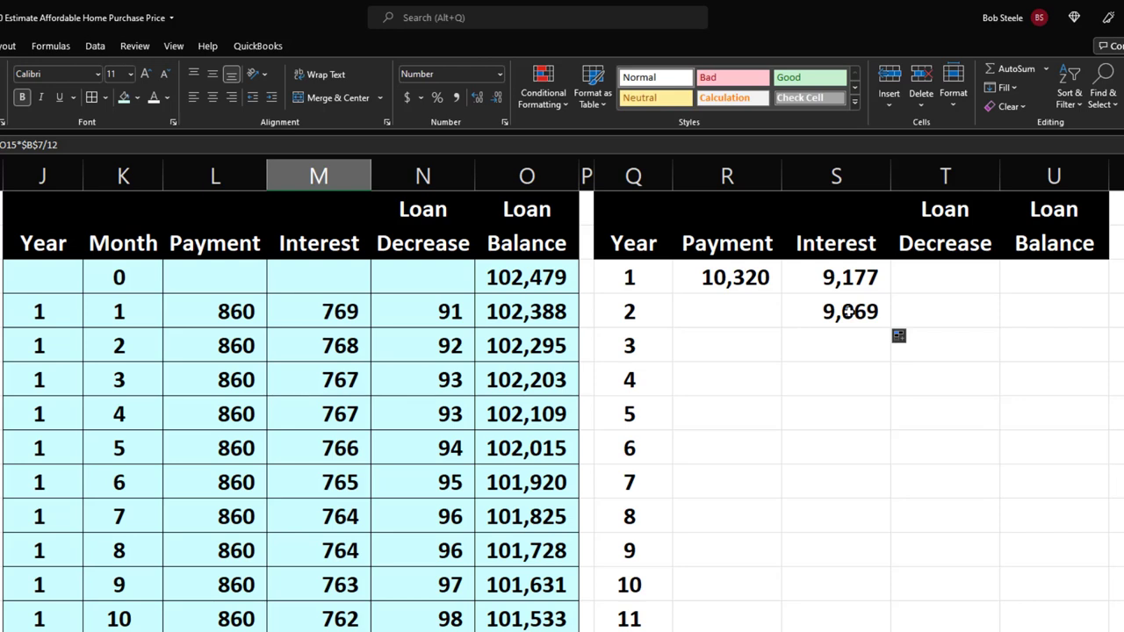
{"action": "left_click", "coordinate": [925, 279]}
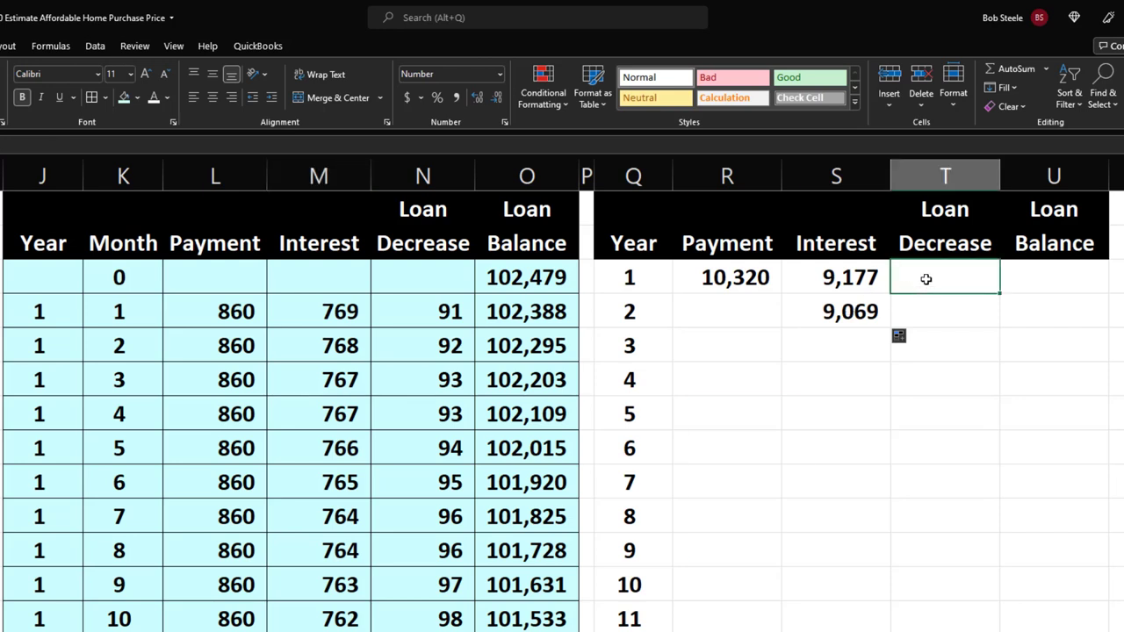
{"action": "type", "text": "="}
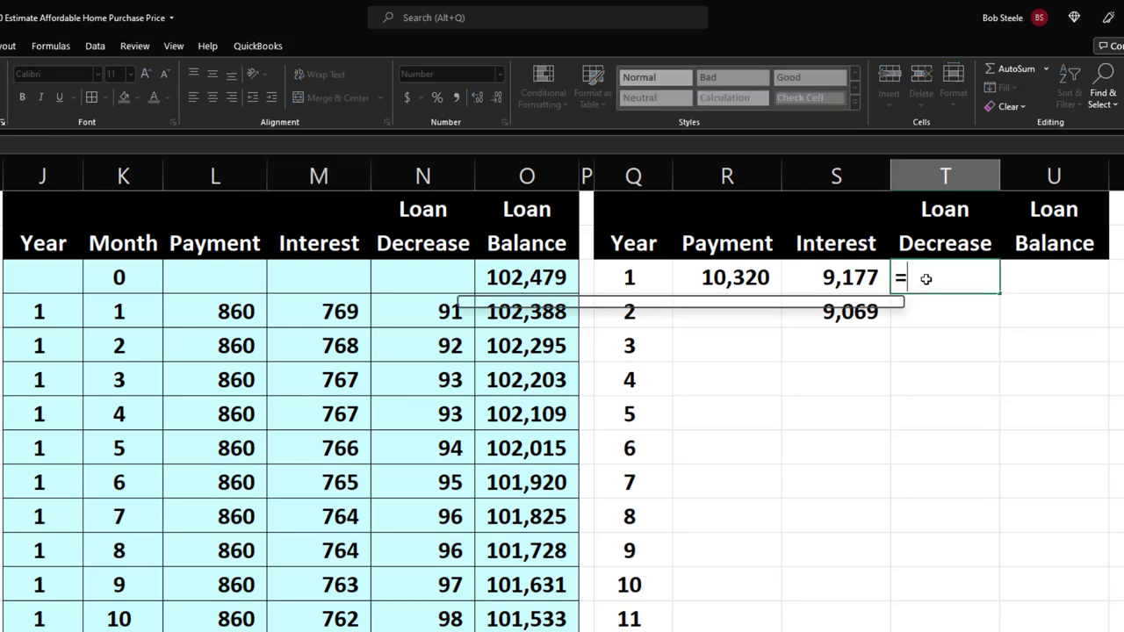
{"action": "type", "text": "sumif"}
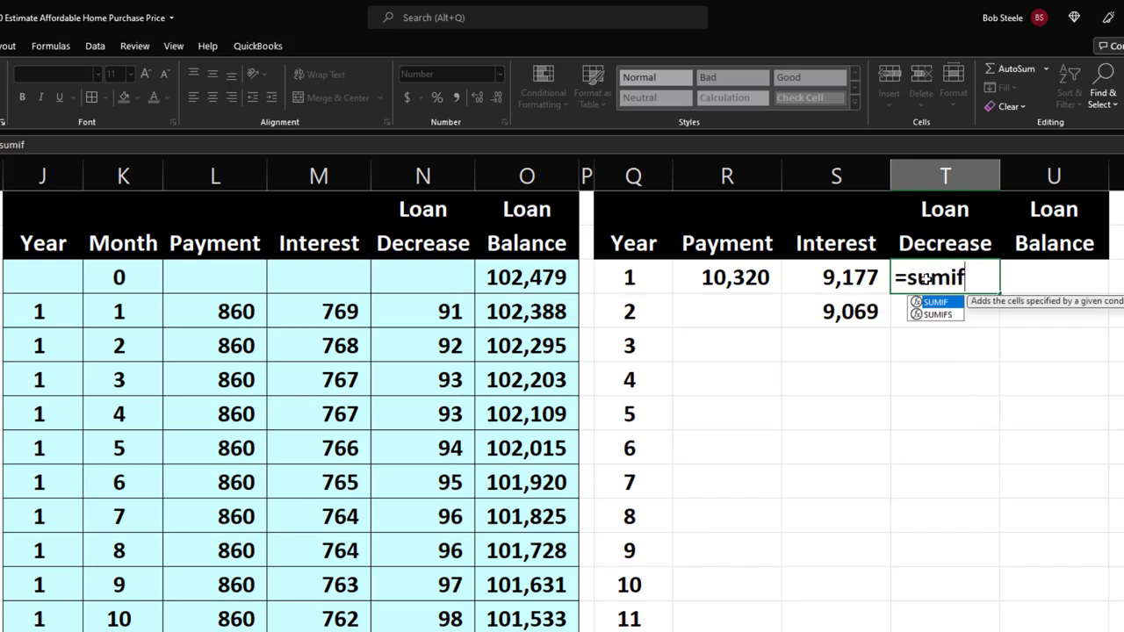
{"action": "type", "text": "("}
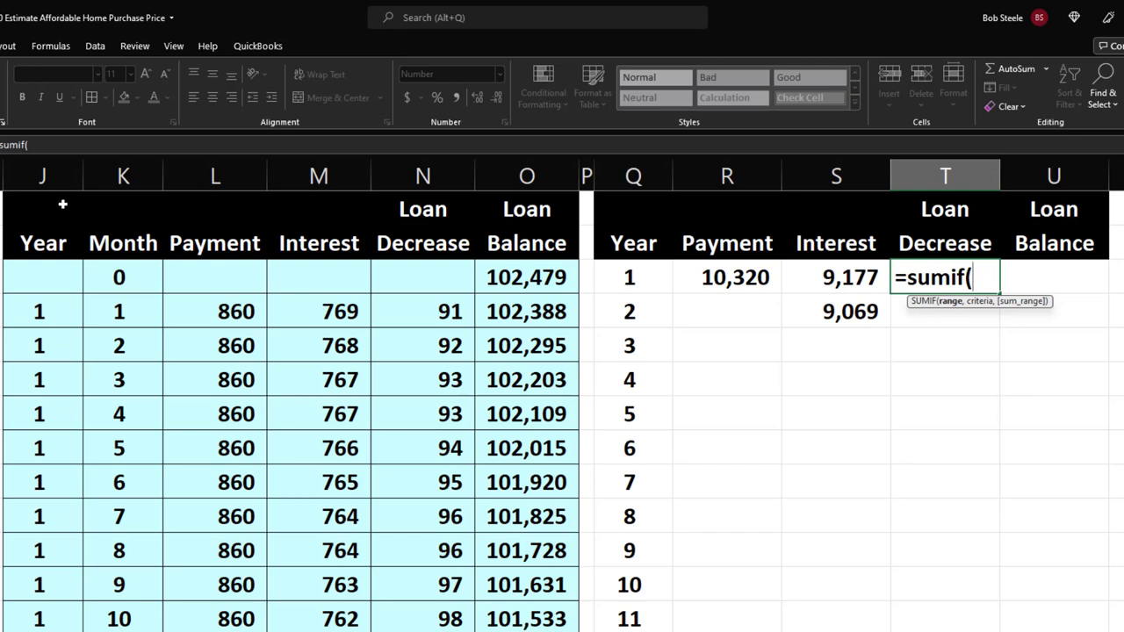
{"action": "left_click", "coordinate": [46, 180]}
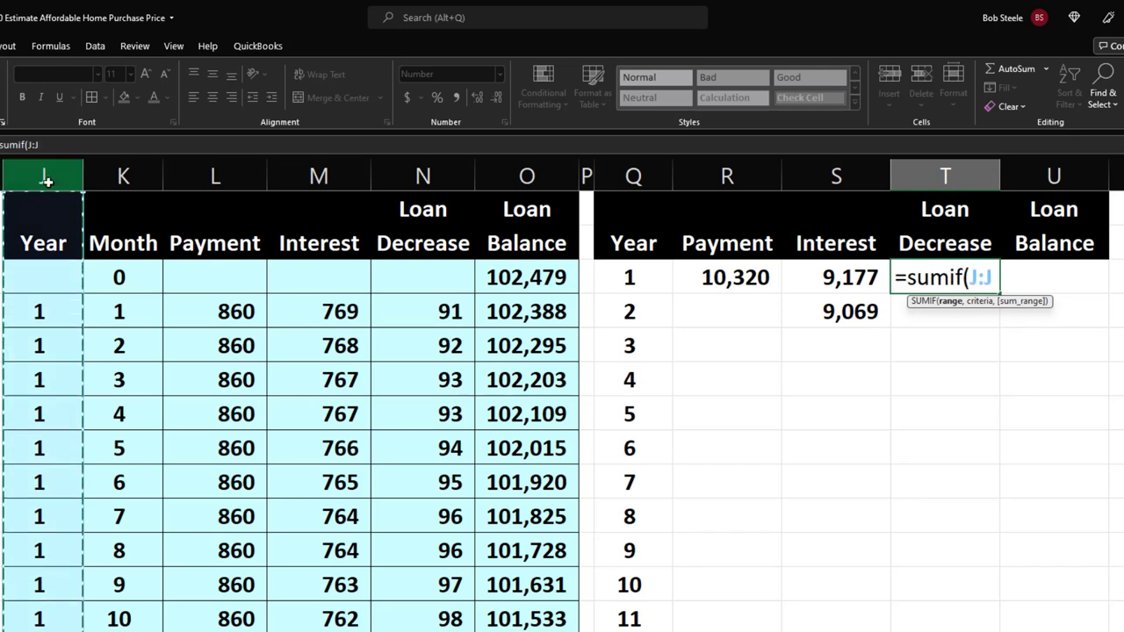
{"action": "type", "text": ","}
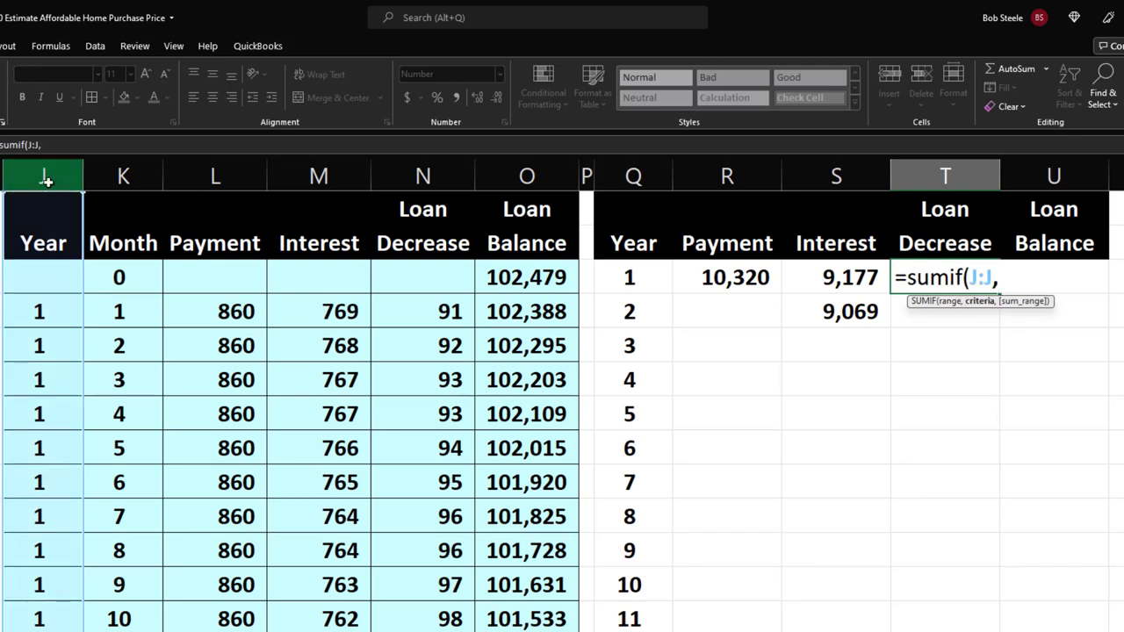
{"action": "left_click", "coordinate": [649, 277]}
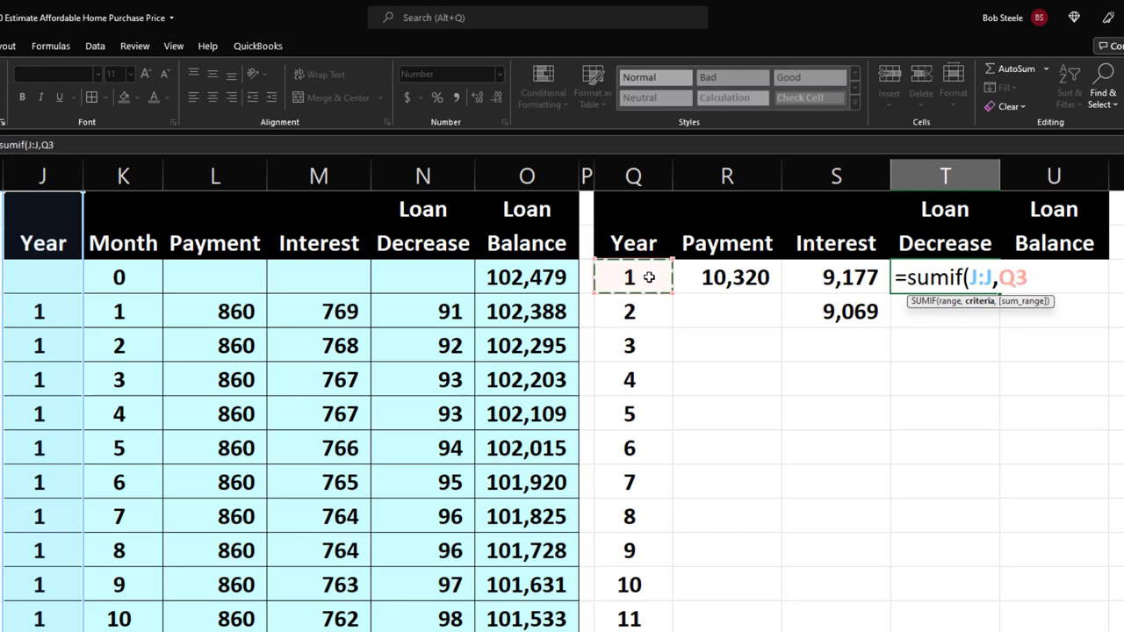
{"action": "type", "text": ","}
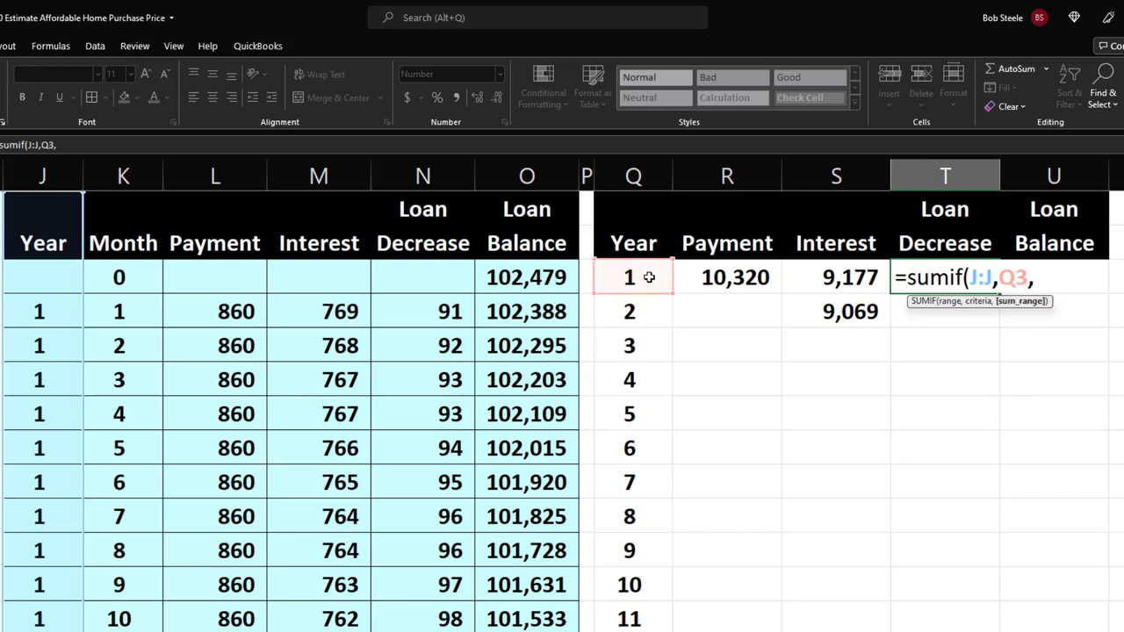
{"action": "left_click", "coordinate": [438, 180]}
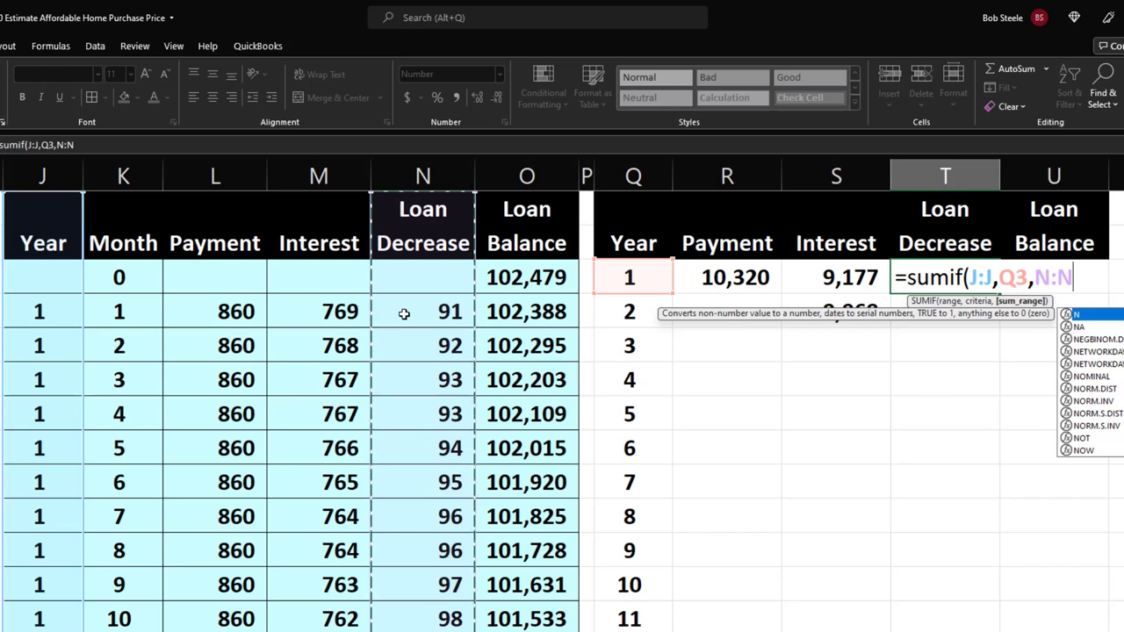
{"action": "key", "text": "Return"}
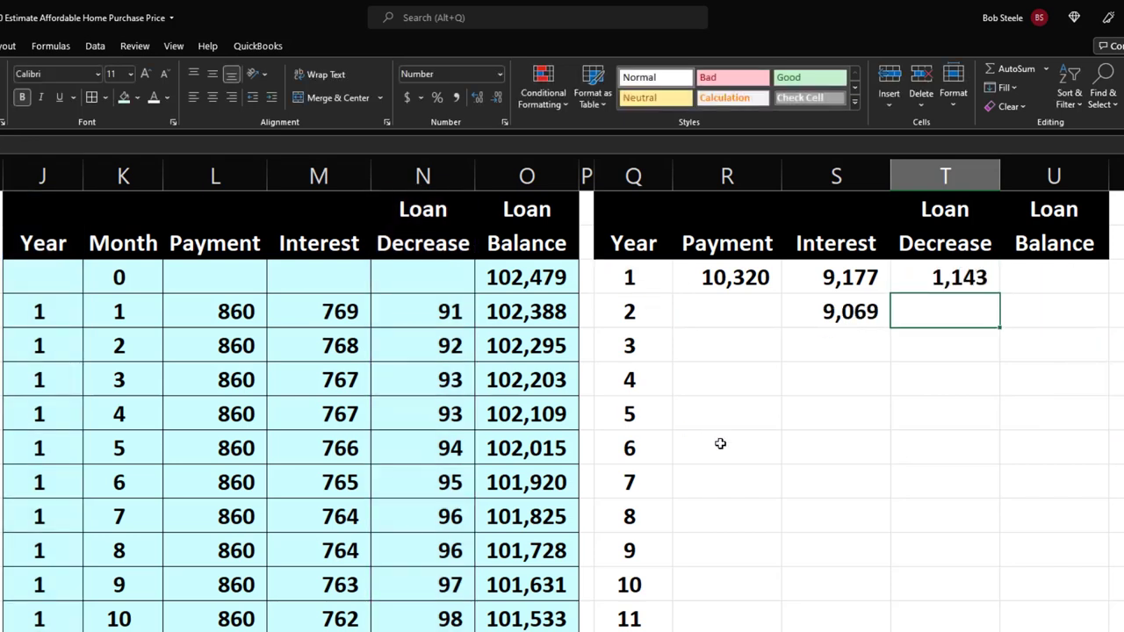
{"action": "left_click_drag", "start_coordinate": [434, 338], "coordinate": [429, 576]}
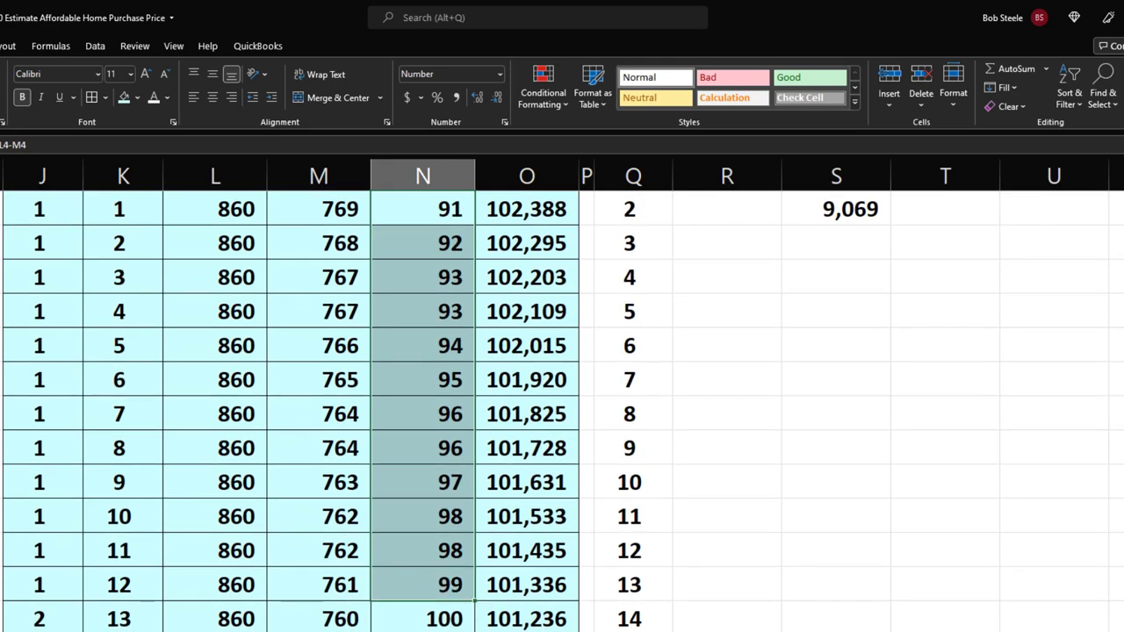
{"action": "scroll", "coordinate": [935, 447], "scroll_direction": "up", "scroll_amount": 1}
Copy the Loan Decrease formula from T3 down to T4 and compare it with the sum of months 13 to 24 in column N
{"action": "left_click", "coordinate": [944, 279]}
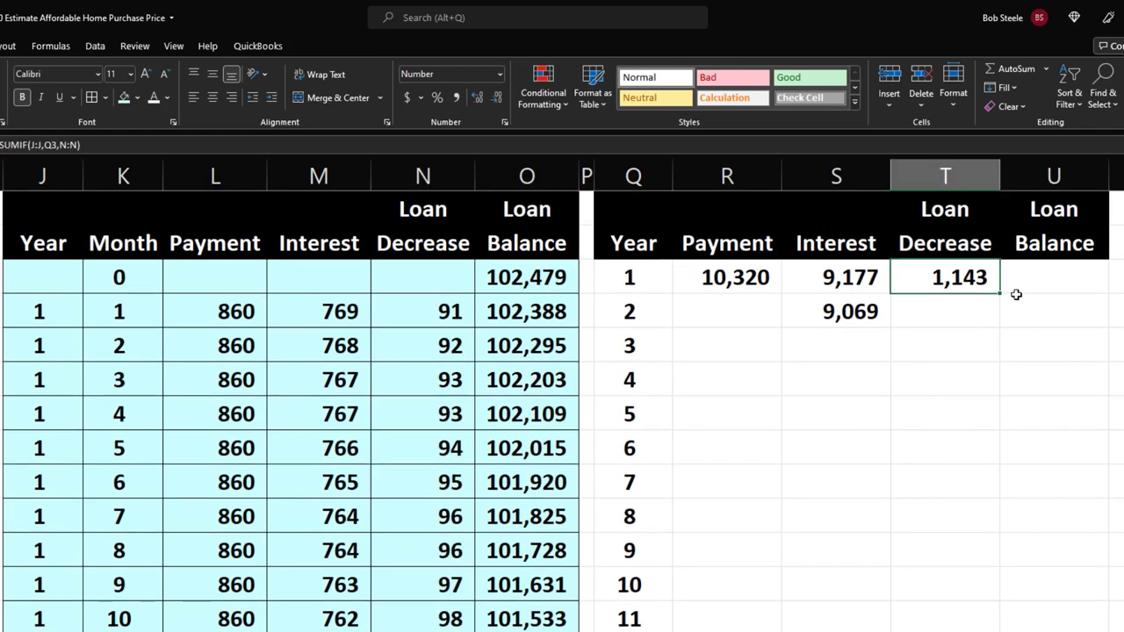
{"action": "left_click_drag", "start_coordinate": [998, 294], "coordinate": [1002, 327]}
{"action": "scroll", "coordinate": [404, 532], "scroll_direction": "down", "scroll_amount": 3}
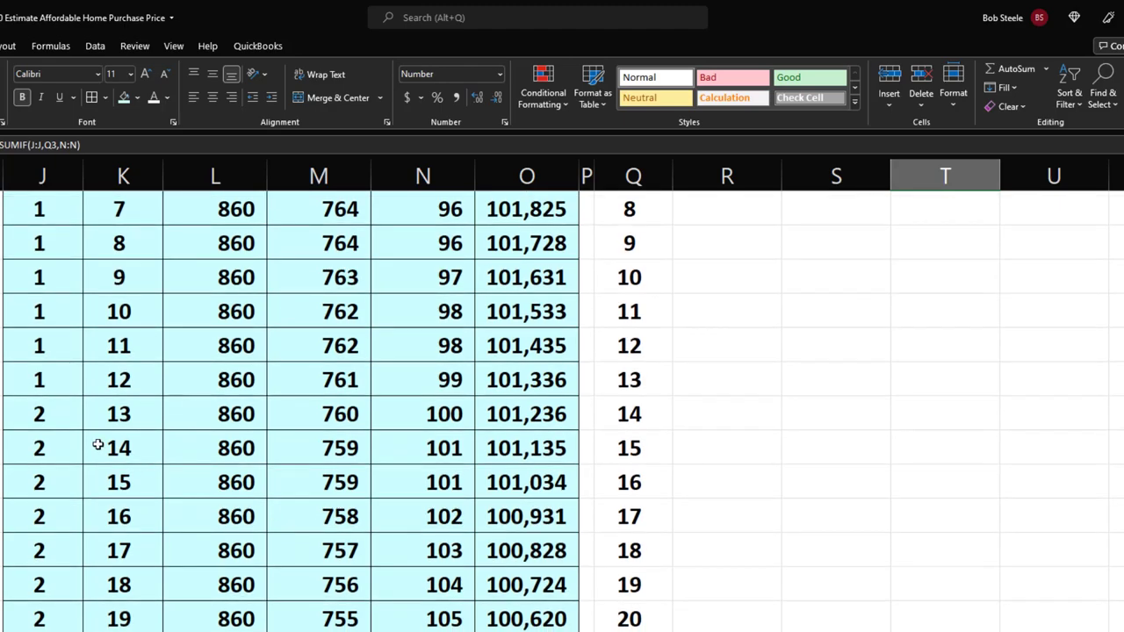
{"action": "scroll", "coordinate": [386, 434], "scroll_direction": "up", "scroll_amount": 3}
{"action": "scroll", "coordinate": [386, 448], "scroll_direction": "down", "scroll_amount": 2}
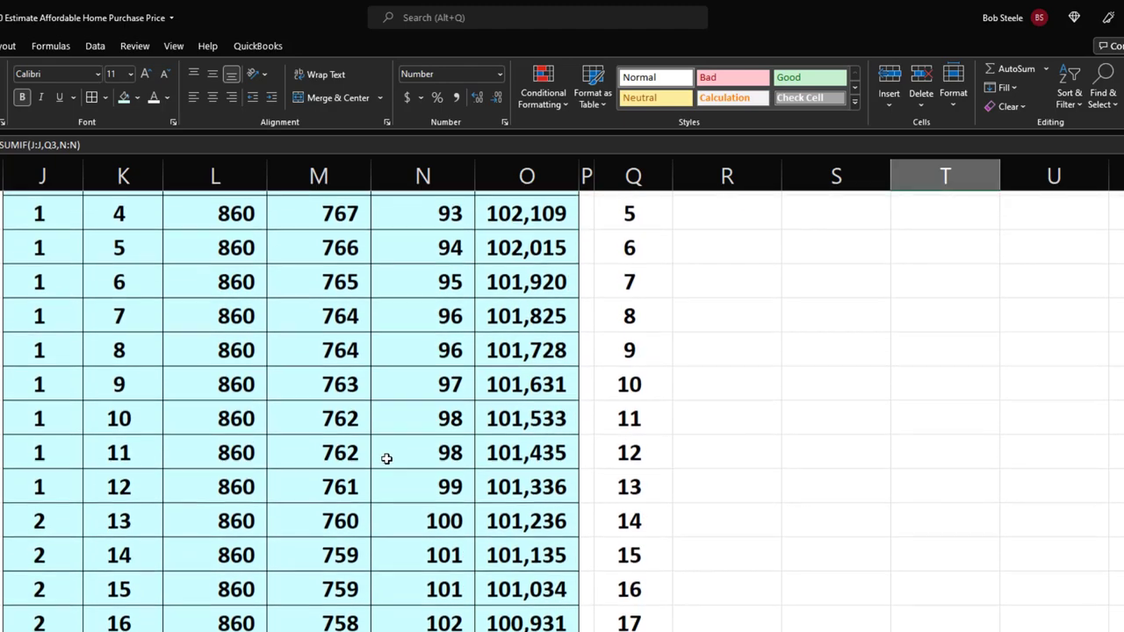
{"action": "left_click_drag", "start_coordinate": [407, 522], "coordinate": [423, 631]}
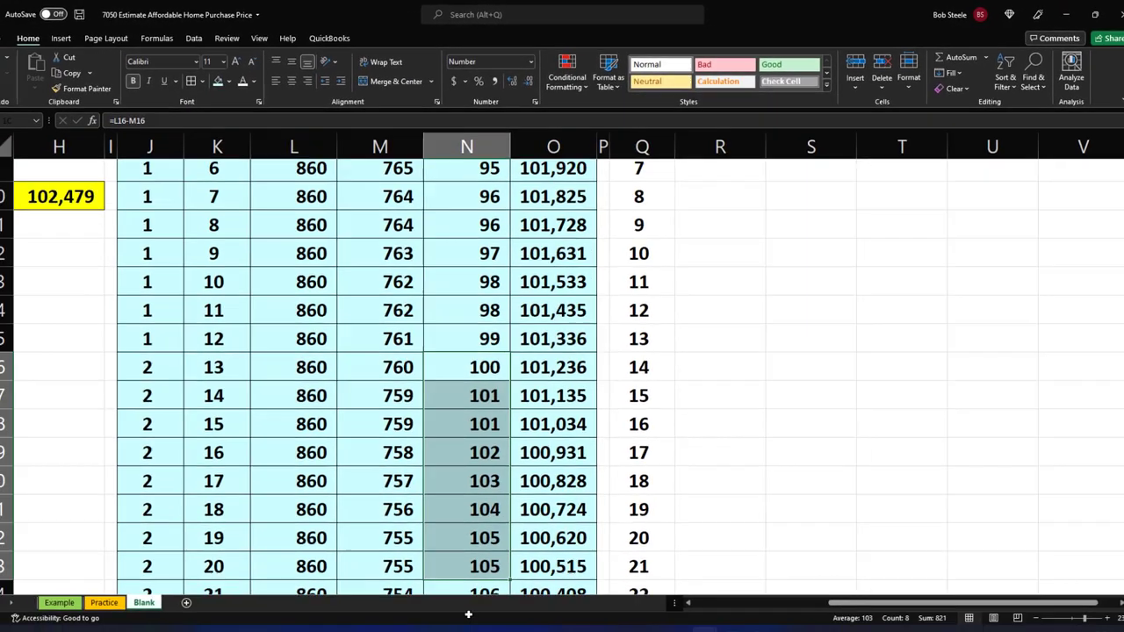
{"action": "left_click_drag", "start_coordinate": [476, 594], "coordinate": [468, 390]}
{"action": "scroll", "coordinate": [930, 536], "scroll_direction": "up", "scroll_amount": 6}
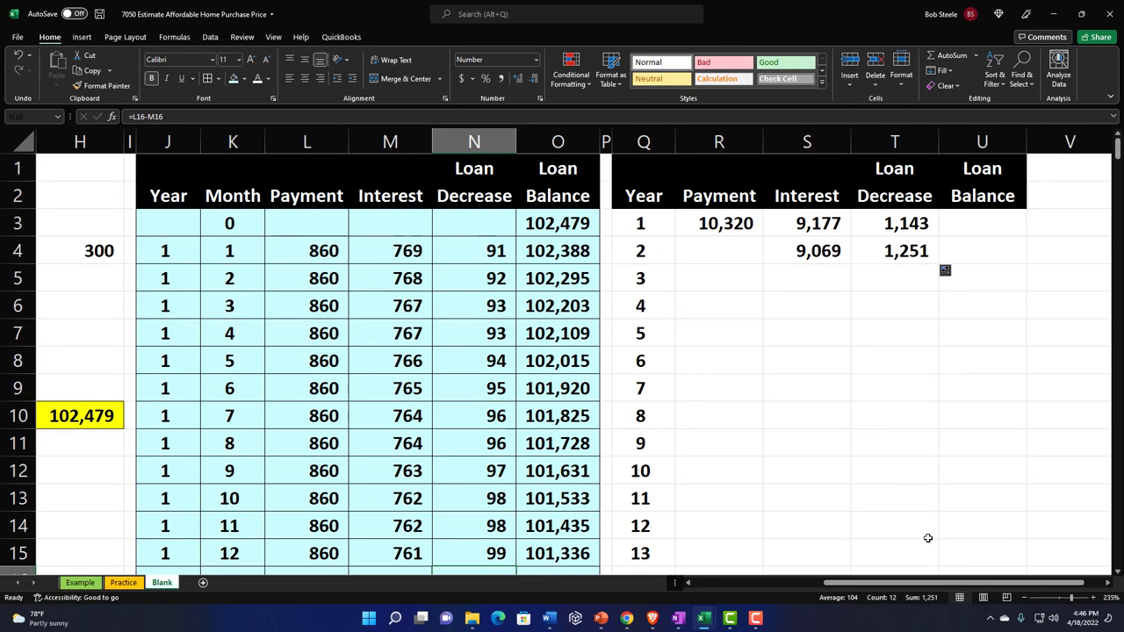
Clear the Interest and Loan Decrease formulas for years 1 and 2 in S3:T4
{"action": "left_click", "coordinate": [891, 483]}
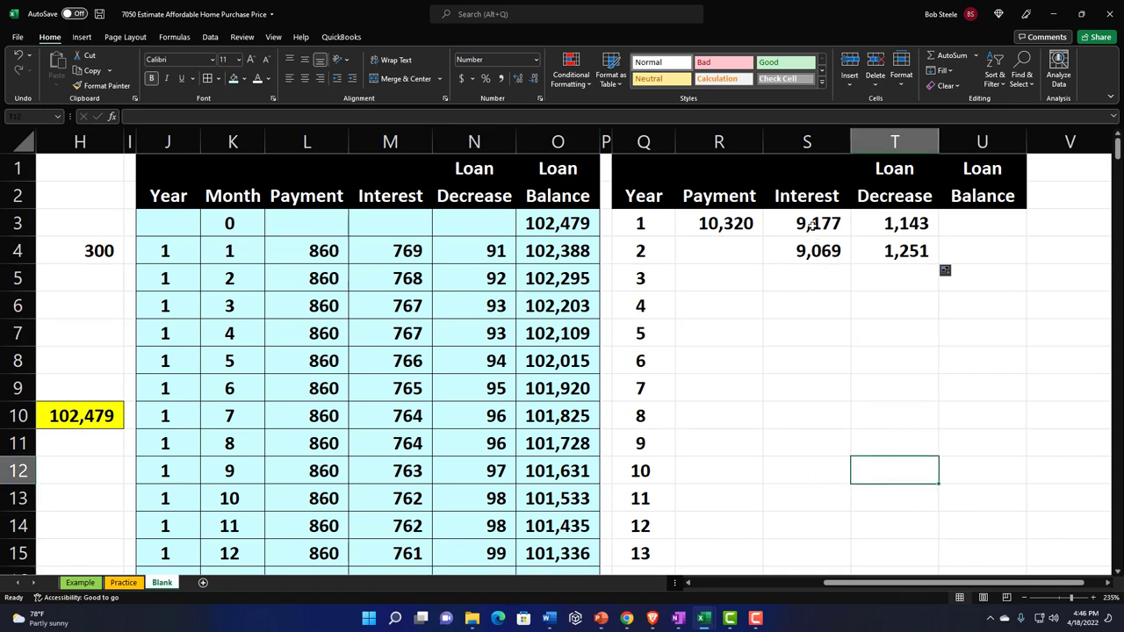
{"action": "left_click_drag", "start_coordinate": [816, 226], "coordinate": [855, 243]}
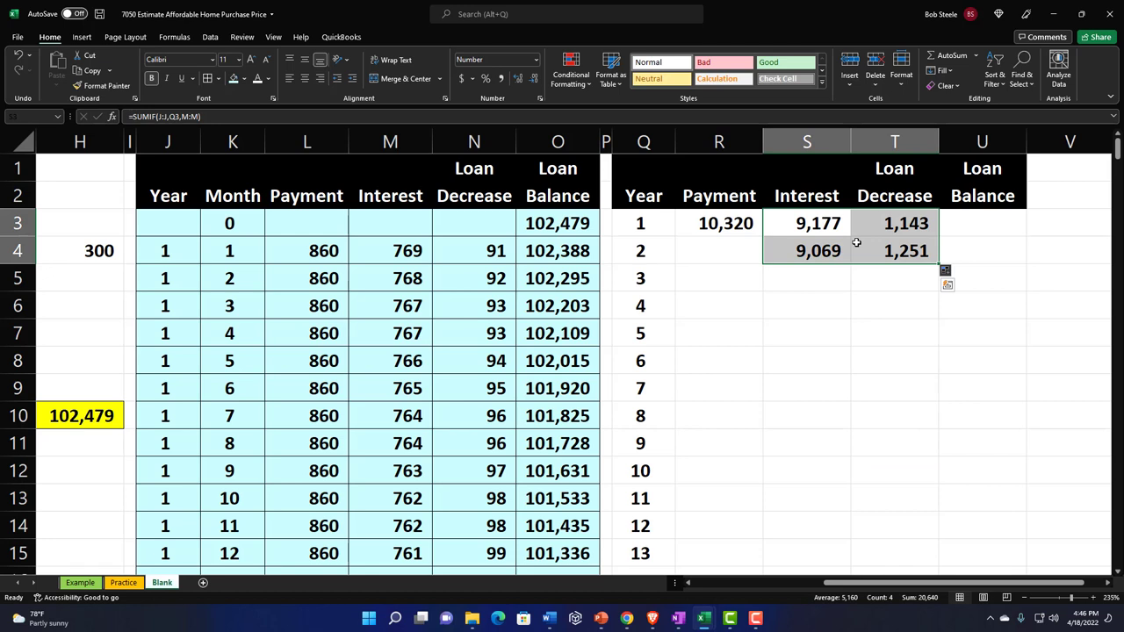
{"action": "key", "text": "Delete"}
Review the Payment formula in R3 and try copying it across to S3 with its relative references
{"action": "double_click", "coordinate": [734, 223]}
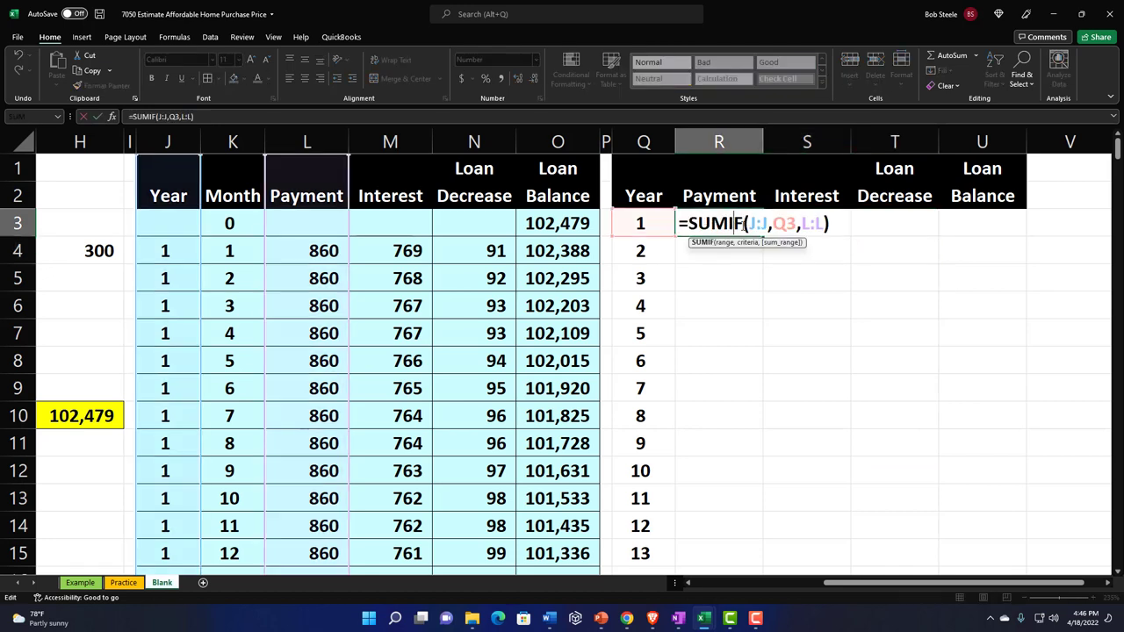
{"action": "key", "text": "Return"}
{"action": "left_click", "coordinate": [742, 226]}
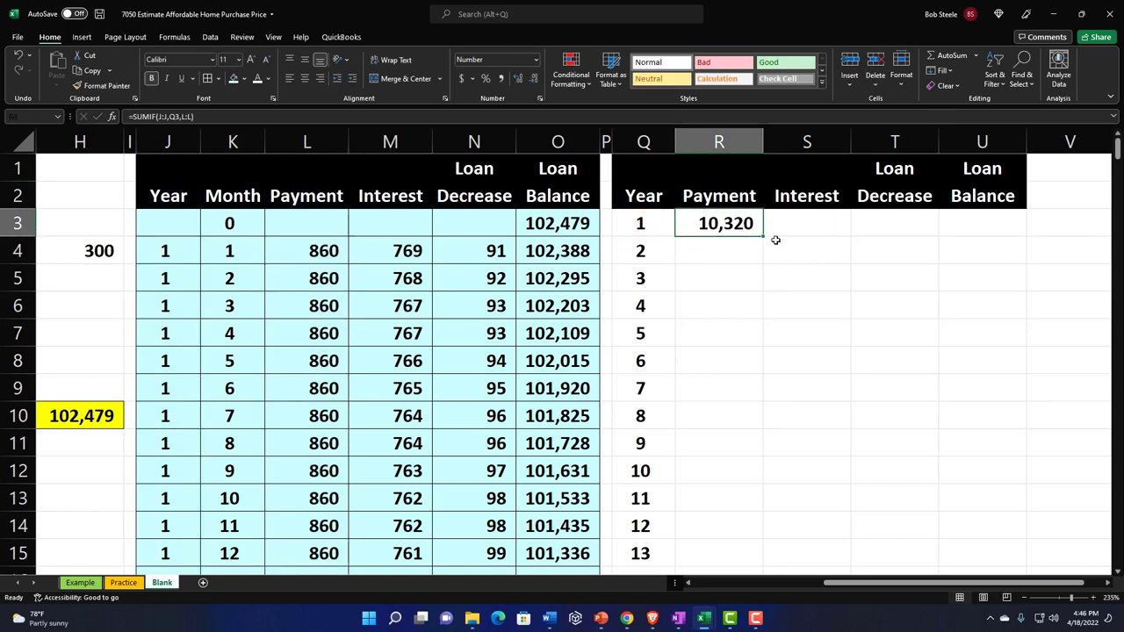
{"action": "left_click_drag", "start_coordinate": [764, 237], "coordinate": [810, 235]}
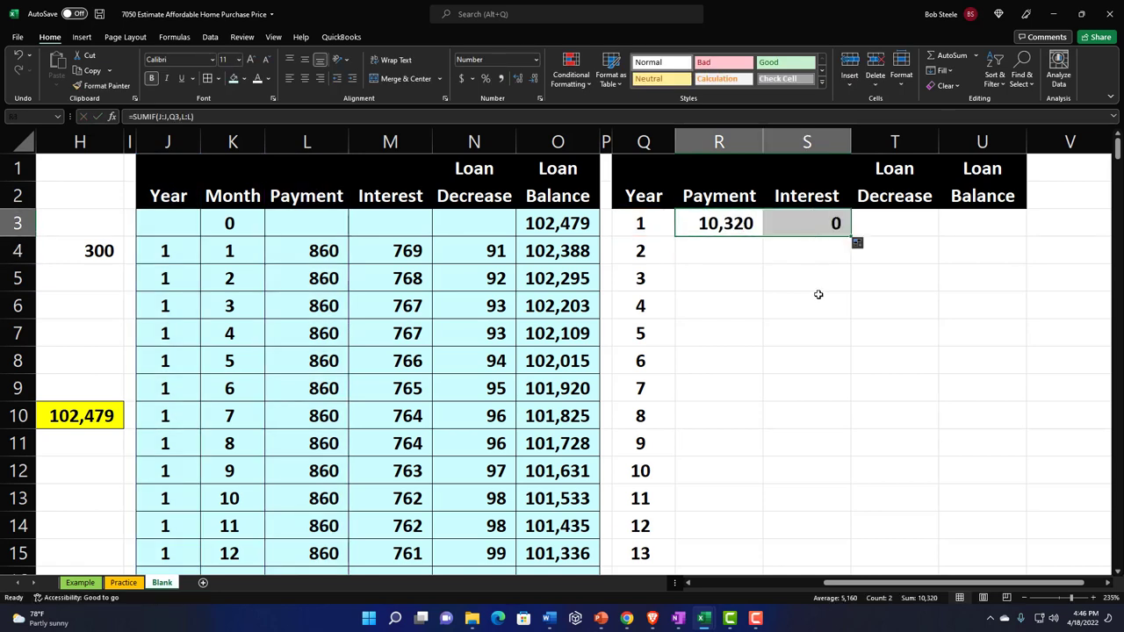
Inspect the cell references of the copied Interest formula in S3 and clear that cell
{"action": "left_click", "coordinate": [817, 296]}
{"action": "left_click", "coordinate": [809, 227]}
{"action": "double_click", "coordinate": [809, 225]}
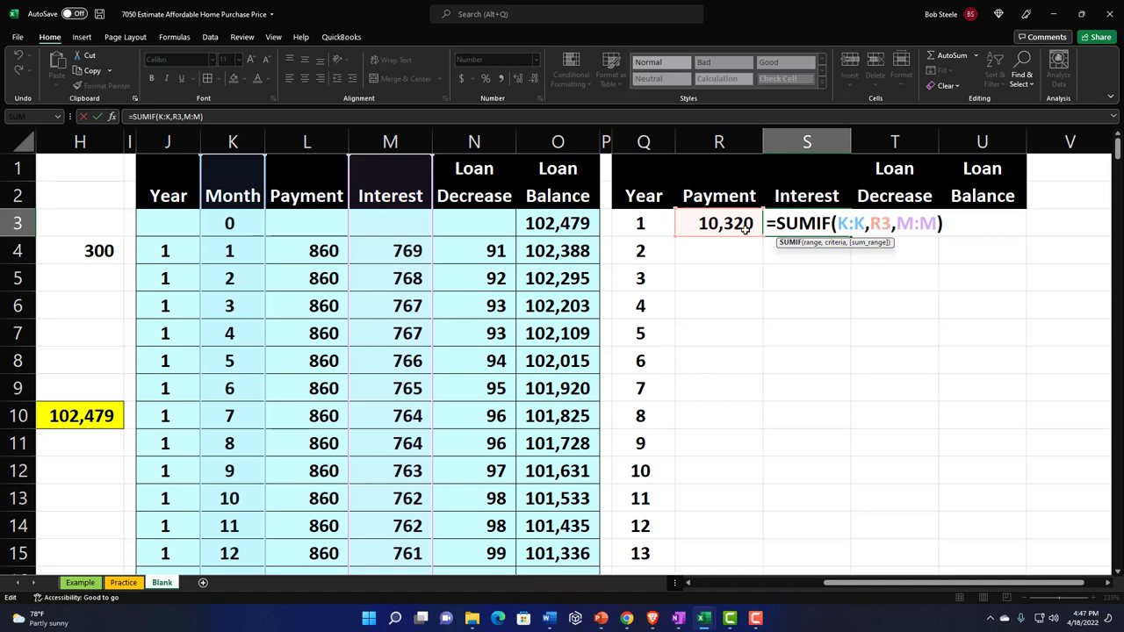
{"action": "key", "text": "Return"}
{"action": "left_click", "coordinate": [808, 226]}
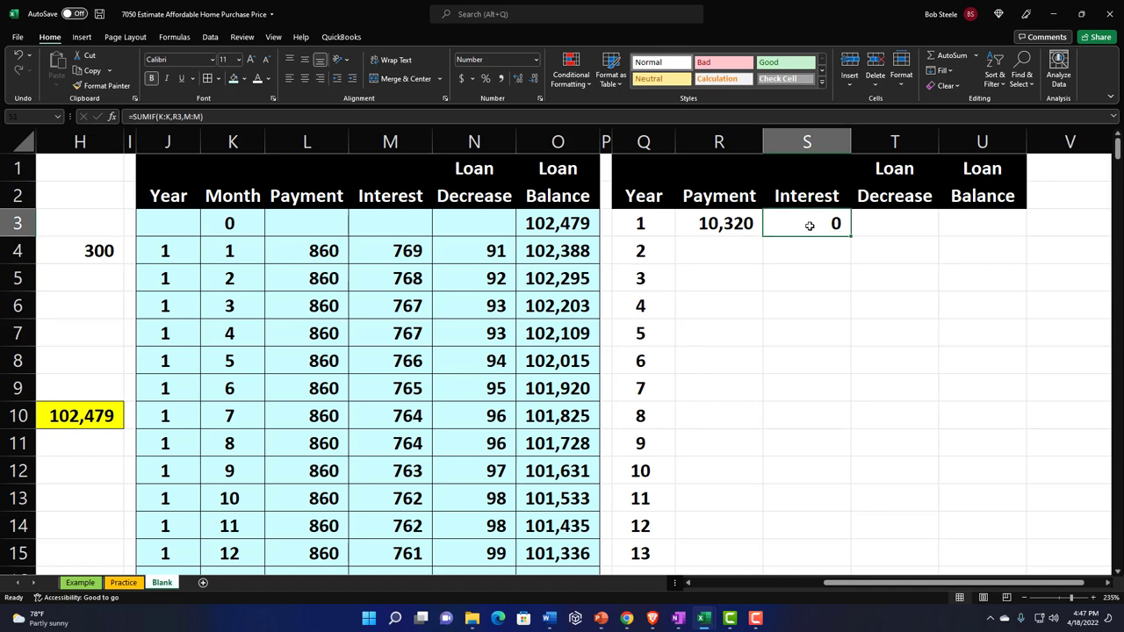
{"action": "key", "text": "Delete"}
Make the year references in the R3 Payment formula absolute so it reads =SUMIF($J:$J,$Q3,L:L)
{"action": "double_click", "coordinate": [713, 219]}
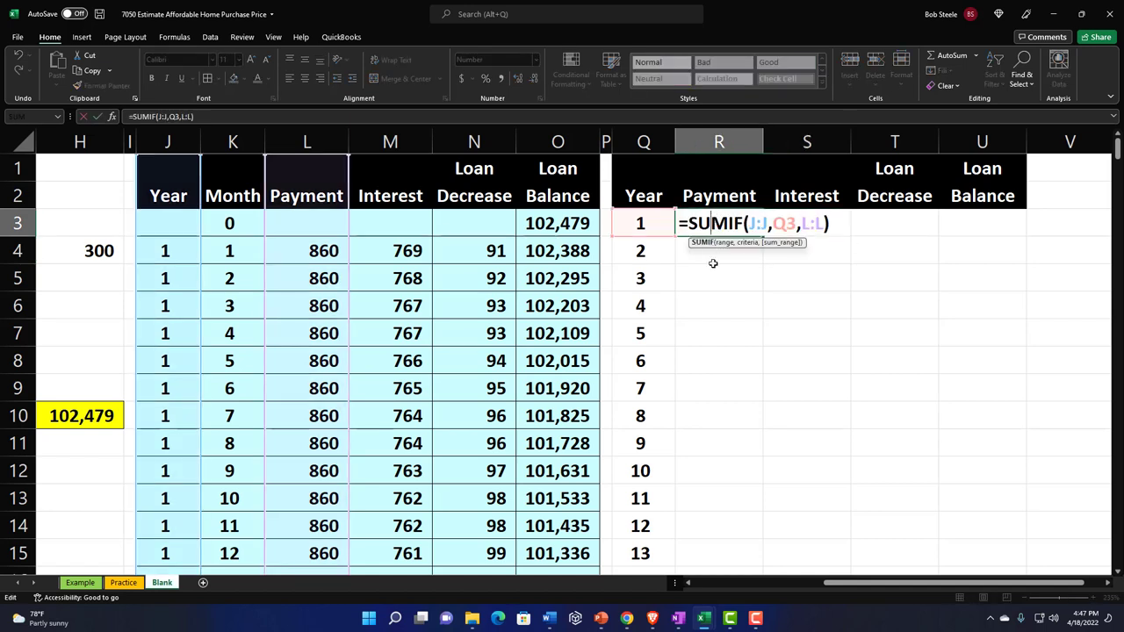
{"action": "key", "text": "Right"}
{"action": "key", "text": "Right"}
{"action": "key", "text": "Right"}
{"action": "key", "text": "Right"}
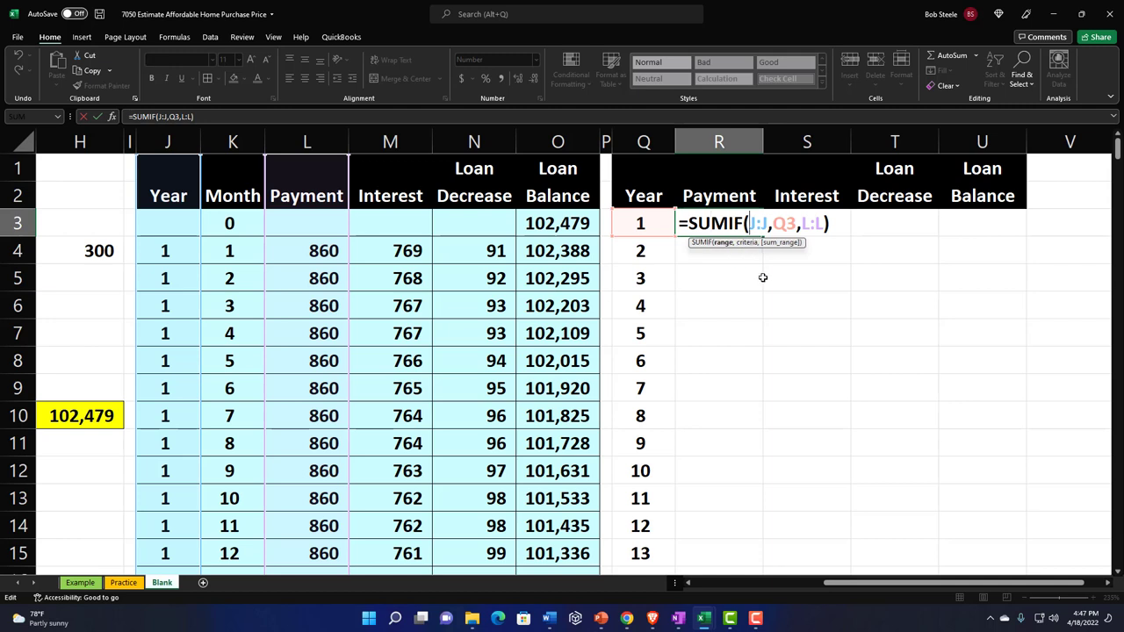
{"action": "key", "text": "F4"}
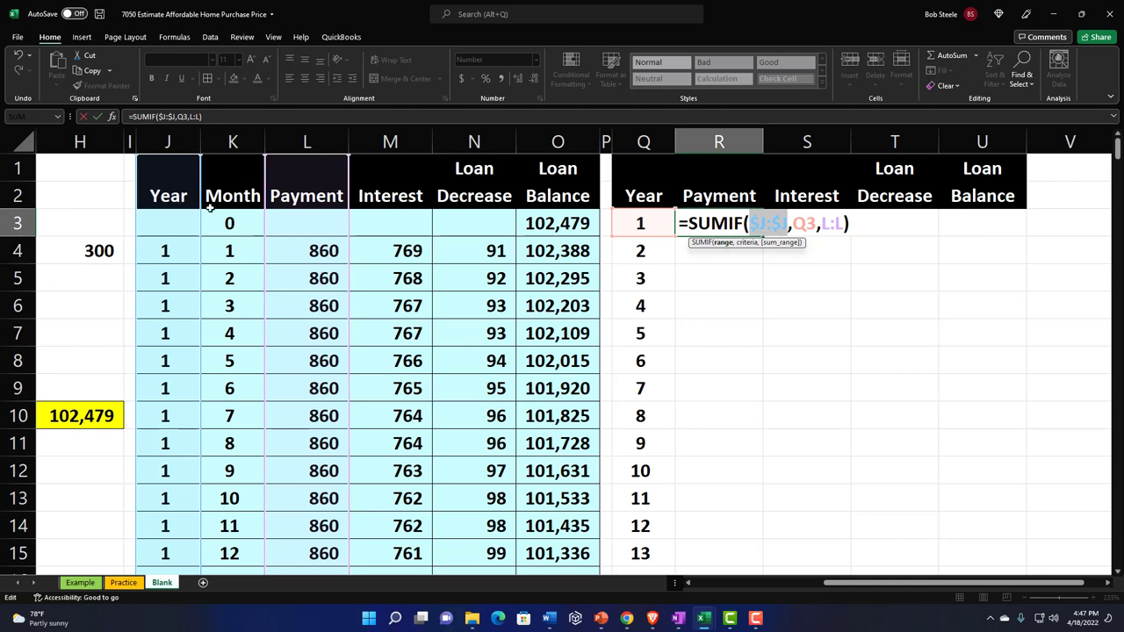
{"action": "left_click", "coordinate": [804, 223]}
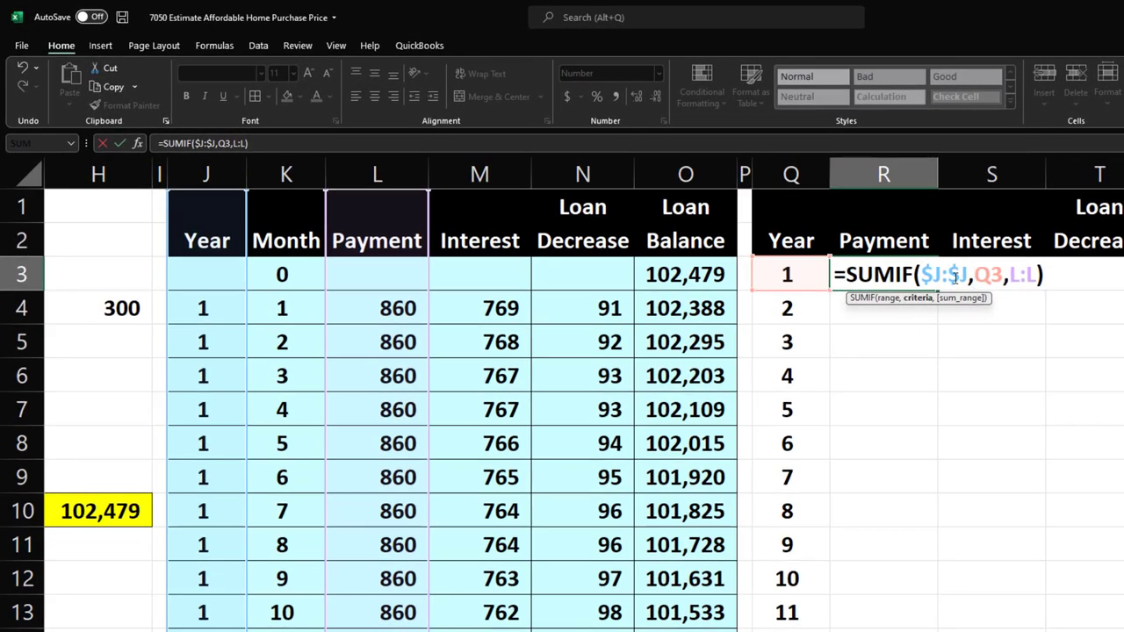
{"action": "type", "text": "$"}
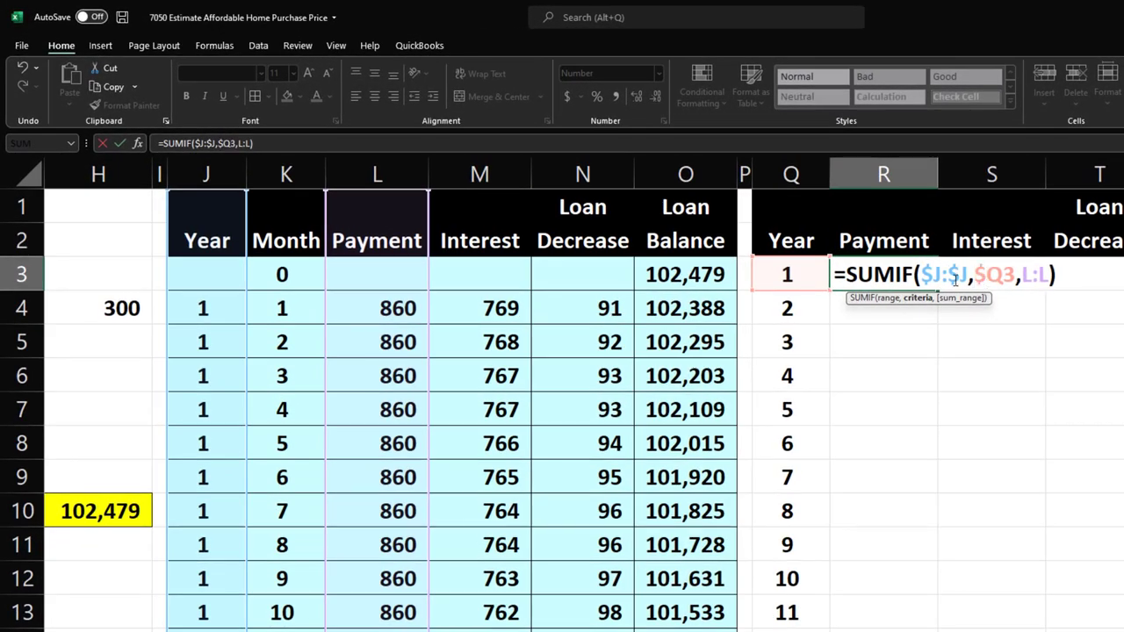
{"action": "left_click", "coordinate": [1033, 275]}
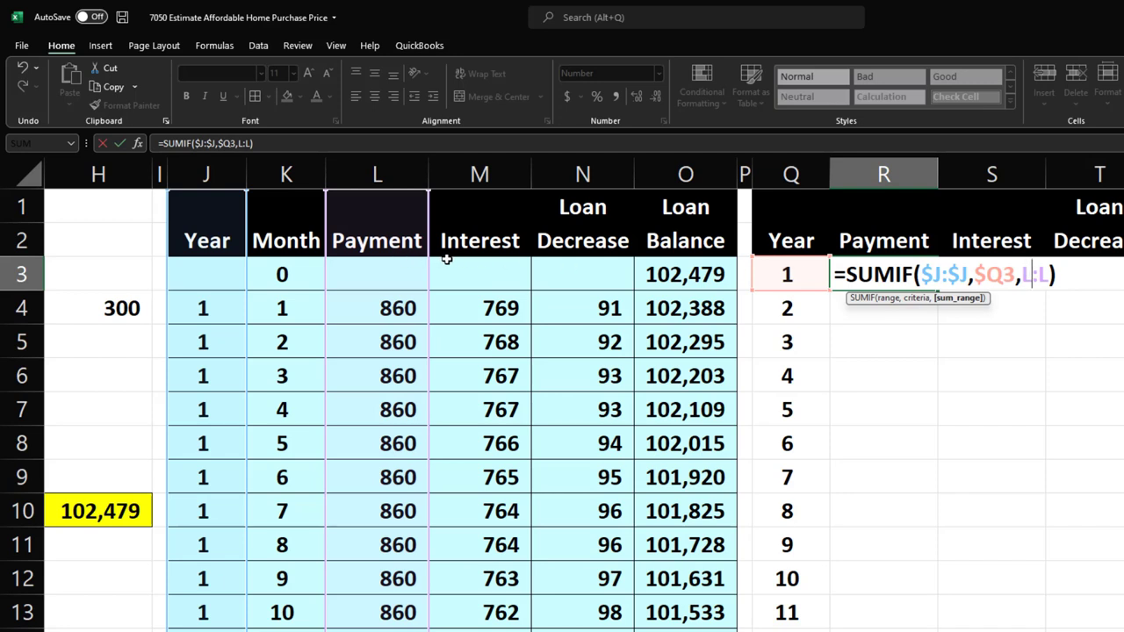
{"action": "key", "text": "Return"}
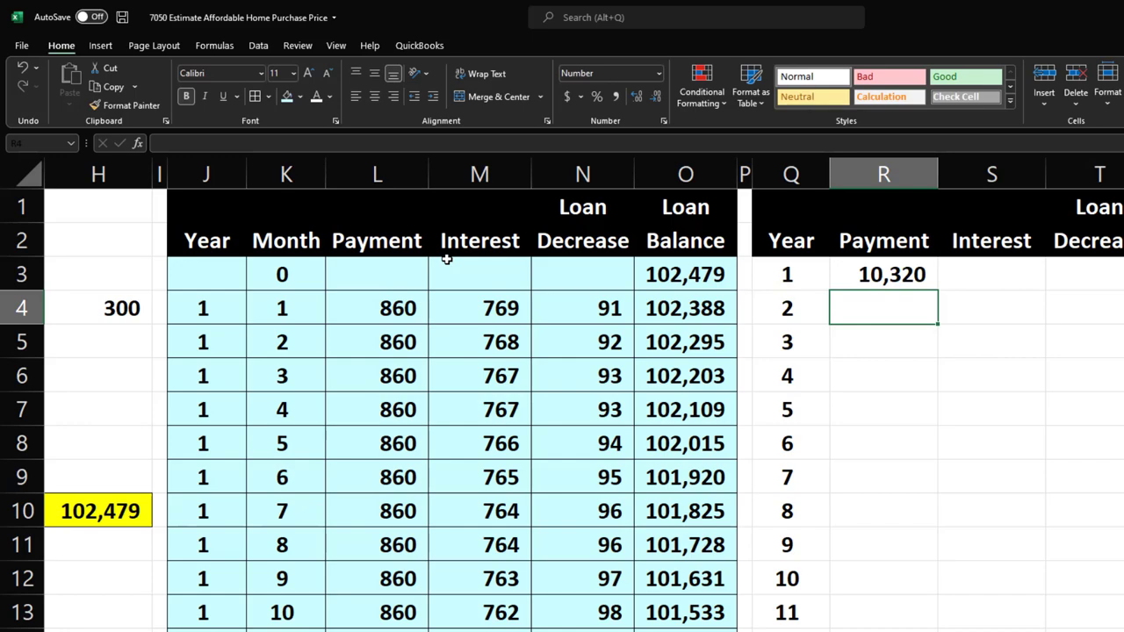
Copy the Payment formula from R3 across to S3:T3 and check the references in both copied formulas
{"action": "left_click", "coordinate": [921, 275]}
{"action": "left_click_drag", "start_coordinate": [938, 292], "coordinate": [1110, 285]}
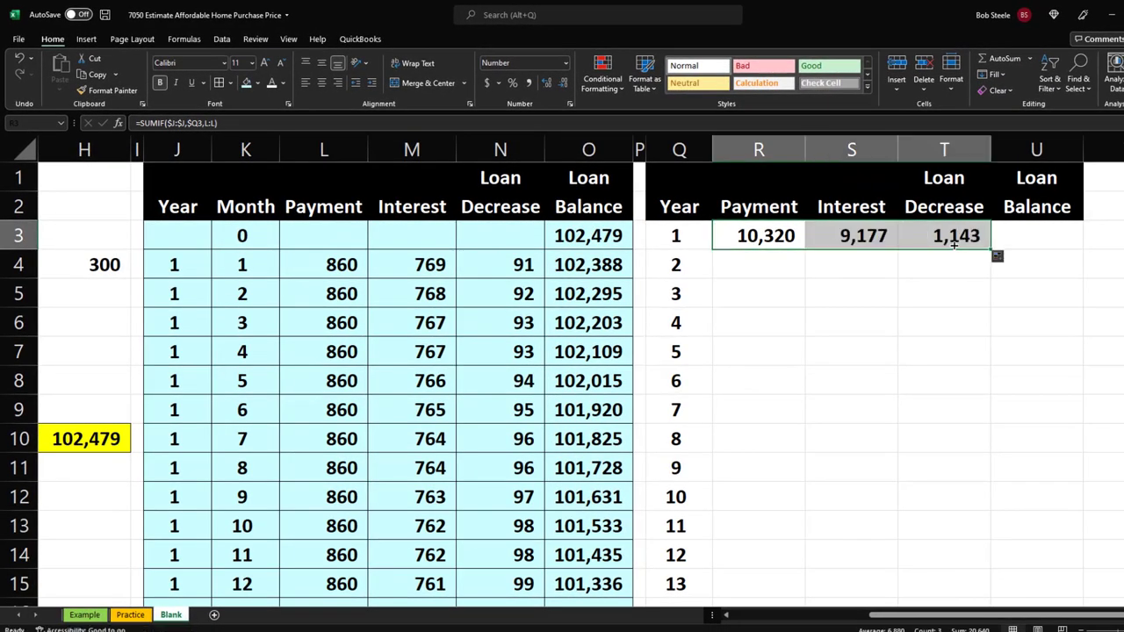
{"action": "double_click", "coordinate": [885, 234]}
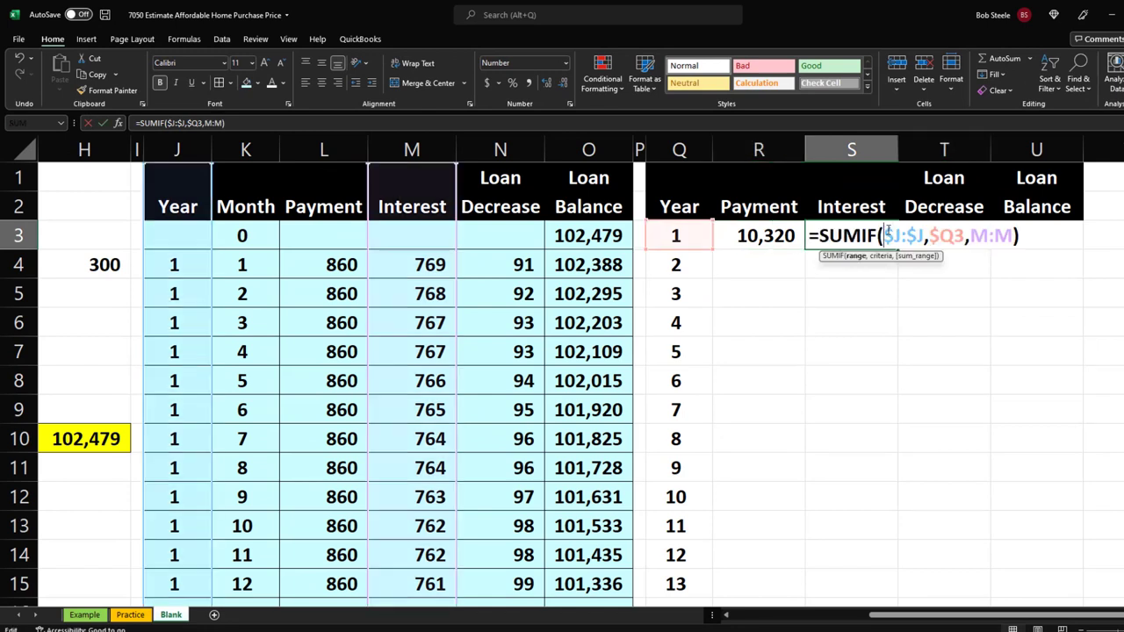
{"action": "key", "text": "Return"}
{"action": "double_click", "coordinate": [935, 233]}
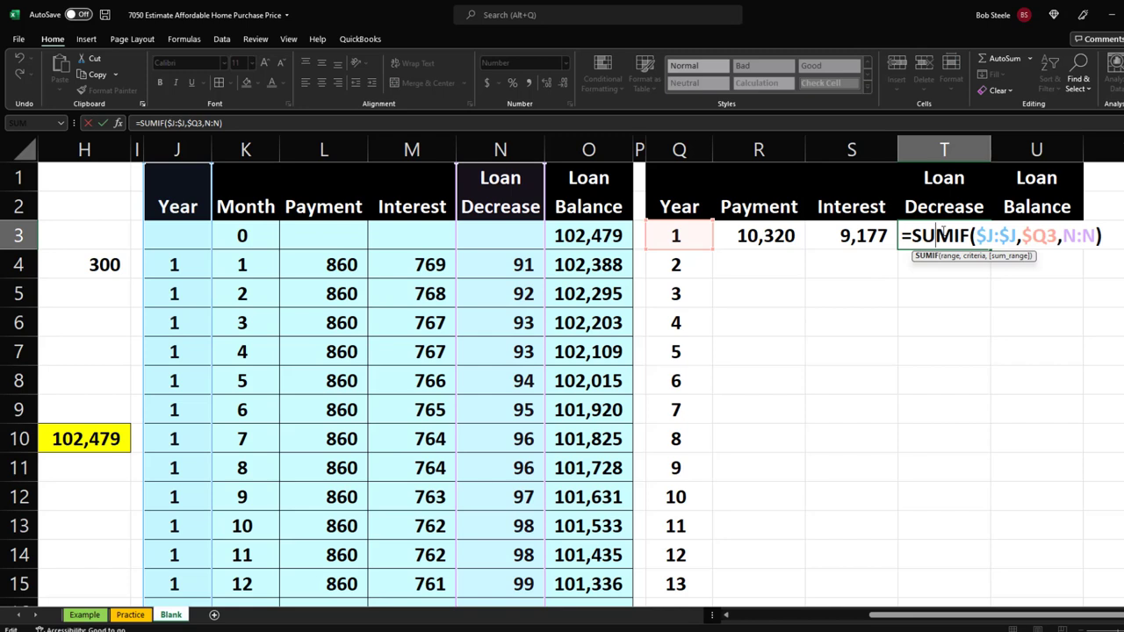
{"action": "key", "text": "Return"}
Fill the Payment, Interest and Loan Decrease formulas in R3:T3 down through year 25 in row 27 and check the last row
{"action": "left_click_drag", "start_coordinate": [792, 235], "coordinate": [927, 244]}
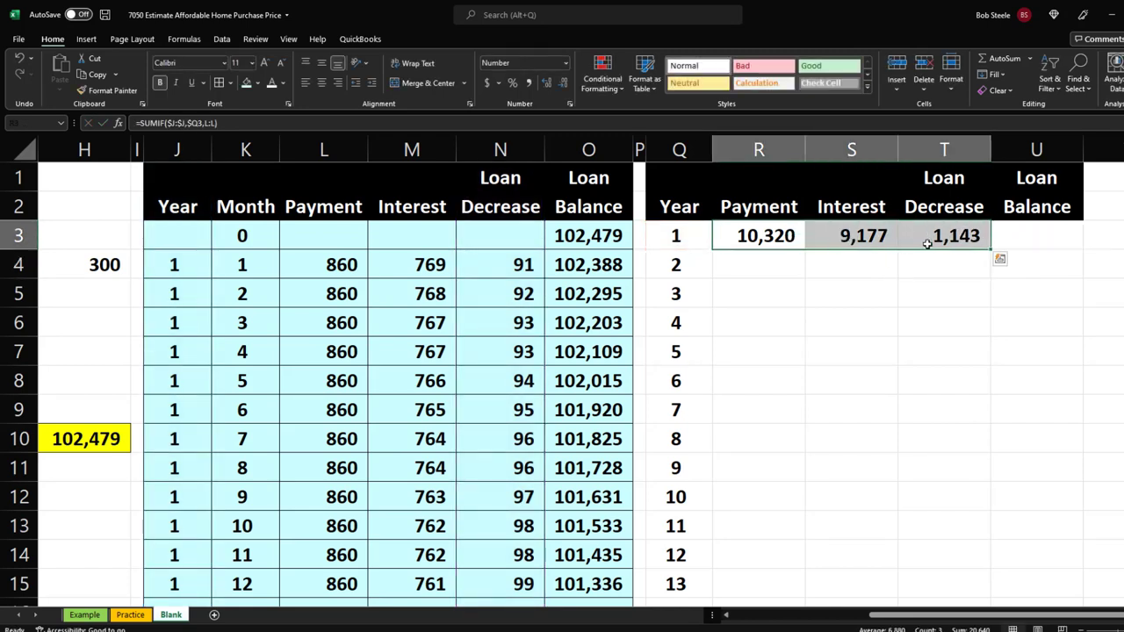
{"action": "double_click", "coordinate": [990, 251]}
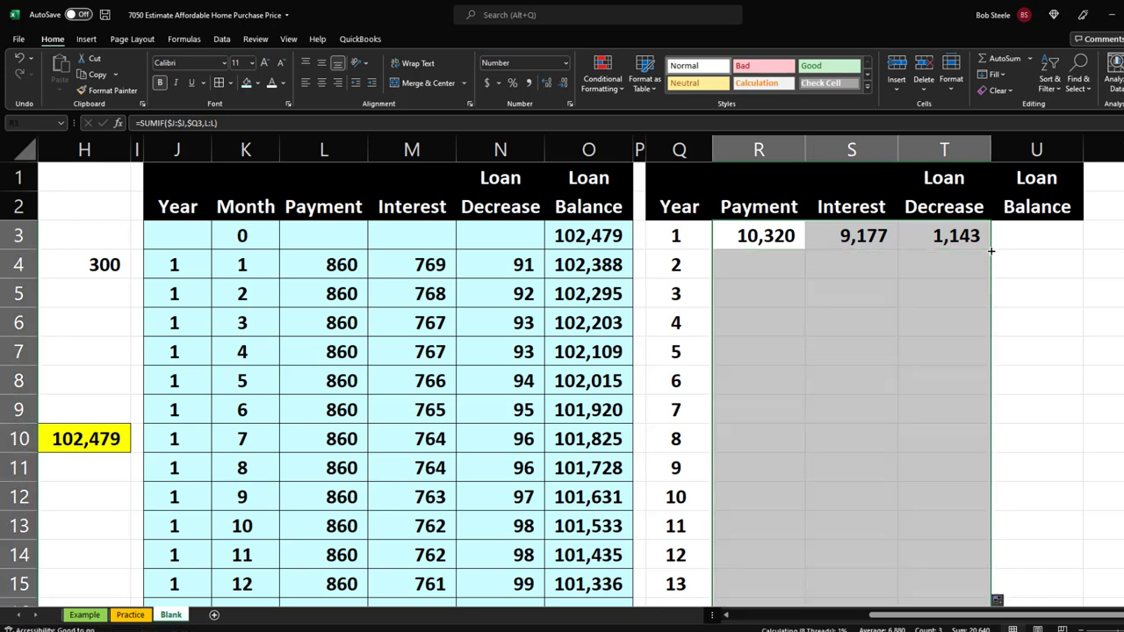
{"action": "scroll", "coordinate": [986, 412], "scroll_direction": "down", "scroll_amount": 3}
{"action": "scroll", "coordinate": [987, 411], "scroll_direction": "down", "scroll_amount": 3}
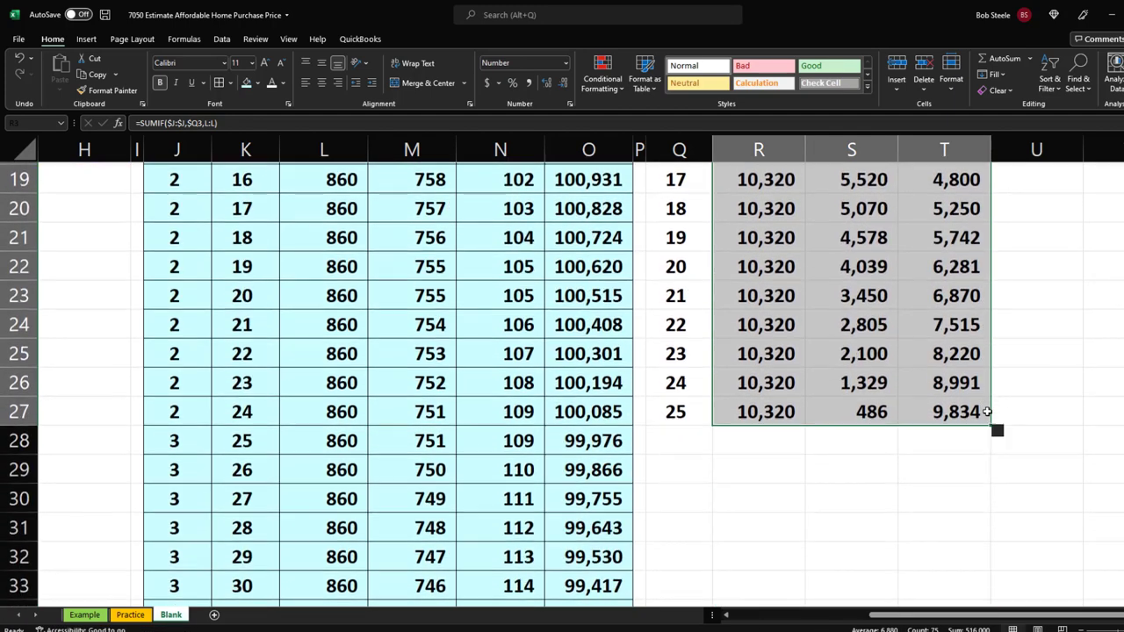
{"action": "left_click", "coordinate": [961, 412]}
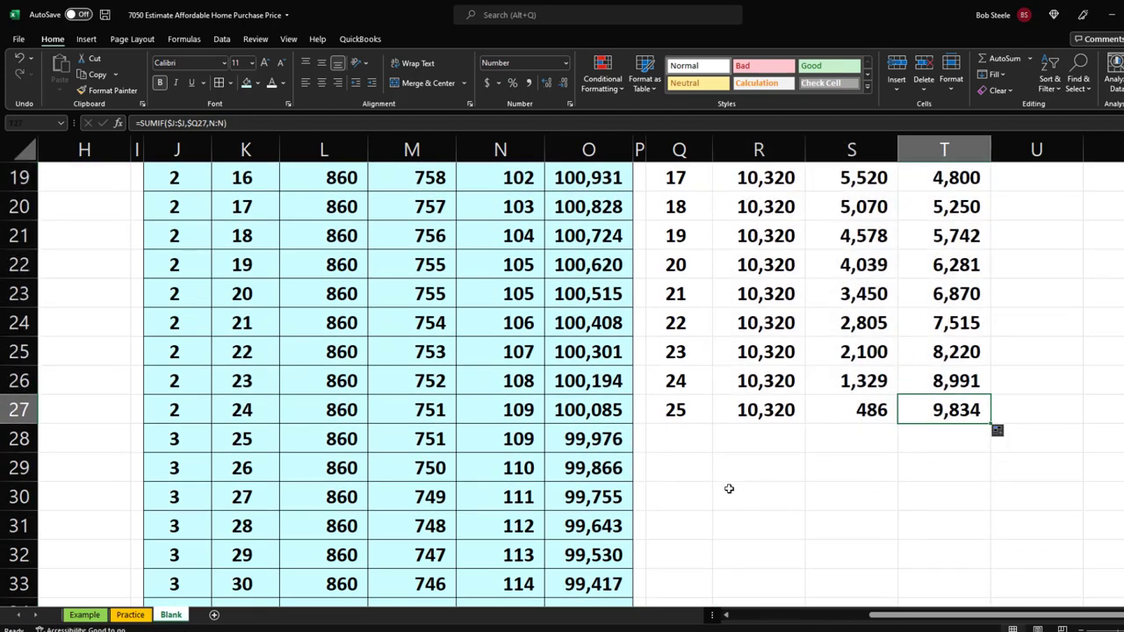
{"action": "scroll", "coordinate": [733, 481], "scroll_direction": "up", "scroll_amount": 6}
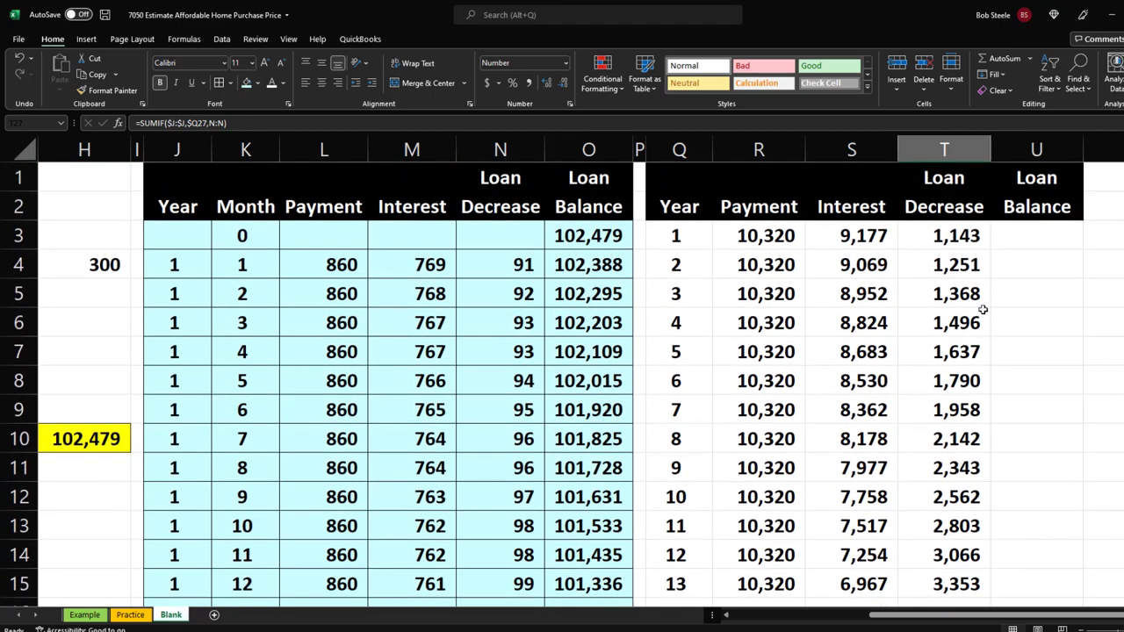
Check the monthly table's loan balance at month 12, the last month of year 1, in O15
{"action": "left_click", "coordinate": [1017, 229]}
{"action": "scroll", "coordinate": [669, 450], "scroll_direction": "down", "scroll_amount": 1}
{"action": "scroll", "coordinate": [669, 450], "scroll_direction": "down", "scroll_amount": 1}
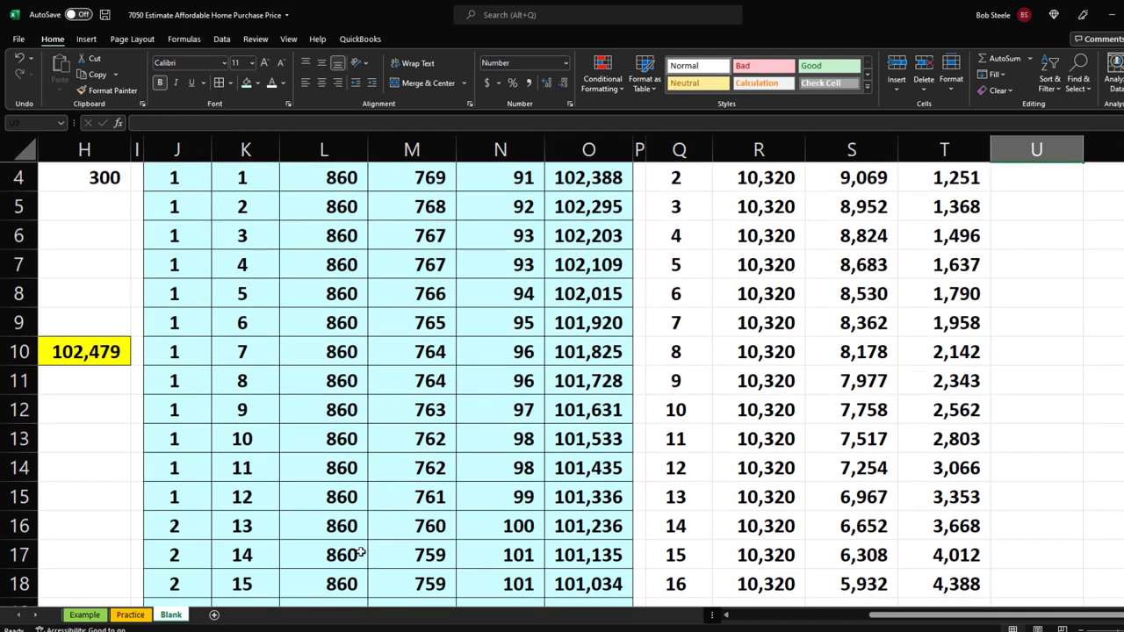
{"action": "left_click", "coordinate": [178, 499]}
{"action": "left_click", "coordinate": [571, 497]}
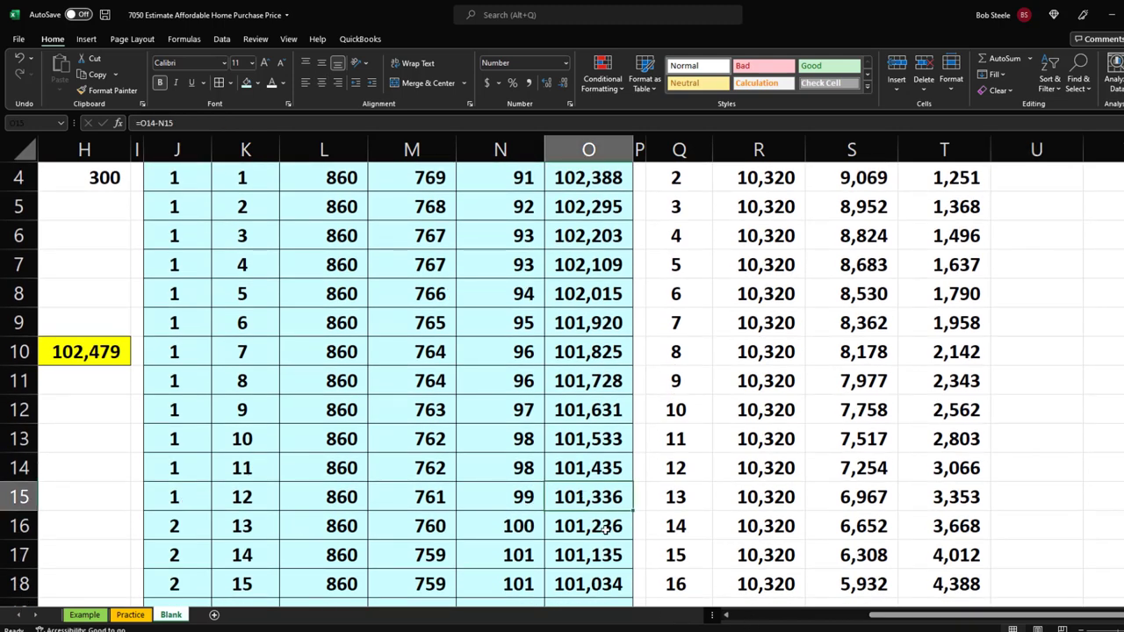
{"action": "scroll", "coordinate": [601, 518], "scroll_direction": "up", "scroll_amount": 1}
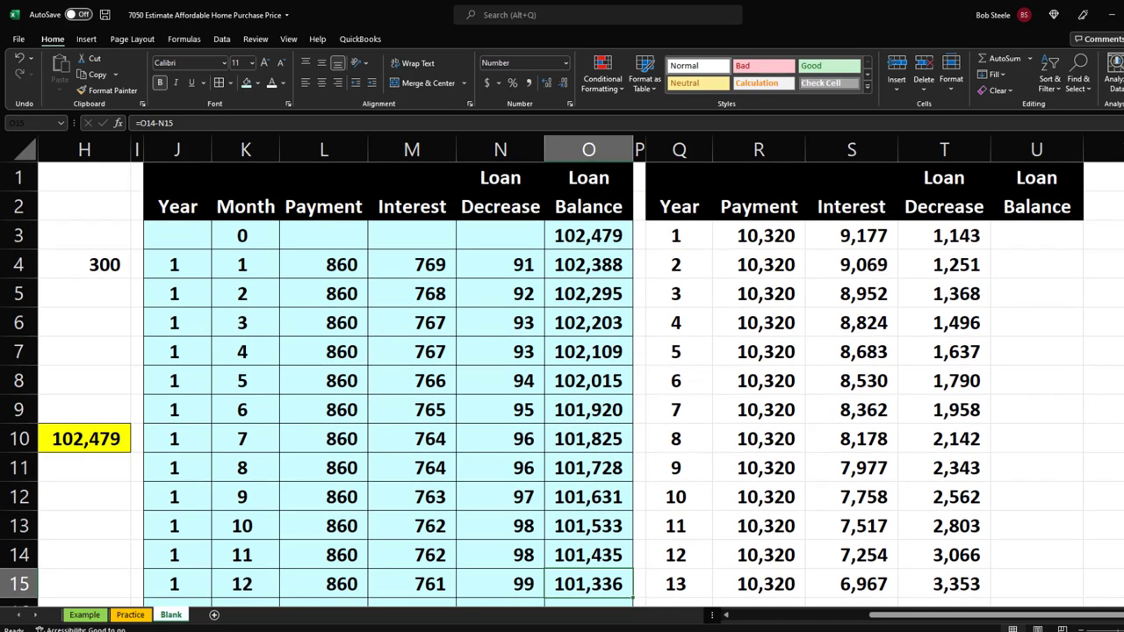
Enter =MINIFS(O:O,J:J,Q3) in U3 to return the year 1 ending loan balance
{"action": "left_click", "coordinate": [1032, 238]}
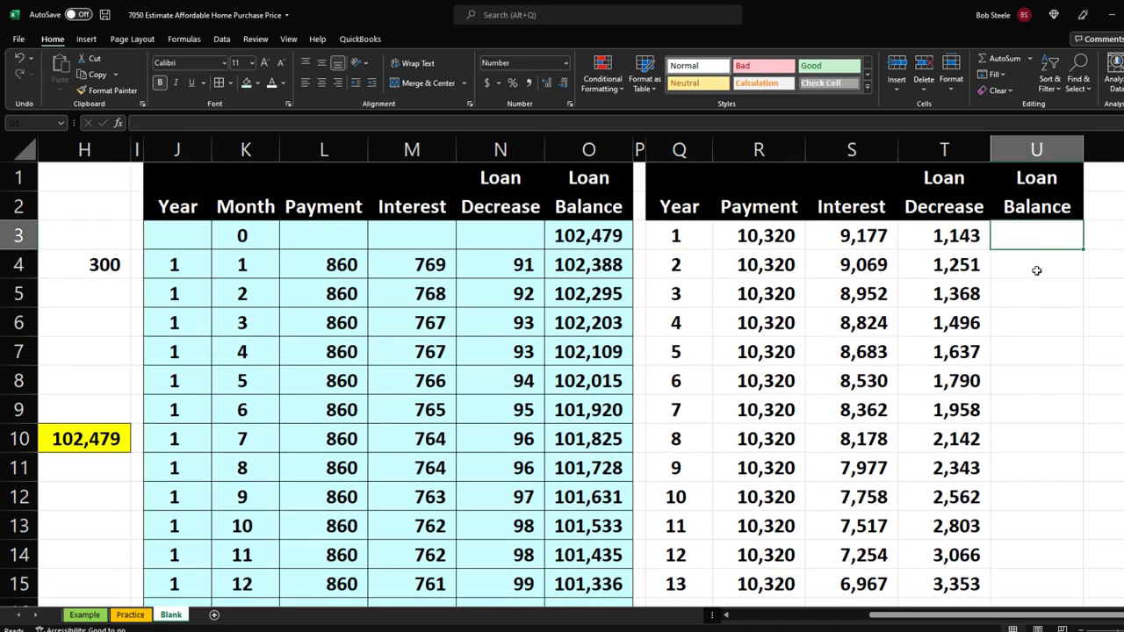
{"action": "type", "text": "=min"}
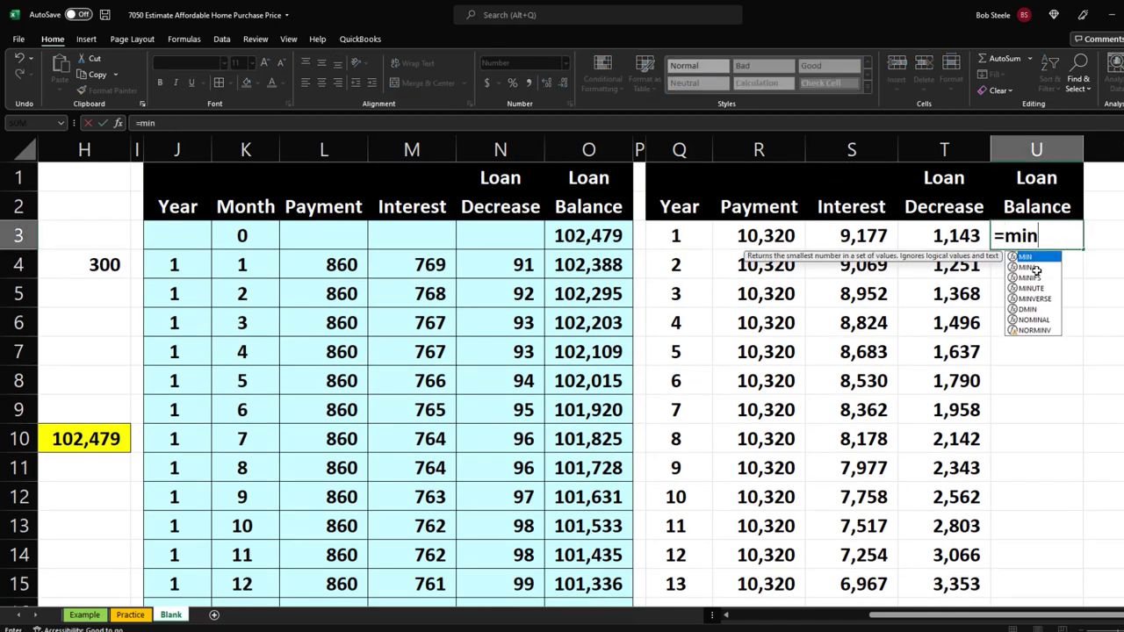
{"action": "type", "text": "ifs"}
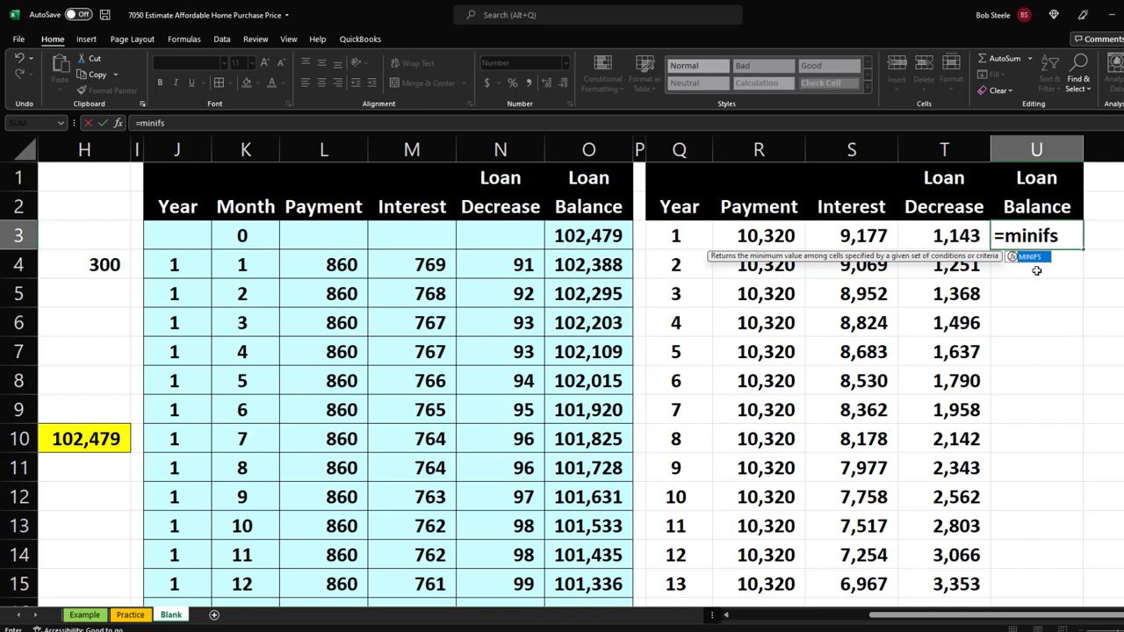
{"action": "type", "text": "("}
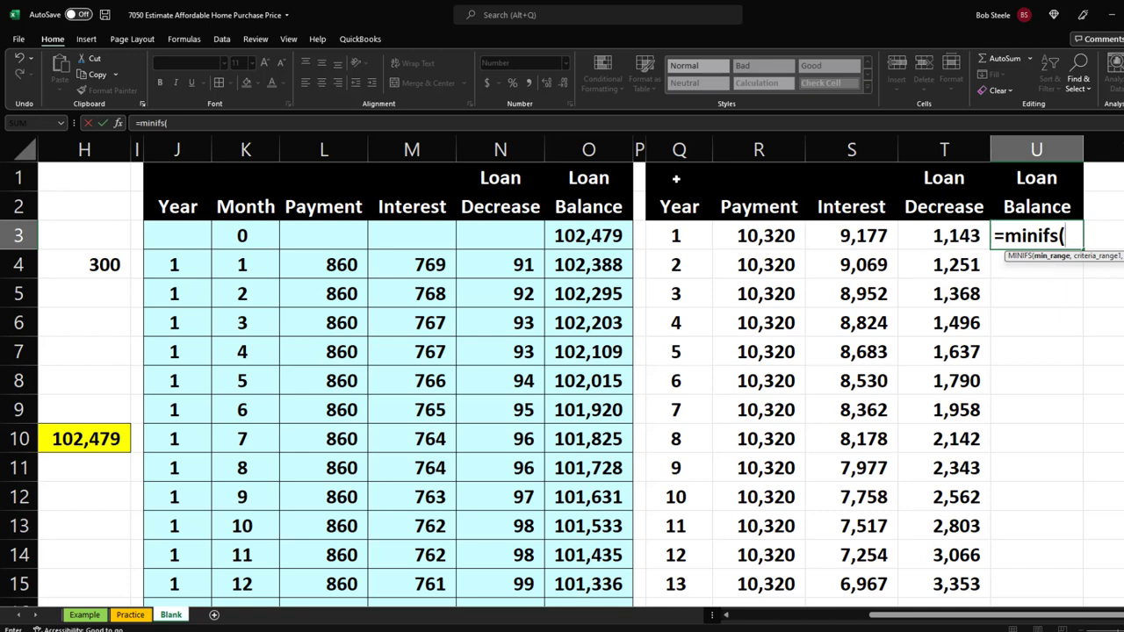
{"action": "left_click", "coordinate": [605, 150]}
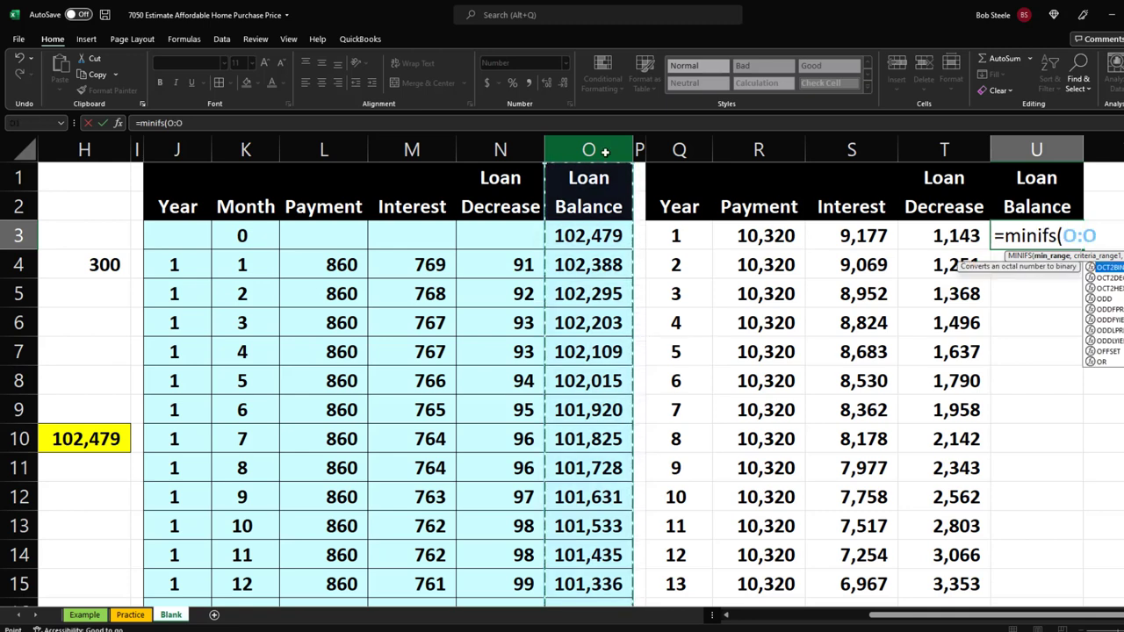
{"action": "type", "text": ","}
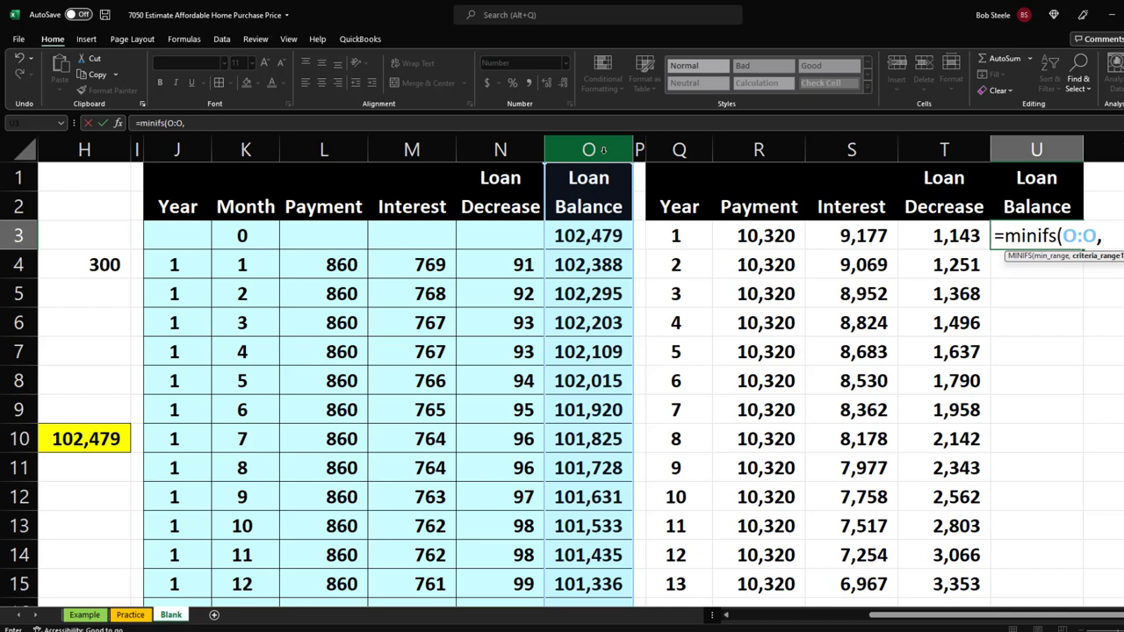
{"action": "left_click", "coordinate": [177, 151]}
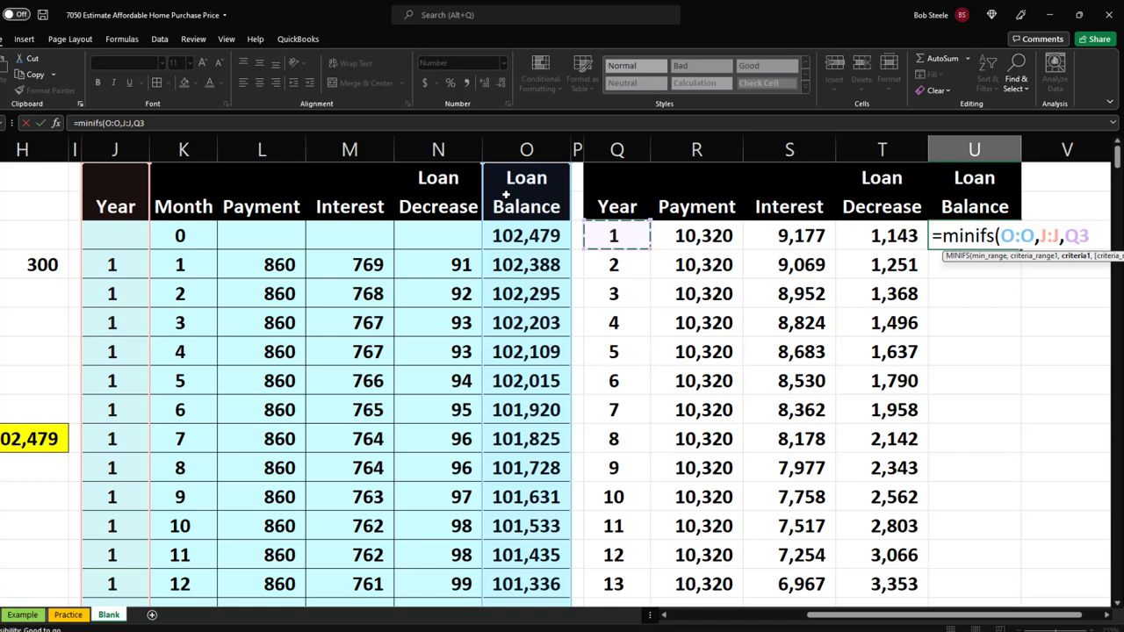
{"action": "key", "text": "Return"}
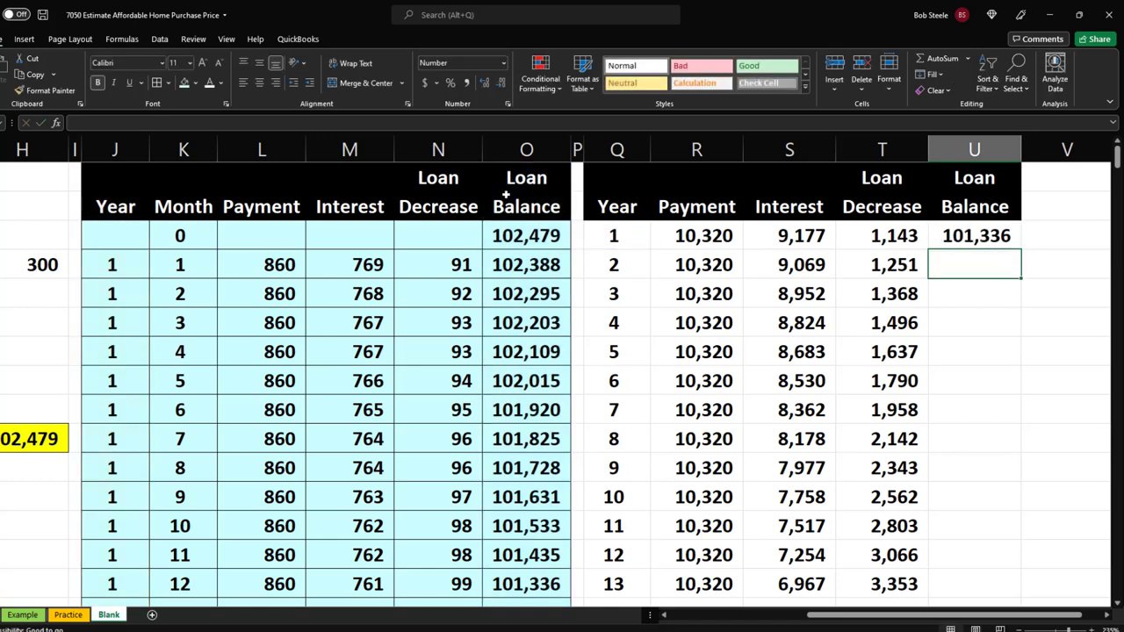
Compare U3 with the month 12 balance, and fill its Loan Balance formula down through year 25 in U27
{"action": "scroll", "coordinate": [435, 548], "scroll_direction": "down", "scroll_amount": 1}
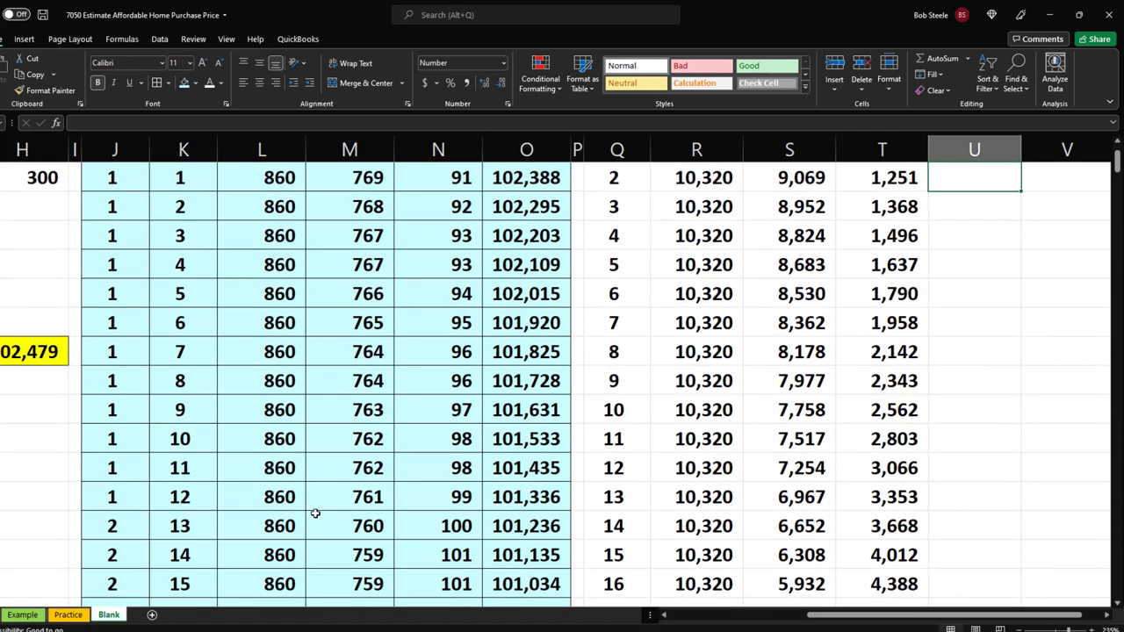
{"action": "left_click", "coordinate": [513, 499]}
{"action": "scroll", "coordinate": [665, 530], "scroll_direction": "up", "scroll_amount": 1}
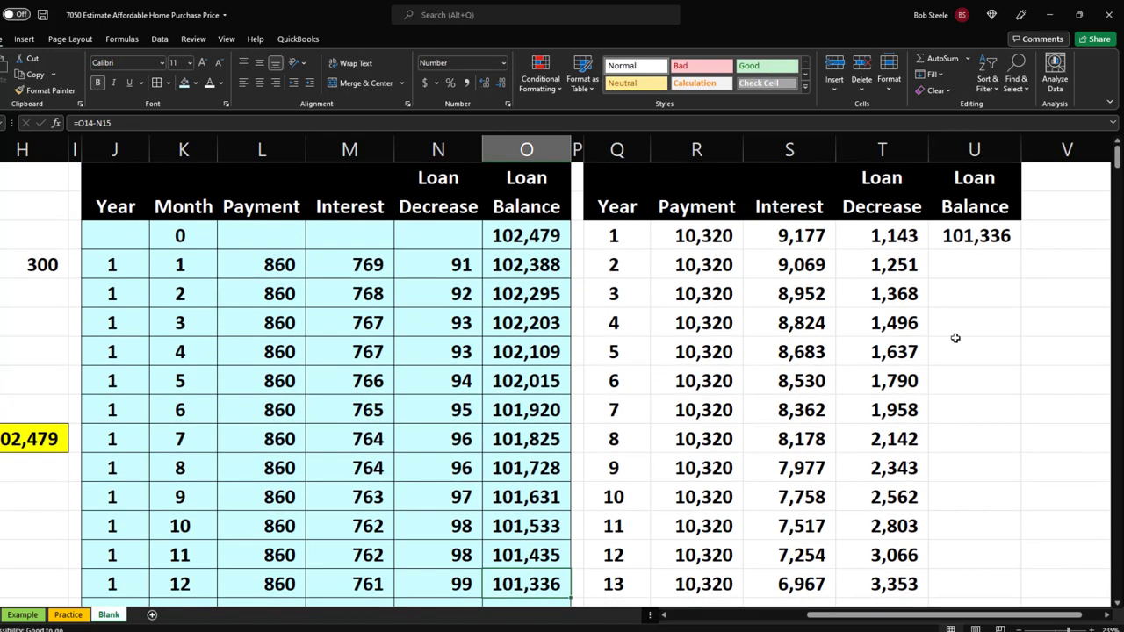
{"action": "left_click", "coordinate": [1014, 252]}
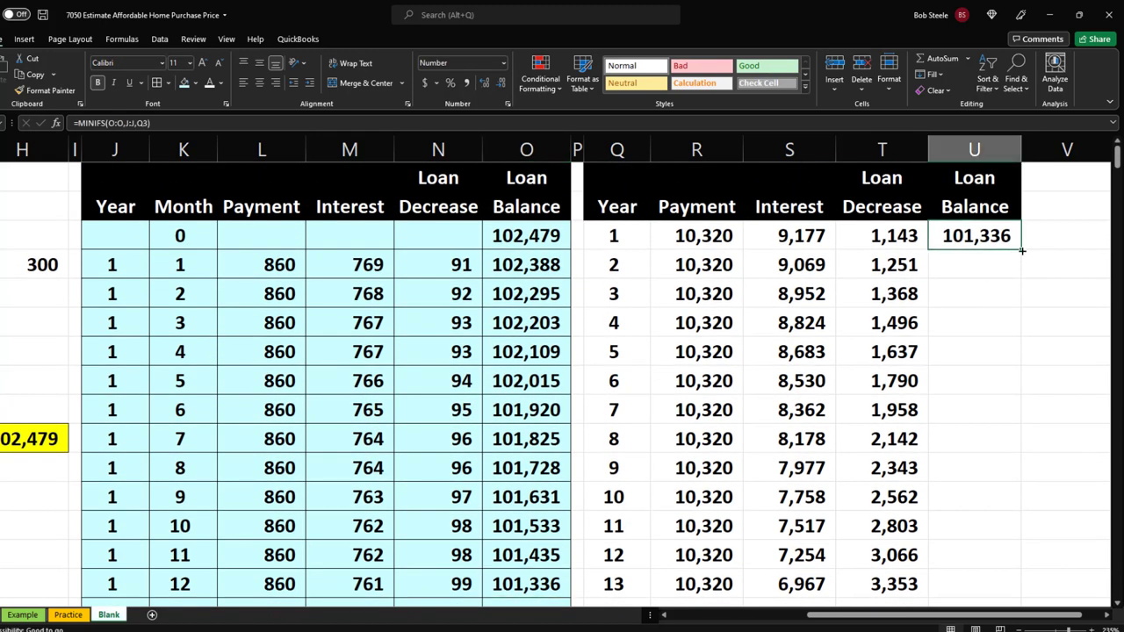
{"action": "double_click", "coordinate": [1021, 251]}
{"action": "scroll", "coordinate": [983, 321], "scroll_direction": "down", "scroll_amount": 4}
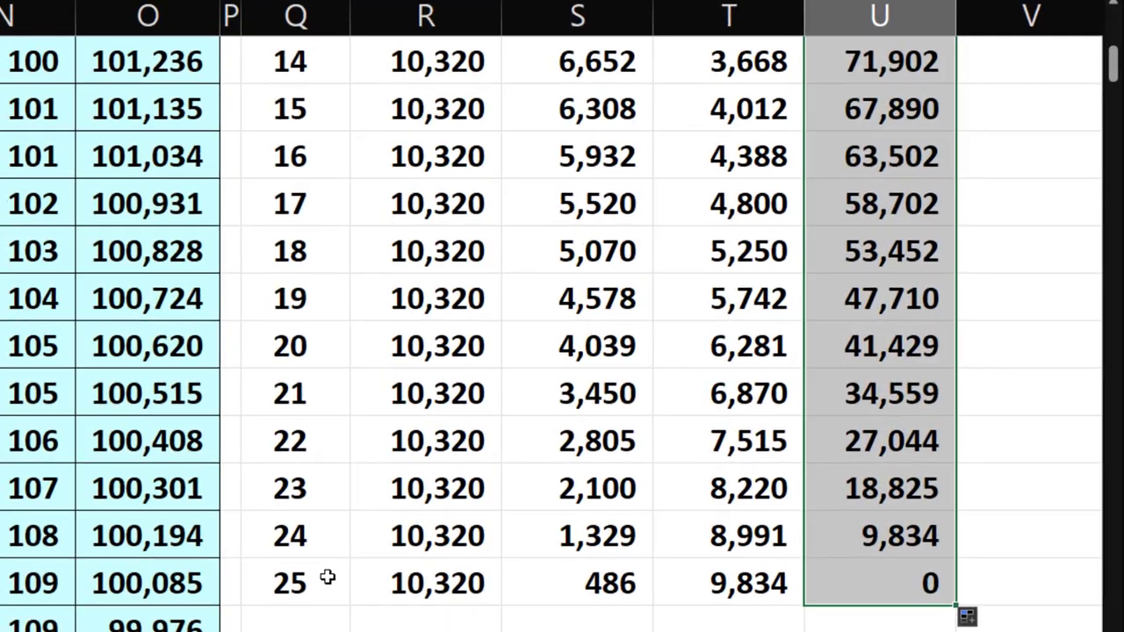
Apply the light blue fill and all borders to the yearly summary table in Q3:U27
{"action": "left_click_drag", "start_coordinate": [597, 523], "coordinate": [891, 523]}
{"action": "left_click_drag", "start_coordinate": [769, 571], "coordinate": [830, 143]}
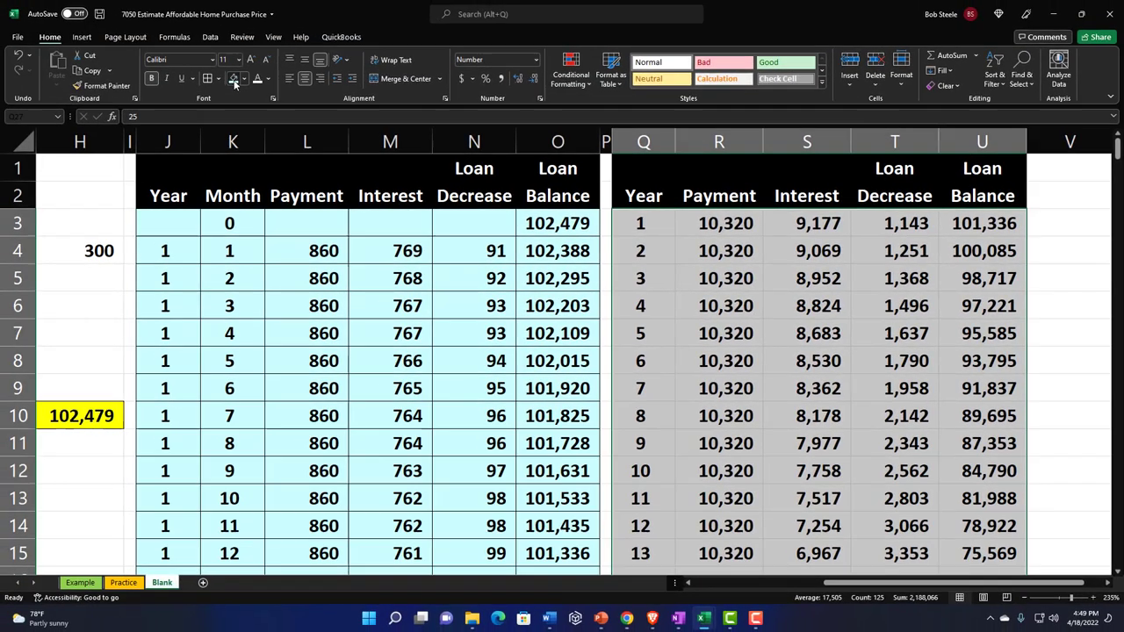
{"action": "scroll", "coordinate": [234, 83], "scroll_direction": "down", "scroll_amount": 6}
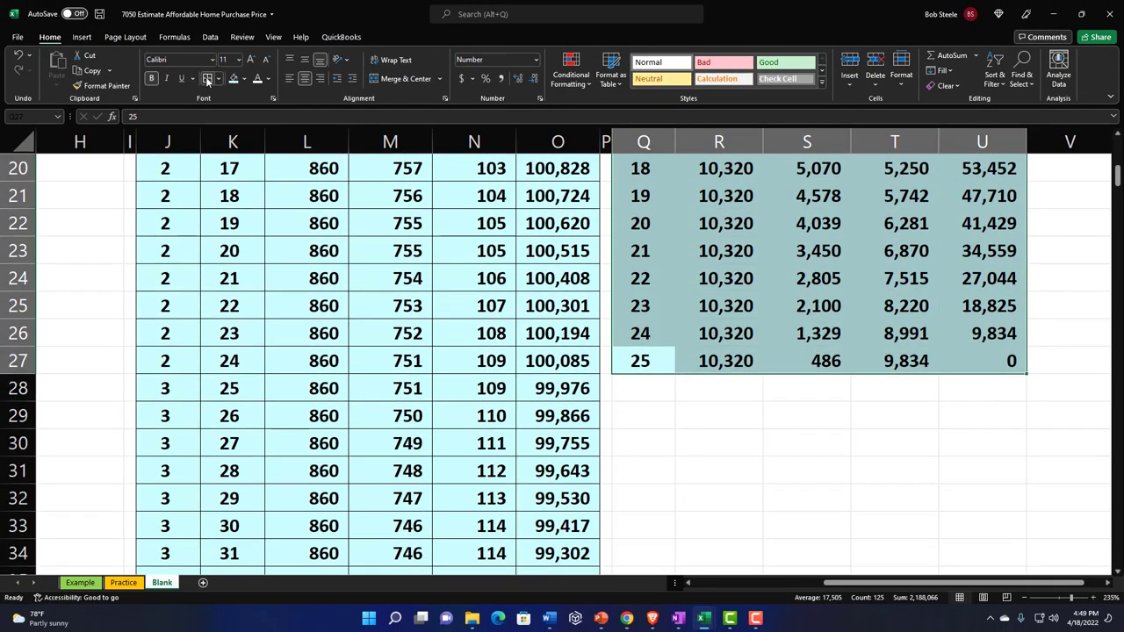
{"action": "scroll", "coordinate": [794, 359], "scroll_direction": "up", "scroll_amount": 6}
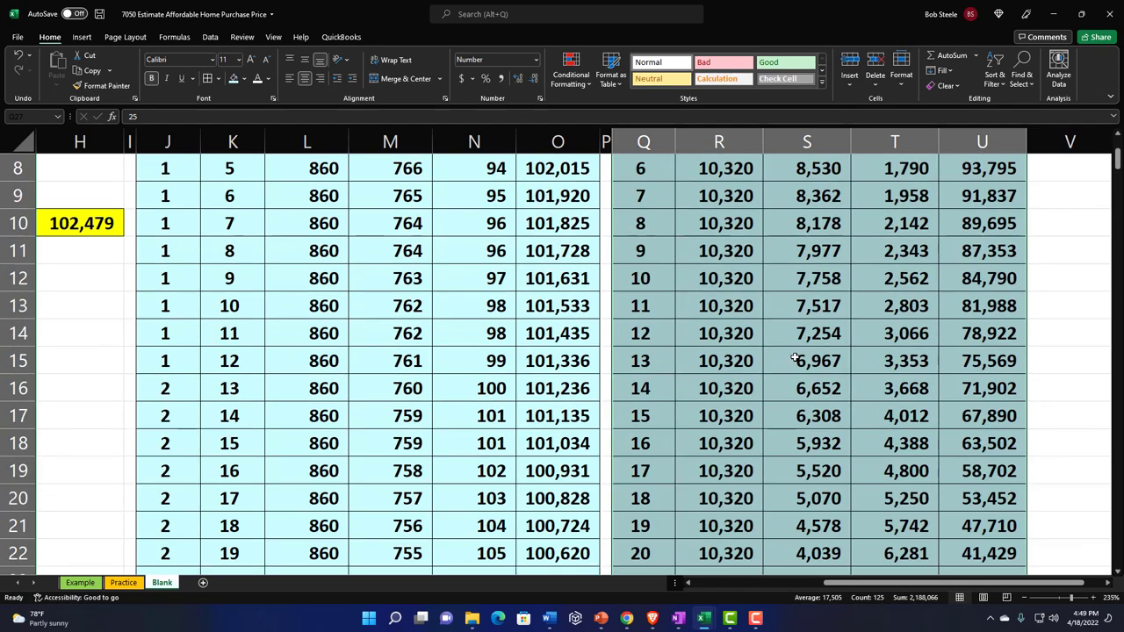
{"action": "left_click", "coordinate": [847, 234]}
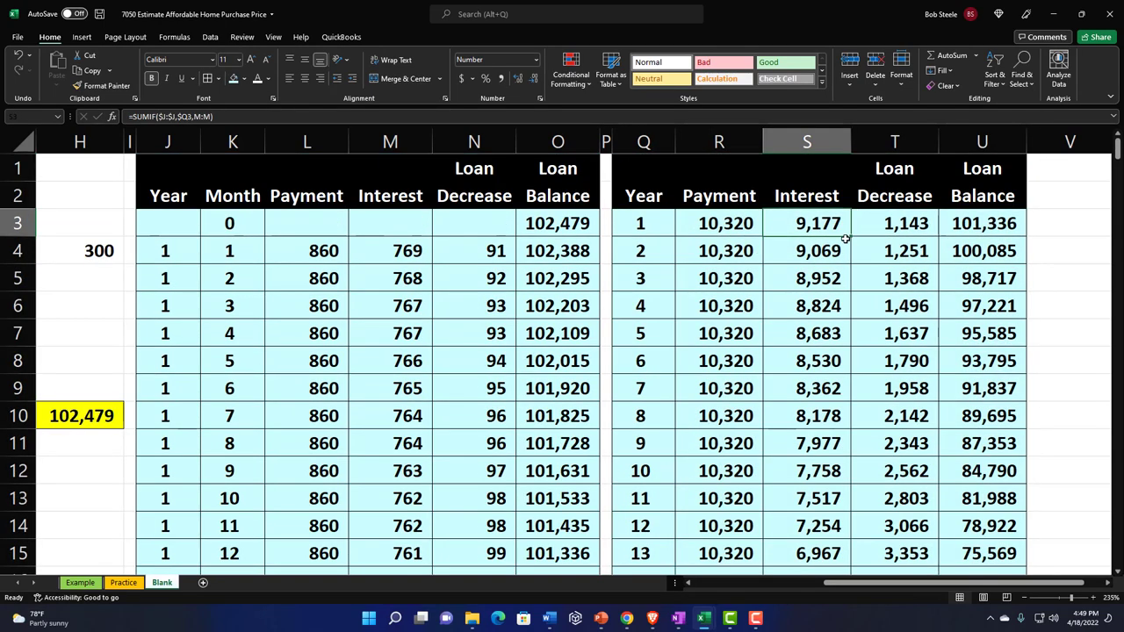
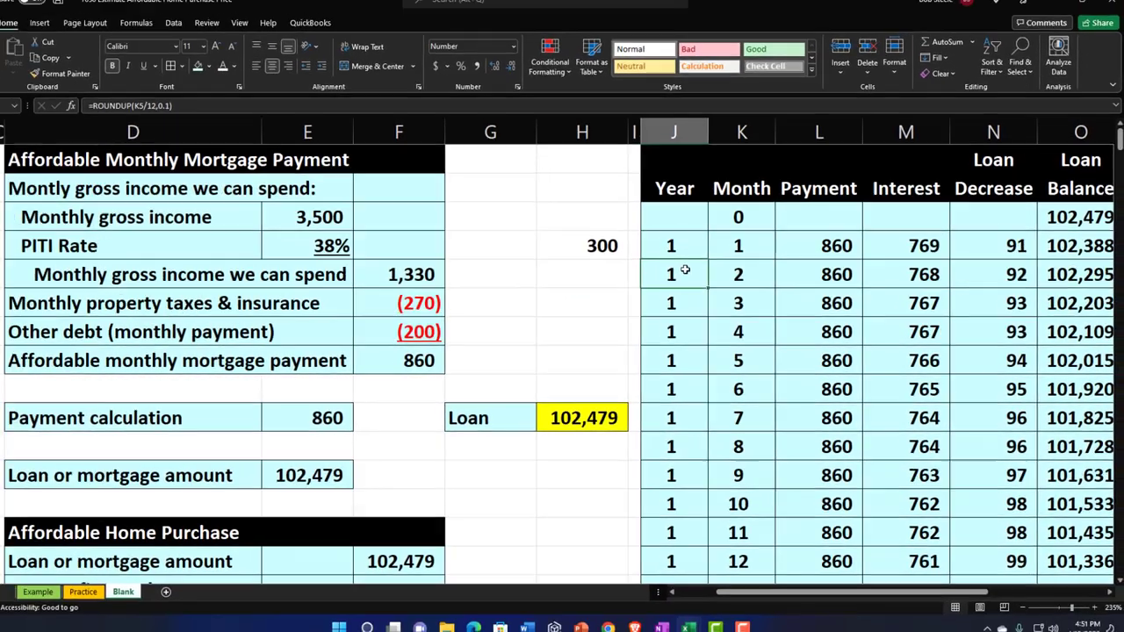
Review the monthly amortization table and the yearly summary table along row 5 through the Loan Balance column U
{"action": "key", "text": "Right"}
{"action": "key", "text": "Right"}
{"action": "key", "text": "Right"}
{"action": "key", "text": "Right"}
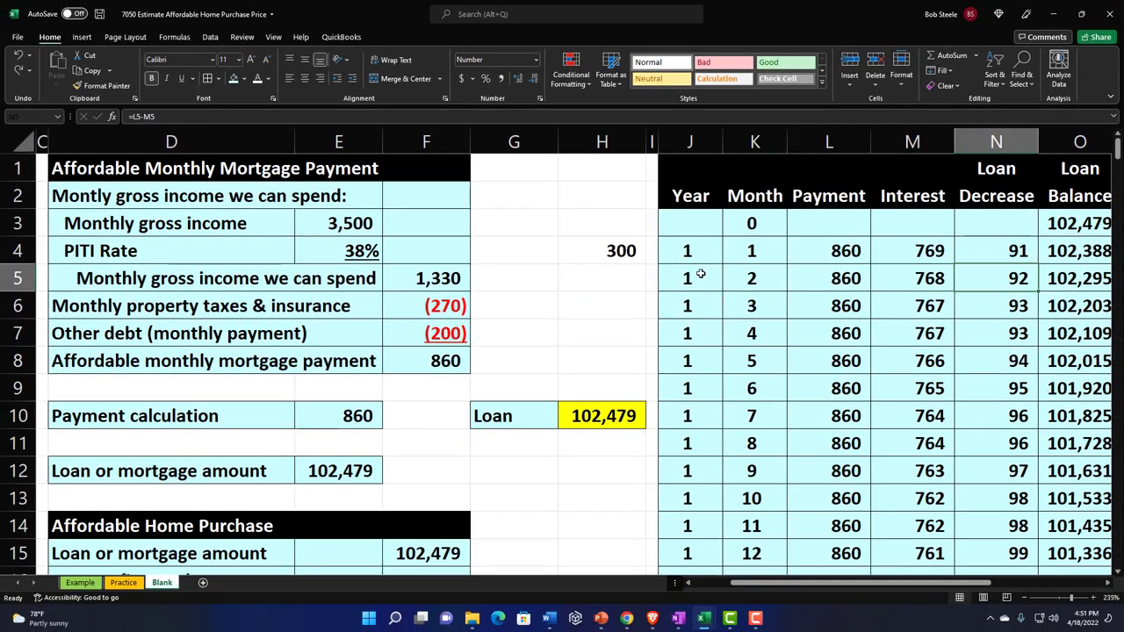
{"action": "key", "text": "Right"}
{"action": "key", "text": "Right"}
{"action": "key", "text": "Right"}
{"action": "key", "text": "Right"}
{"action": "key", "text": "Right"}
{"action": "key", "text": "Right"}
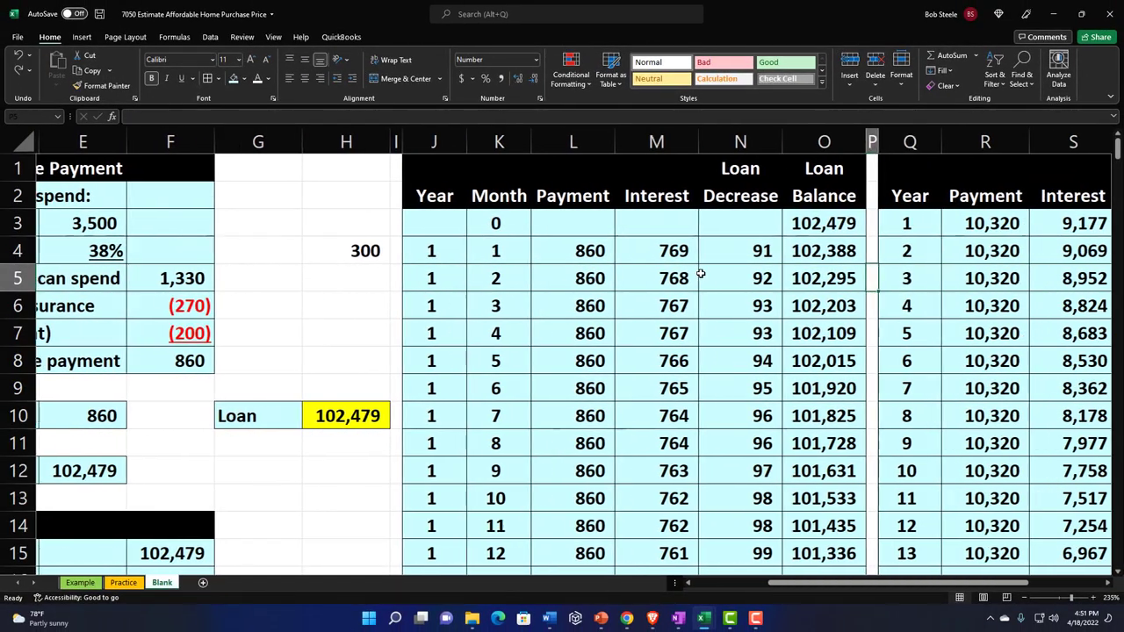
{"action": "key", "text": "Right"}
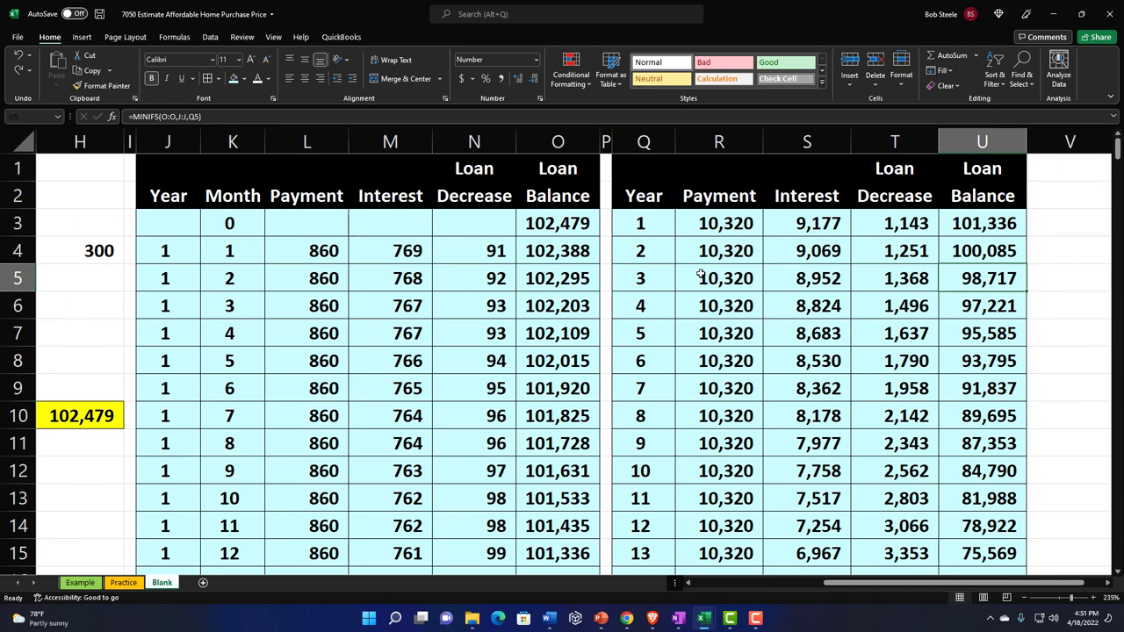
Review the loan assumptions in column B, from the loan year and rate to the down payment percent in B8
{"action": "key", "text": "Left"}
{"action": "key", "text": "Left"}
{"action": "key", "text": "Left"}
{"action": "key", "text": "Left"}
{"action": "key", "text": "Left"}
{"action": "key", "text": "Left"}
{"action": "key", "text": "Home"}
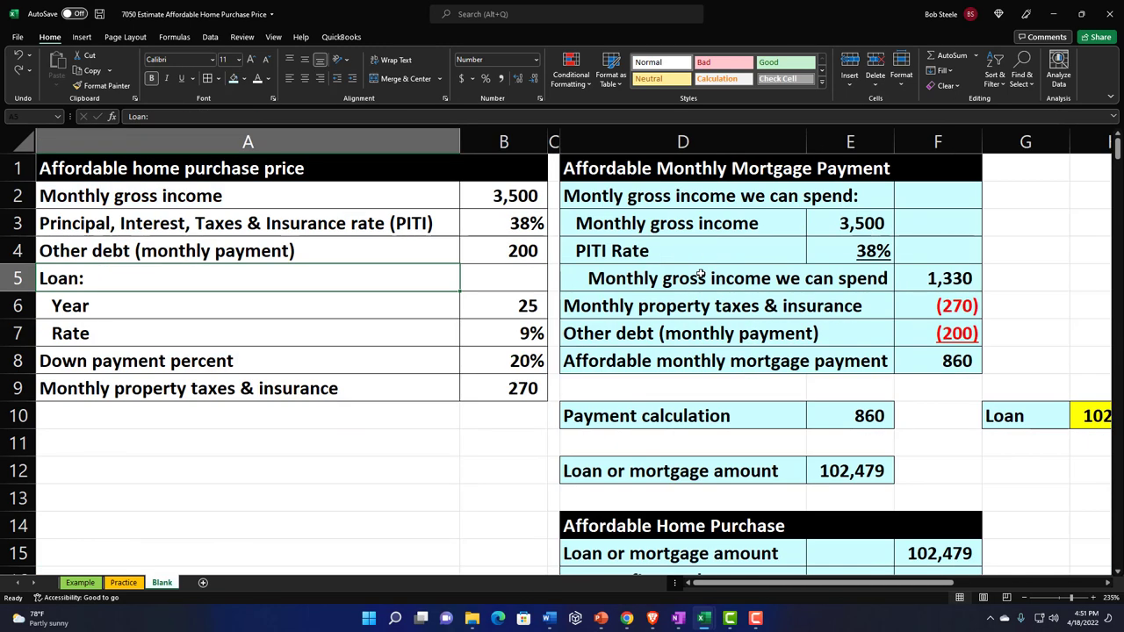
{"action": "key", "text": "Right"}
{"action": "key", "text": "Down"}
{"action": "key", "text": "Down"}
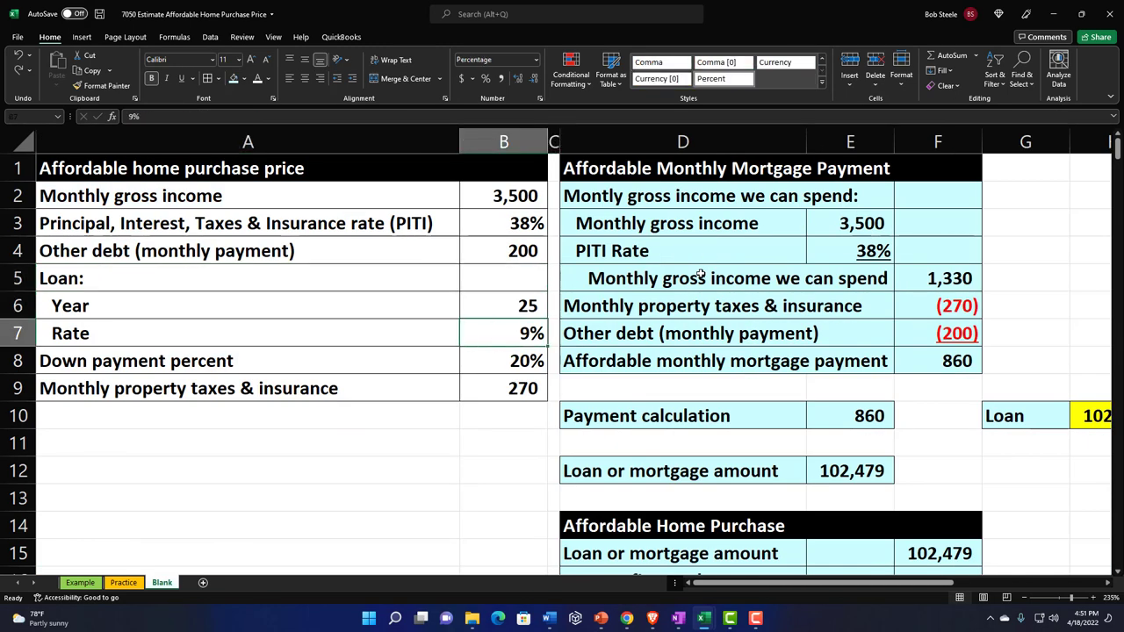
{"action": "key", "text": "Down"}
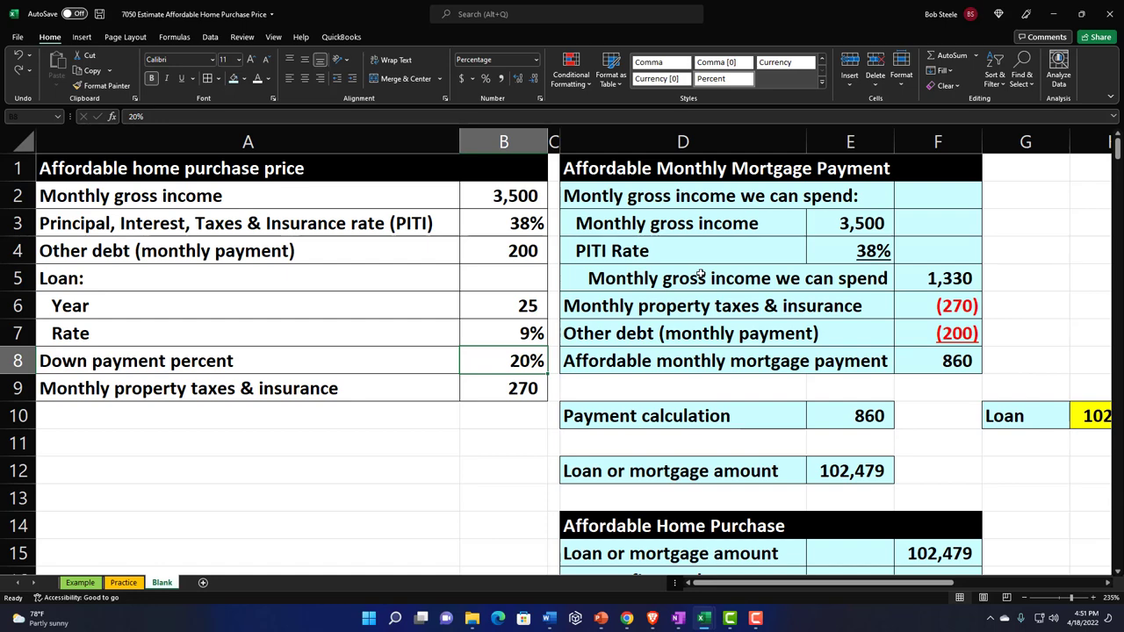
Review row 8 across the payment calculation and both amortization tables, and highlight the monthly table's headers in J2:O2
{"action": "key", "text": "Right"}
{"action": "key", "text": "Right"}
{"action": "key", "text": "Right"}
{"action": "key", "text": "Right"}
{"action": "key", "text": "Right"}
{"action": "key", "text": "Right"}
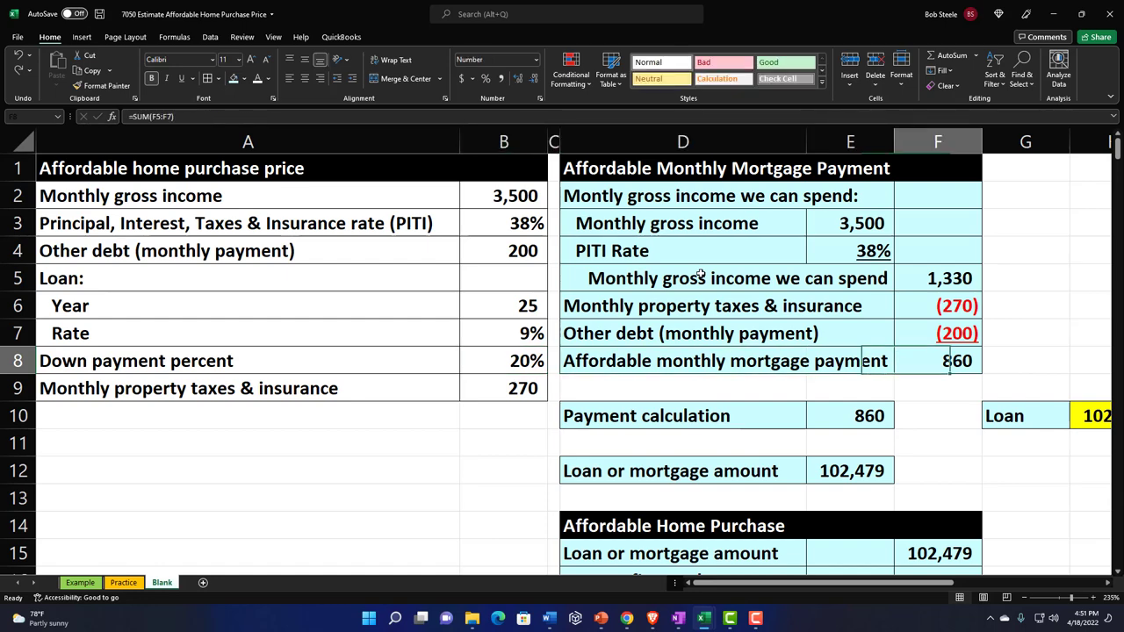
{"action": "key", "text": "Right"}
{"action": "key", "text": "Right"}
{"action": "key", "text": "Right"}
{"action": "key", "text": "Right"}
{"action": "key", "text": "Right"}
{"action": "key", "text": "Right"}
{"action": "key", "text": "Right"}
{"action": "key", "text": "Right"}
{"action": "key", "text": "Right"}
{"action": "key", "text": "Right"}
{"action": "key", "text": "Right"}
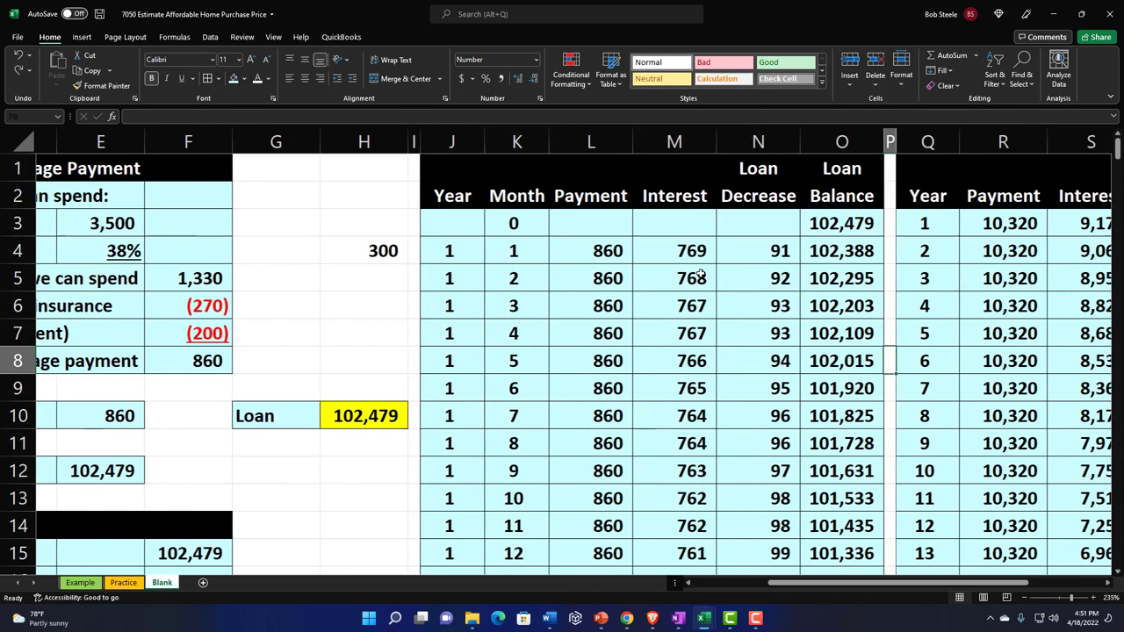
{"action": "key", "text": "Right"}
{"action": "key", "text": "Right"}
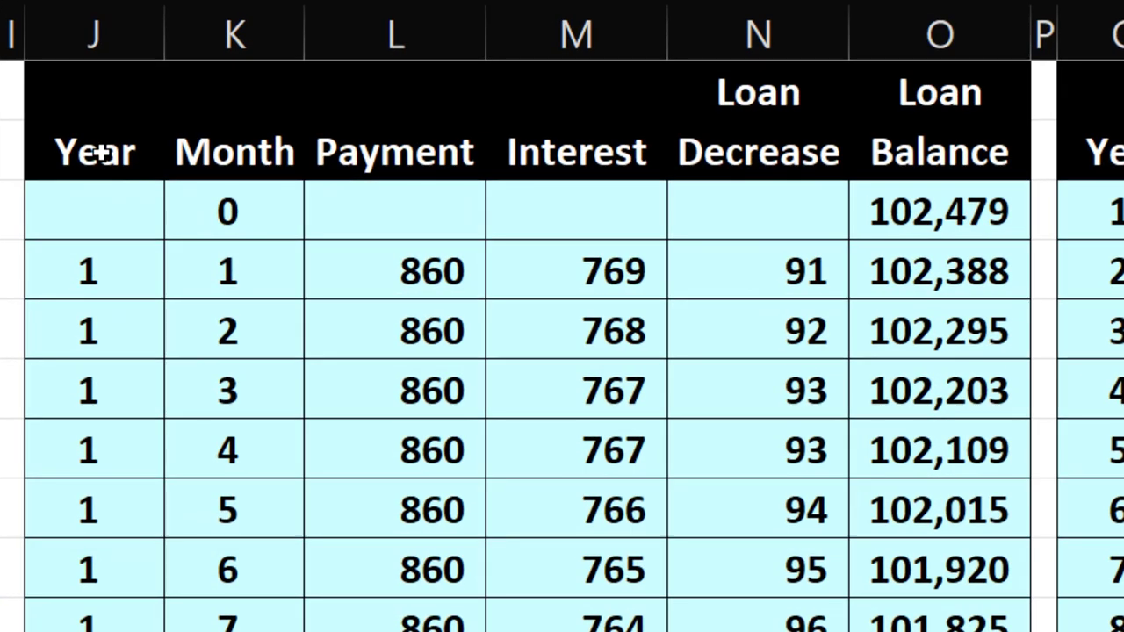
{"action": "left_click_drag", "start_coordinate": [103, 155], "coordinate": [837, 174]}
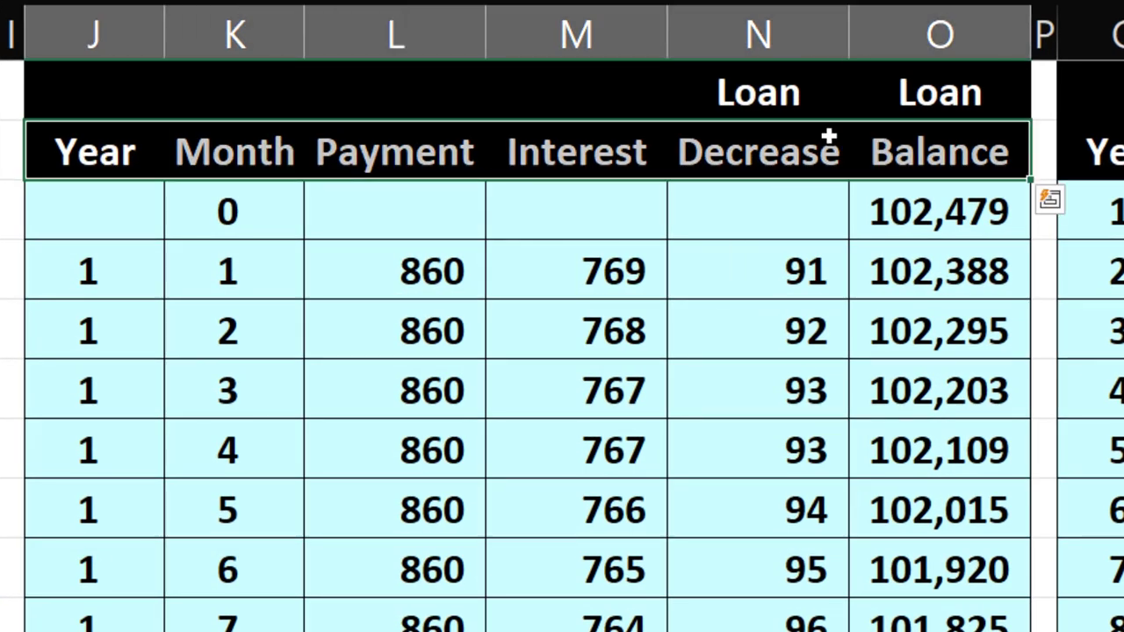
Start a PivotTable from the monthly amortization data in J2:O303, leaving out the first header row
{"action": "left_click_drag", "start_coordinate": [781, 93], "coordinate": [882, 139]}
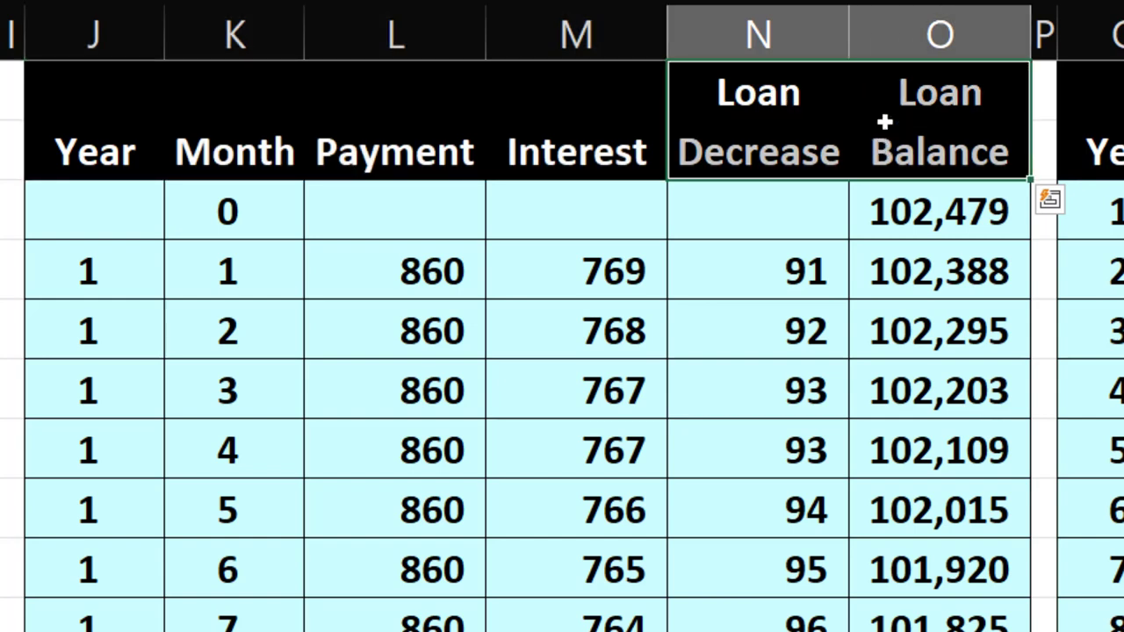
{"action": "left_click_drag", "start_coordinate": [764, 93], "coordinate": [878, 141]}
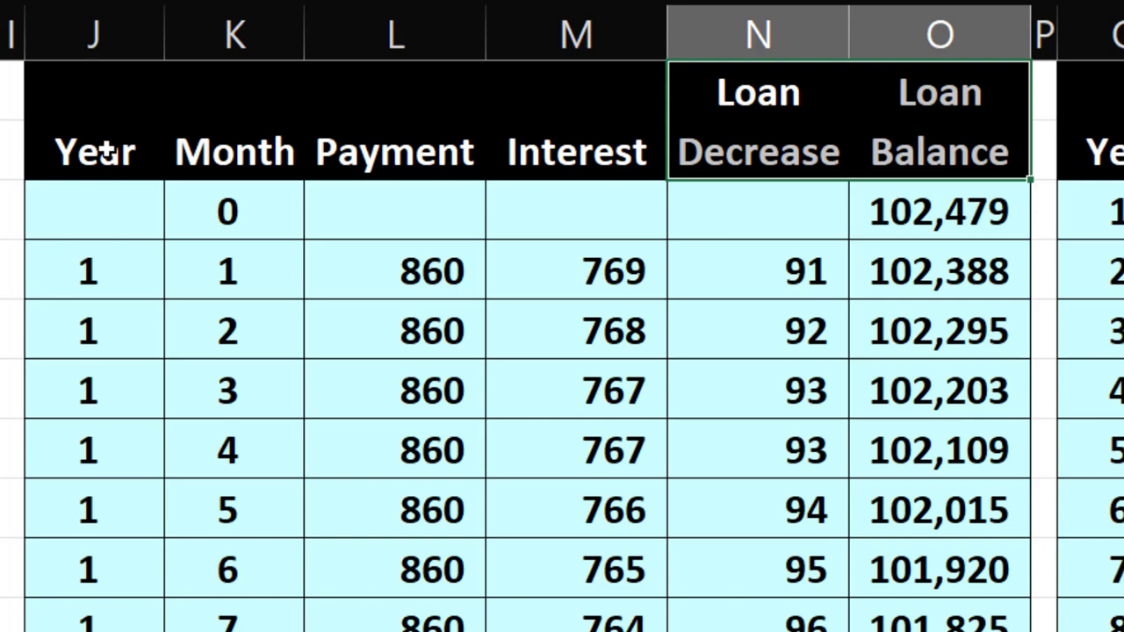
{"action": "left_click_drag", "start_coordinate": [77, 153], "coordinate": [908, 239]}
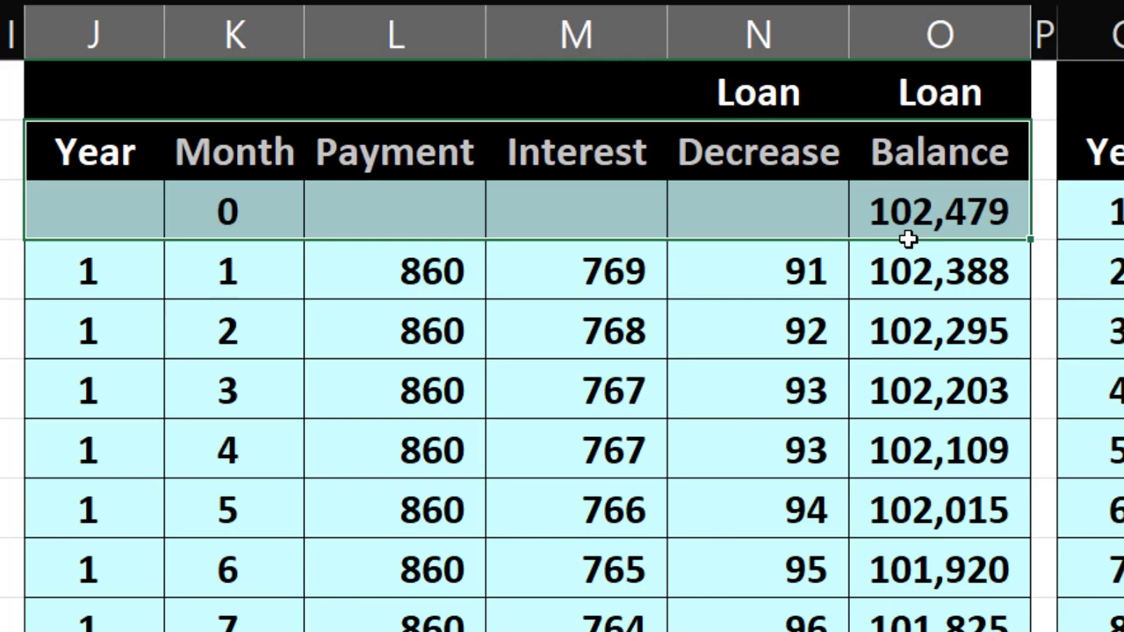
{"action": "left_click_drag", "start_coordinate": [907, 239], "coordinate": [889, 631]}
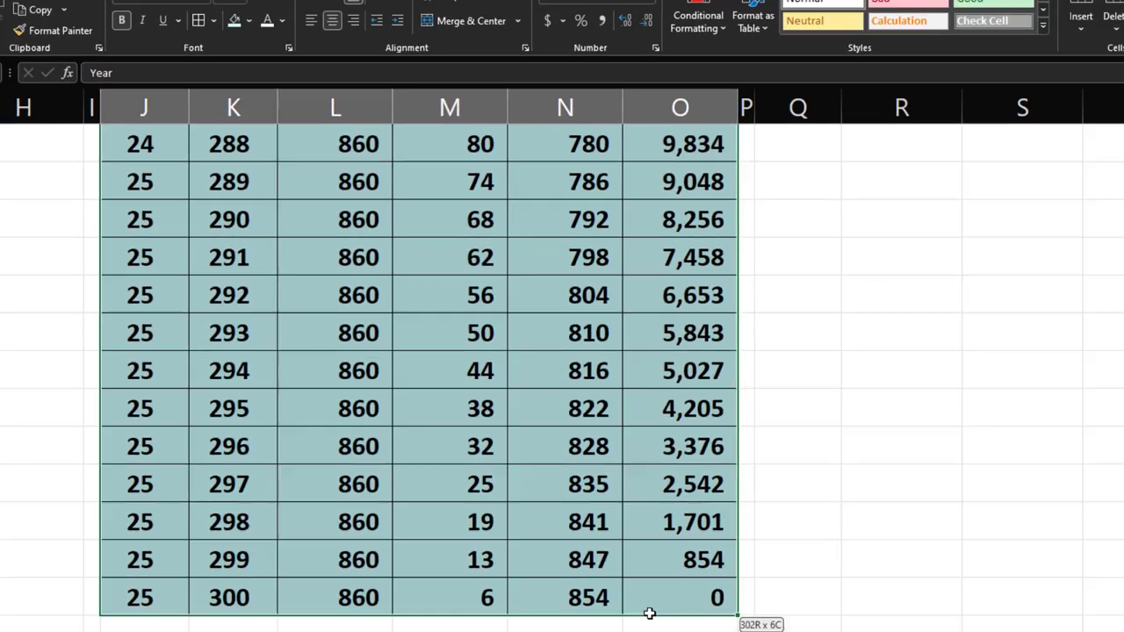
{"action": "left_click_drag", "start_coordinate": [649, 612], "coordinate": [649, 612]}
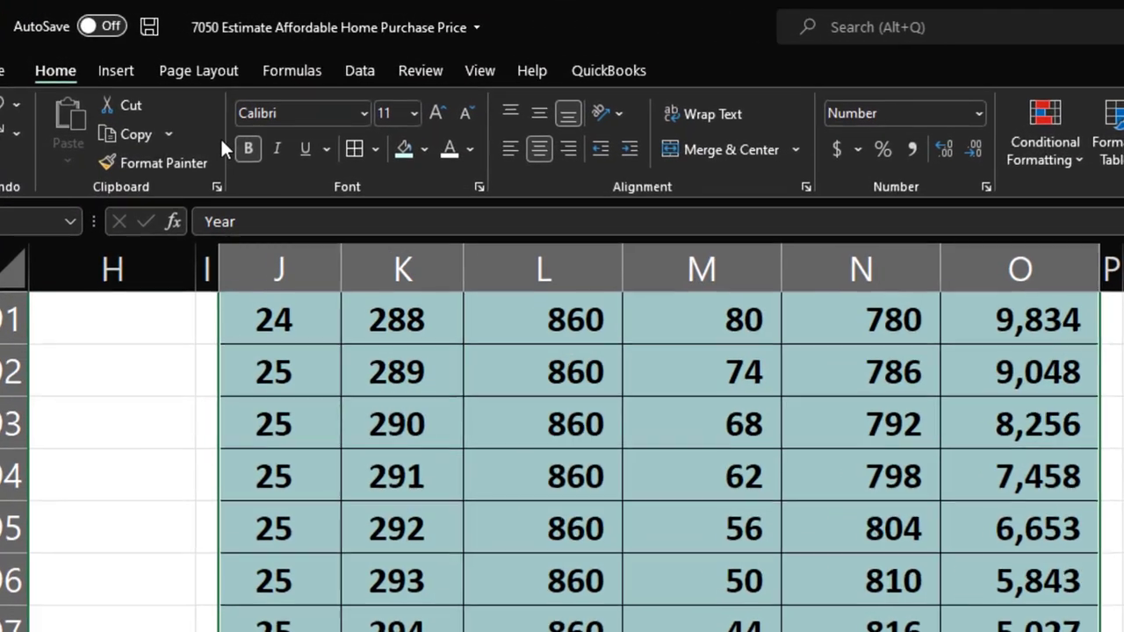
{"action": "left_click", "coordinate": [111, 70]}
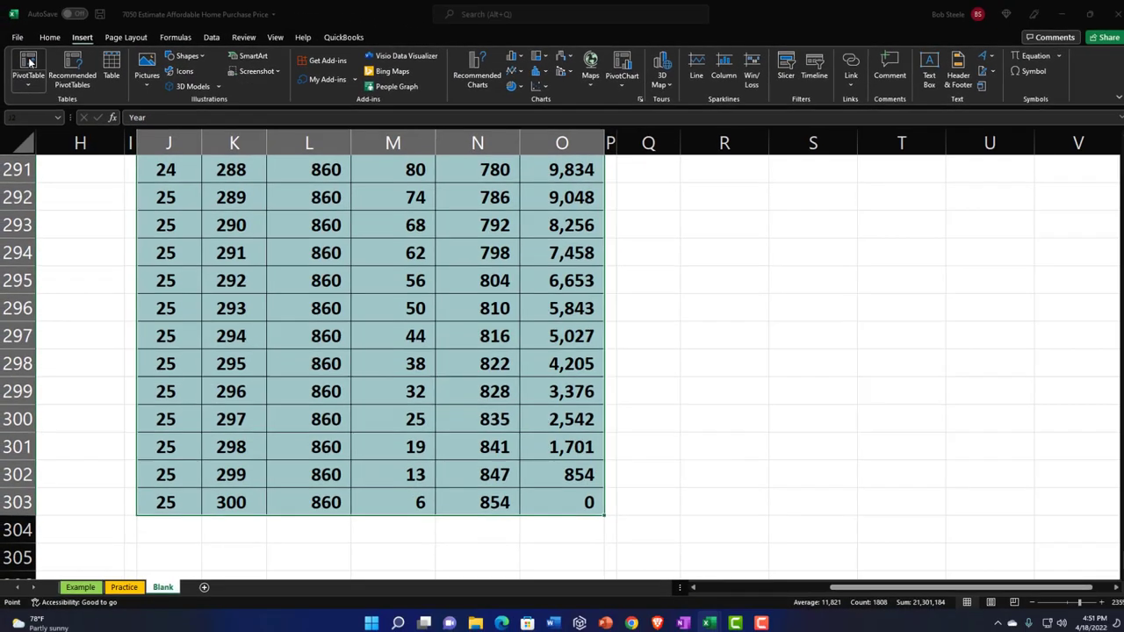
{"action": "left_click", "coordinate": [13, 123]}
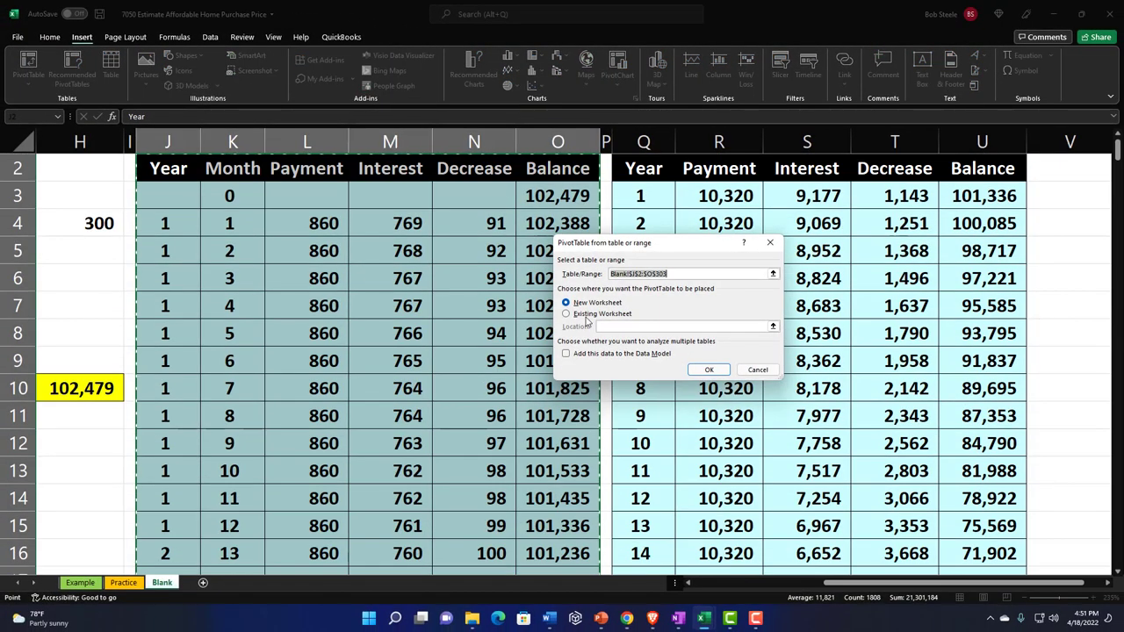
Place the PivotTable on the existing Blank worksheet at cell Q29, below the yearly summary table
{"action": "left_click_drag", "start_coordinate": [661, 249], "coordinate": [443, 250]}
{"action": "scroll", "coordinate": [738, 336], "scroll_direction": "down", "scroll_amount": 7}
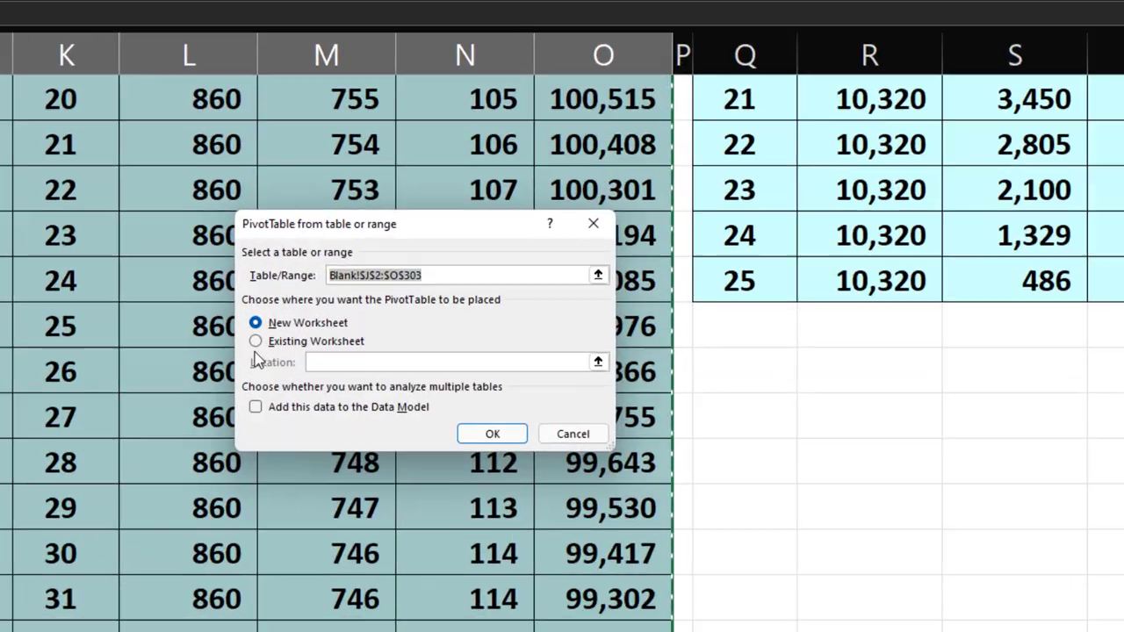
{"action": "left_click", "coordinate": [346, 314]}
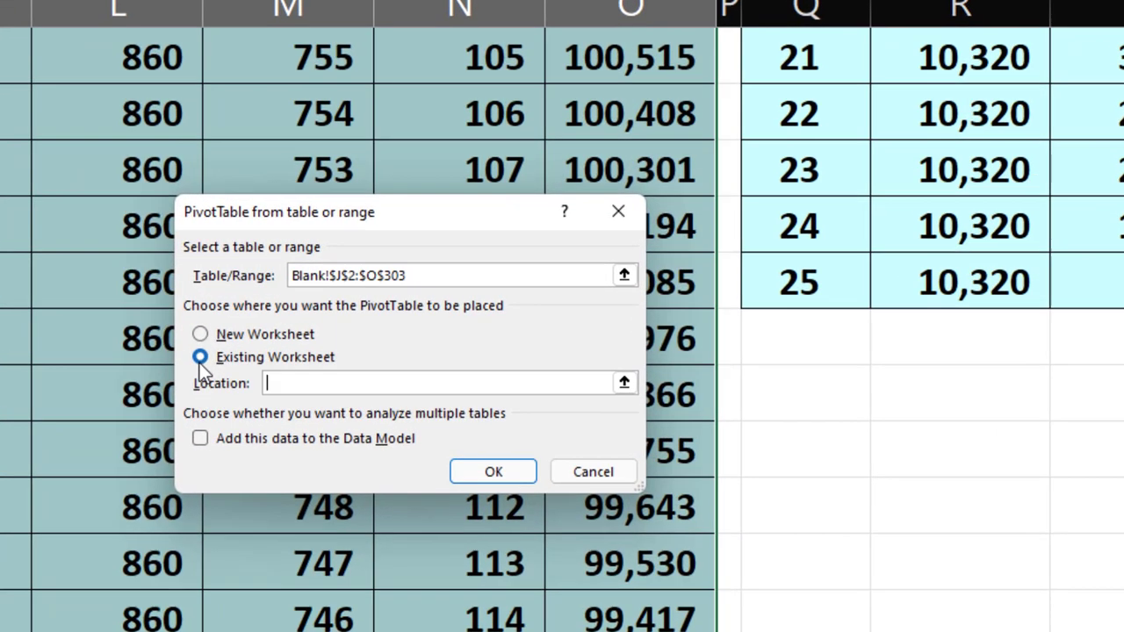
{"action": "left_click", "coordinate": [812, 379]}
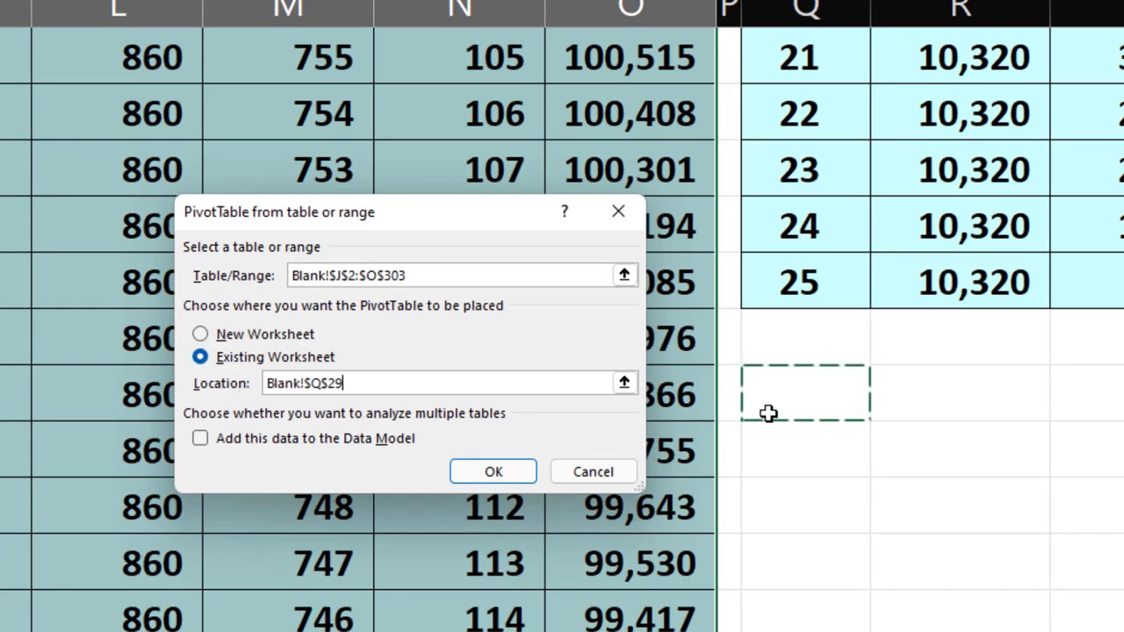
{"action": "left_click", "coordinate": [517, 473]}
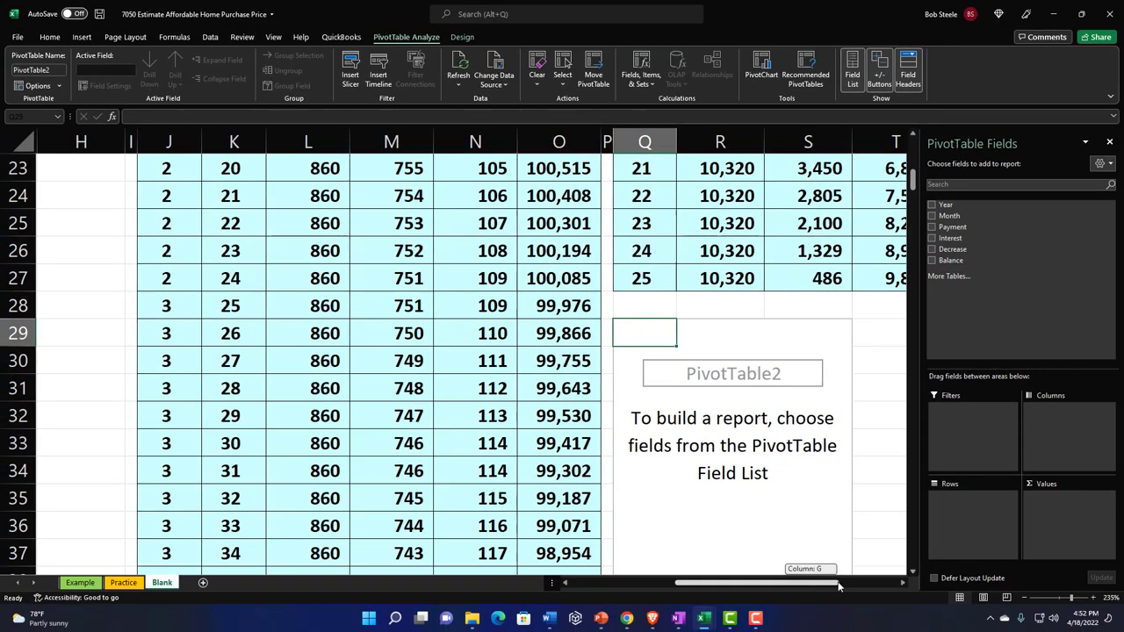
Put Year in the PivotTable rows and add Payment, Interest, Decrease and Balance as summed values
{"action": "scroll", "coordinate": [810, 585], "scroll_direction": "right", "scroll_amount": 3}
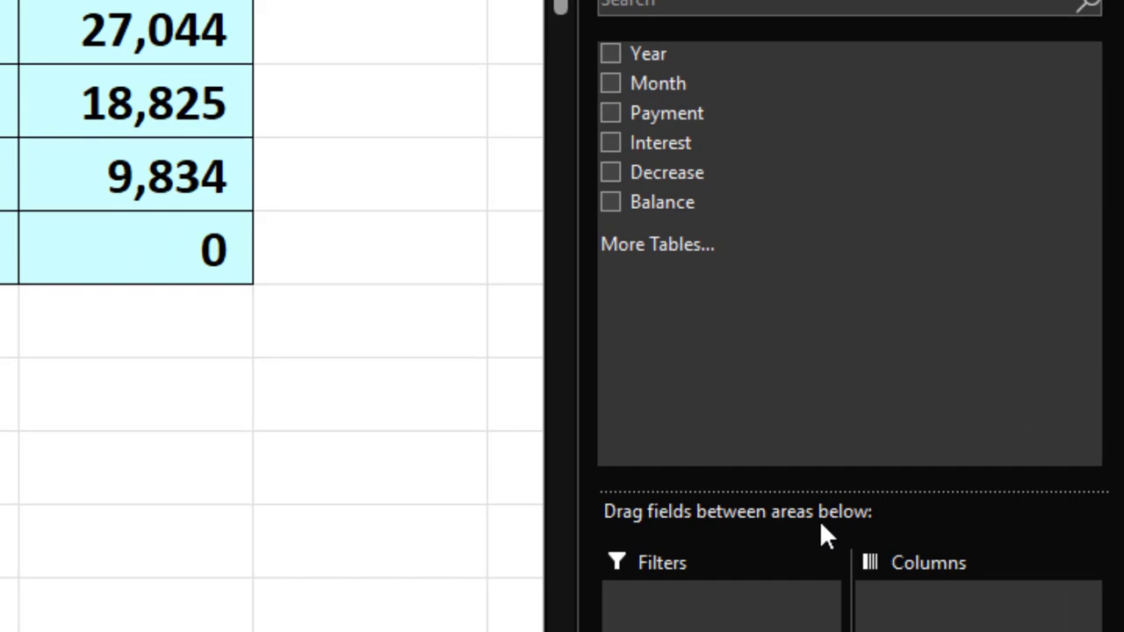
{"action": "left_click", "coordinate": [616, 53]}
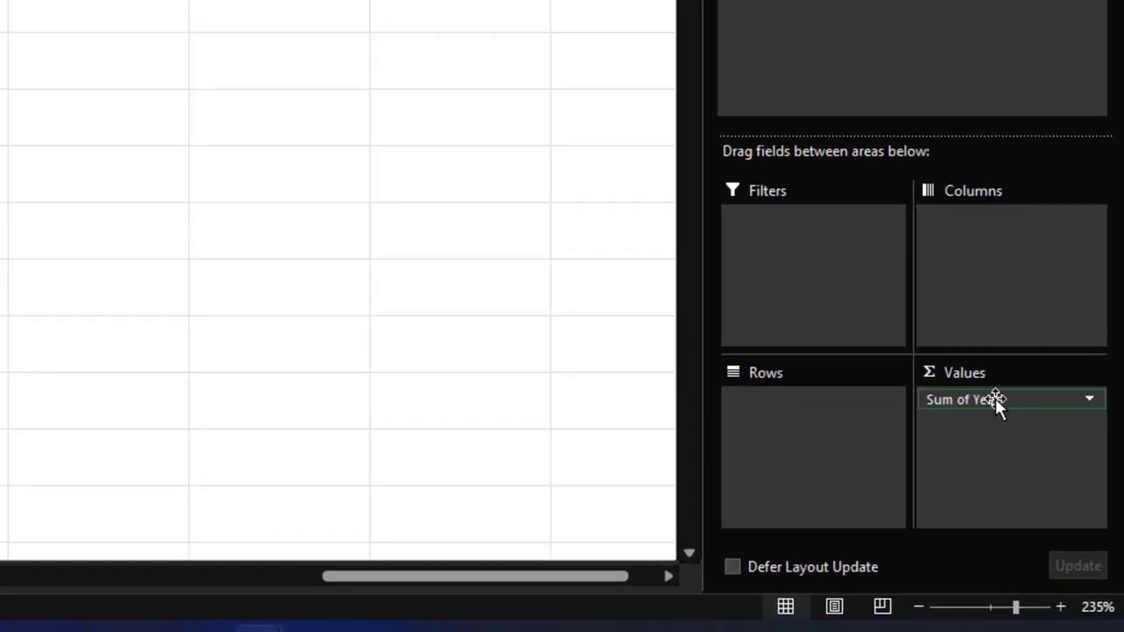
{"action": "left_click_drag", "start_coordinate": [994, 398], "coordinate": [842, 439]}
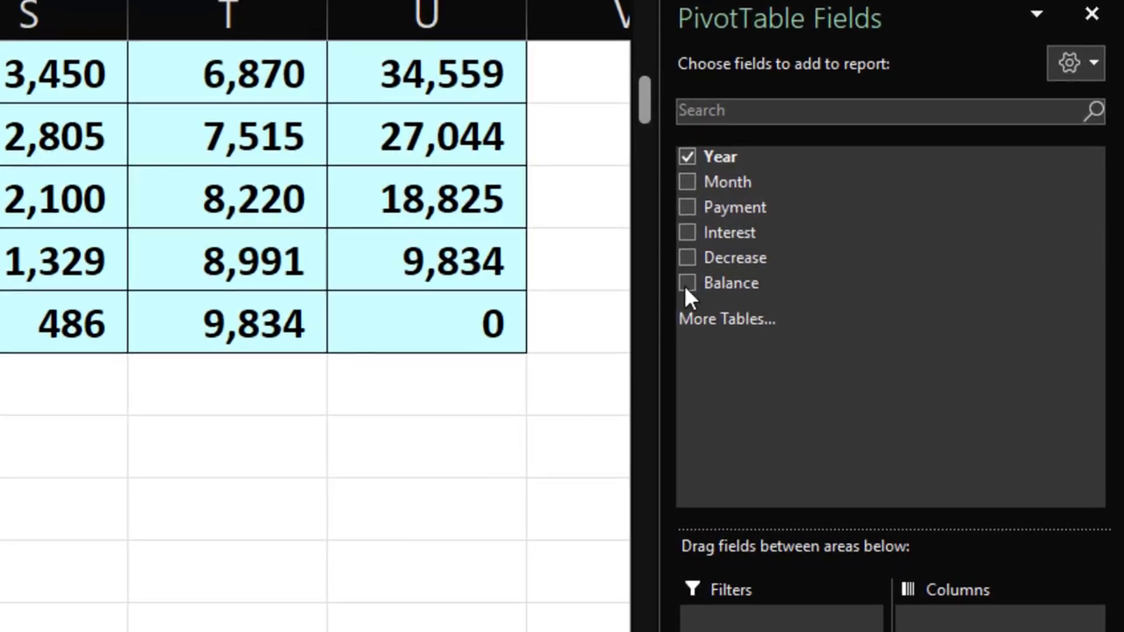
{"action": "left_click", "coordinate": [685, 208]}
{"action": "left_click", "coordinate": [687, 232]}
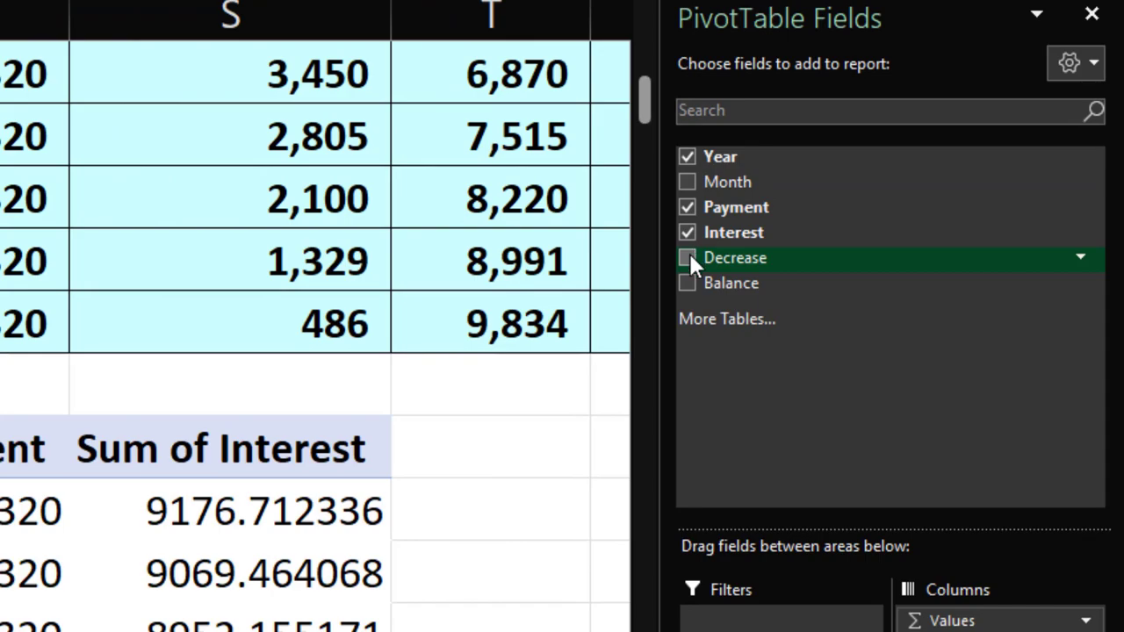
{"action": "left_click", "coordinate": [687, 257]}
{"action": "left_click", "coordinate": [687, 280]}
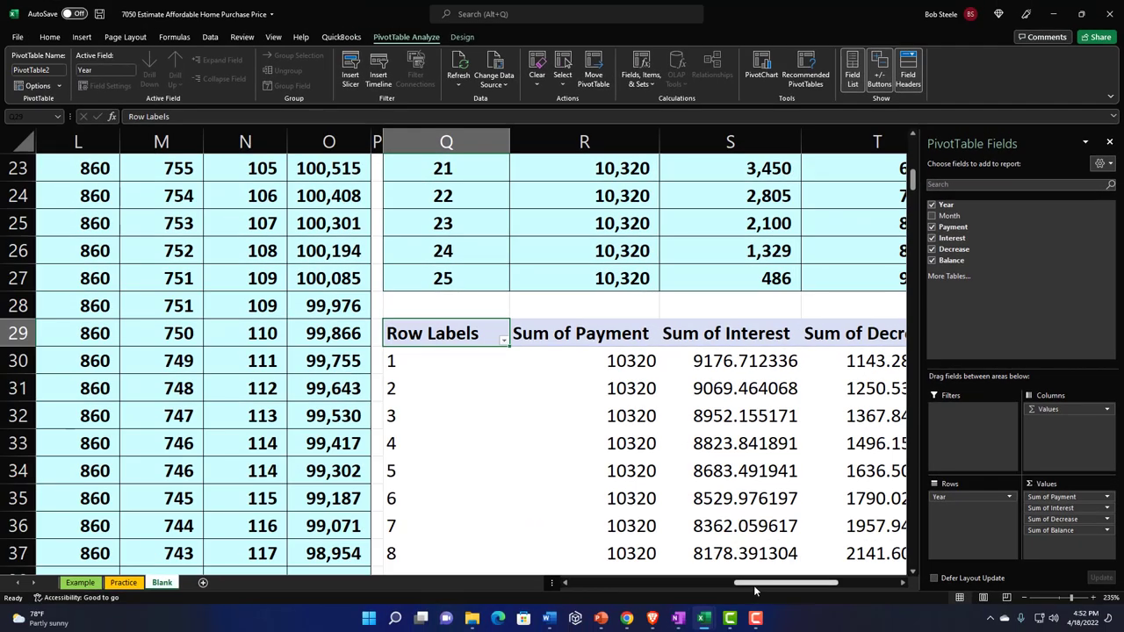
Review the PivotTable's yearly sums from year 1 down to the last rows, across Payment, Interest, Decrease and Balance
{"action": "left_click_drag", "start_coordinate": [756, 586], "coordinate": [795, 576]}
{"action": "mouse_move", "coordinate": [735, 496]}
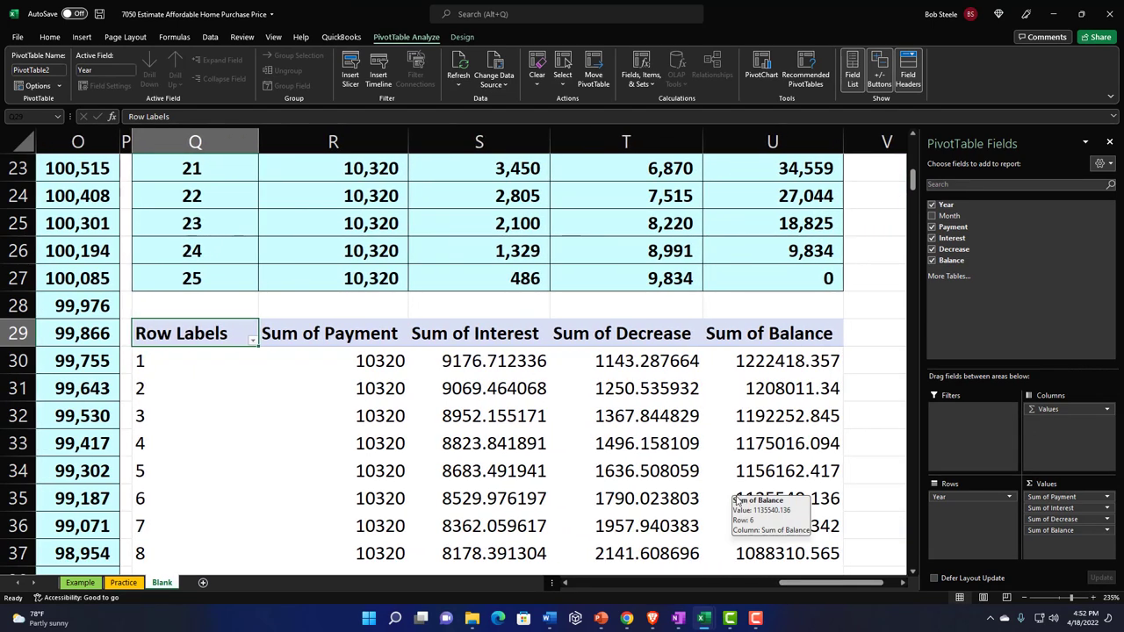
{"action": "mouse_move", "coordinate": [441, 428]}
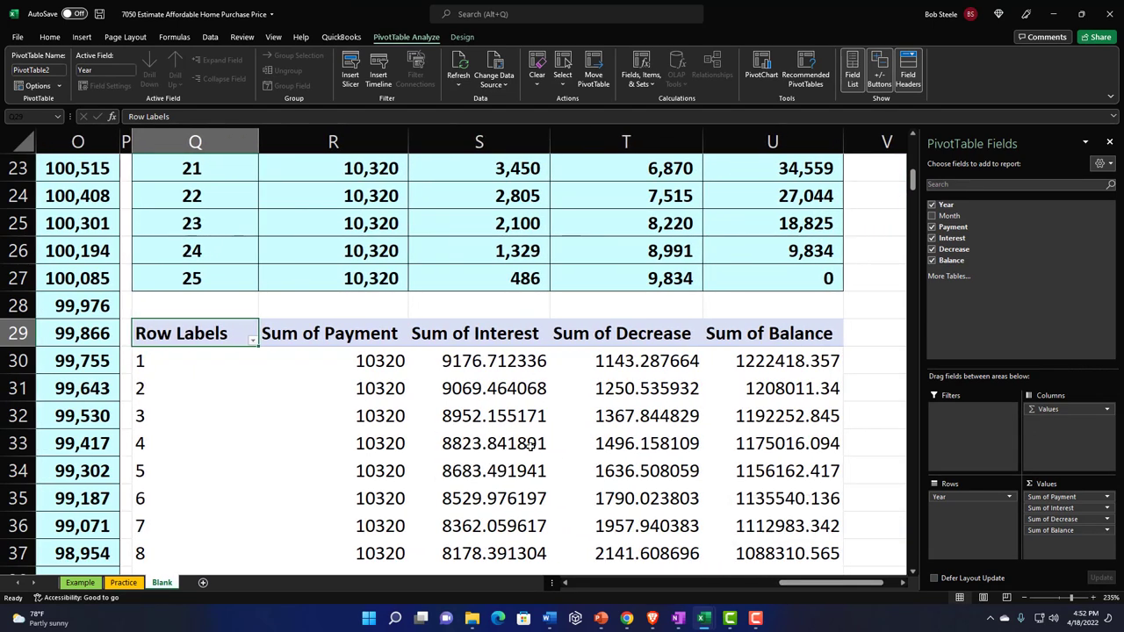
{"action": "scroll", "coordinate": [518, 474], "scroll_direction": "down", "scroll_amount": 8}
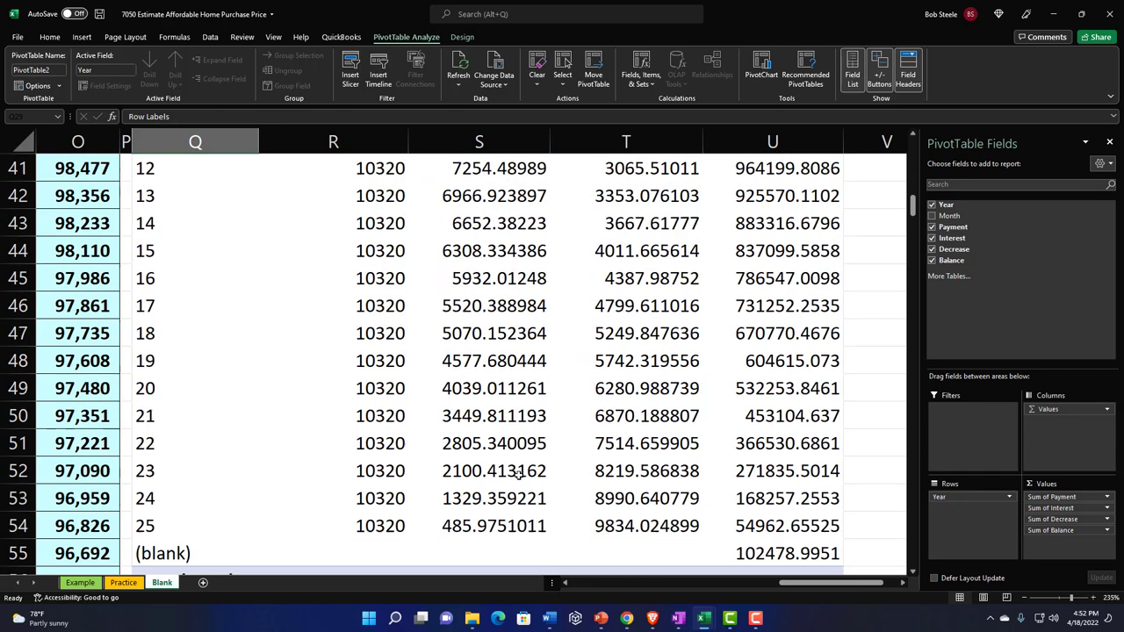
{"action": "scroll", "coordinate": [518, 474], "scroll_direction": "up", "scroll_amount": 9}
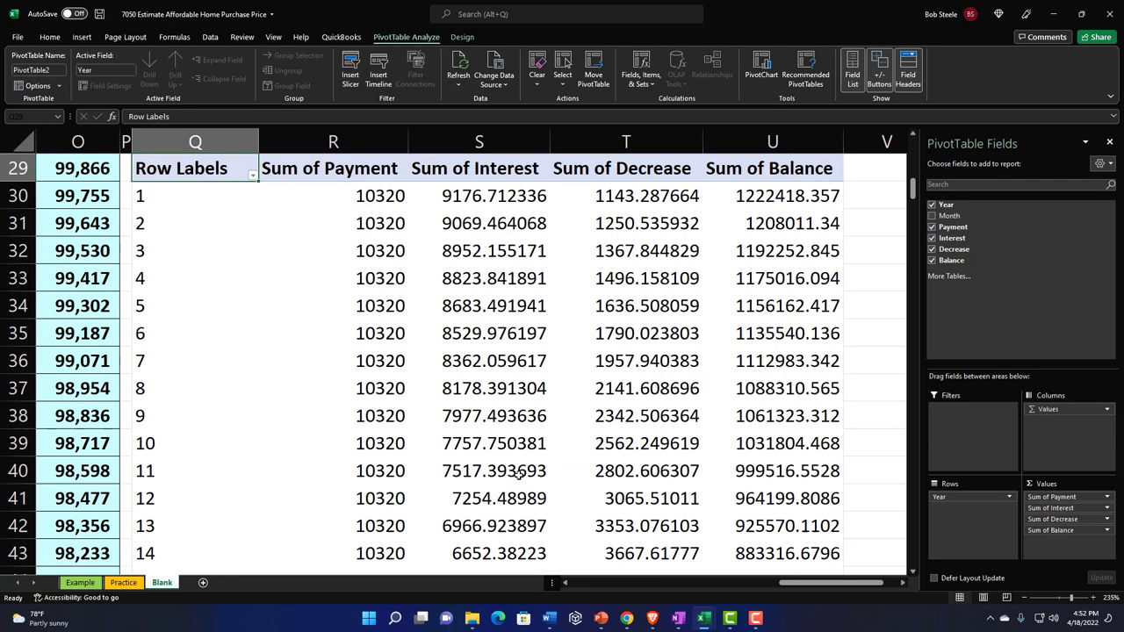
{"action": "scroll", "coordinate": [518, 475], "scroll_direction": "down", "scroll_amount": 1}
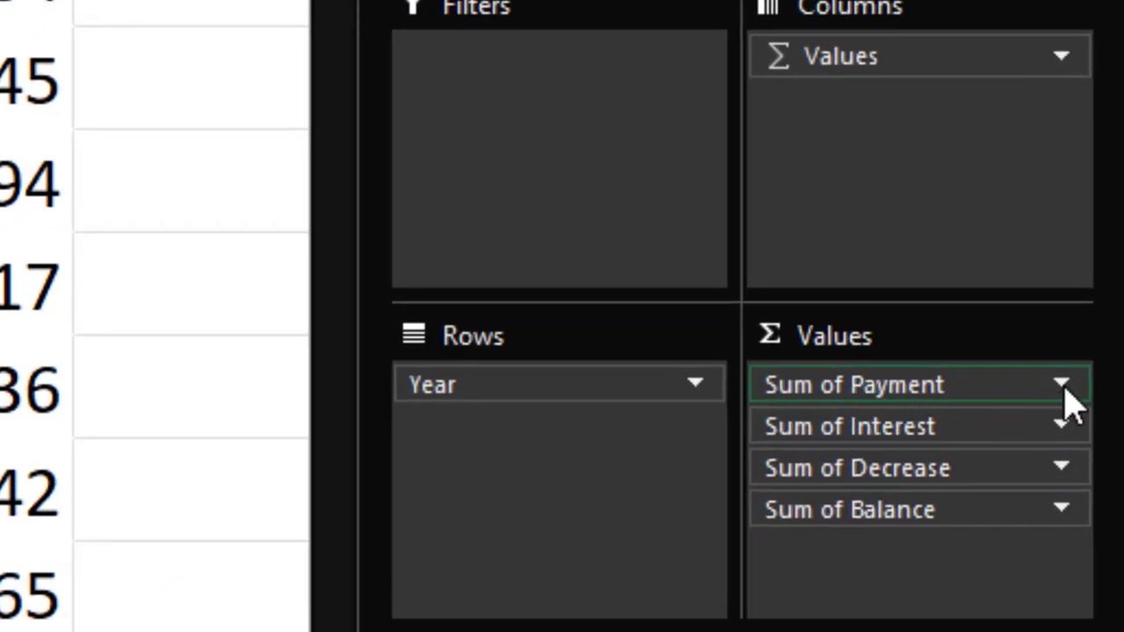
Format the Sum of Payment field as currency with no symbol, zero decimals and negative numbers in red parentheses
{"action": "left_click", "coordinate": [1060, 389]}
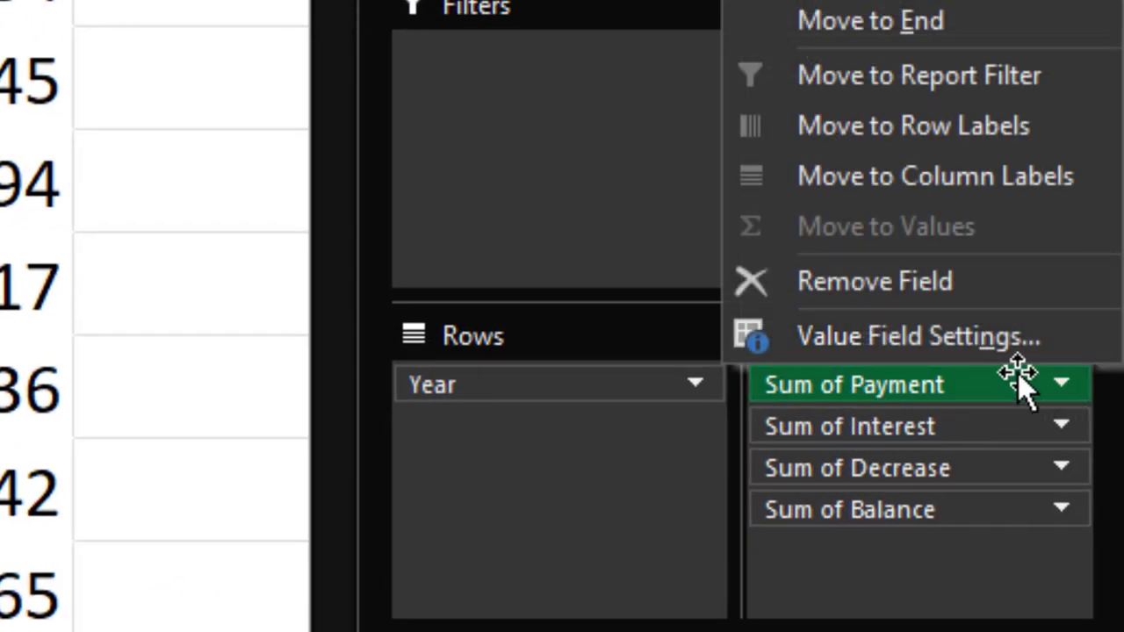
{"action": "left_click", "coordinate": [948, 354]}
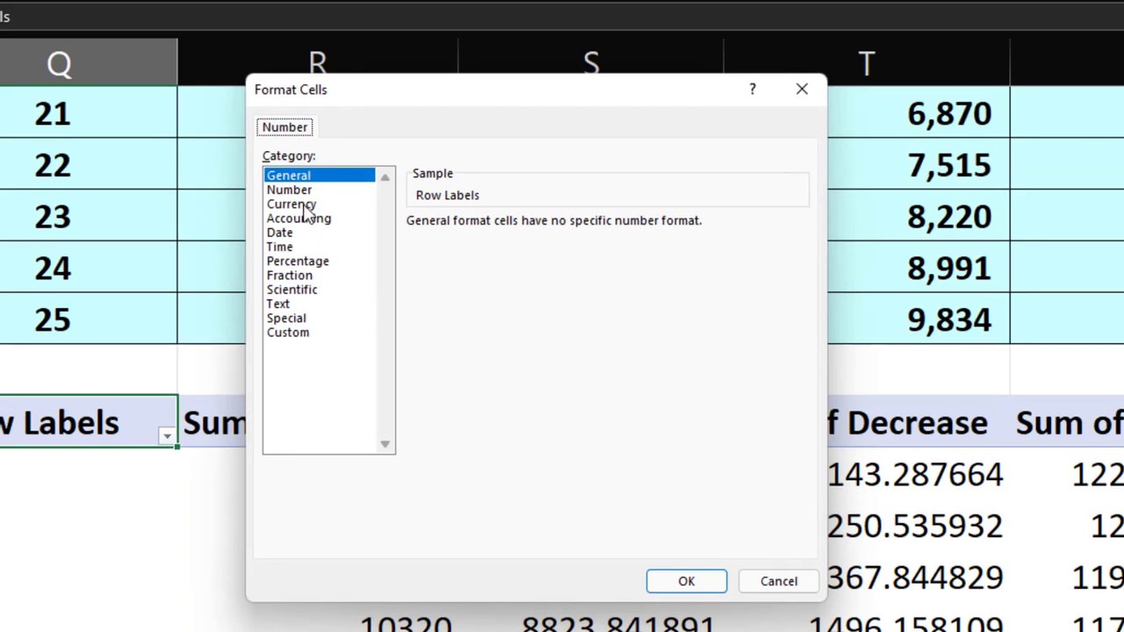
{"action": "left_click", "coordinate": [298, 205]}
{"action": "left_click", "coordinate": [457, 336]}
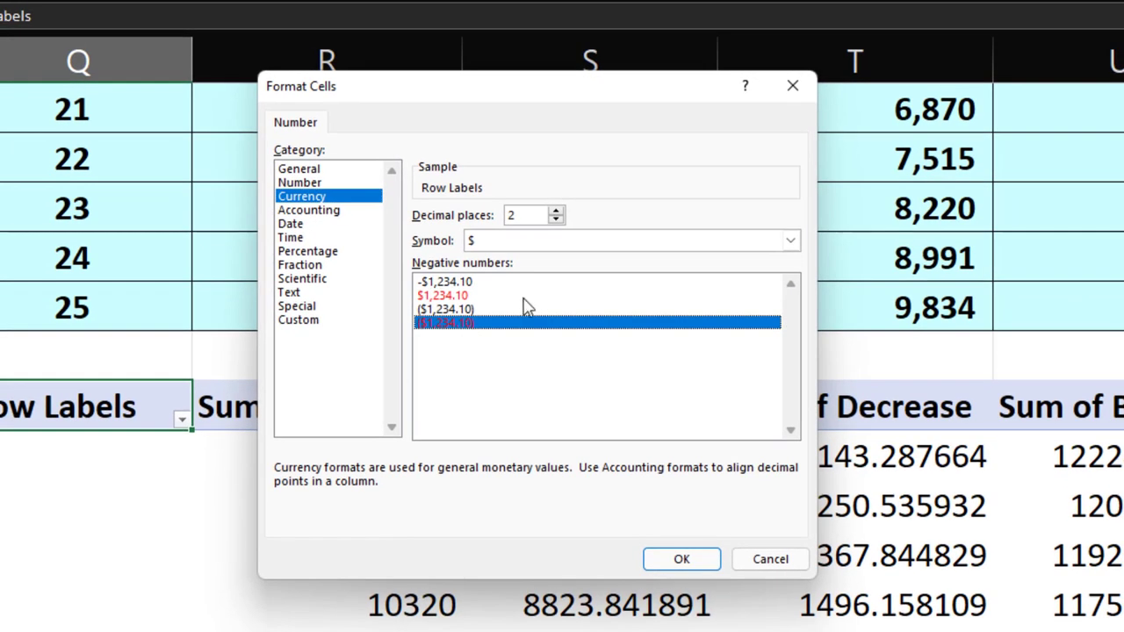
{"action": "left_click", "coordinate": [553, 244]}
{"action": "left_click", "coordinate": [536, 256]}
{"action": "left_click", "coordinate": [556, 219]}
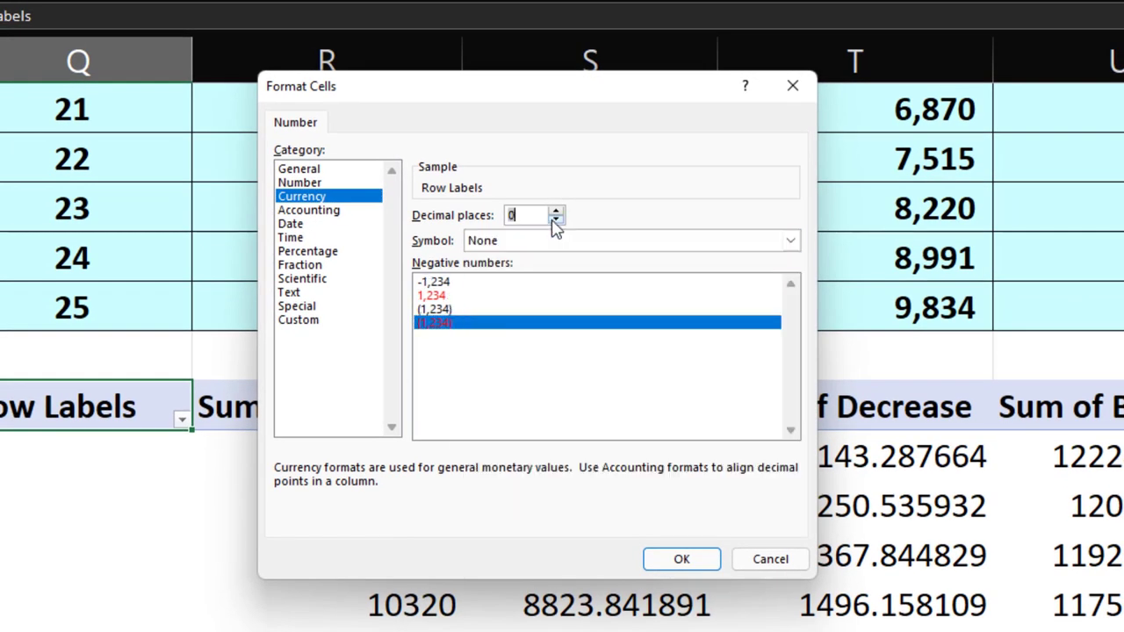
{"action": "left_click", "coordinate": [690, 559]}
{"action": "left_click", "coordinate": [597, 469]}
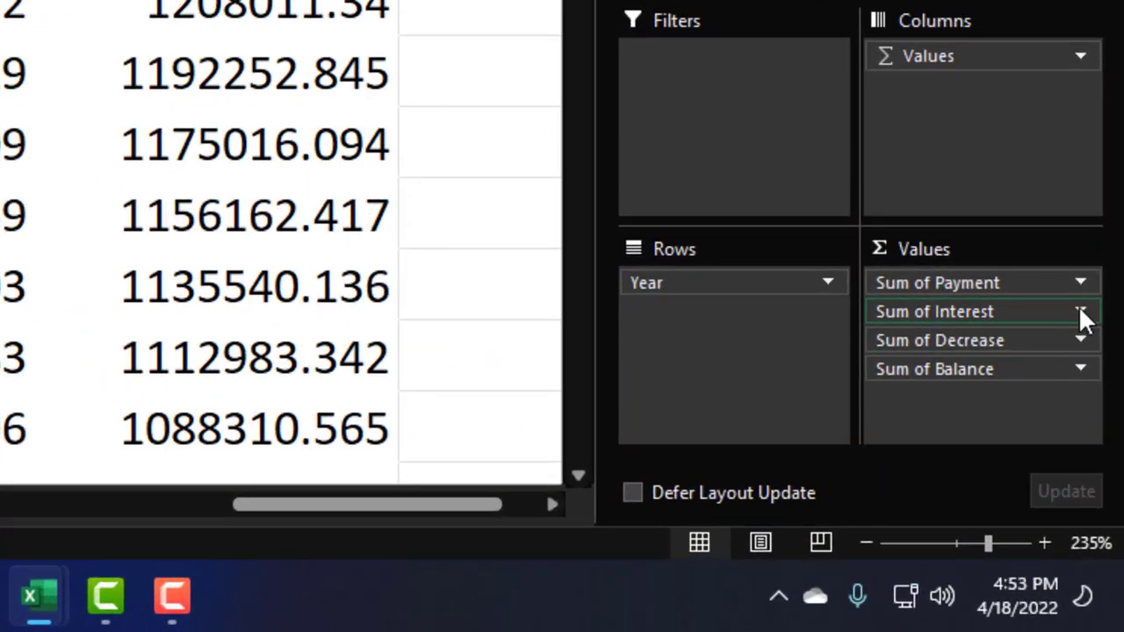
Format the Sum of Interest field as currency with no symbol, zero decimals and negative numbers in red parentheses
{"action": "left_click", "coordinate": [1080, 312]}
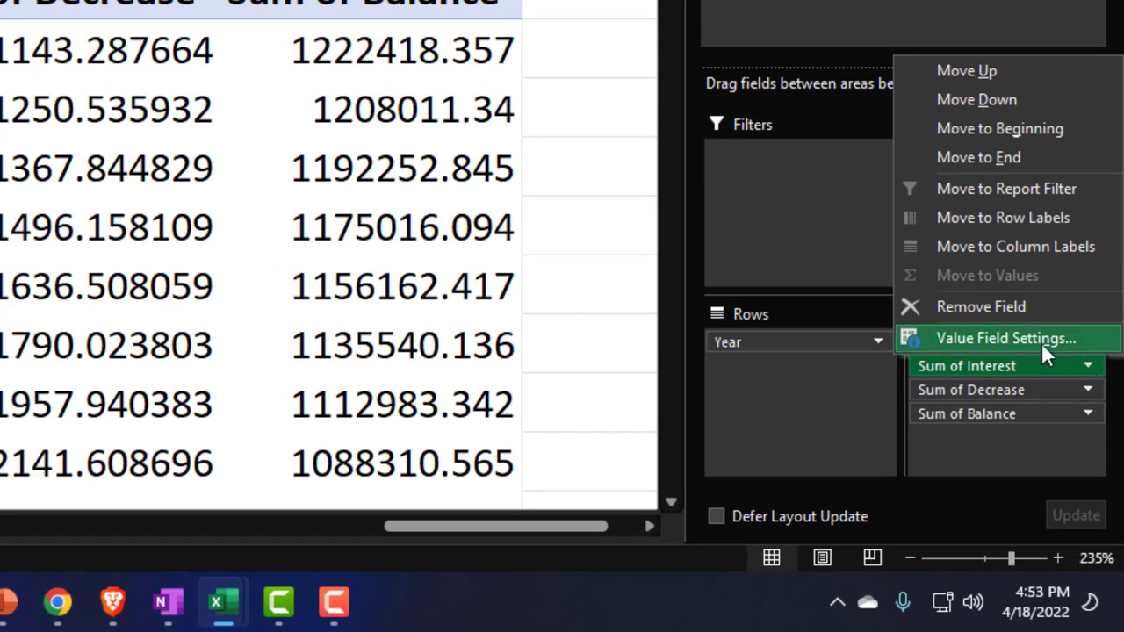
{"action": "left_click", "coordinate": [1044, 342]}
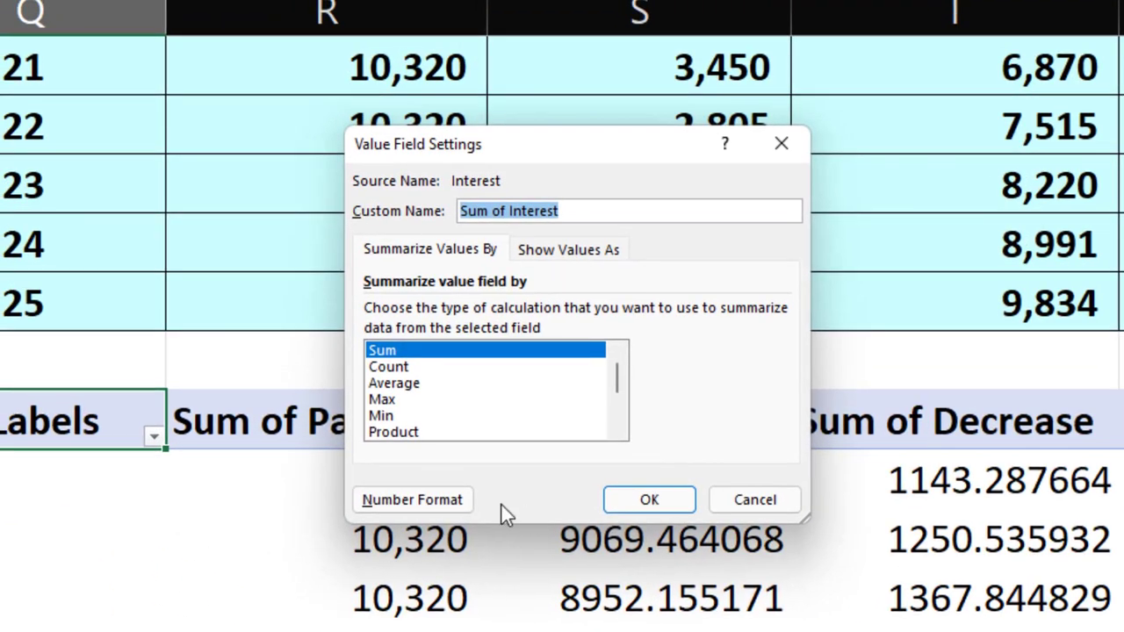
{"action": "left_click", "coordinate": [372, 502]}
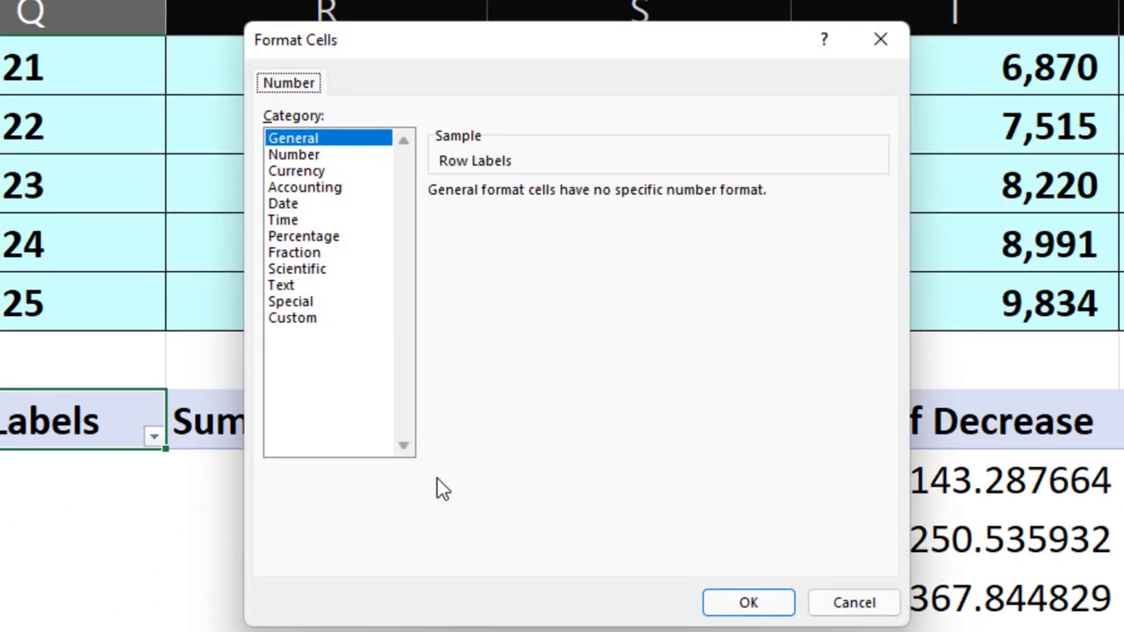
{"action": "left_click", "coordinate": [303, 171]}
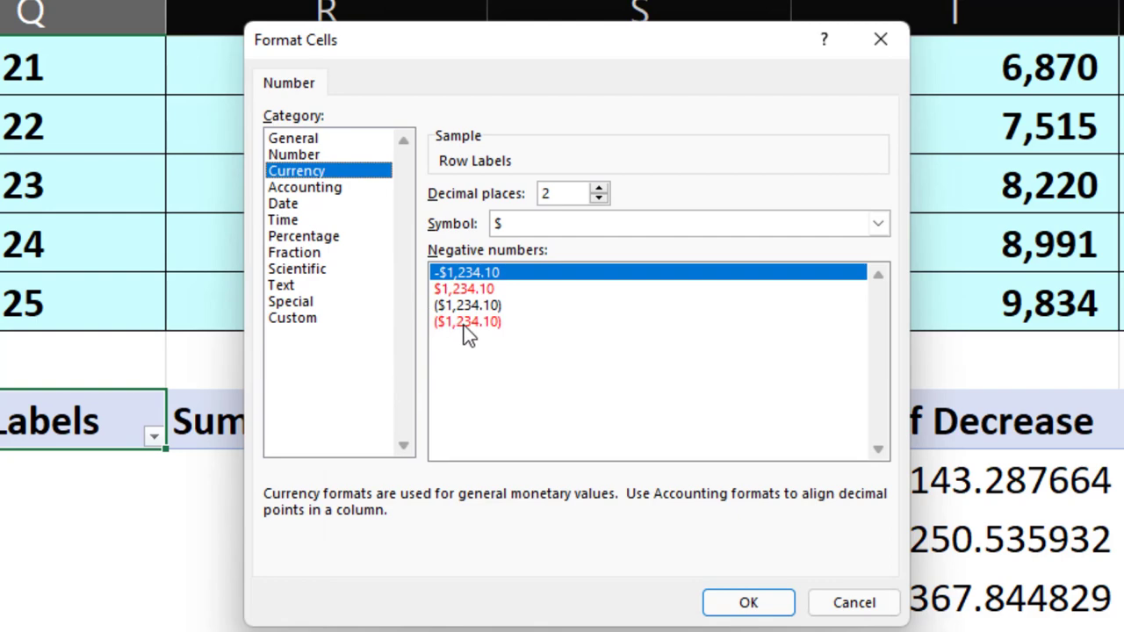
{"action": "left_click", "coordinate": [468, 324]}
{"action": "left_click", "coordinate": [607, 227]}
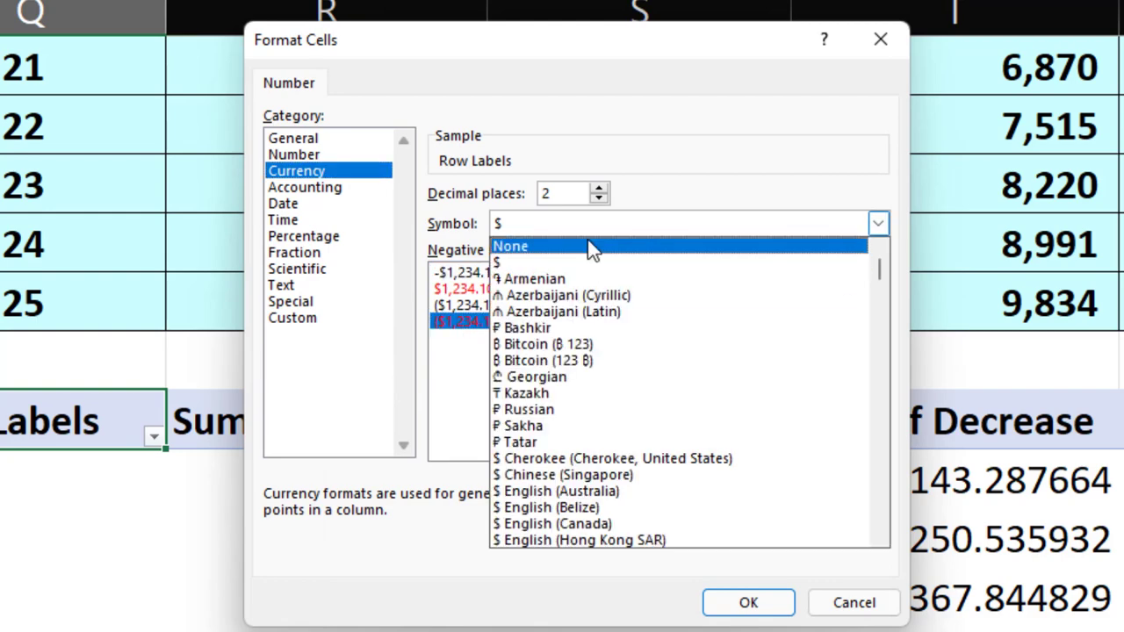
{"action": "left_click", "coordinate": [592, 246]}
{"action": "double_click", "coordinate": [597, 199]}
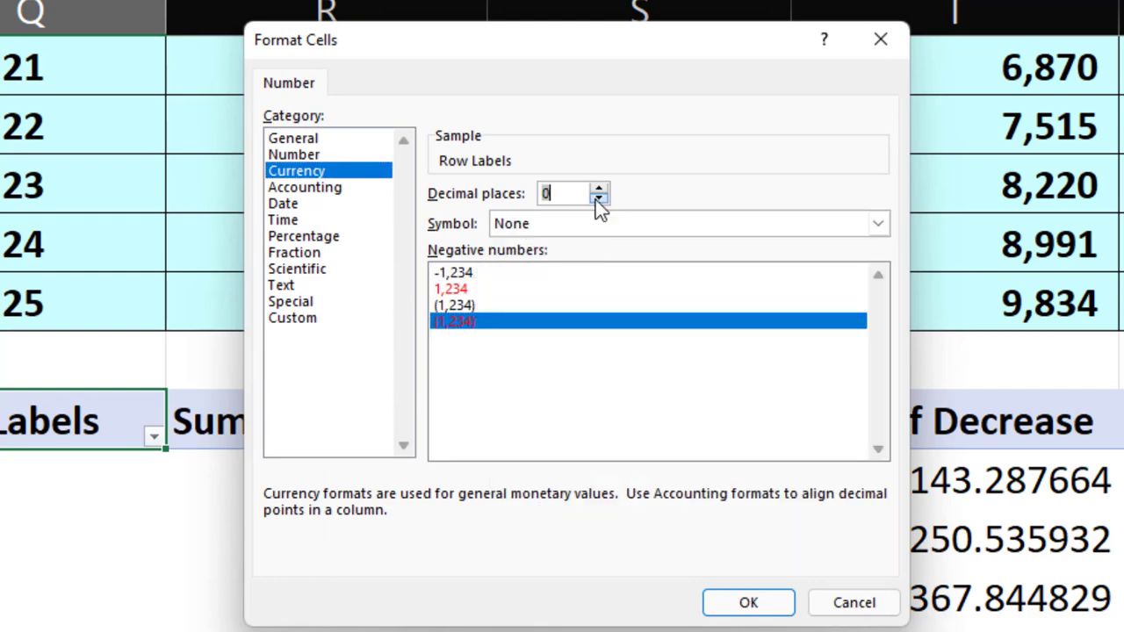
{"action": "left_click", "coordinate": [750, 604]}
{"action": "left_click", "coordinate": [682, 500]}
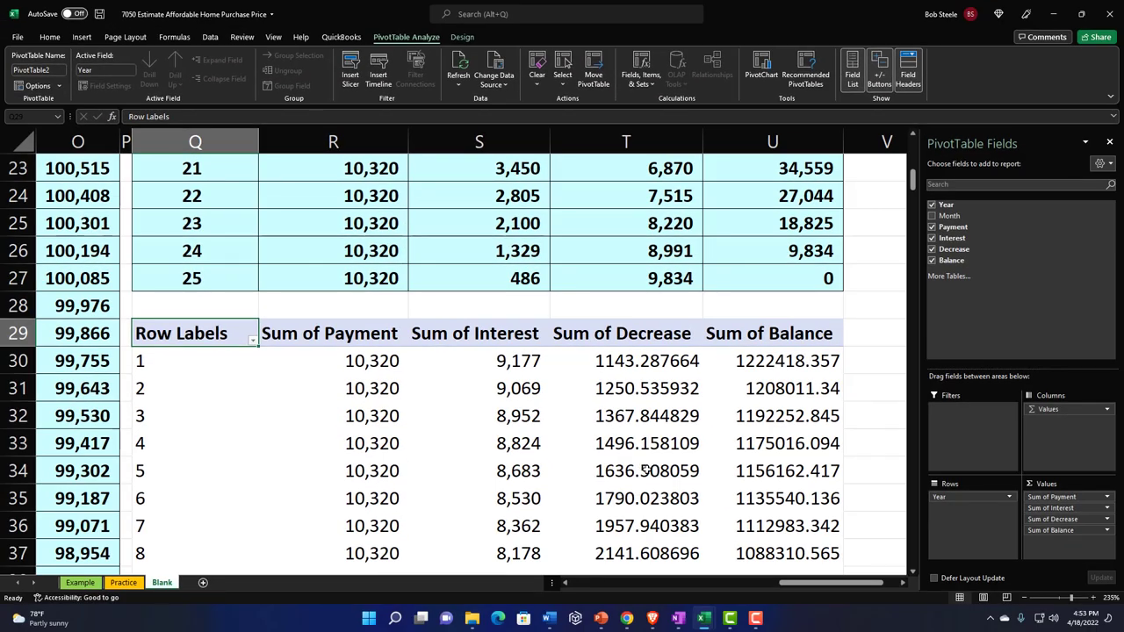
Format the Sum of Decrease field as currency with no symbol, zero decimals and negative numbers in red parentheses
{"action": "left_click", "coordinate": [1107, 519]}
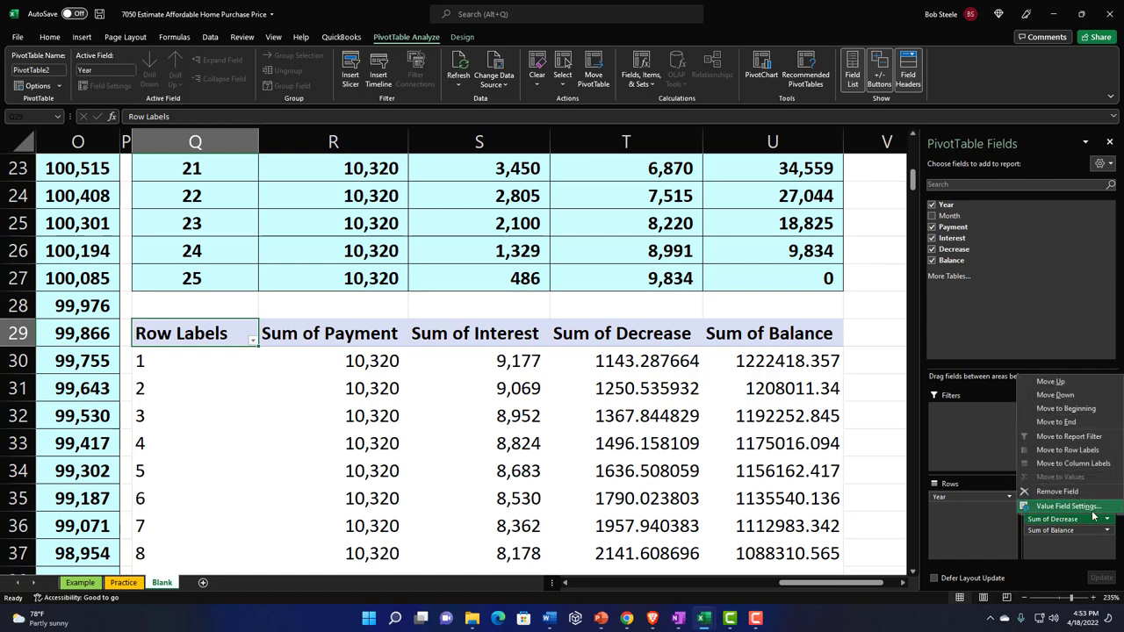
{"action": "left_click", "coordinate": [1071, 507]}
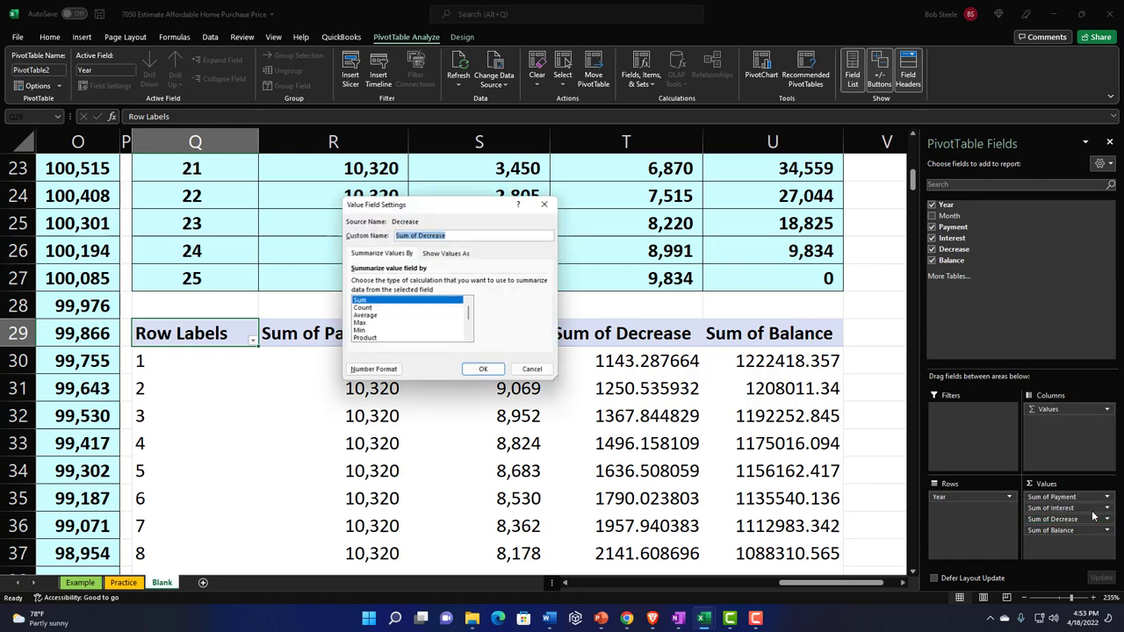
{"action": "left_click", "coordinate": [390, 372]}
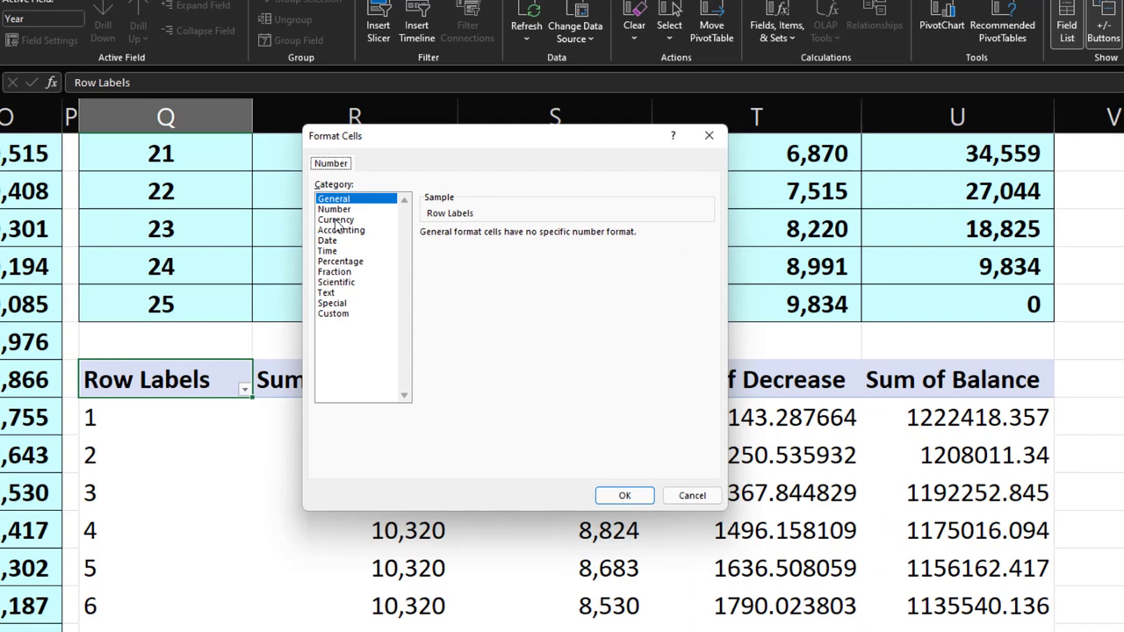
{"action": "left_click", "coordinate": [336, 220]}
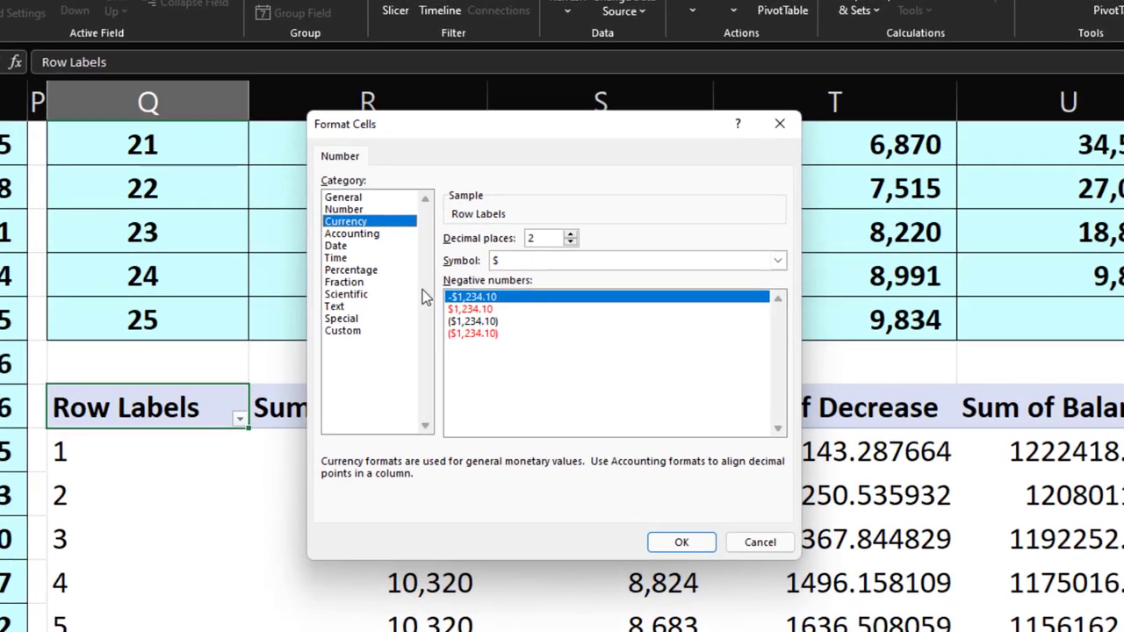
{"action": "left_click", "coordinate": [484, 334]}
{"action": "left_click", "coordinate": [579, 261]}
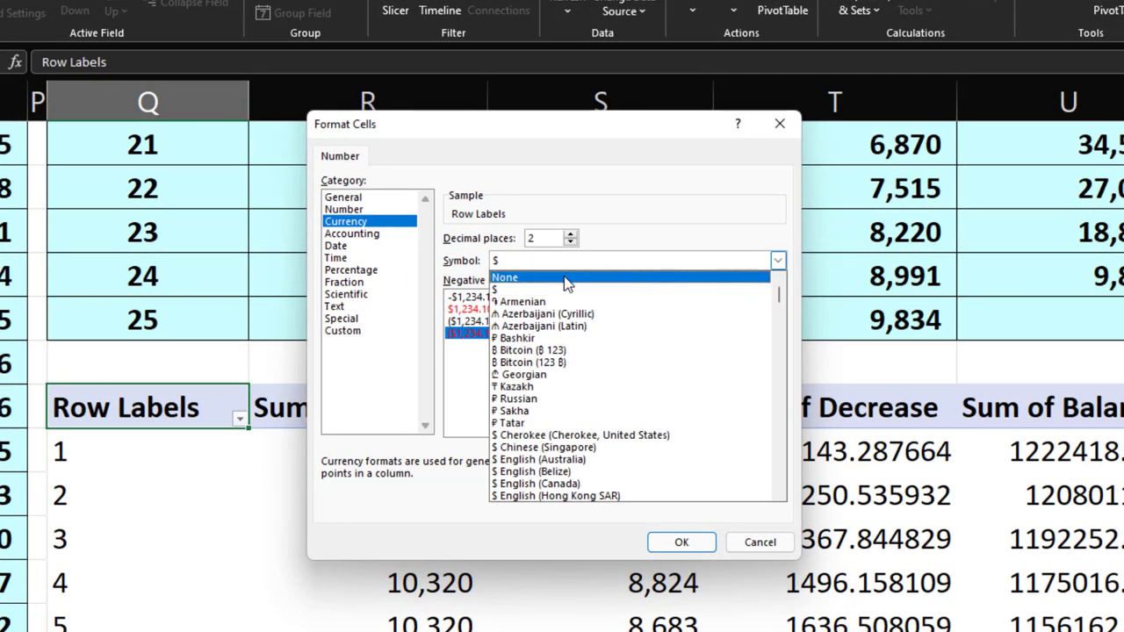
{"action": "left_click", "coordinate": [567, 279]}
{"action": "left_click", "coordinate": [570, 242]}
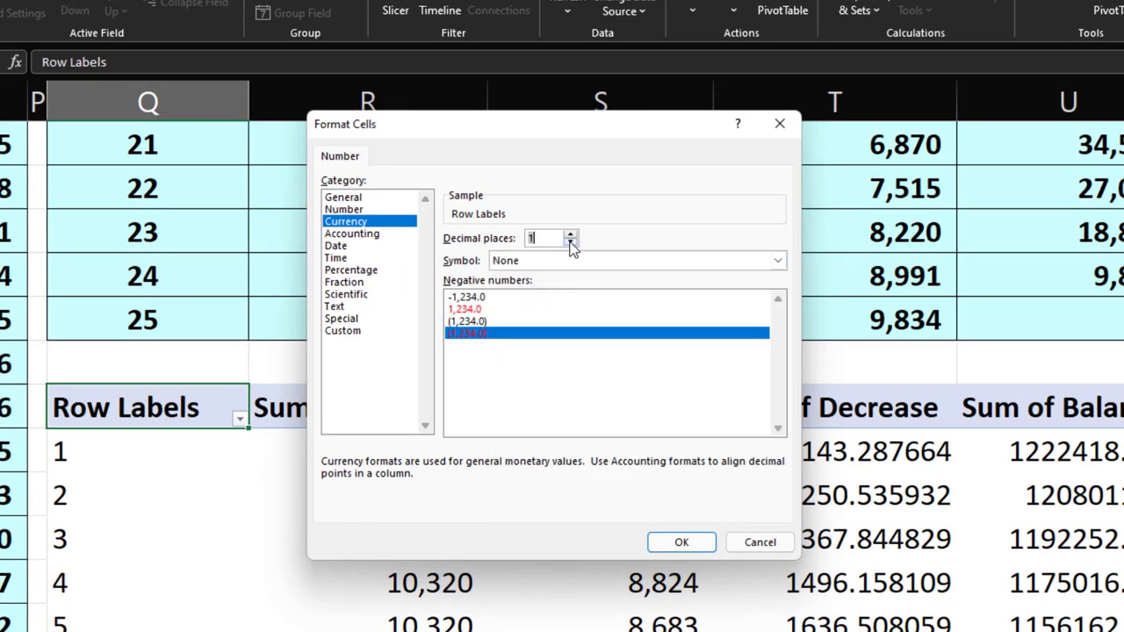
{"action": "left_click", "coordinate": [707, 541]}
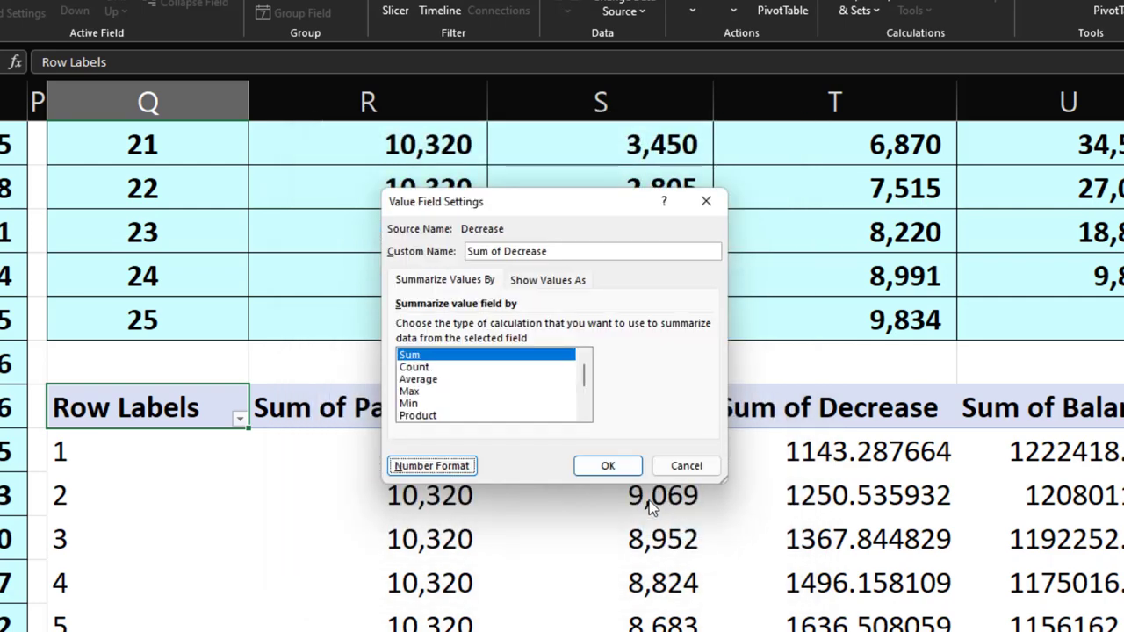
{"action": "left_click", "coordinate": [615, 466]}
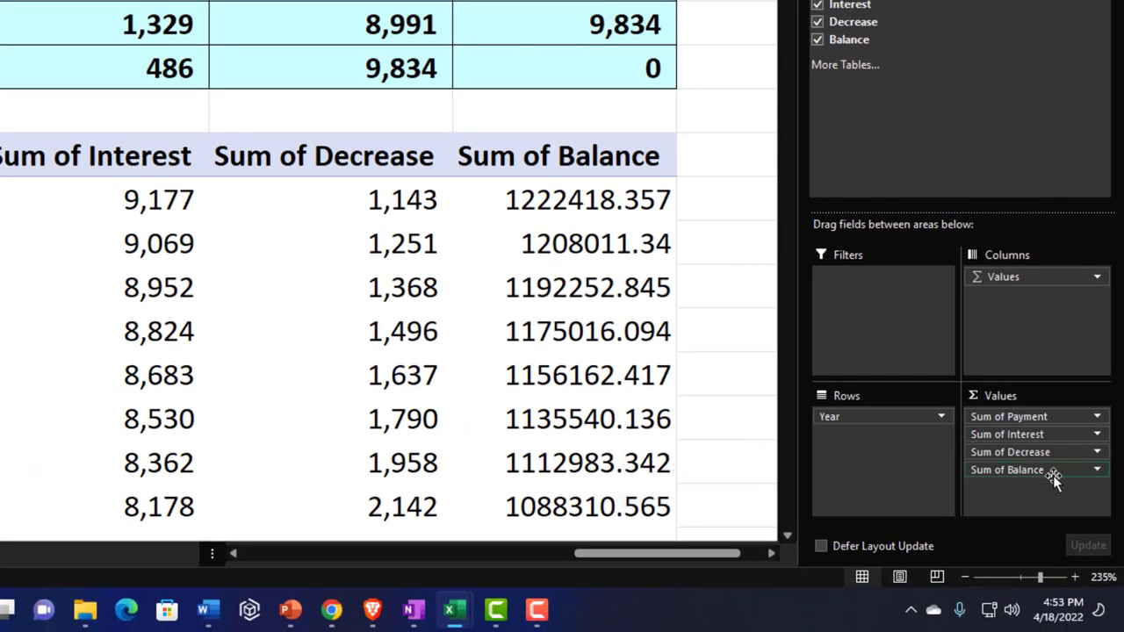
Summarize the Balance field by Min and format it as currency with no symbol, zero decimals and red parenthesized negatives
{"action": "left_click", "coordinate": [1097, 470]}
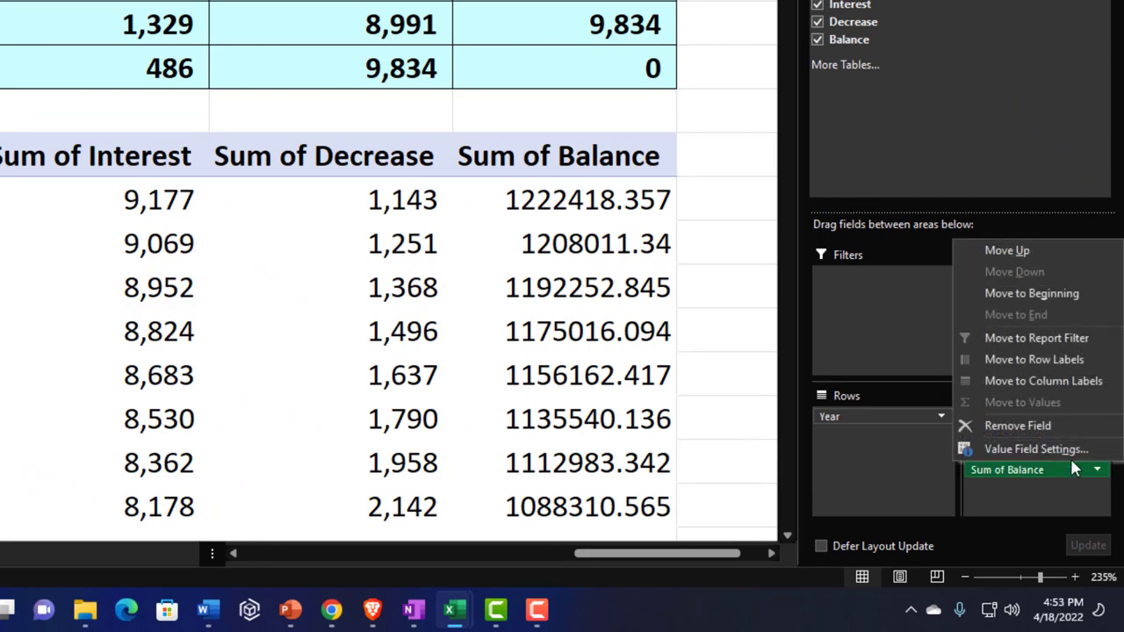
{"action": "left_click", "coordinate": [1064, 449]}
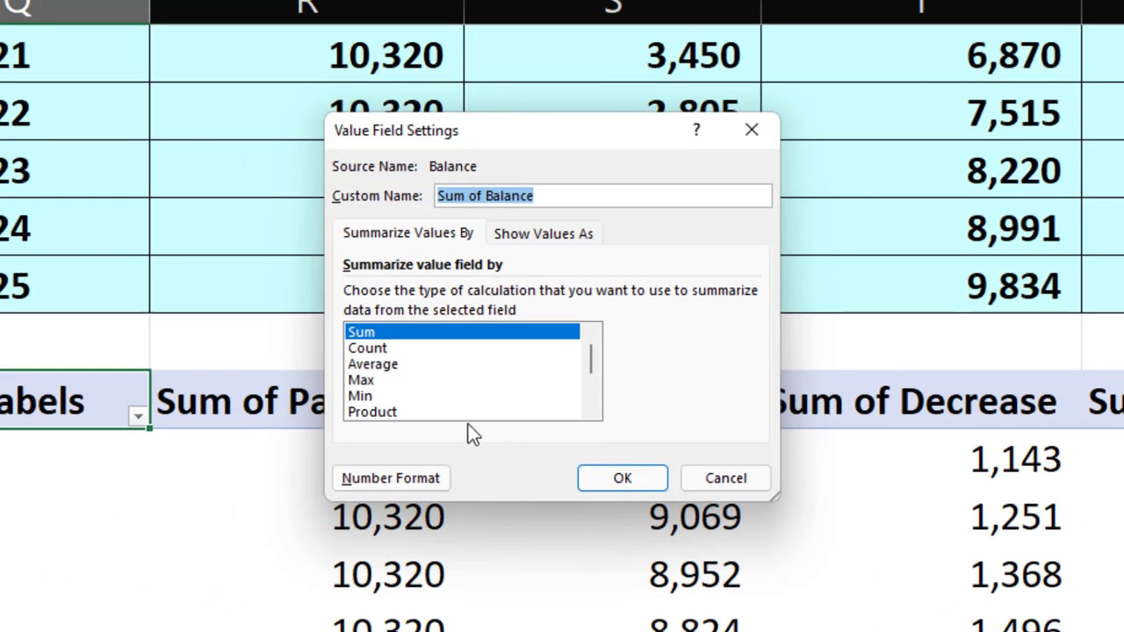
{"action": "left_click", "coordinate": [370, 396]}
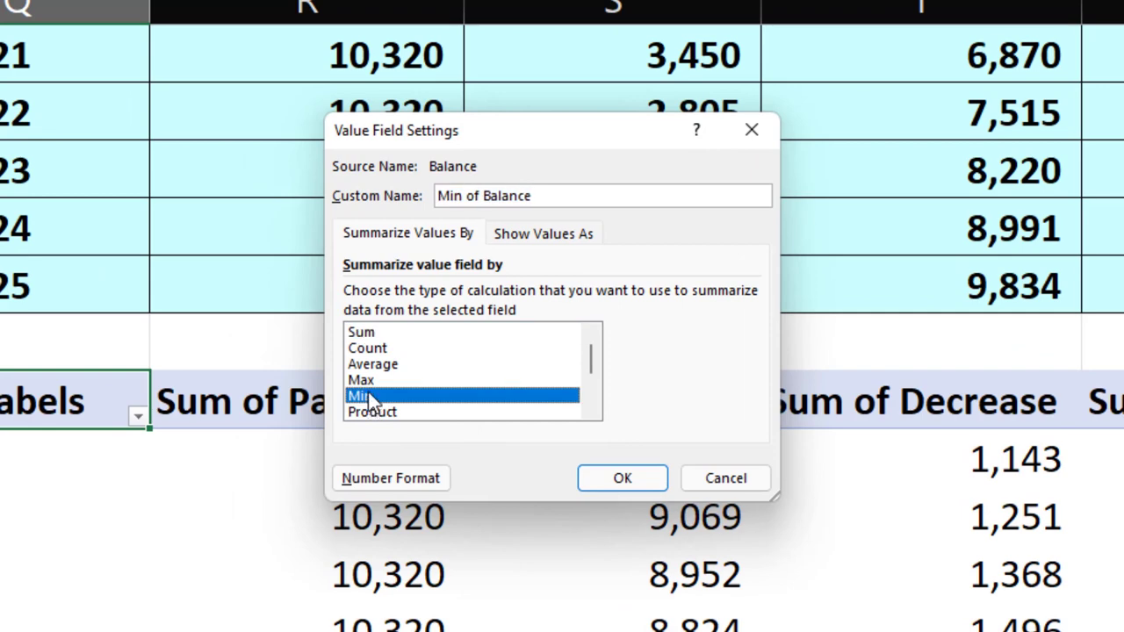
{"action": "left_click", "coordinate": [398, 477]}
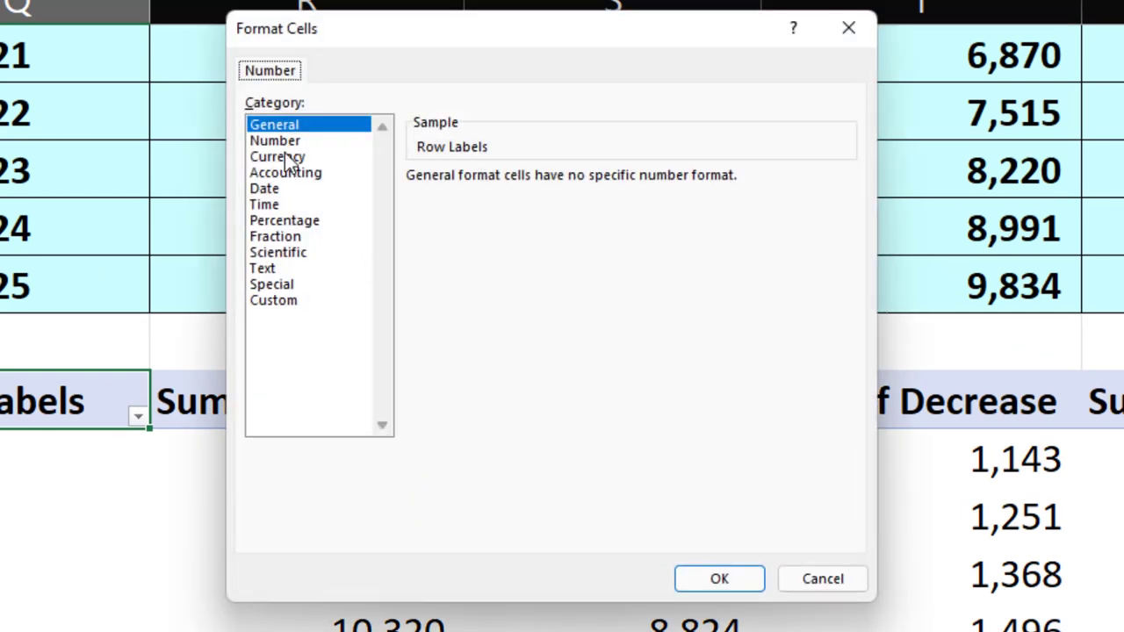
{"action": "left_click", "coordinate": [277, 156]}
{"action": "left_click", "coordinate": [435, 302]}
{"action": "left_click", "coordinate": [539, 215]}
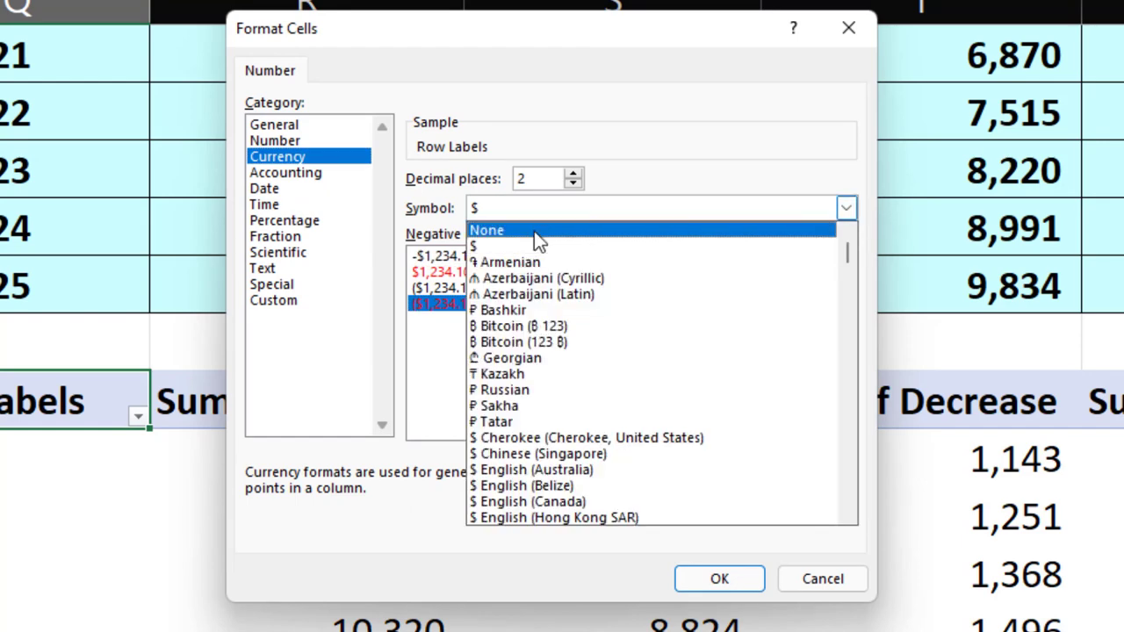
{"action": "left_click", "coordinate": [533, 231]}
{"action": "left_click", "coordinate": [573, 184]}
{"action": "left_click", "coordinate": [573, 184]}
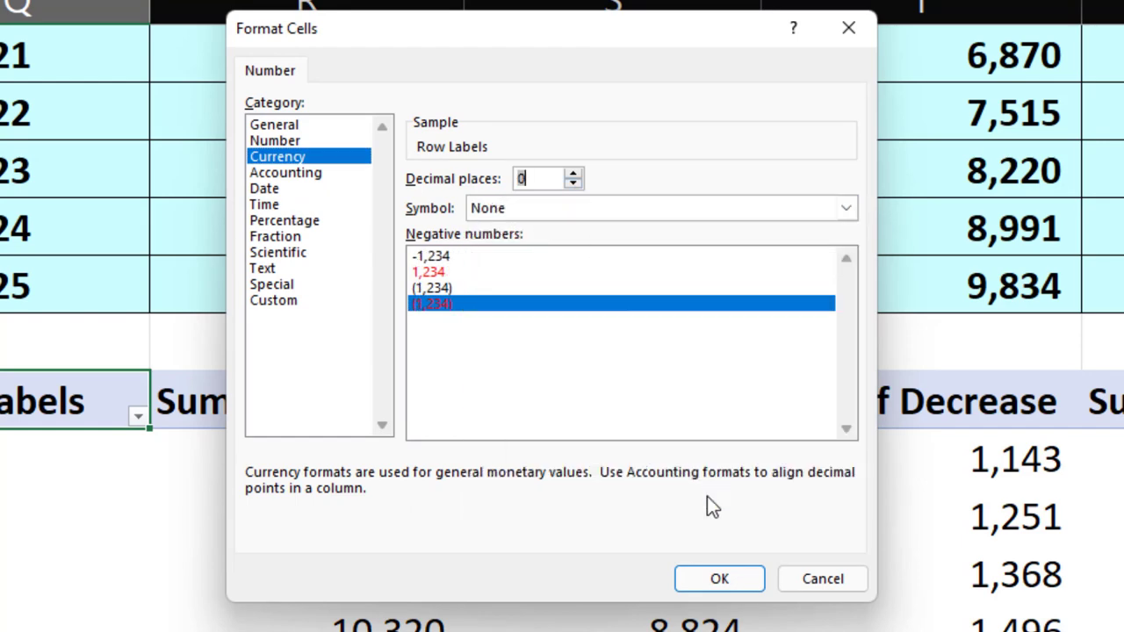
{"action": "left_click", "coordinate": [722, 581]}
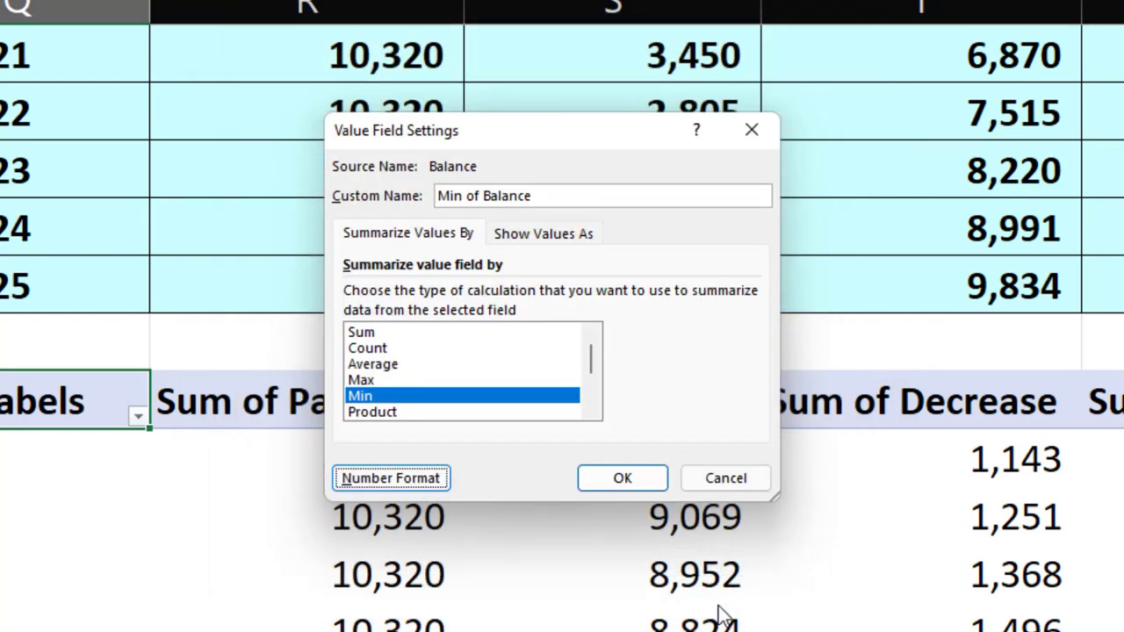
{"action": "left_click", "coordinate": [641, 478]}
Review the PivotTable's yearly rows and grand totals against the formula-based yearly summary above it
{"action": "scroll", "coordinate": [642, 478], "scroll_direction": "down", "scroll_amount": 9}
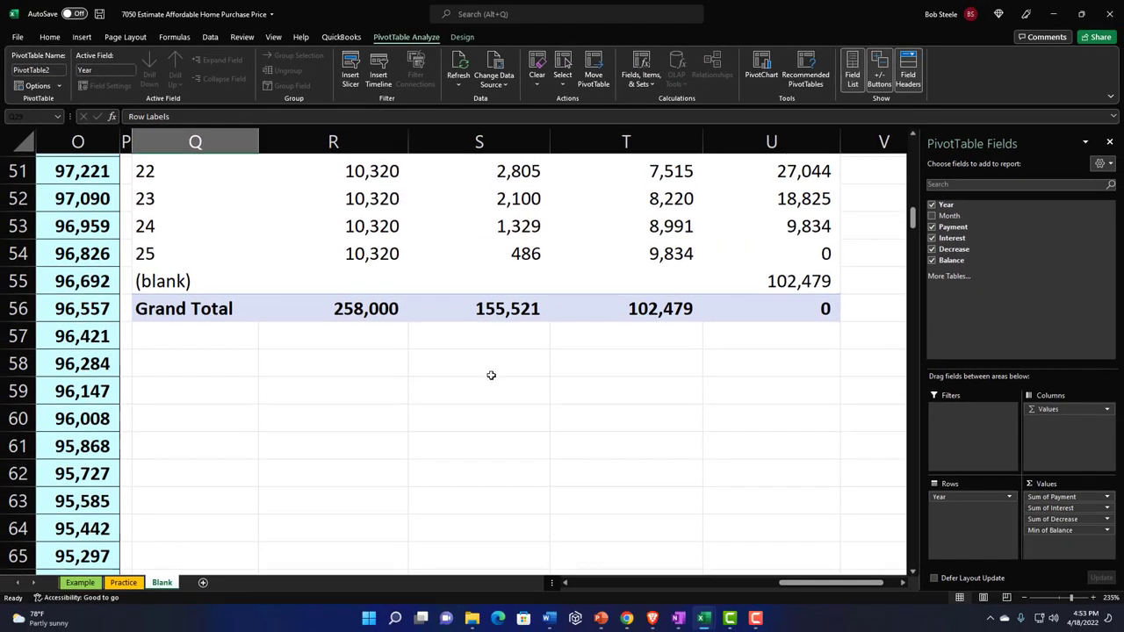
{"action": "scroll", "coordinate": [491, 375], "scroll_direction": "up", "scroll_amount": 1}
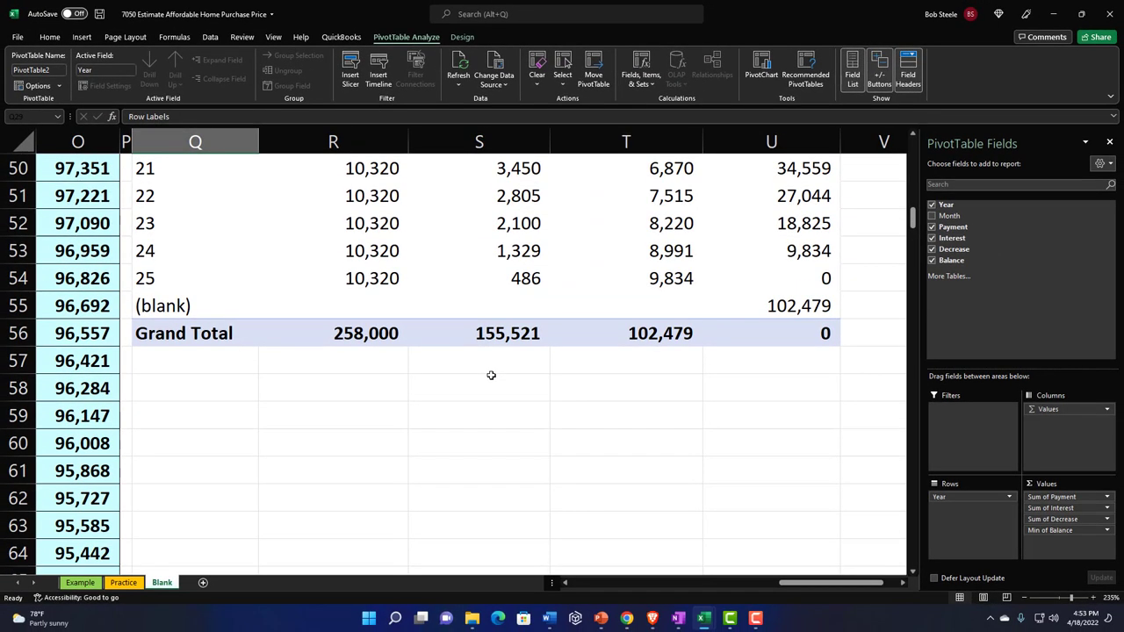
{"action": "scroll", "coordinate": [491, 374], "scroll_direction": "up", "scroll_amount": 2}
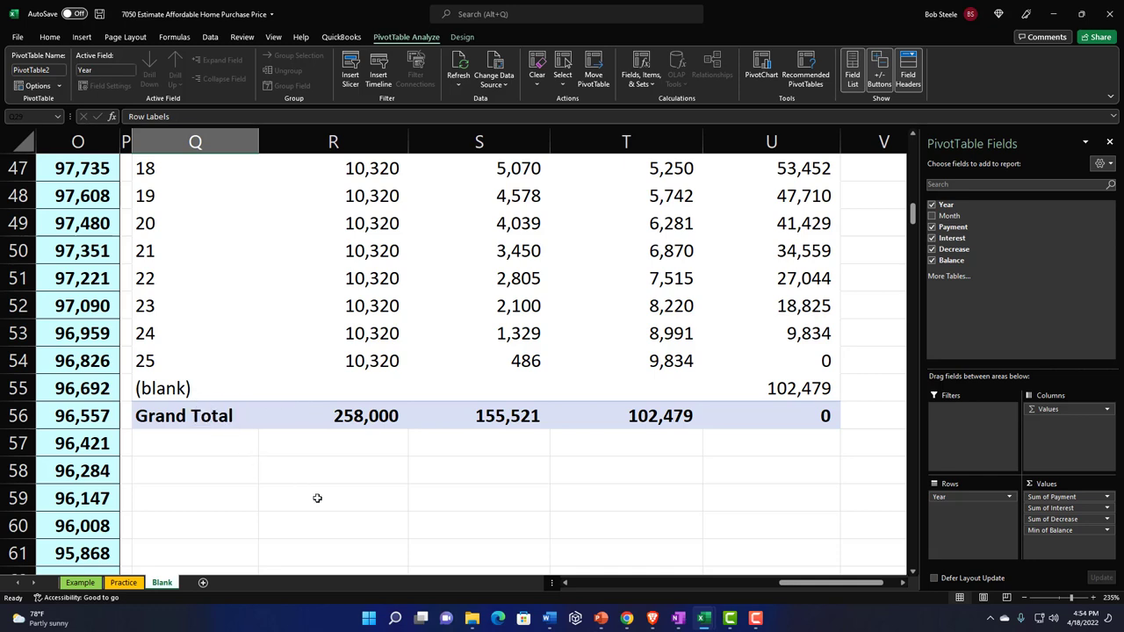
{"action": "scroll", "coordinate": [317, 498], "scroll_direction": "up", "scroll_amount": 7}
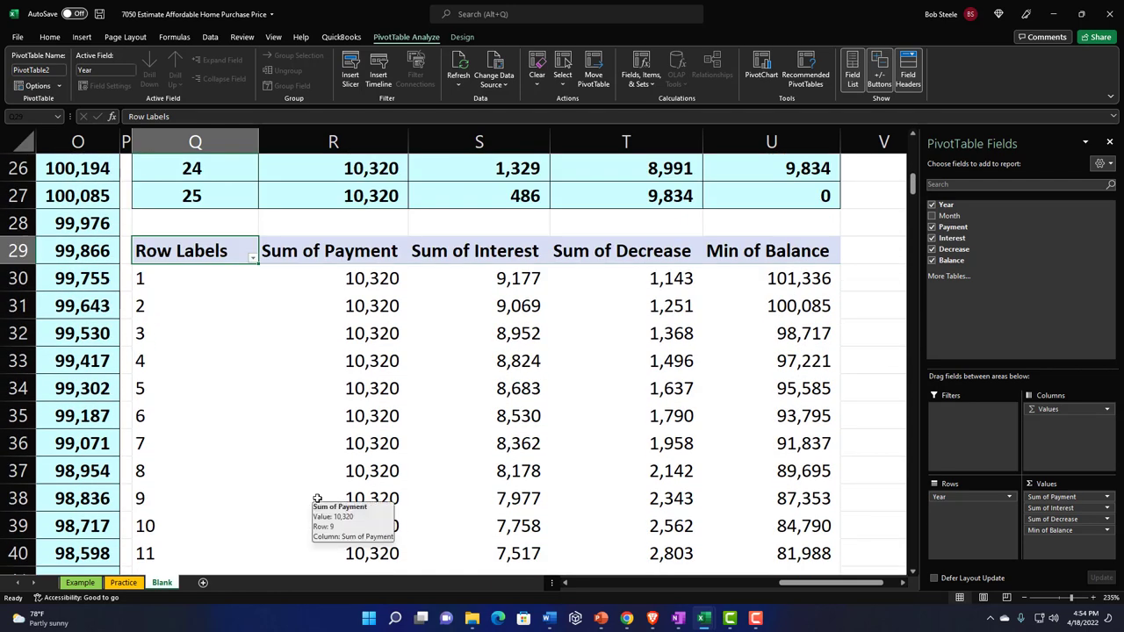
{"action": "scroll", "coordinate": [317, 498], "scroll_direction": "down", "scroll_amount": 6}
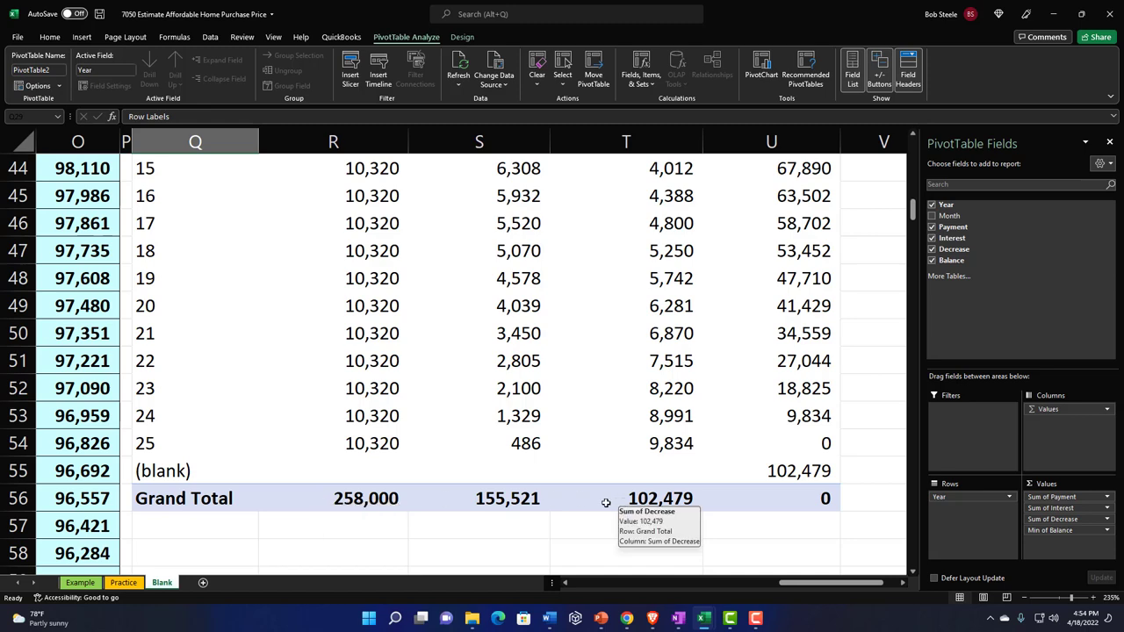
{"action": "mouse_move", "coordinate": [788, 588]}
{"action": "left_mouse_down"}
{"action": "mouse_move", "coordinate": [737, 591]}
{"action": "mouse_move", "coordinate": [788, 582]}
{"action": "left_mouse_up"}
{"action": "scroll", "coordinate": [654, 427], "scroll_direction": "up", "scroll_amount": 4}
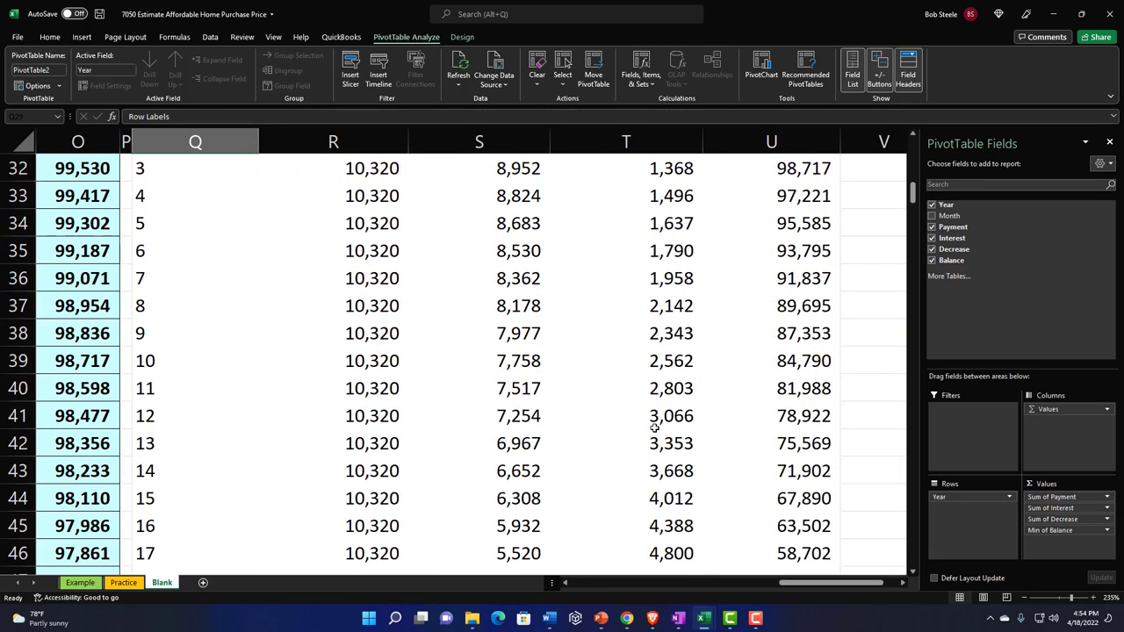
{"action": "scroll", "coordinate": [654, 428], "scroll_direction": "up", "scroll_amount": 10}
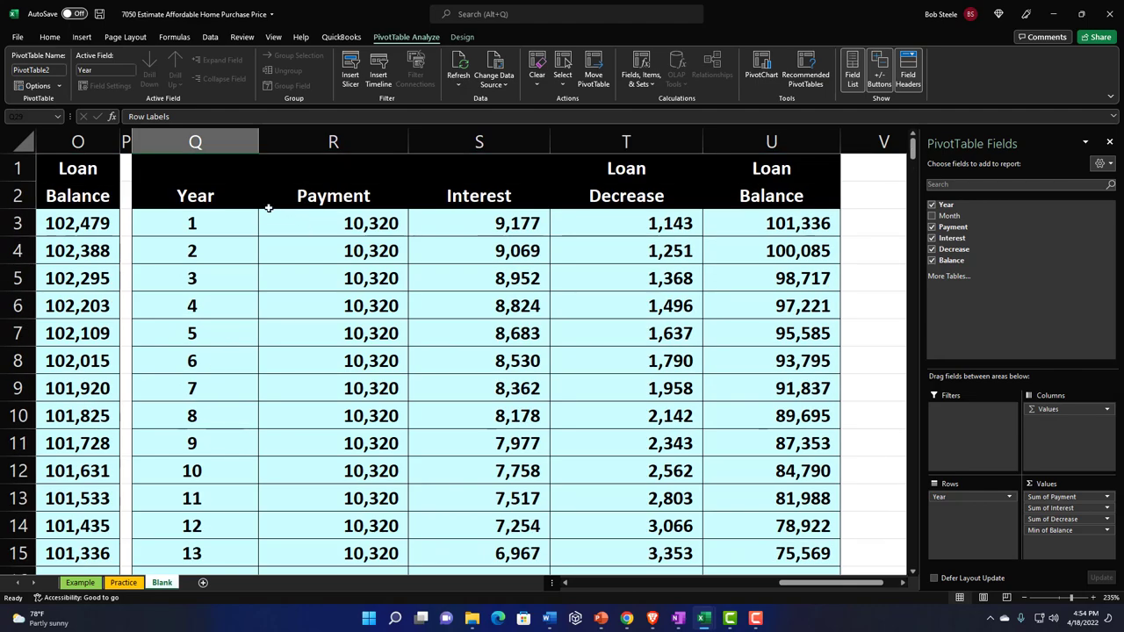
Narrow columns Q through U together to an equal width that still fits the yearly summary values
{"action": "left_click", "coordinate": [195, 141]}
{"action": "left_click_drag", "start_coordinate": [522, 153], "coordinate": [790, 143]}
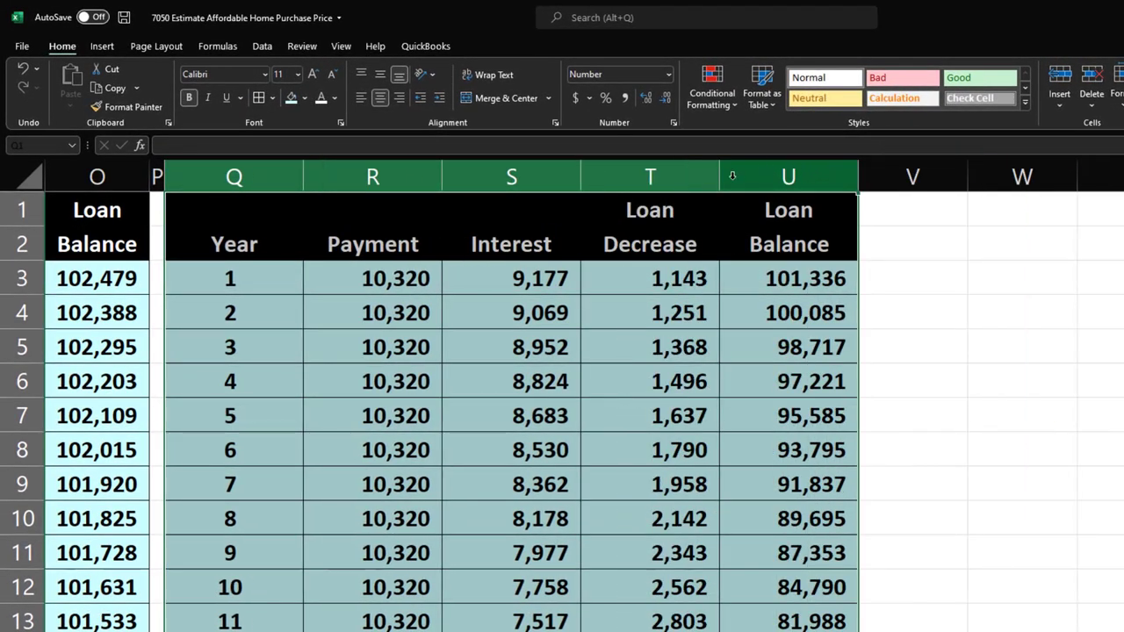
{"action": "left_click_drag", "start_coordinate": [719, 178], "coordinate": [611, 172]}
Try wrapping the text in the PivotTable's Row Labels header cell, and undo the change
{"action": "scroll", "coordinate": [579, 281], "scroll_direction": "down", "scroll_amount": 7}
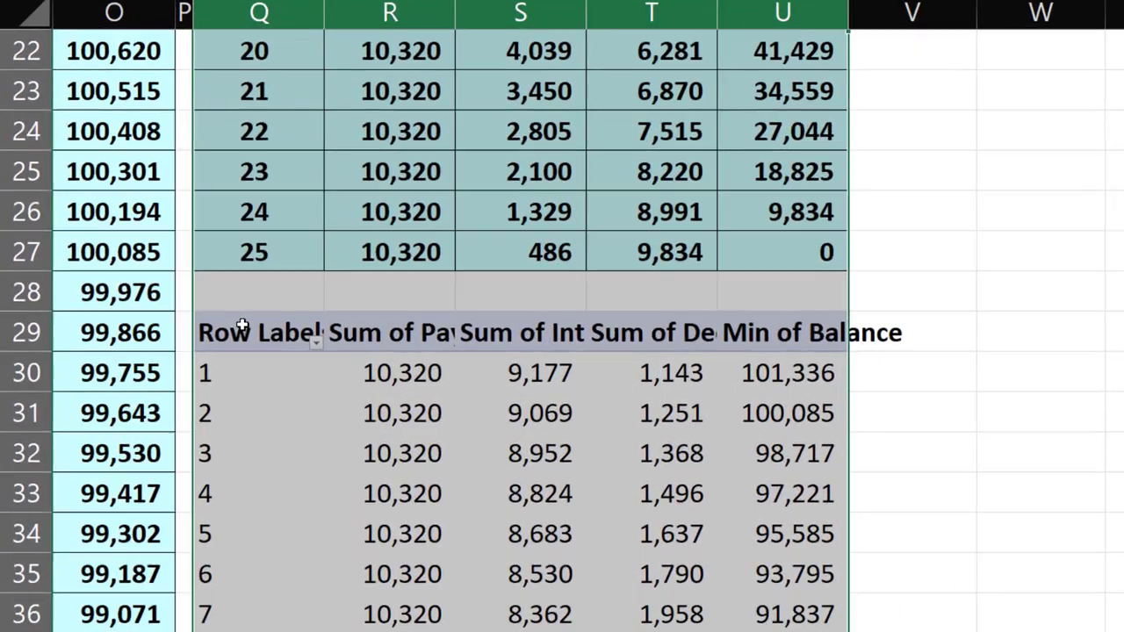
{"action": "left_click", "coordinate": [184, 448]}
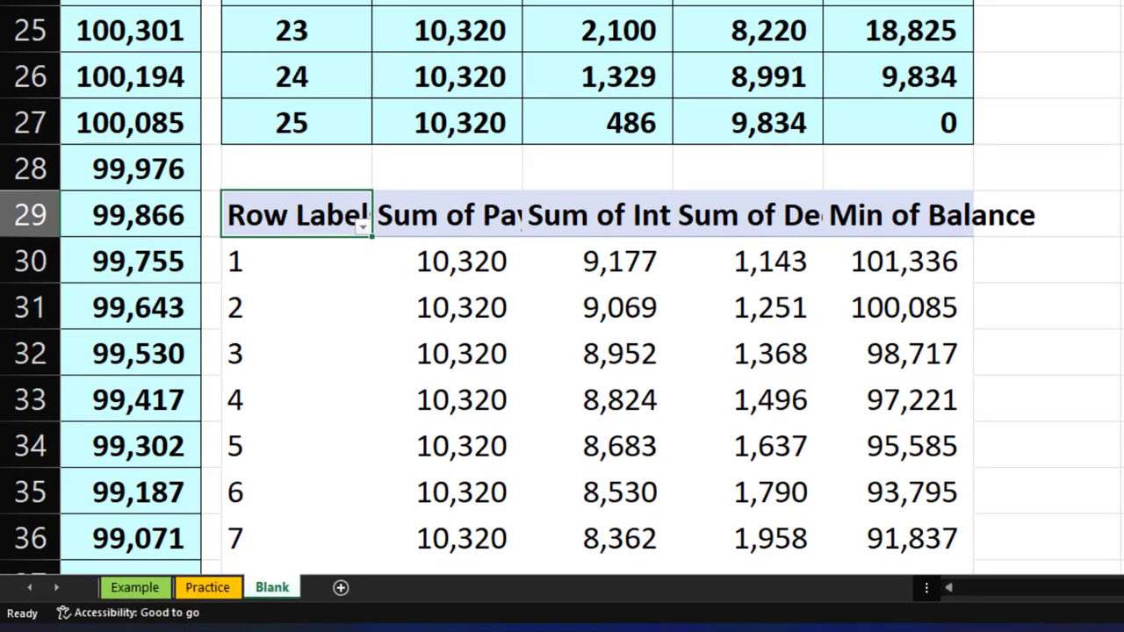
{"action": "key", "text": "alt+h"}
{"action": "key", "text": "w"}
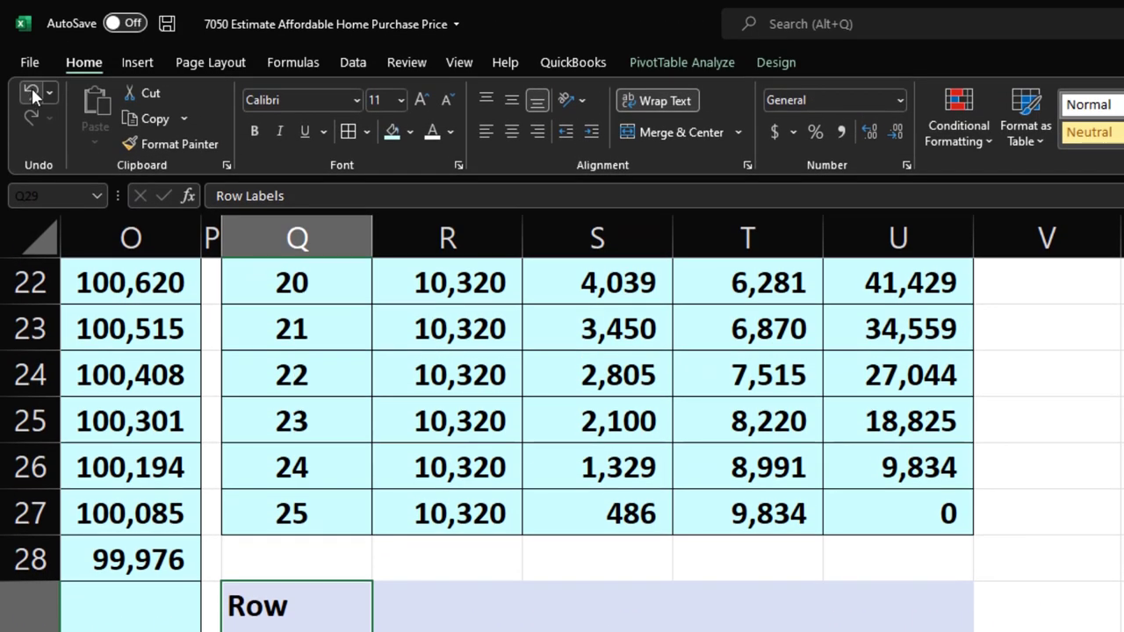
{"action": "left_click", "coordinate": [32, 92]}
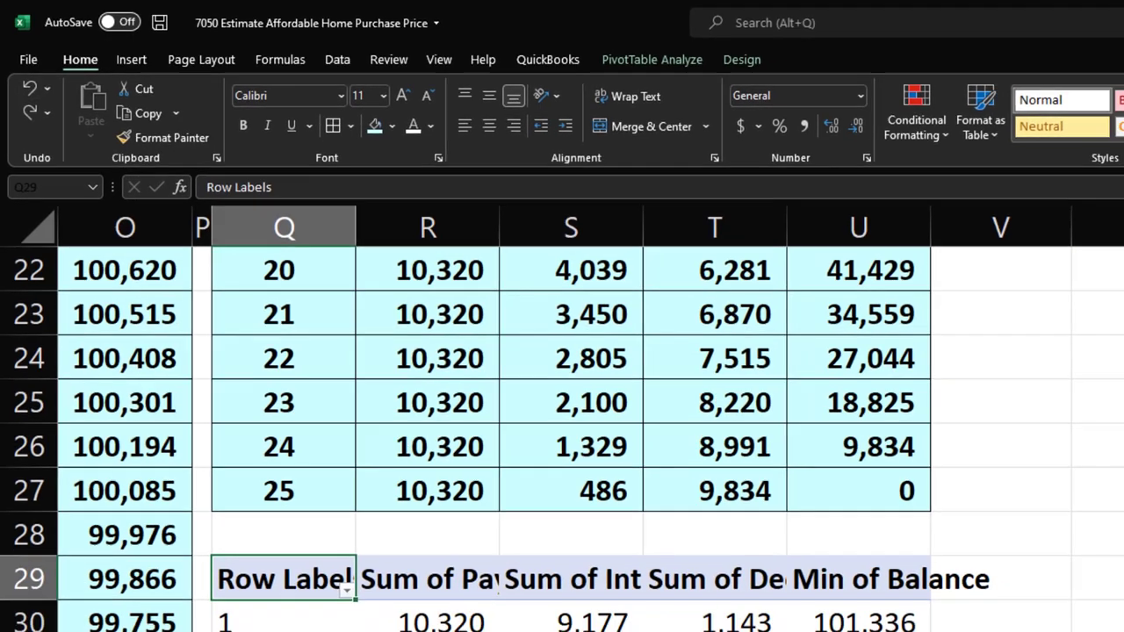
Look over the monthly amortization table beside the yearly summary, and the affordable home purchase price inputs in column B
{"action": "left_click", "coordinate": [807, 317]}
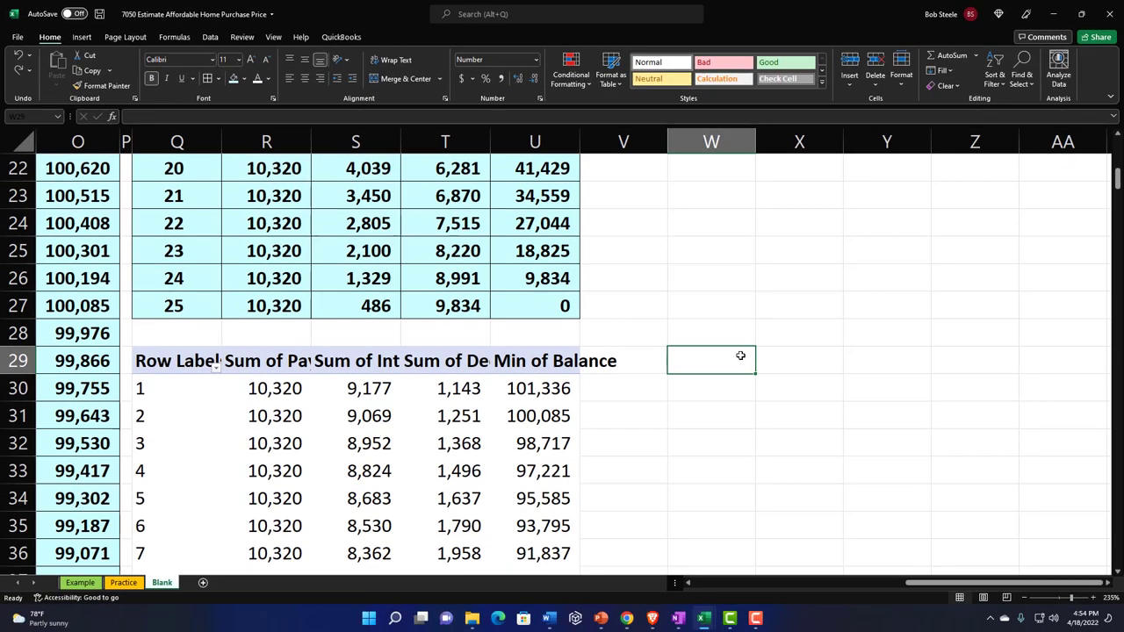
{"action": "key", "text": "Left"}
{"action": "key", "text": "Left"}
{"action": "key", "text": "Left"}
{"action": "key", "text": "Left"}
{"action": "key", "text": "Left"}
{"action": "key", "text": "Left"}
{"action": "key", "text": "Left"}
{"action": "key", "text": "Left"}
{"action": "key", "text": "Left"}
{"action": "key", "text": "Left"}
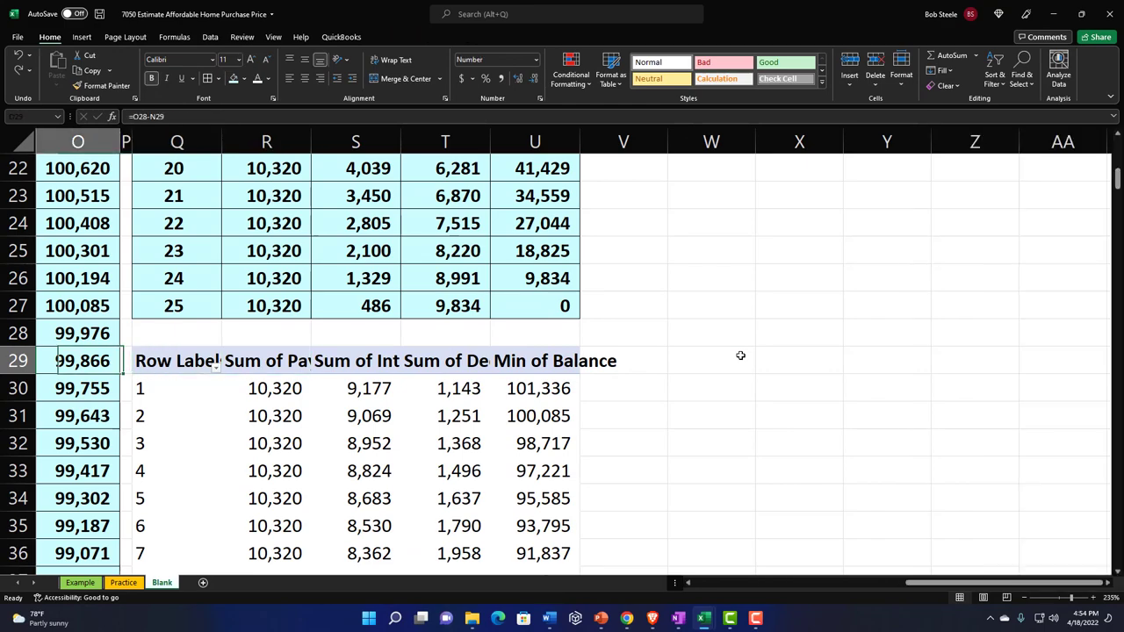
{"action": "key", "text": "Left"}
{"action": "key", "text": "Left"}
{"action": "key", "text": "Left"}
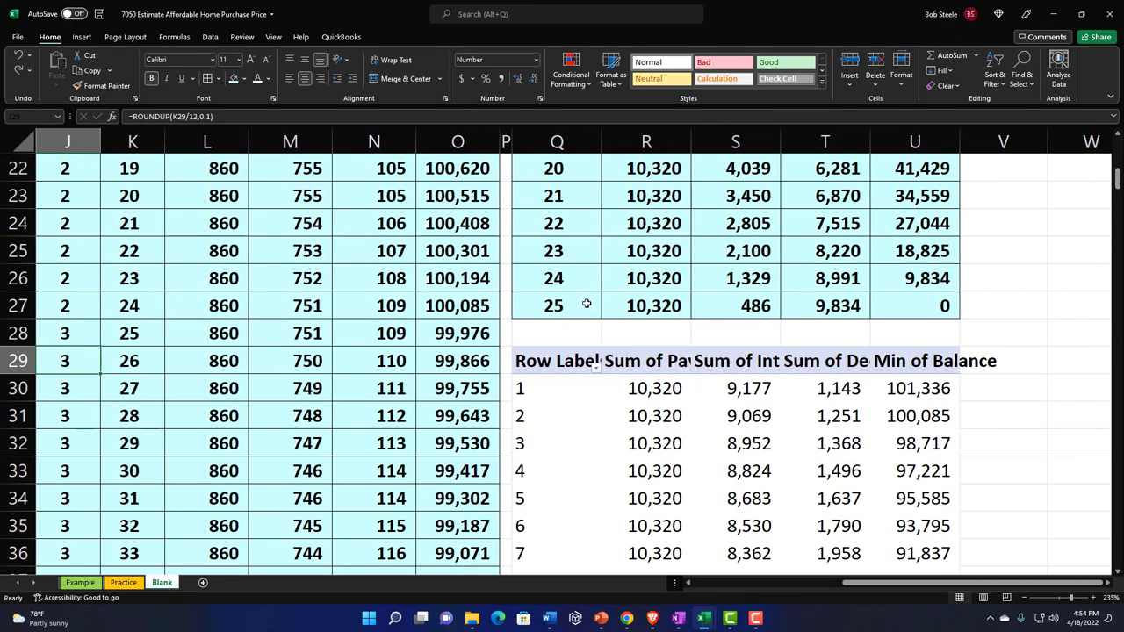
{"action": "scroll", "coordinate": [586, 303], "scroll_direction": "up", "scroll_amount": 6}
{"action": "scroll", "coordinate": [586, 303], "scroll_direction": "up", "scroll_amount": 1}
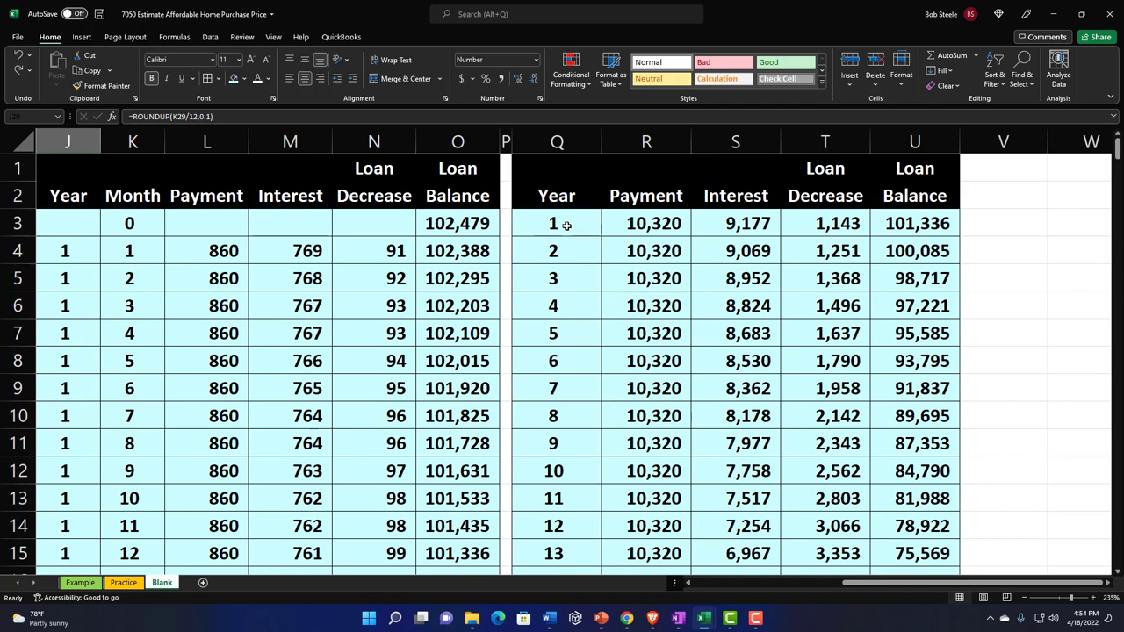
{"action": "left_click_drag", "start_coordinate": [871, 584], "coordinate": [694, 586]}
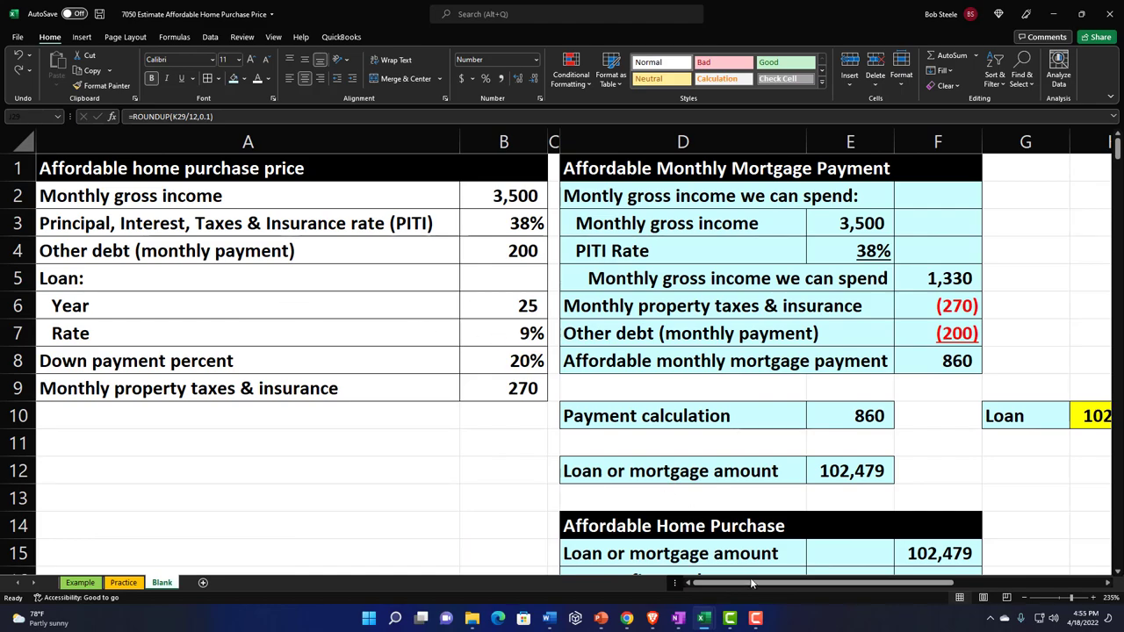
Go back to the PivotTable and check the Refresh option available for its Sum of Interest cells without applying it
{"action": "left_click_drag", "start_coordinate": [752, 585], "coordinate": [904, 587]}
{"action": "scroll", "coordinate": [751, 378], "scroll_direction": "down", "scroll_amount": 10}
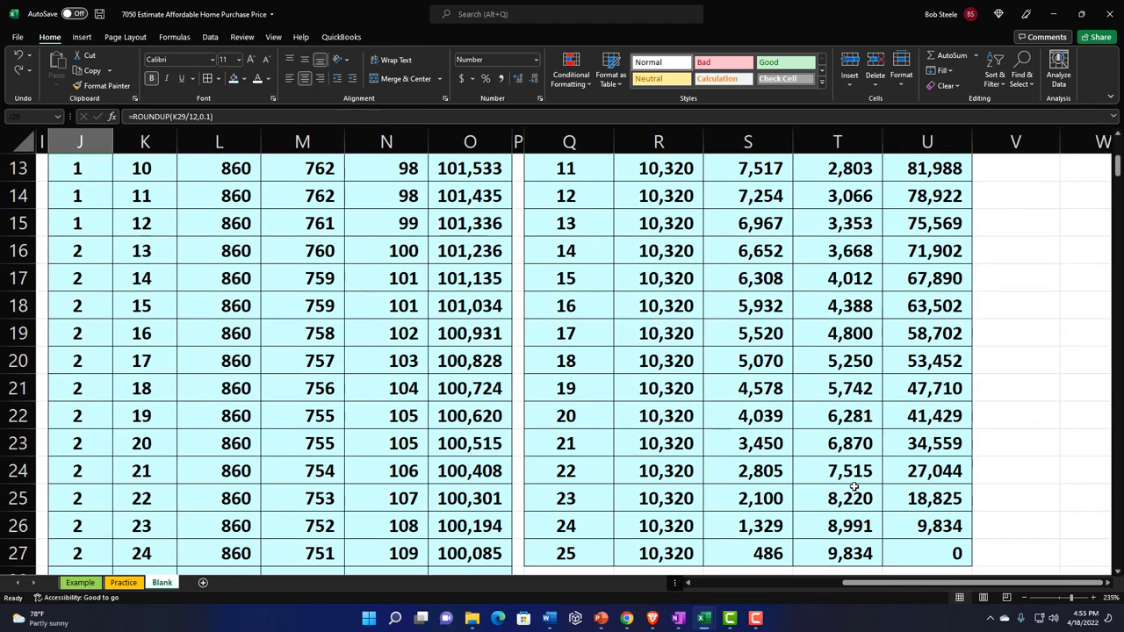
{"action": "right_click", "coordinate": [750, 377]}
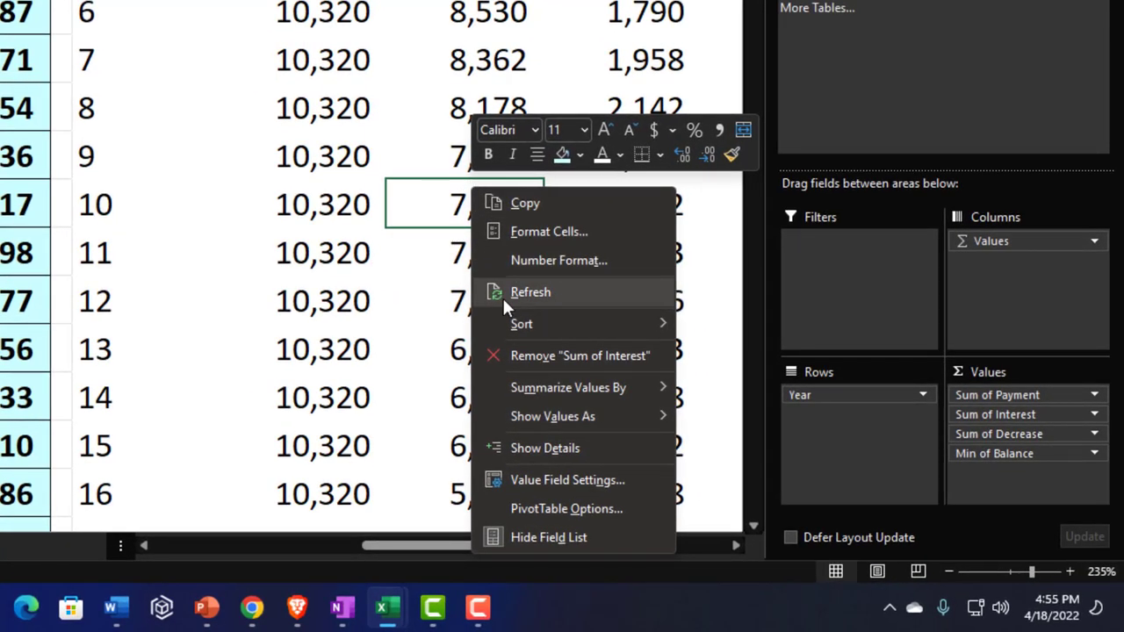
{"action": "key", "text": "Escape"}
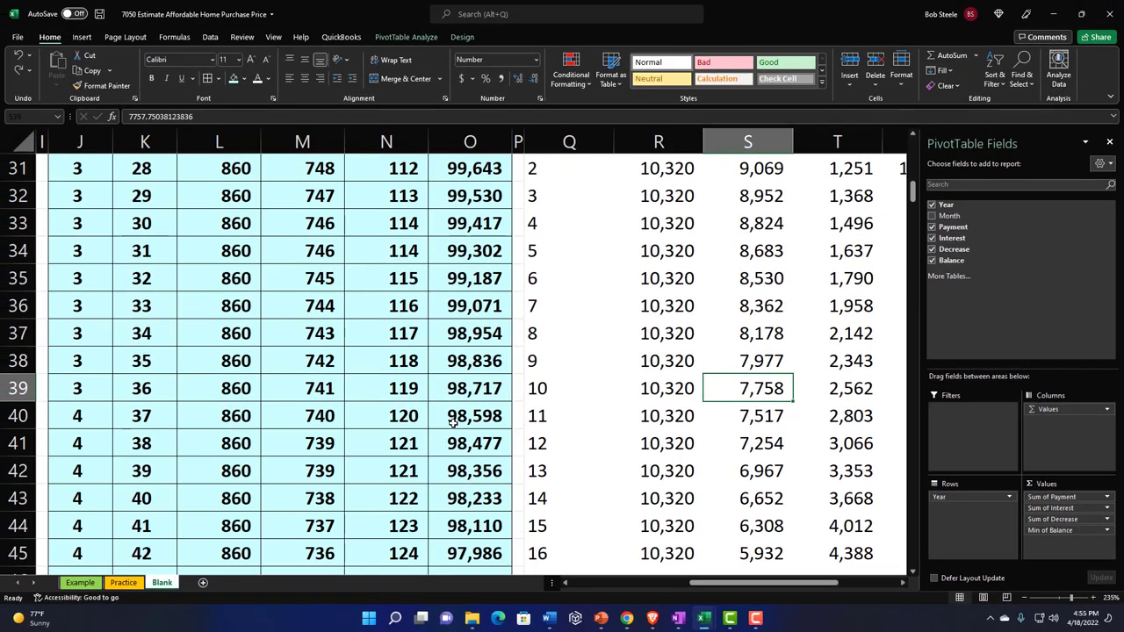
Compare the formula-based yearly summary in columns Q through U with the PivotTable's yearly payment, interest, decrease and balance figures below it
{"action": "left_click", "coordinate": [453, 421]}
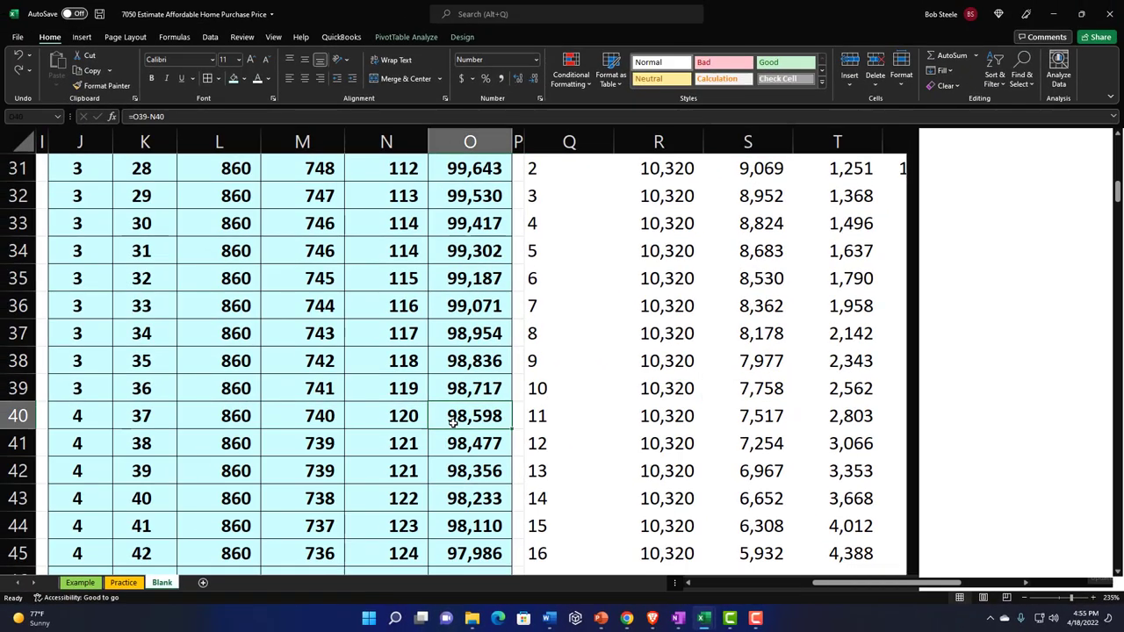
{"action": "scroll", "coordinate": [452, 422], "scroll_direction": "up", "scroll_amount": 10}
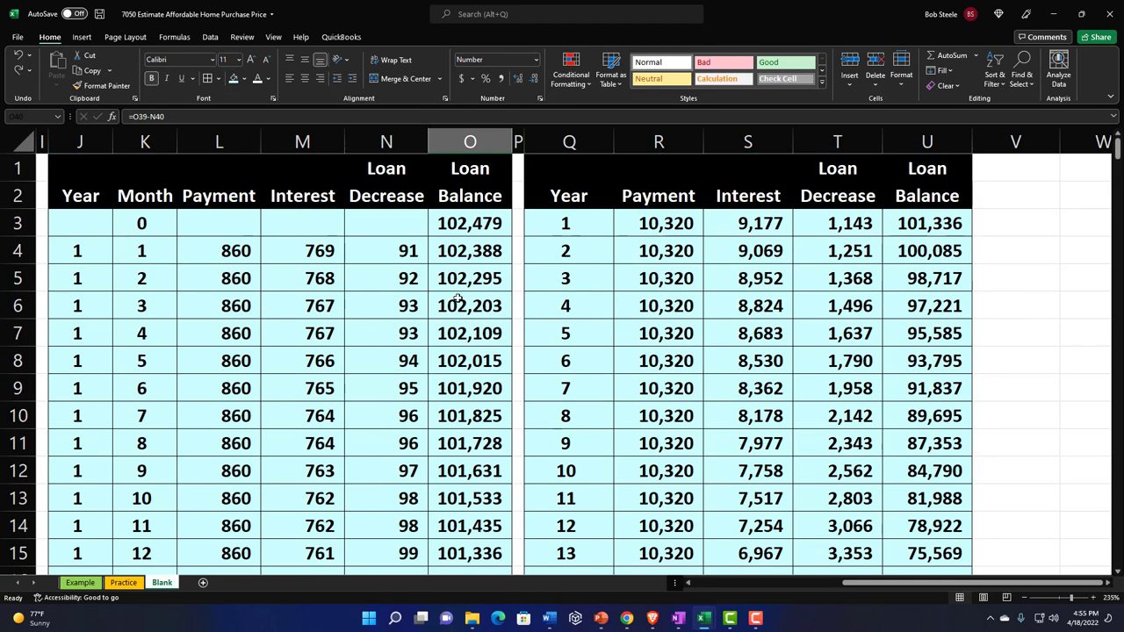
{"action": "left_click", "coordinate": [457, 299]}
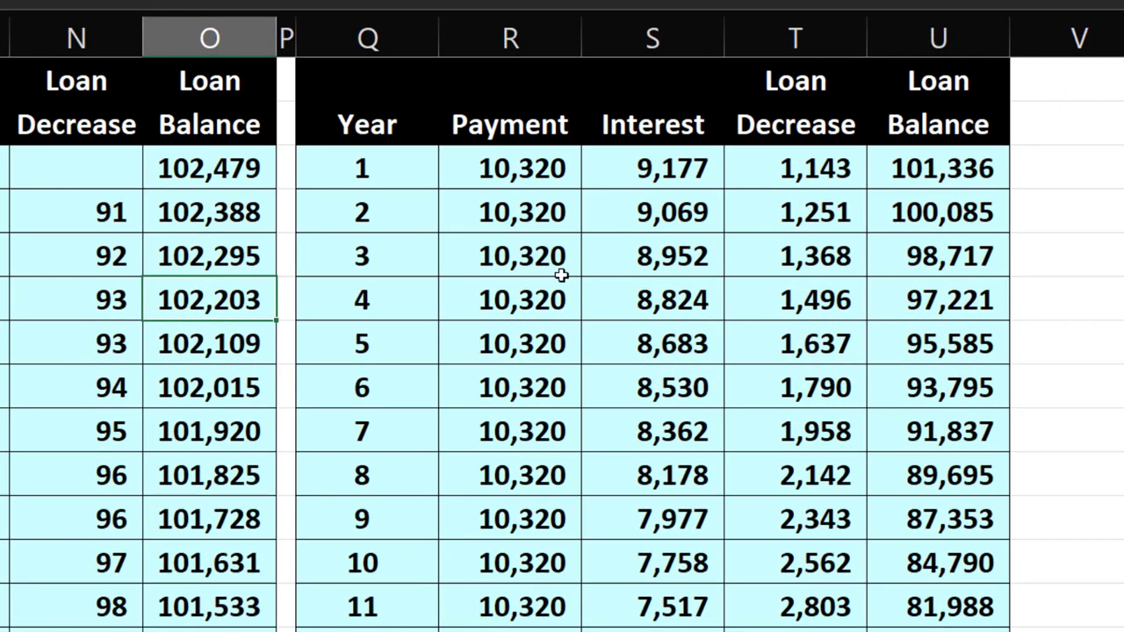
{"action": "scroll", "coordinate": [560, 275], "scroll_direction": "down", "scroll_amount": 8}
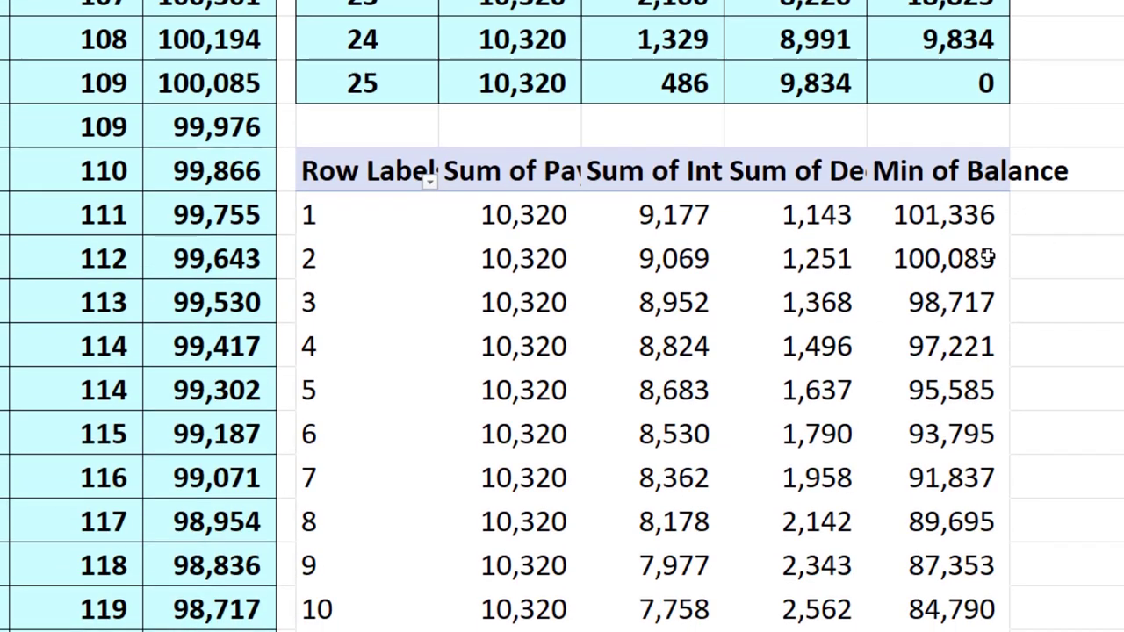
{"action": "mouse_move", "coordinate": [987, 287]}
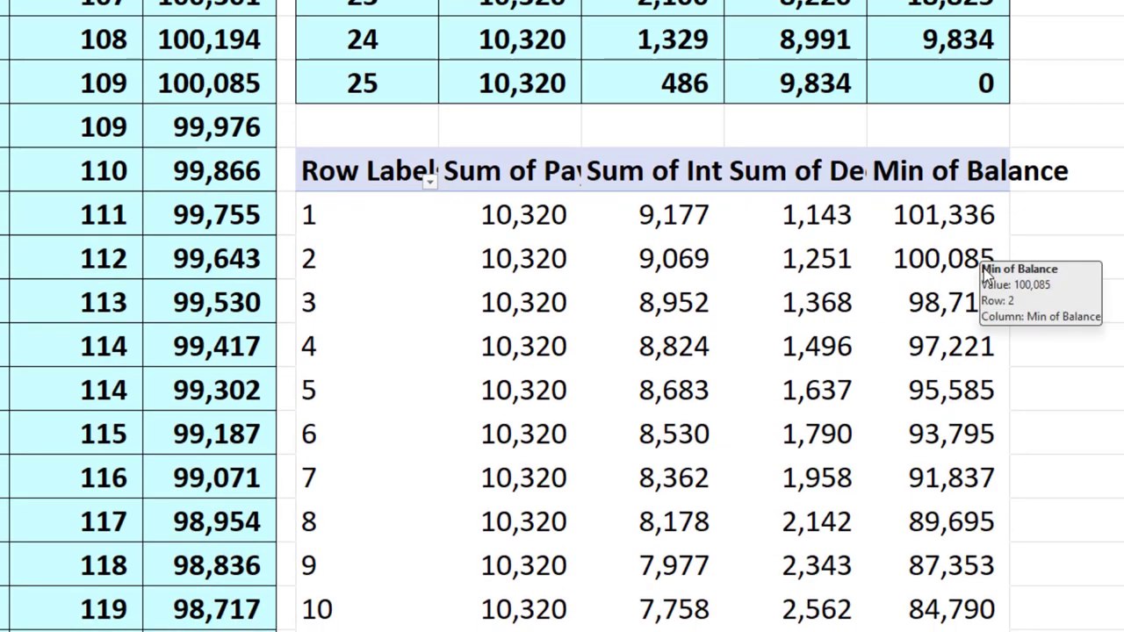
{"action": "scroll", "coordinate": [954, 309], "scroll_direction": "up", "scroll_amount": 2}
{"action": "scroll", "coordinate": [954, 309], "scroll_direction": "up", "scroll_amount": 6}
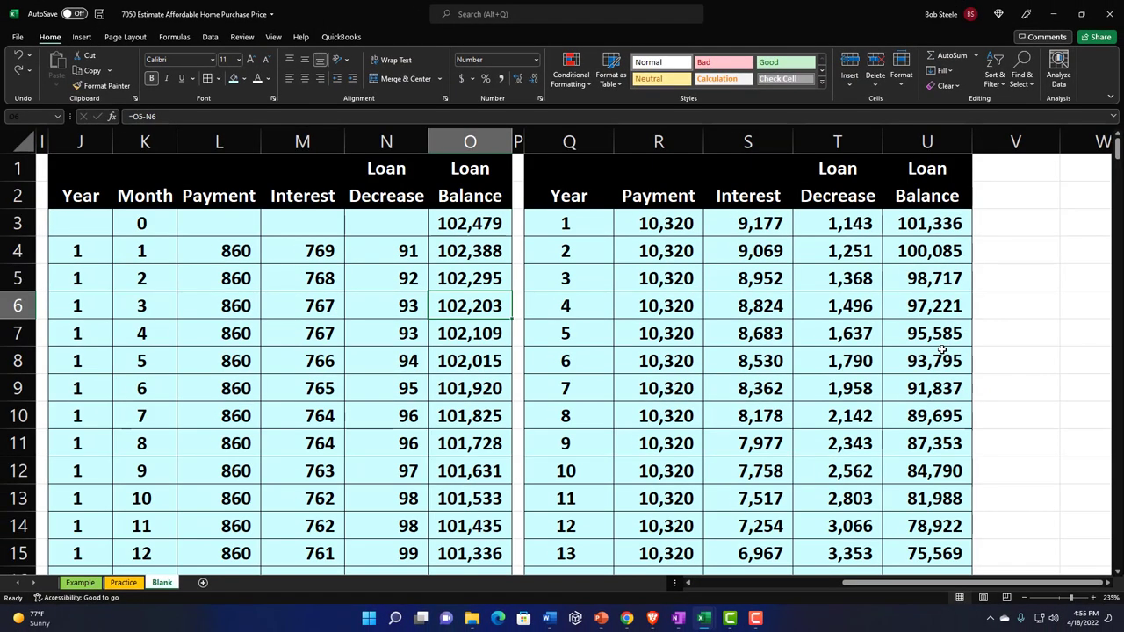